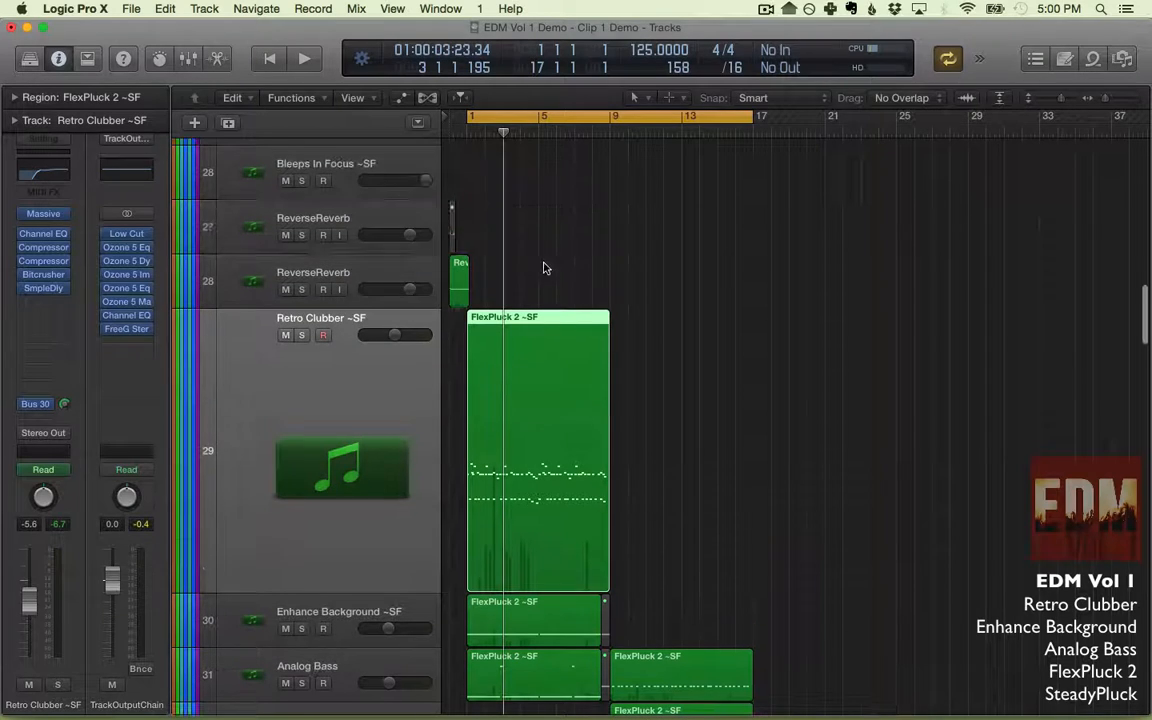
Extend the cycle range's start back to one bar before bar 1 and start playback.
left_click_drag(471, 117, 450, 117)
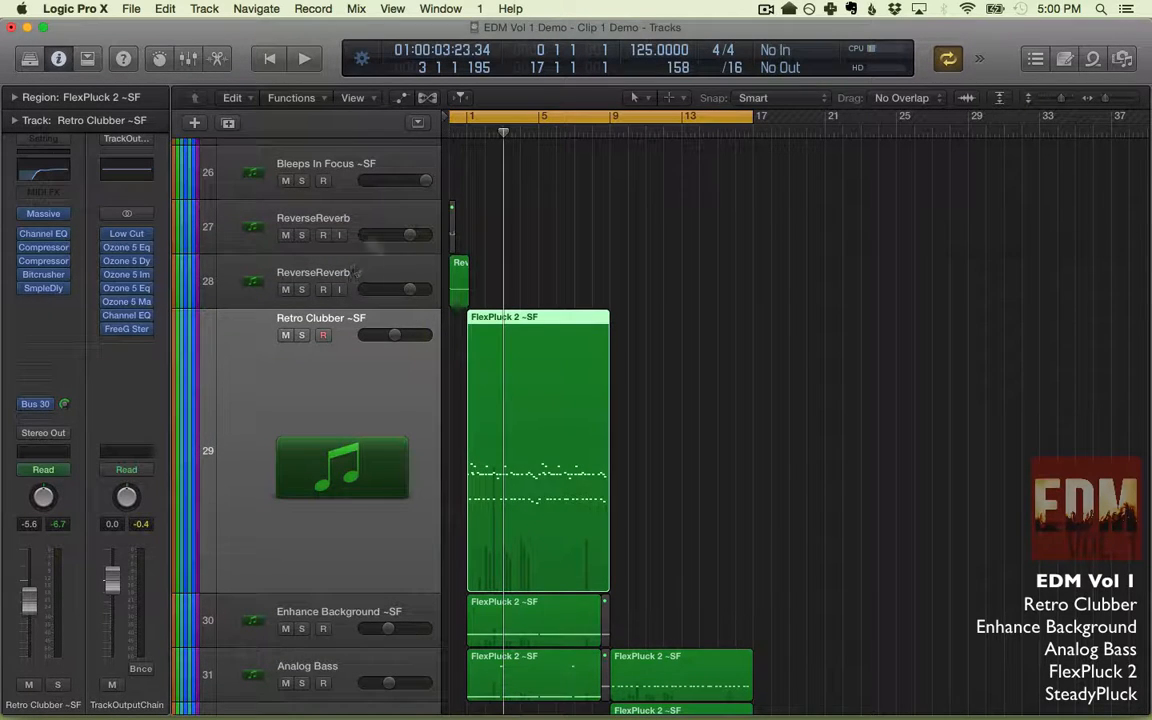
scroll(668, 437, "down", 5)
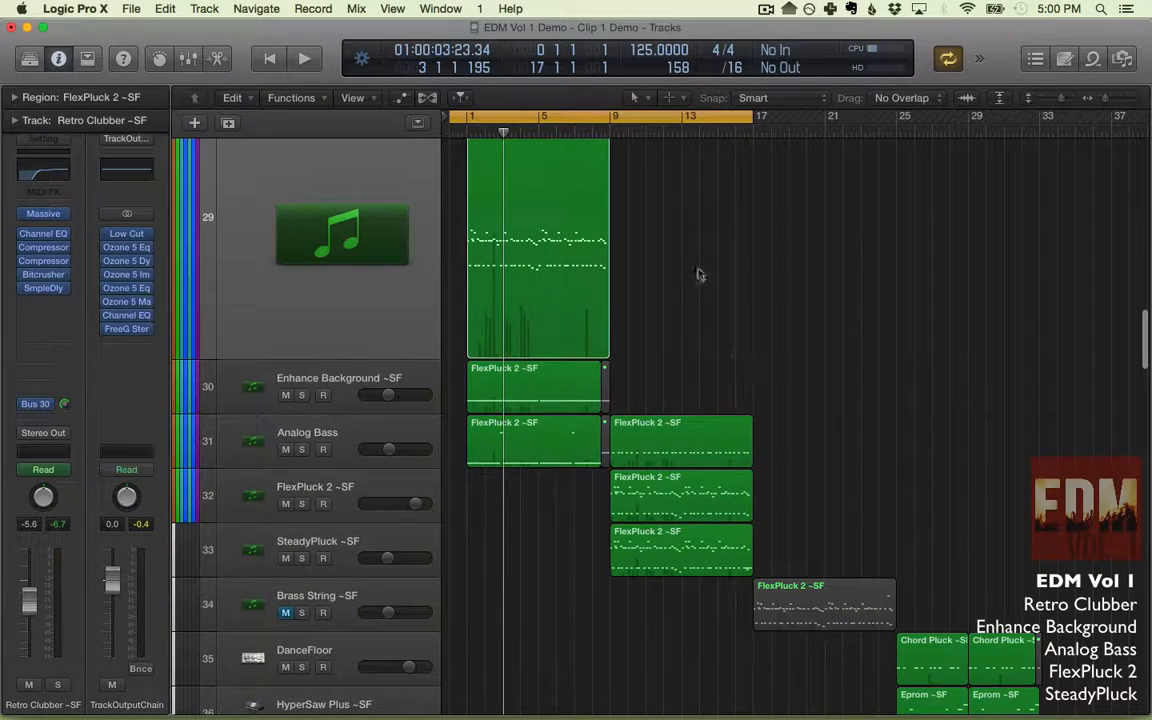
scroll(698, 275, "up", 3)
key("space")
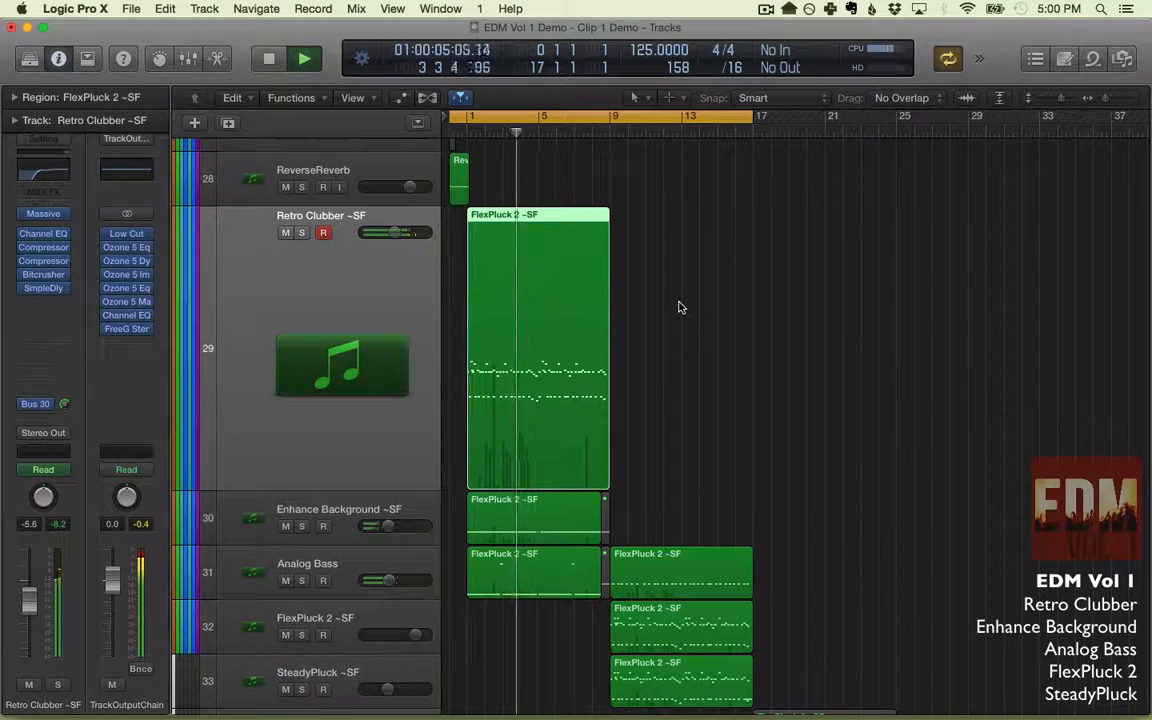
View the notes of the Retro Clubber track's region in the Piano Roll during playback, and close the editor.
double_click(590, 329)
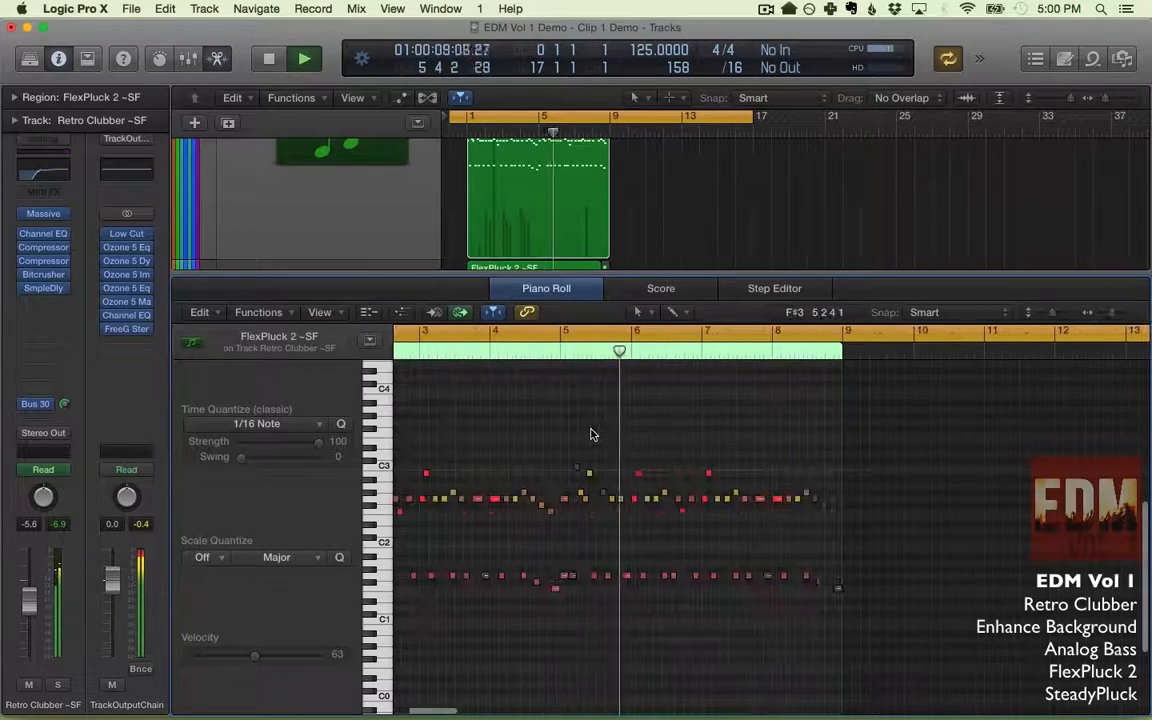
scroll(590, 434, "left", 3)
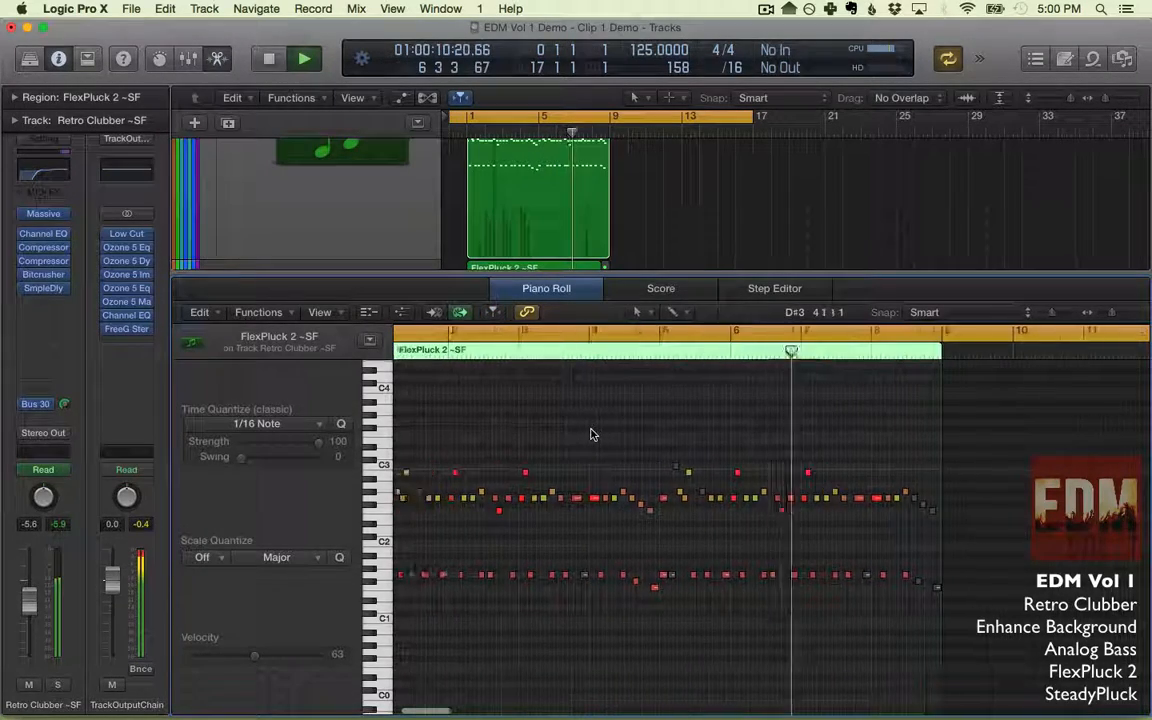
scroll(590, 434, "left", 2)
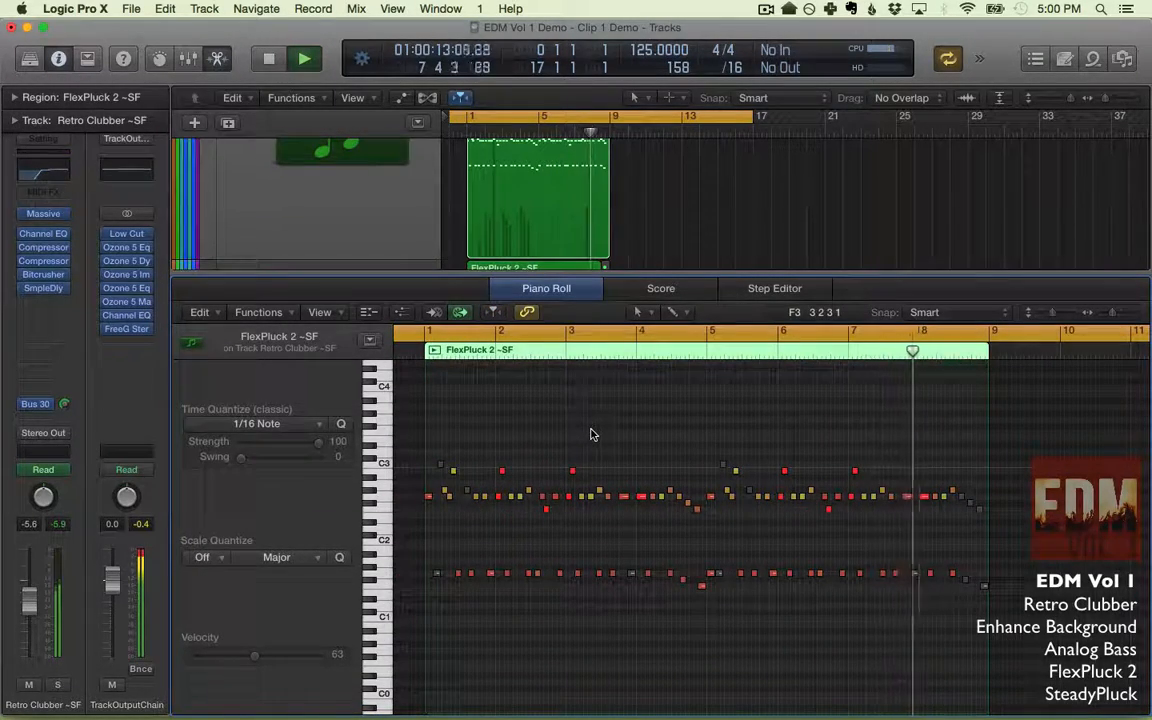
key("e")
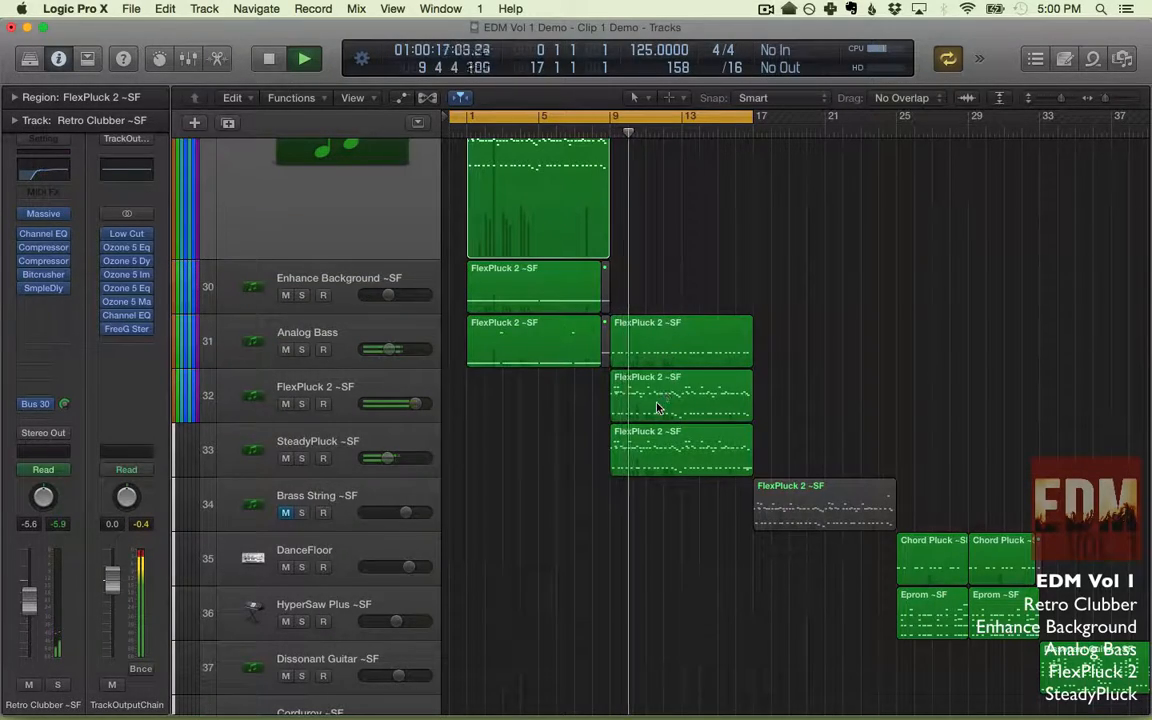
View the notes of the FlexPluck 2 track's region in the Piano Roll, close the editor and stop playback.
double_click(657, 408)
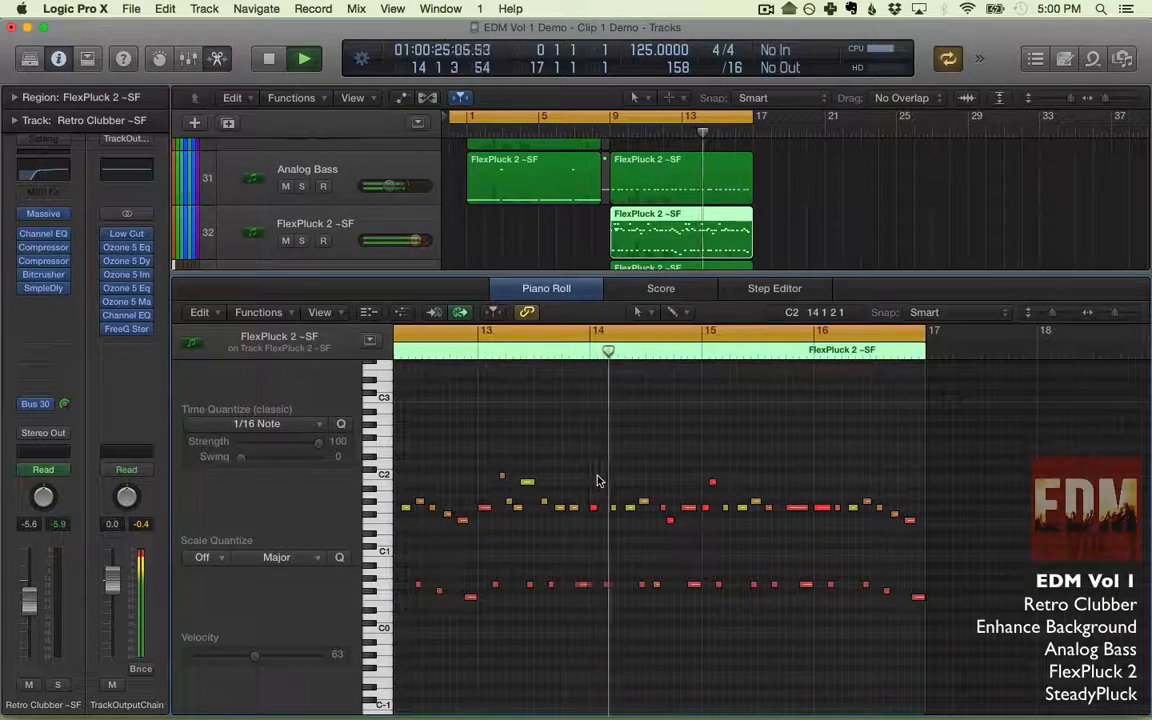
key("e")
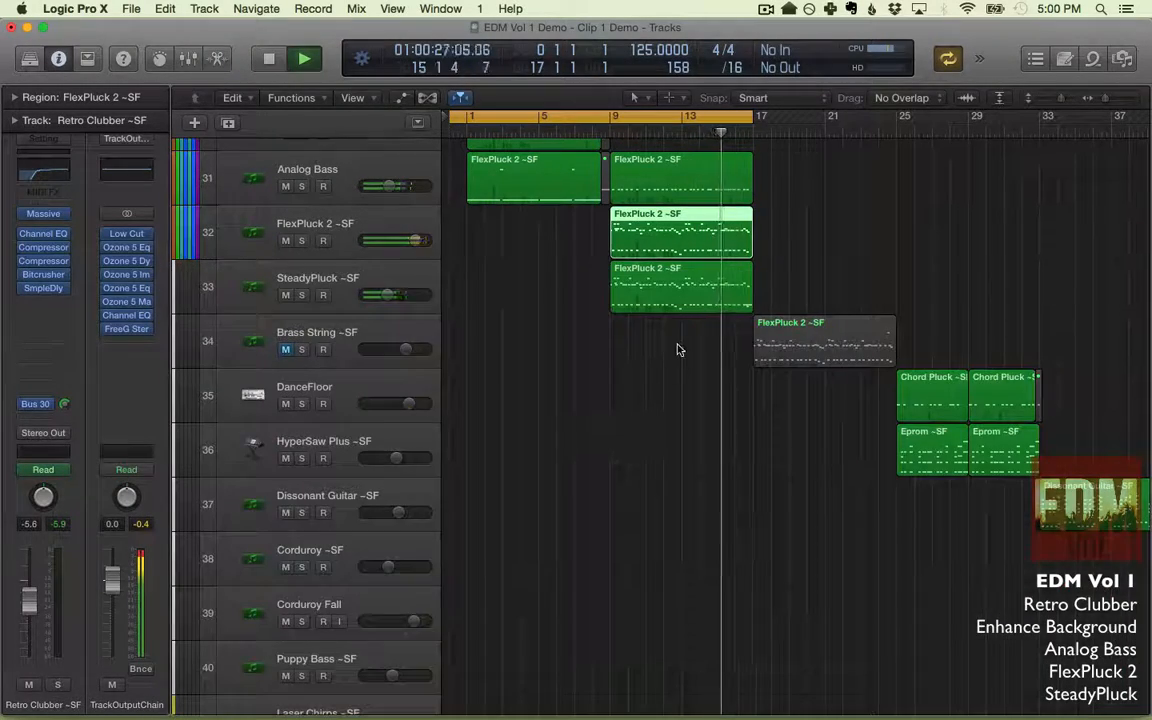
scroll(677, 349, "up", 8)
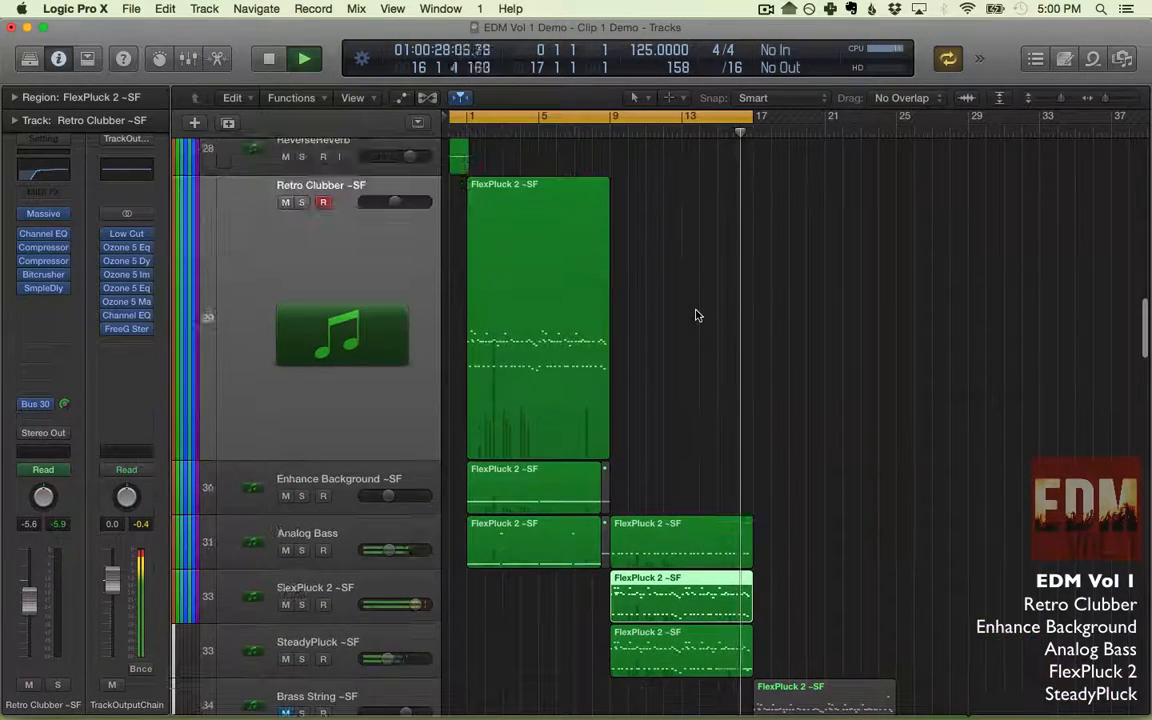
scroll(697, 316, "down", 3)
key("space")
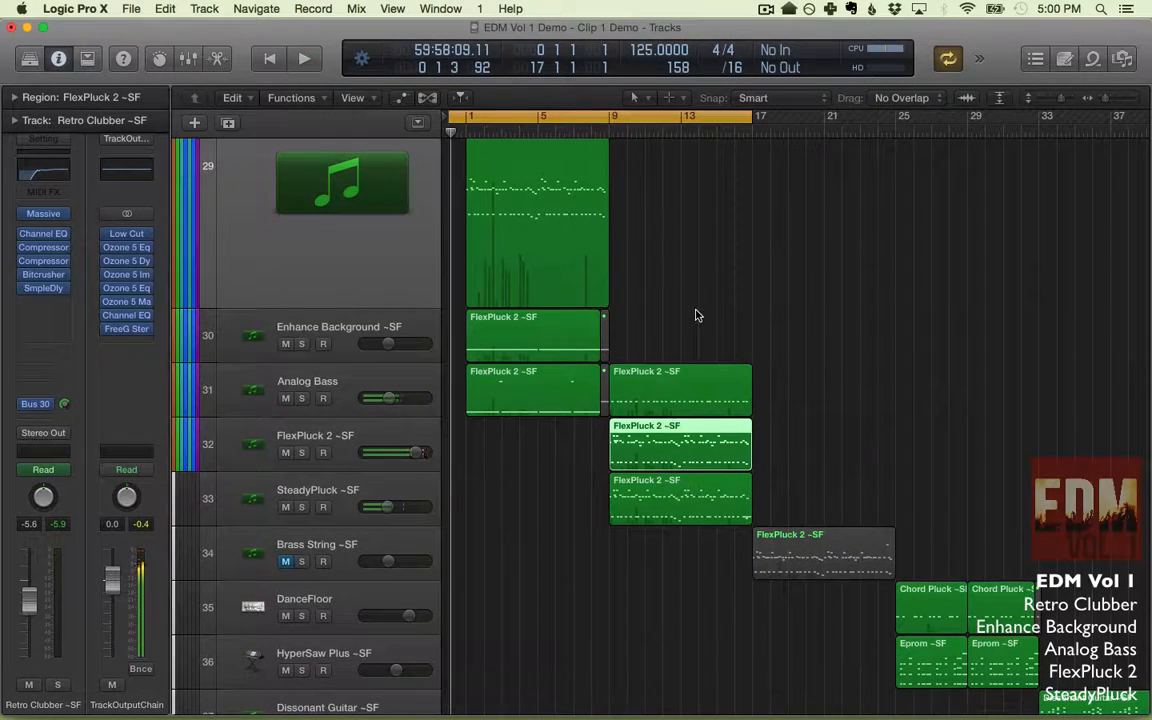
Set the cycle range to run from bar 1 to bar 9.
scroll(697, 316, "down", 1)
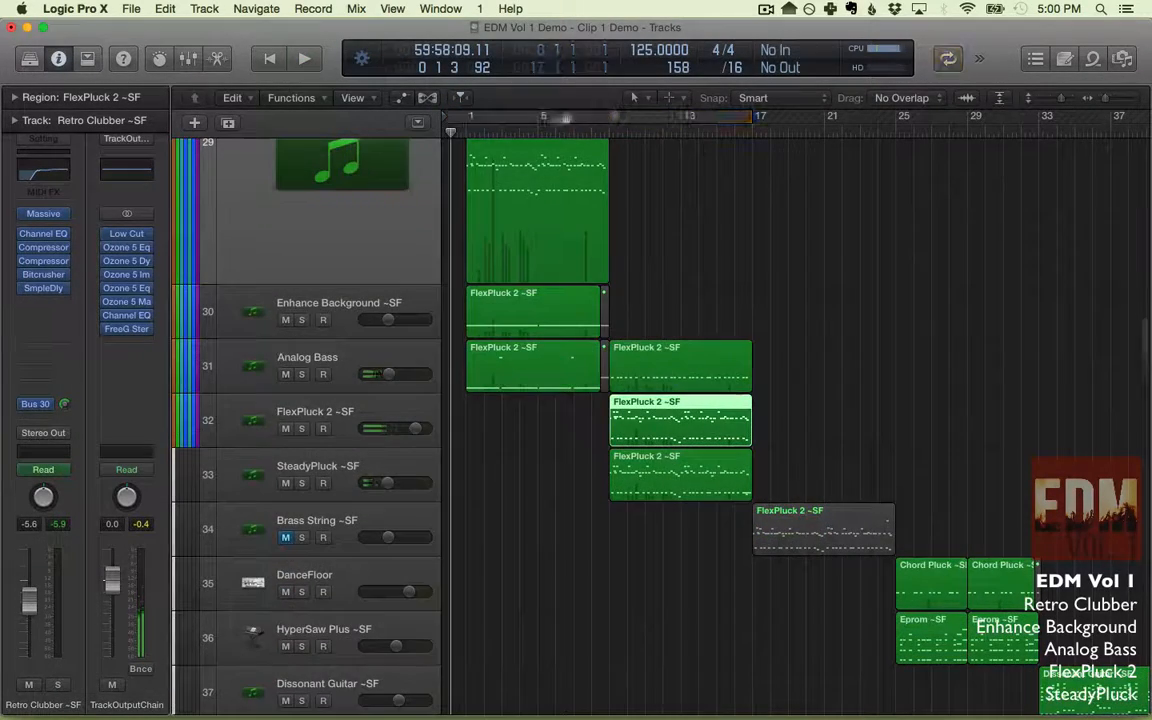
scroll(697, 400, "up", 3)
left_click_drag(467, 116, 612, 116)
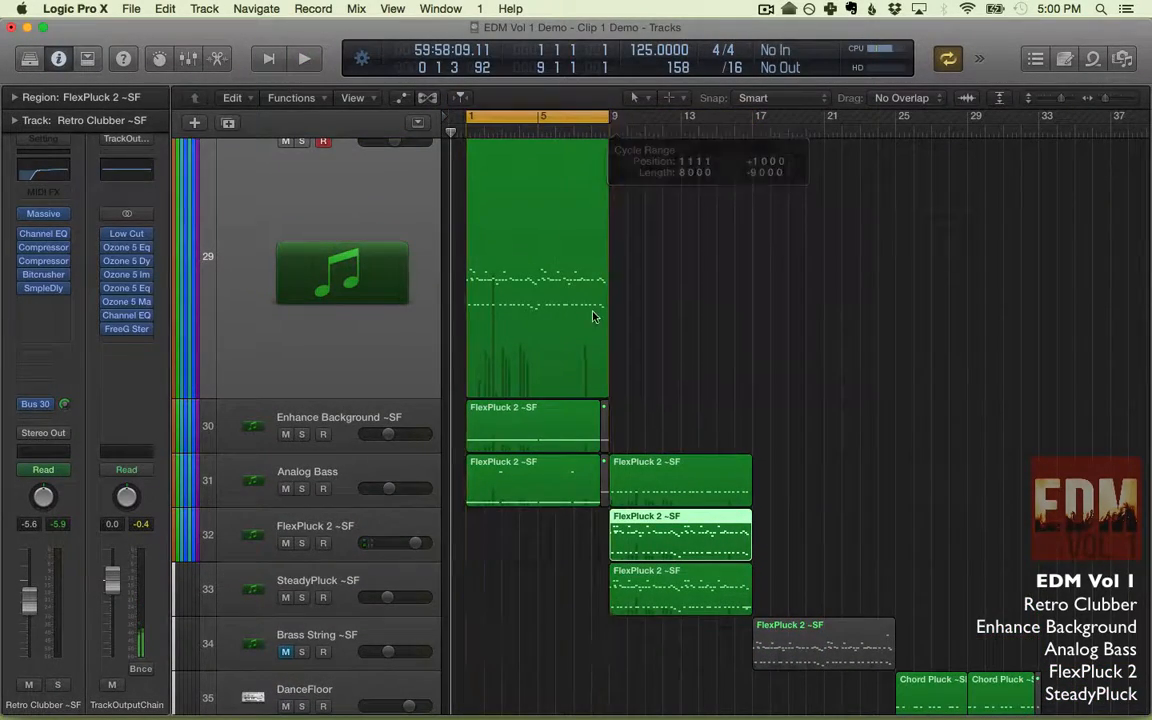
scroll(533, 300, "up", 2)
left_click(529, 333)
double_click(529, 333)
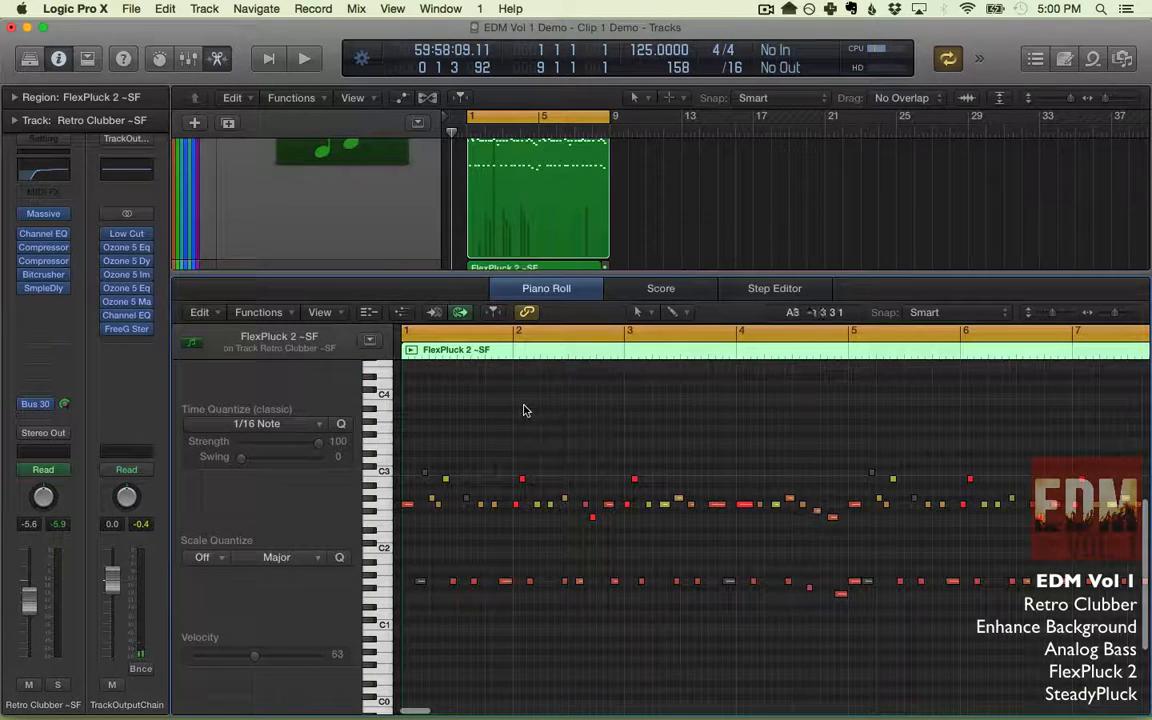
key("p")
key("ctrl+z")
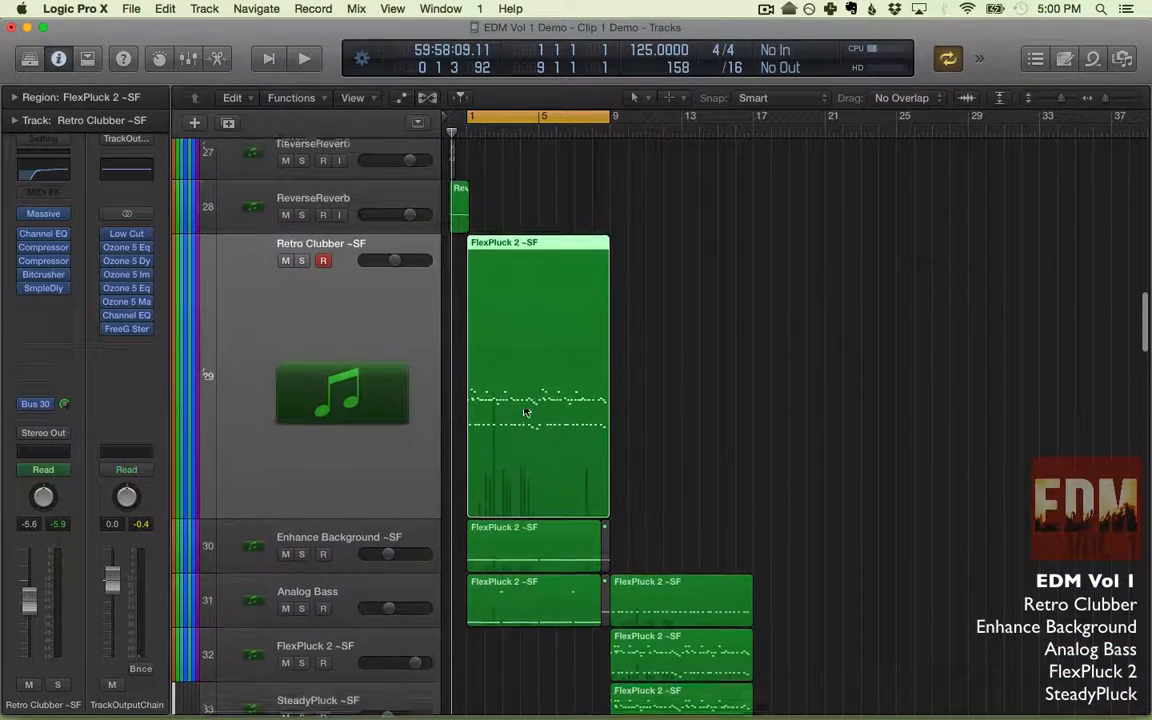
Solo the Retro Clubber track and play the cycle range while viewing its region's notes in the Piano Roll, with playback stopped and the editor closed at the end.
left_click(300, 275)
key("space")
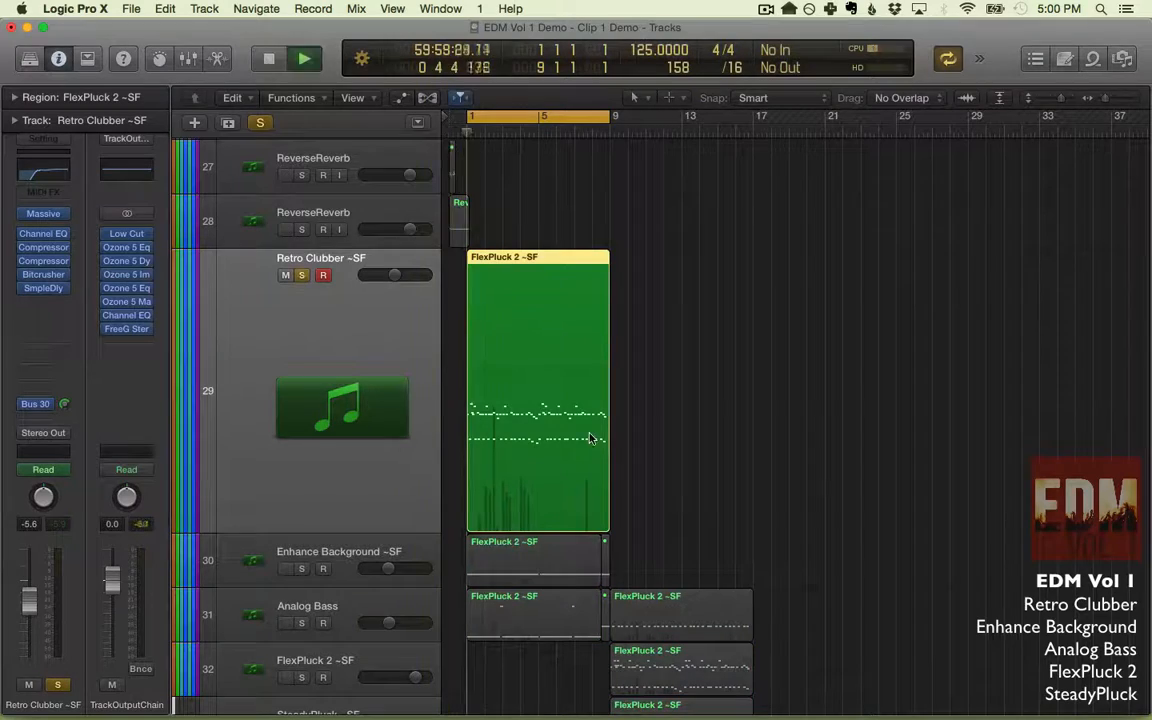
double_click(521, 430)
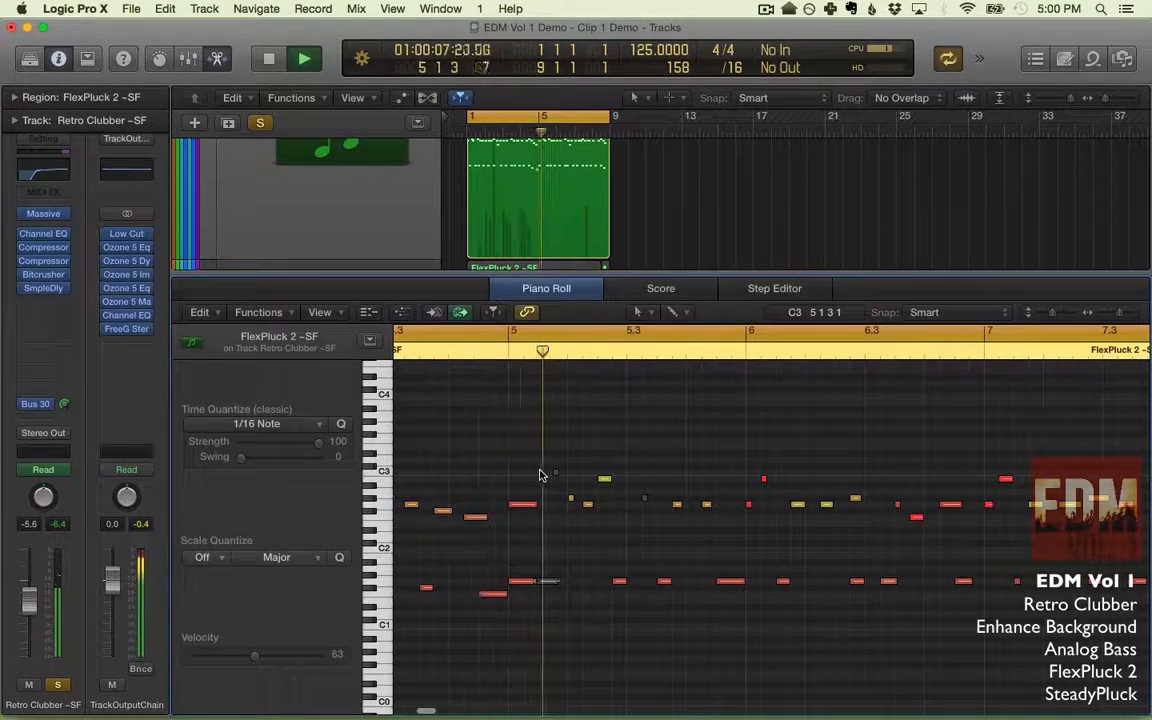
scroll(540, 475, "down", 5)
scroll(540, 475, "left", 3)
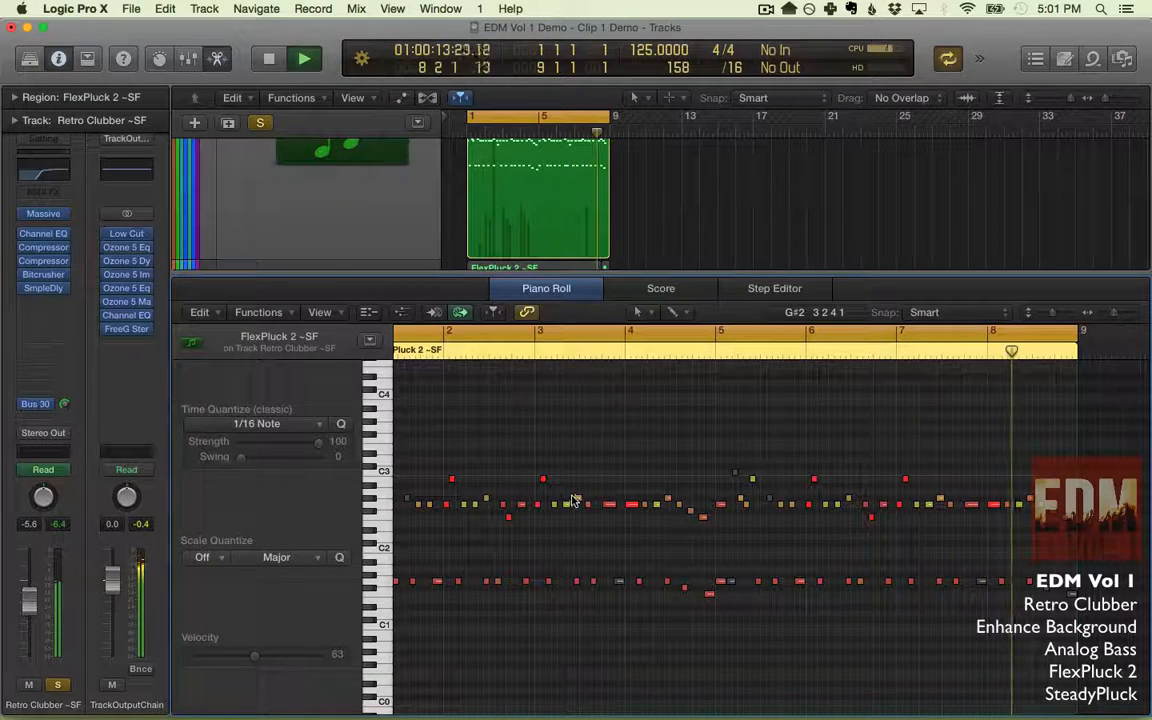
key("space")
key("p")
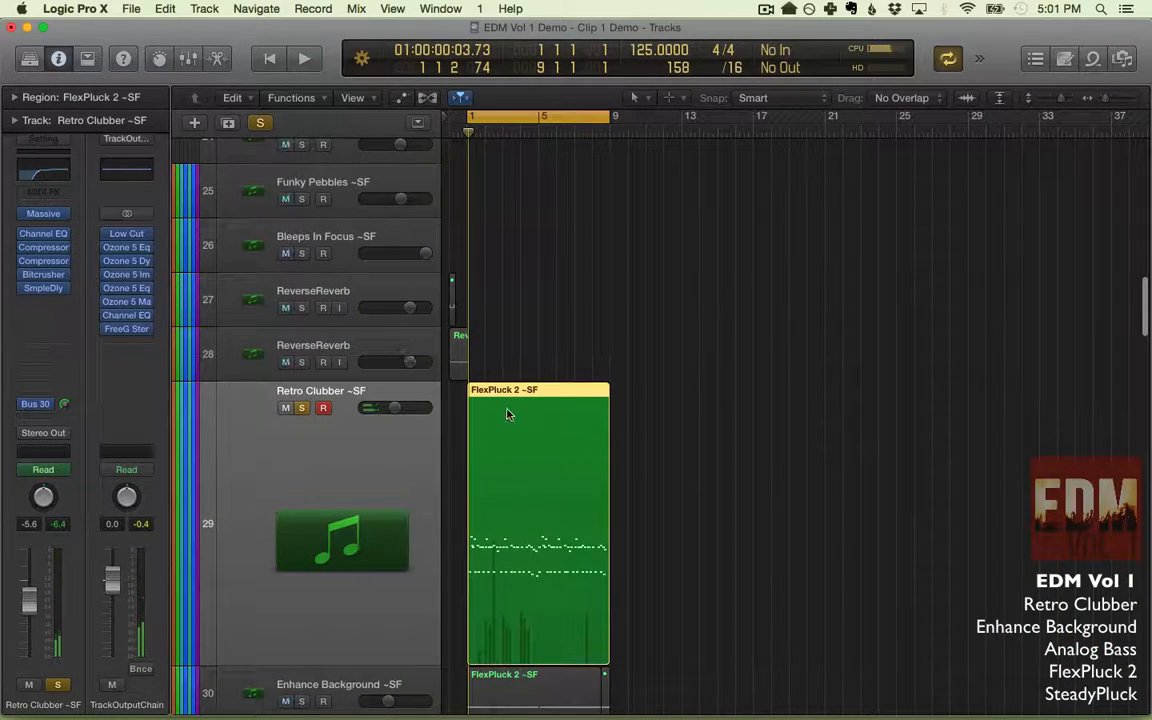
Show track automation and expand all automation lanes of the Retro Clubber track.
key("a")
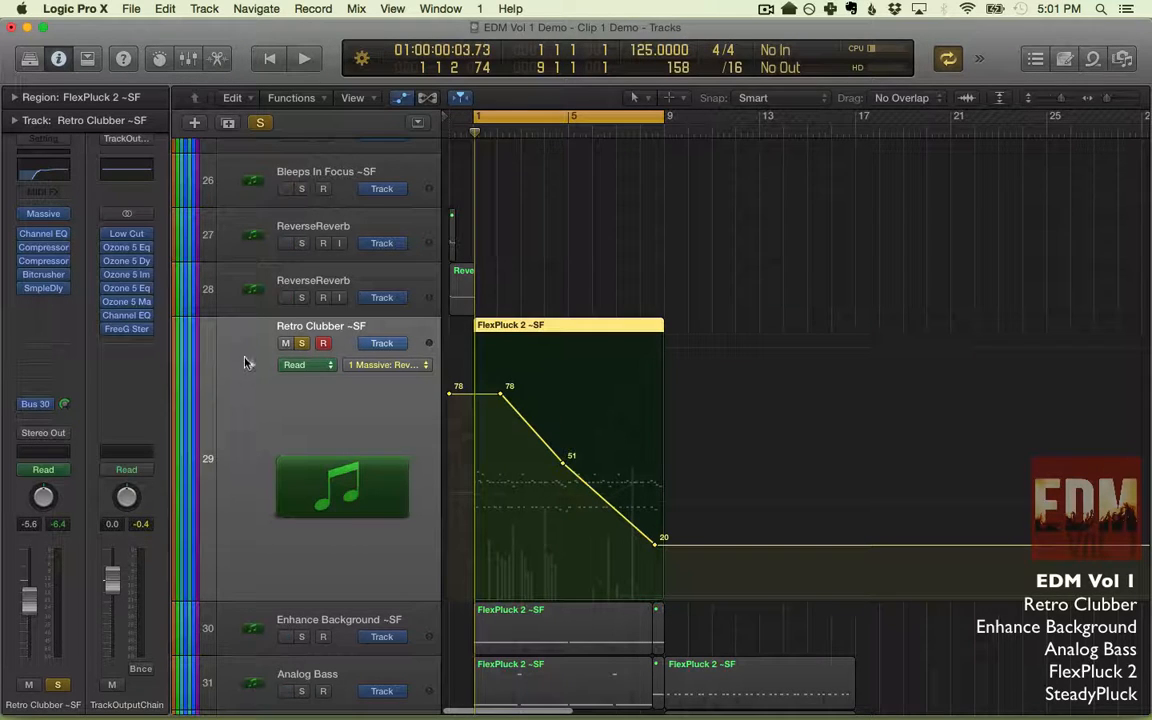
left_click(251, 364)
scroll(510, 378, "down", 3)
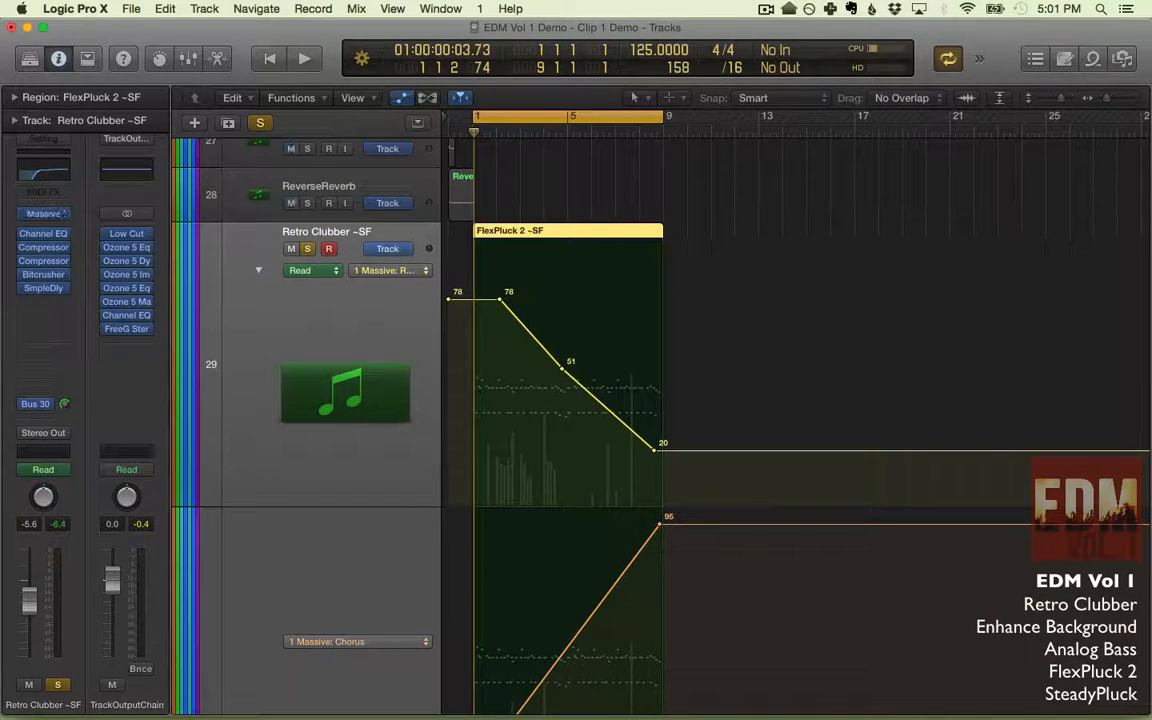
Check which parameters are automated on the Retro Clubber track, keeping Massive: Reverb shown in its main lane.
left_click(390, 271)
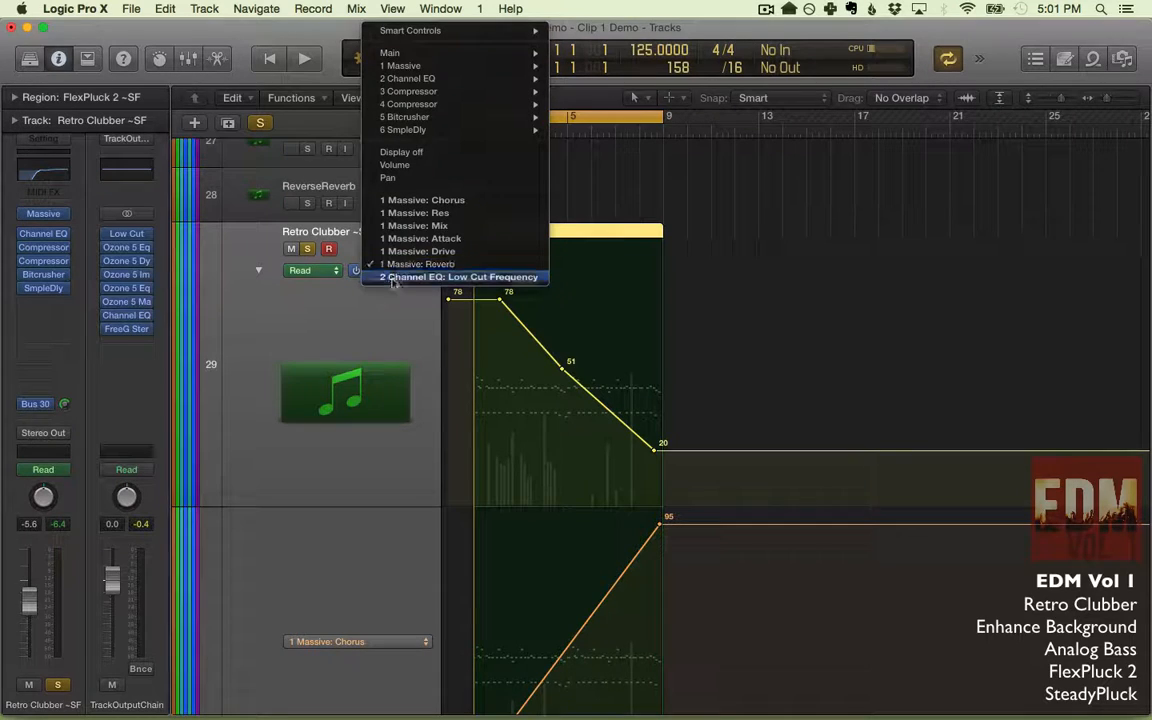
left_click(716, 285)
left_click(397, 270)
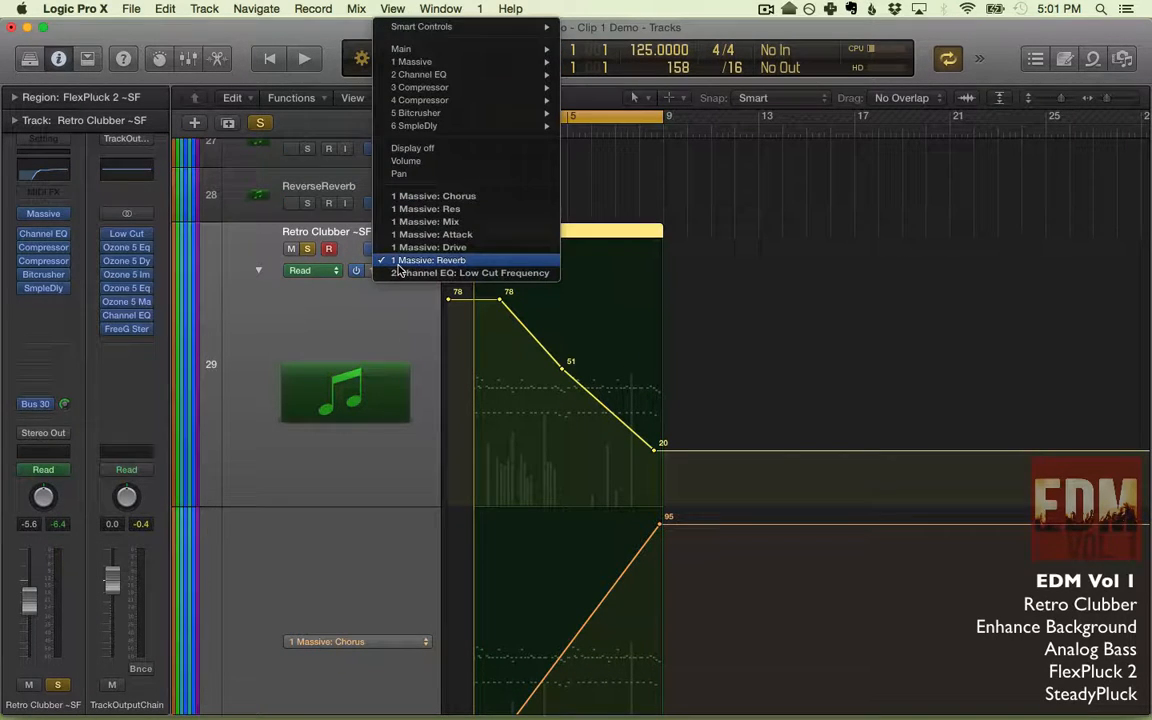
left_click(397, 264)
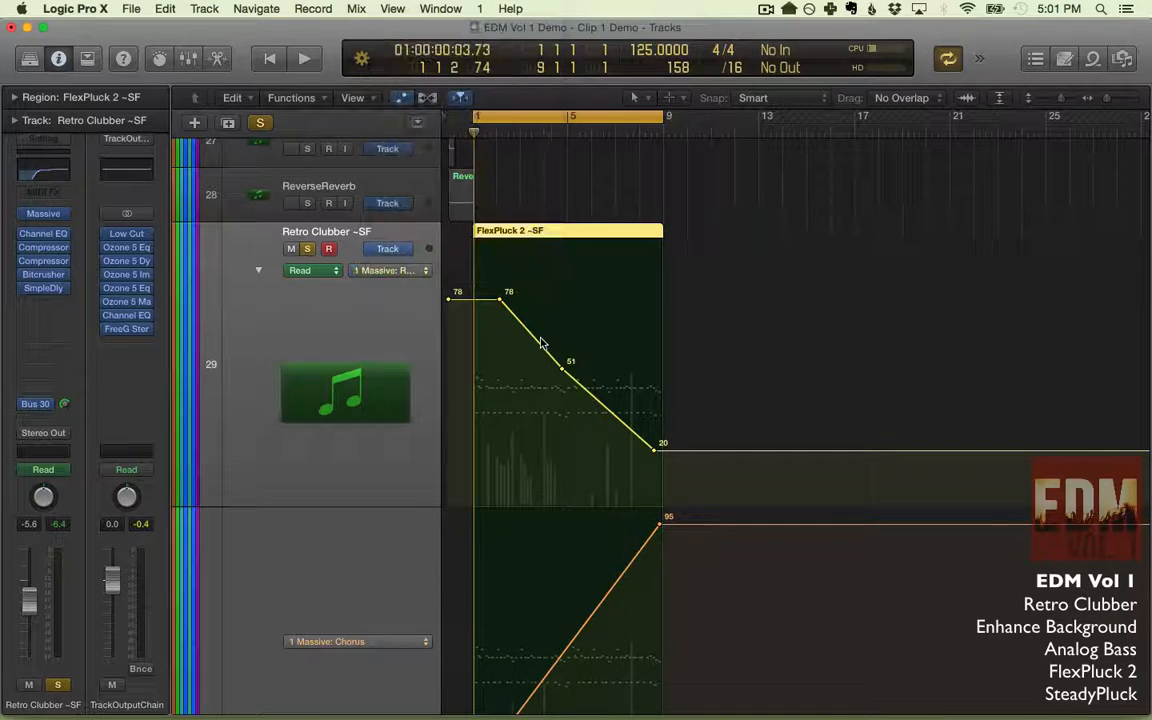
Examine the Massive: Chorus automation curve in its lane on the Retro Clubber track.
scroll(540, 343, "down", 2)
scroll(540, 343, "down", 10)
scroll(540, 343, "up", 3)
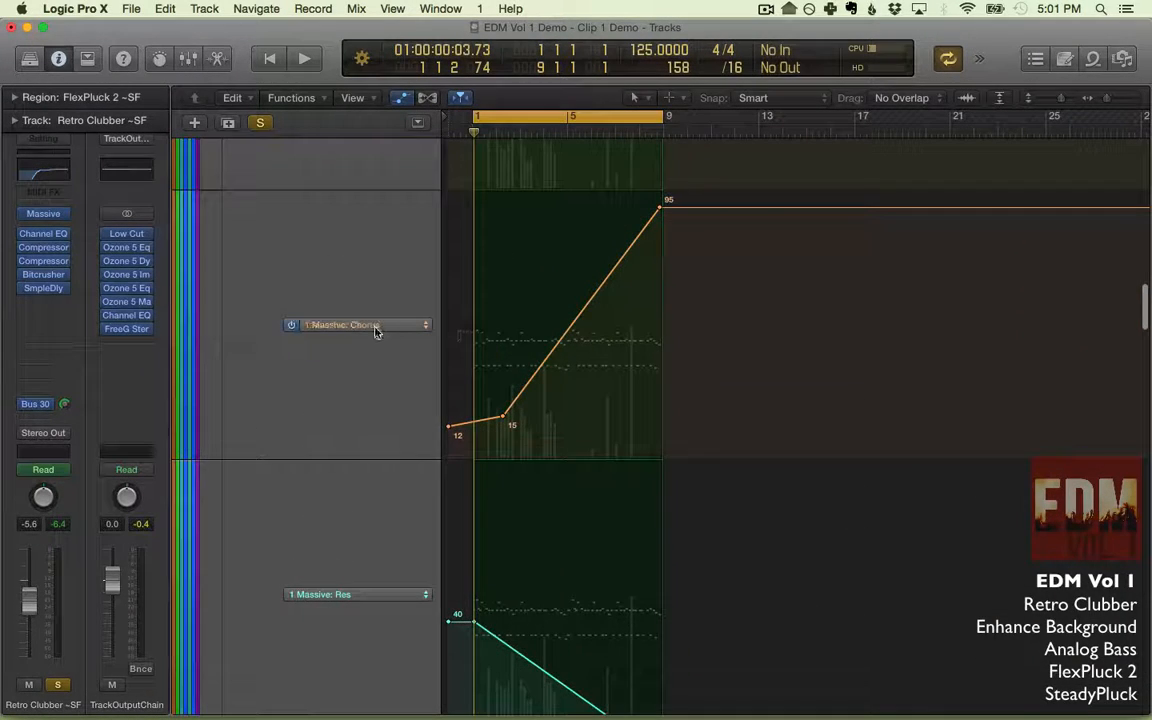
scroll(527, 370, "up", 2)
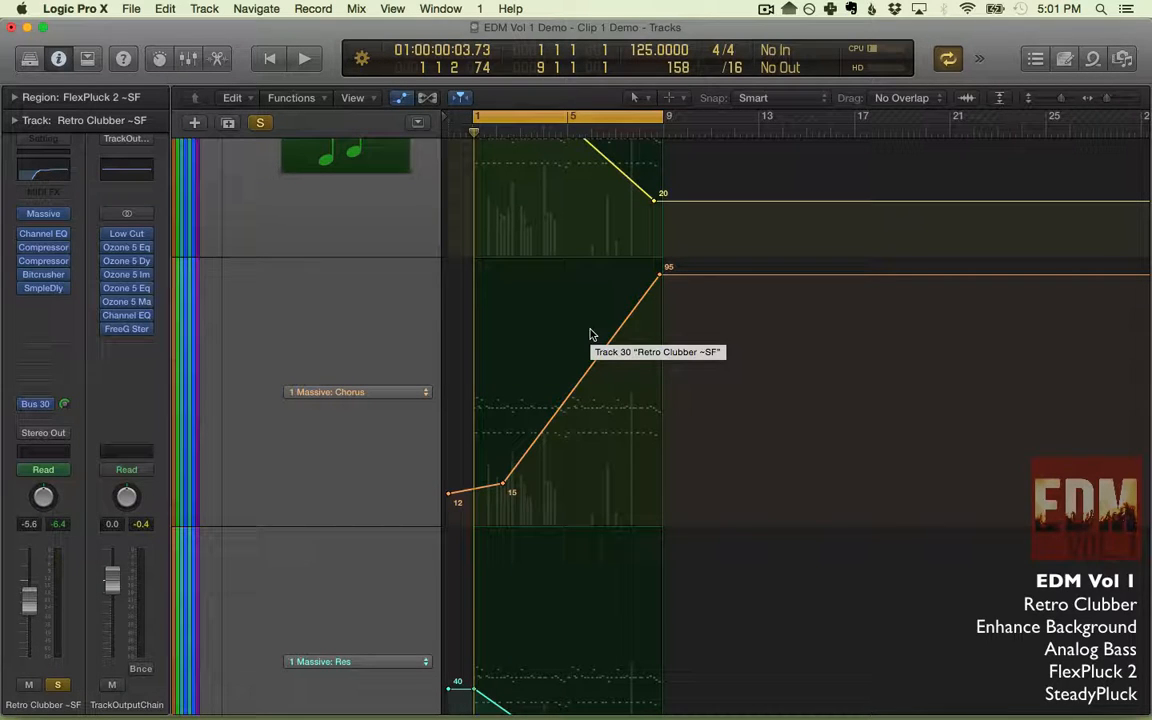
left_click_drag(505, 485, 503, 484)
scroll(509, 467, "up", 2)
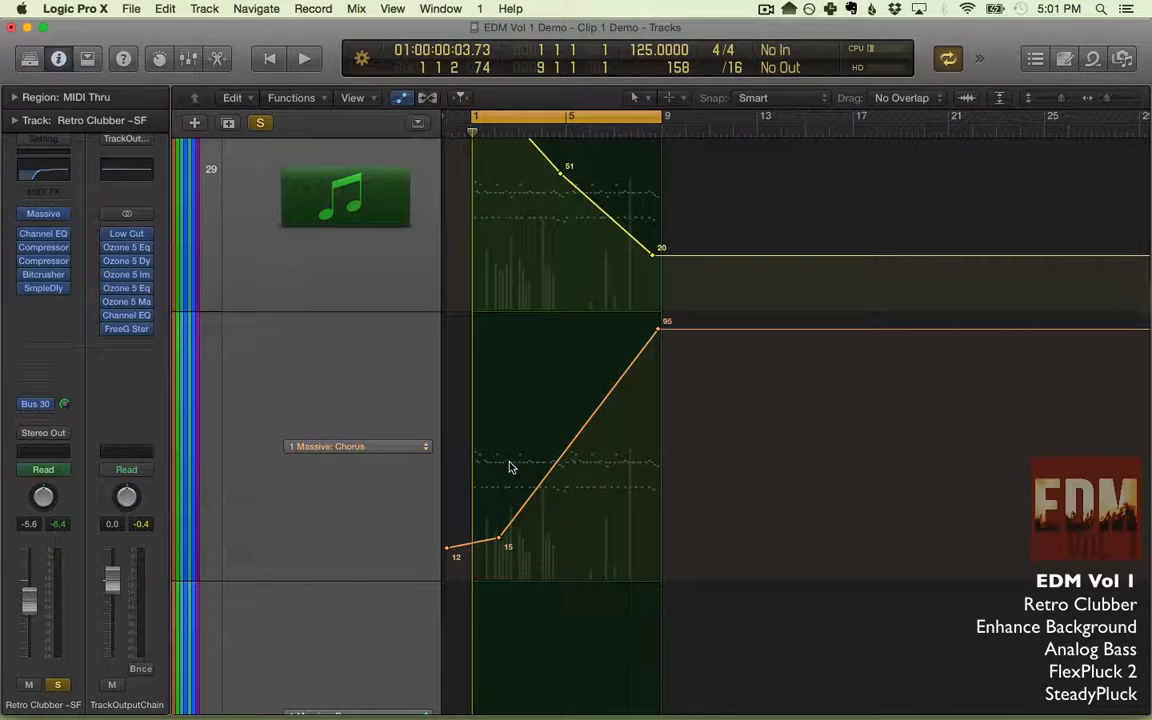
Play the soloed track briefly from bar 1 and again from about bar 8 to compare the chorus amount.
left_click(566, 127)
left_click(473, 128)
key("space")
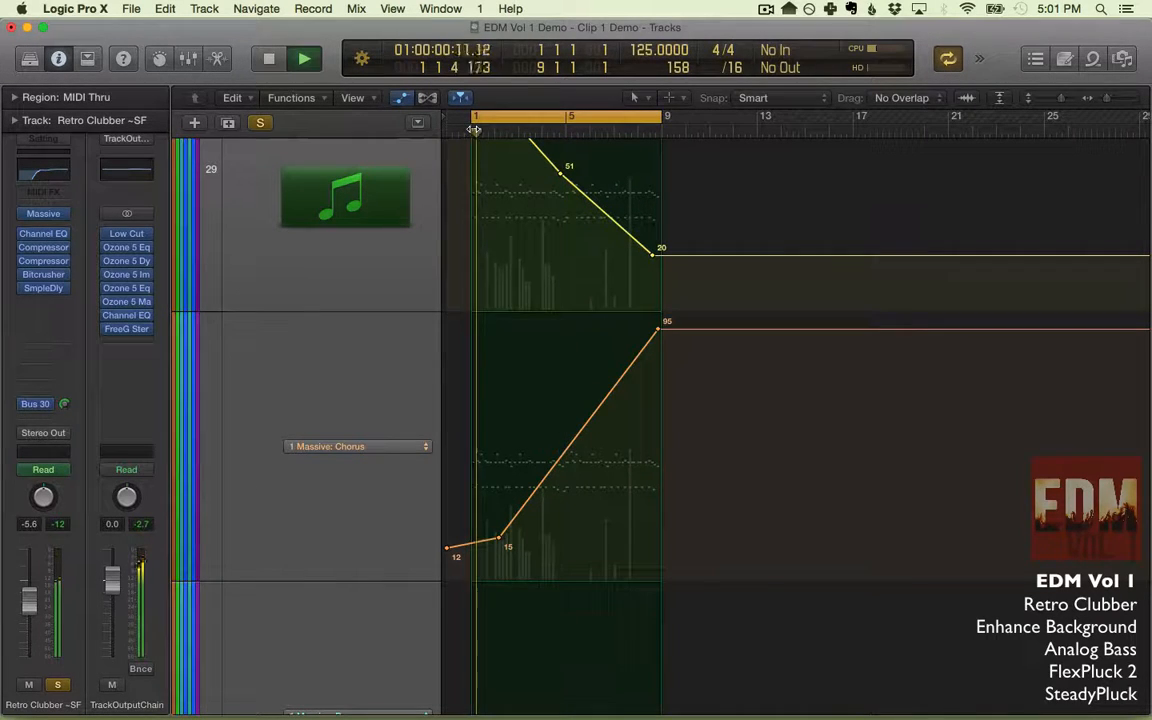
key("space")
left_click(641, 131)
key("space")
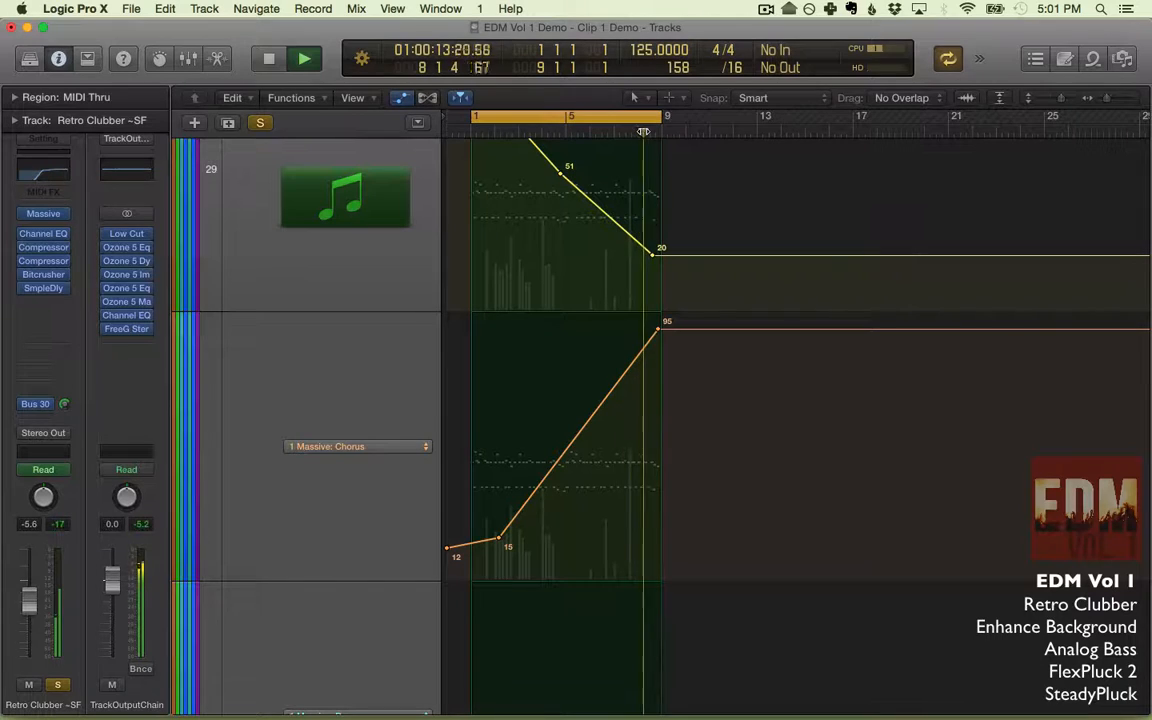
key("space")
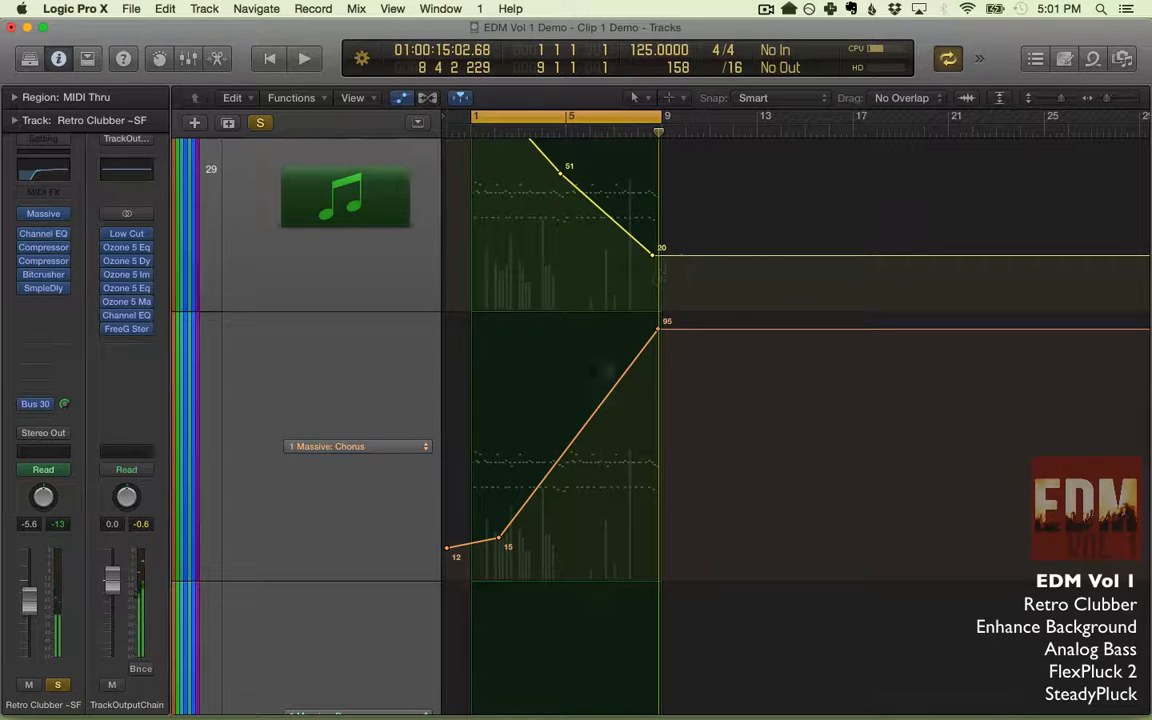
Examine the Massive: Res and Massive: Mix automation lanes, keeping Massive: Mix as the displayed parameter.
scroll(527, 483, "down", 10)
scroll(527, 483, "up", 4)
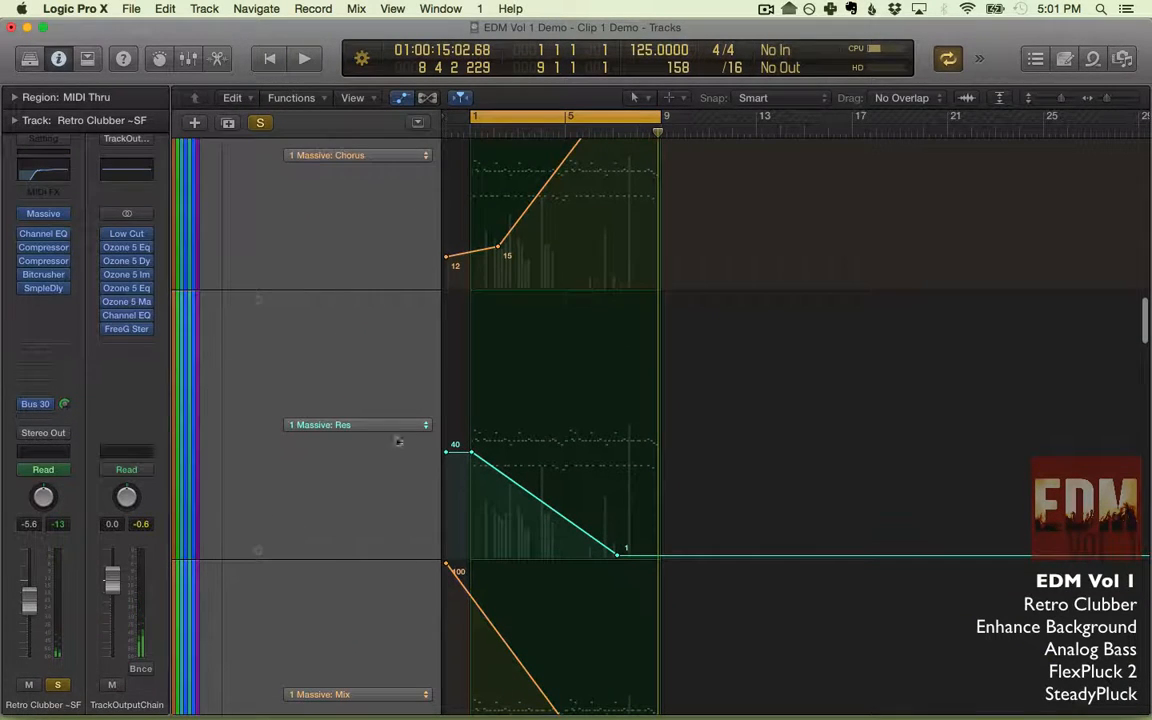
scroll(478, 400, "down", 2)
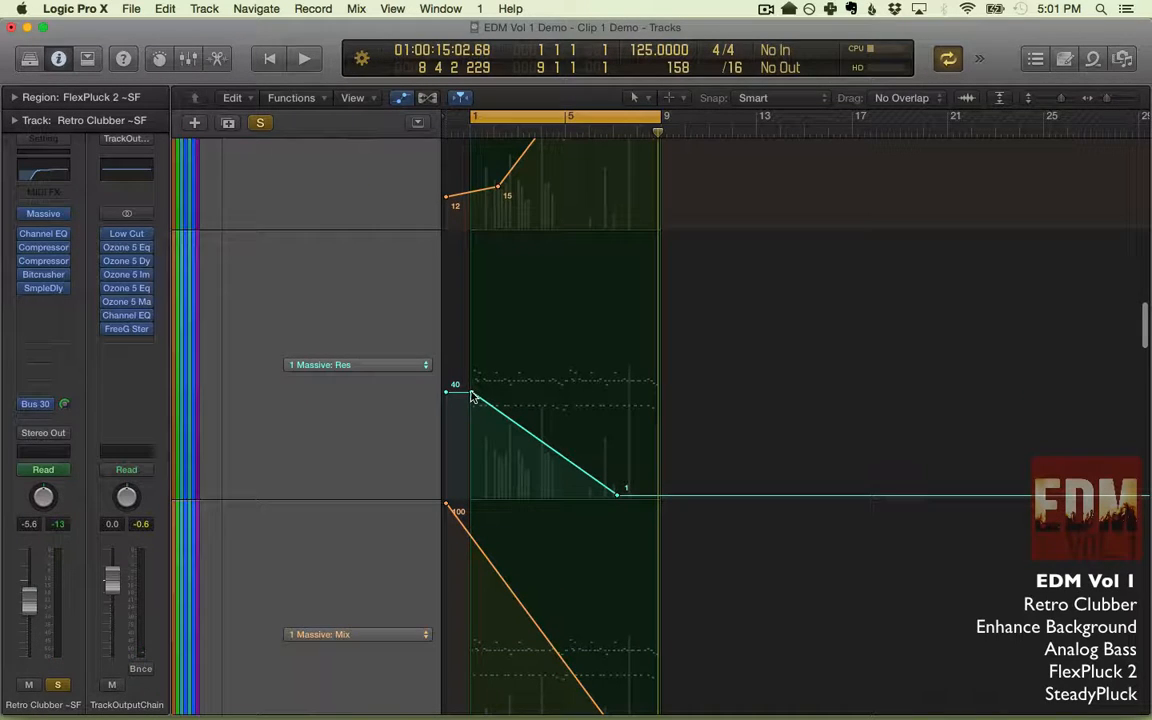
scroll(607, 504, "down", 6)
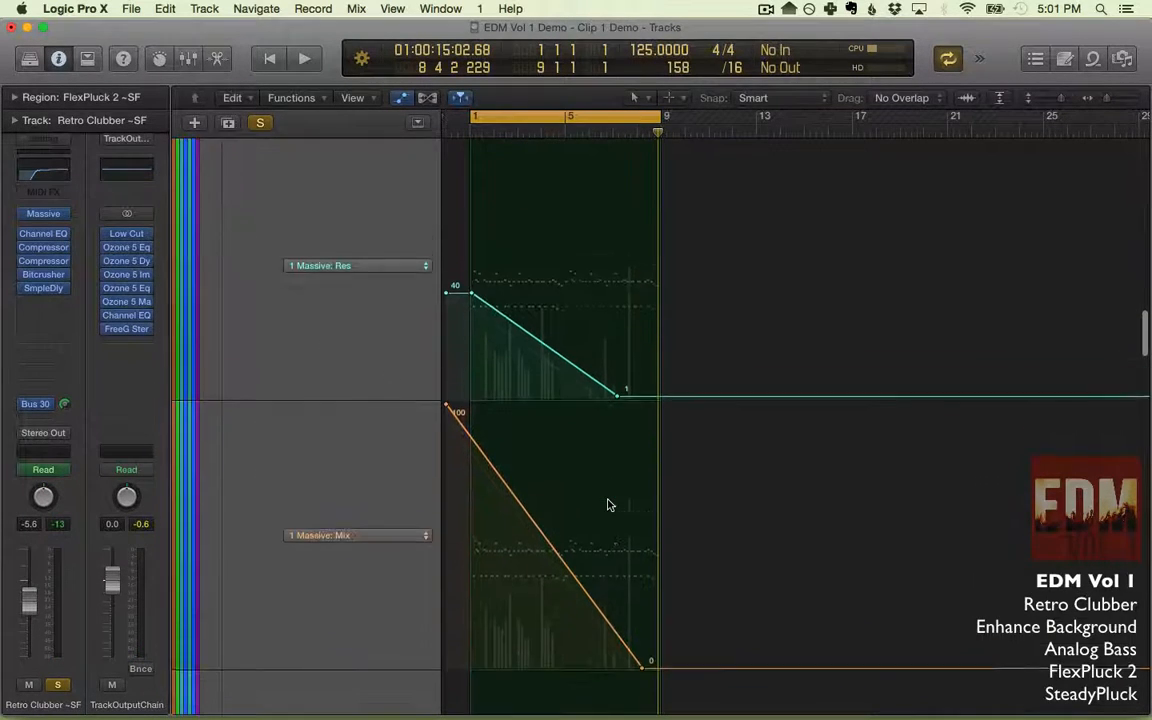
left_click(366, 458)
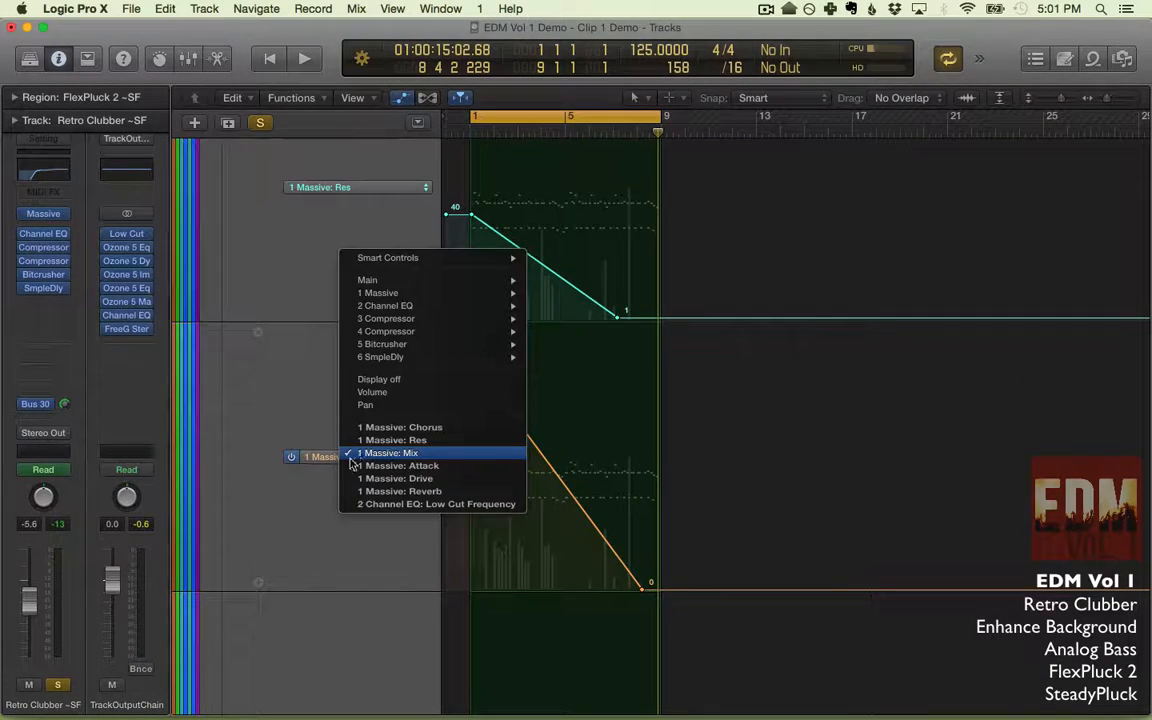
left_click(352, 455)
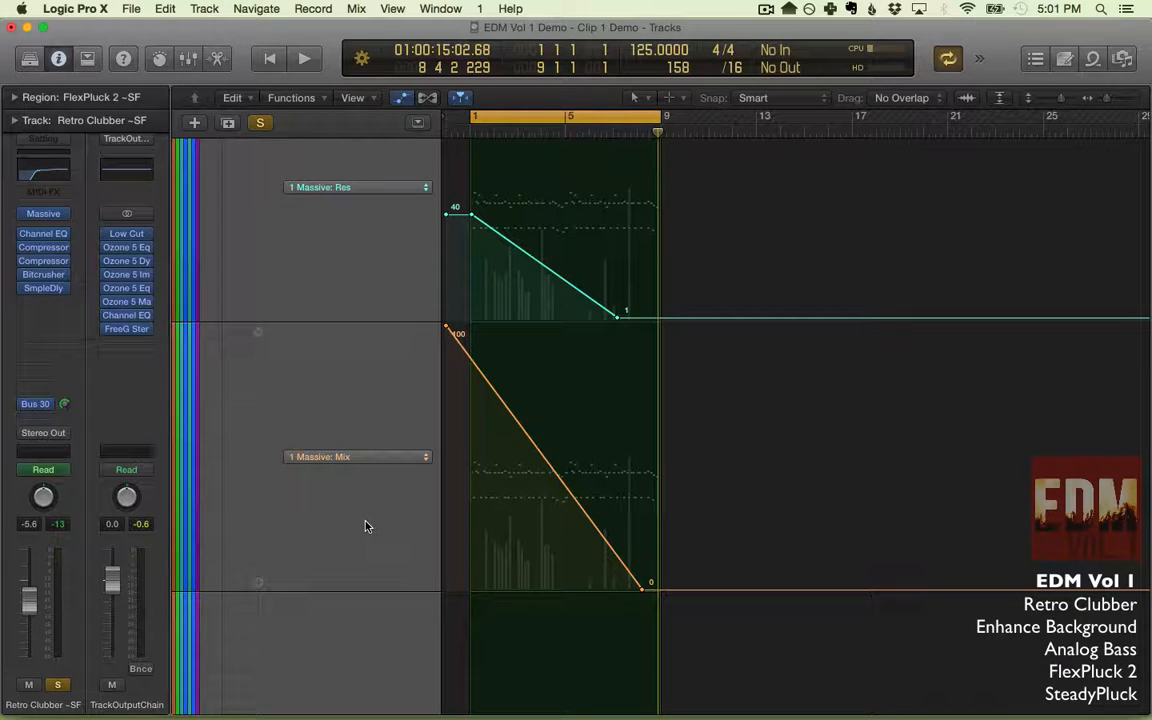
Look over Massive's synth and browser views for the Retro Clubber patch, including its macro controls, and close the plug-in window.
left_click(42, 216)
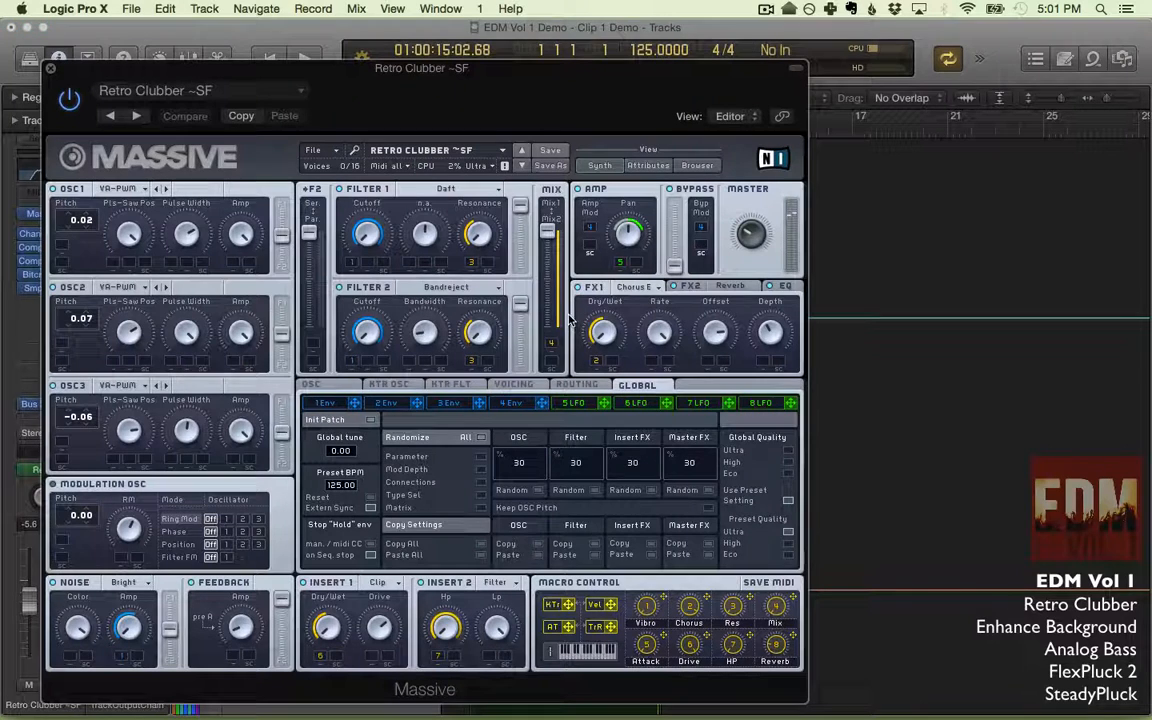
left_click(698, 165)
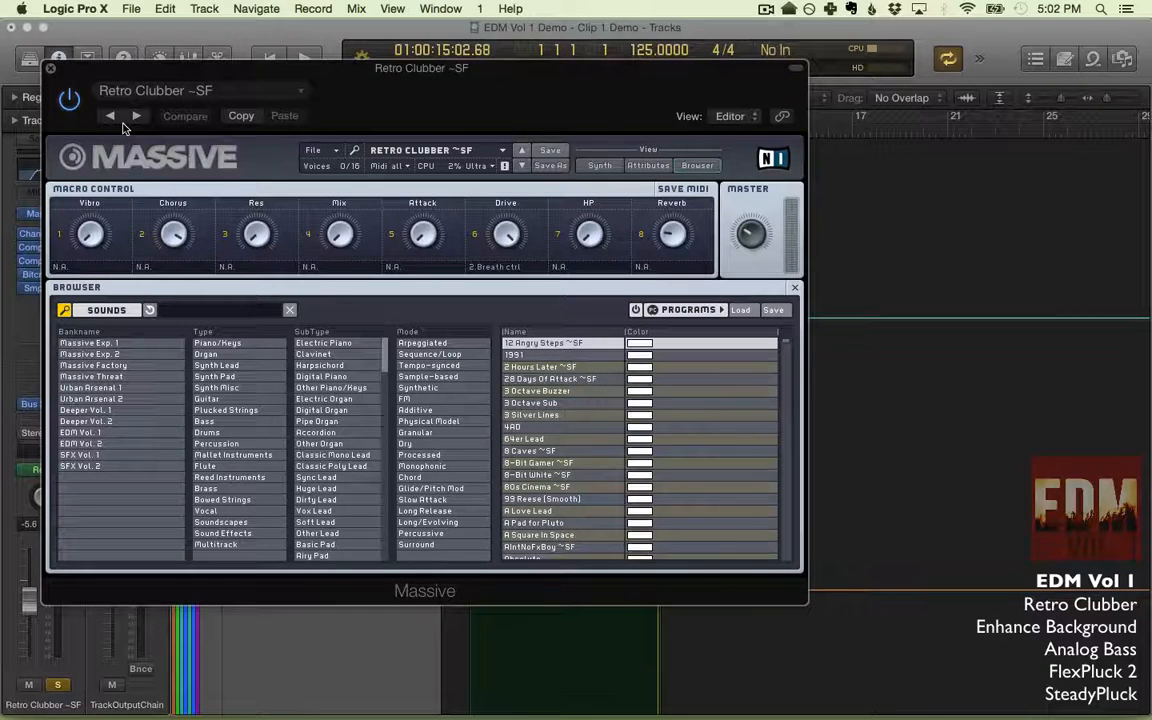
left_click(51, 70)
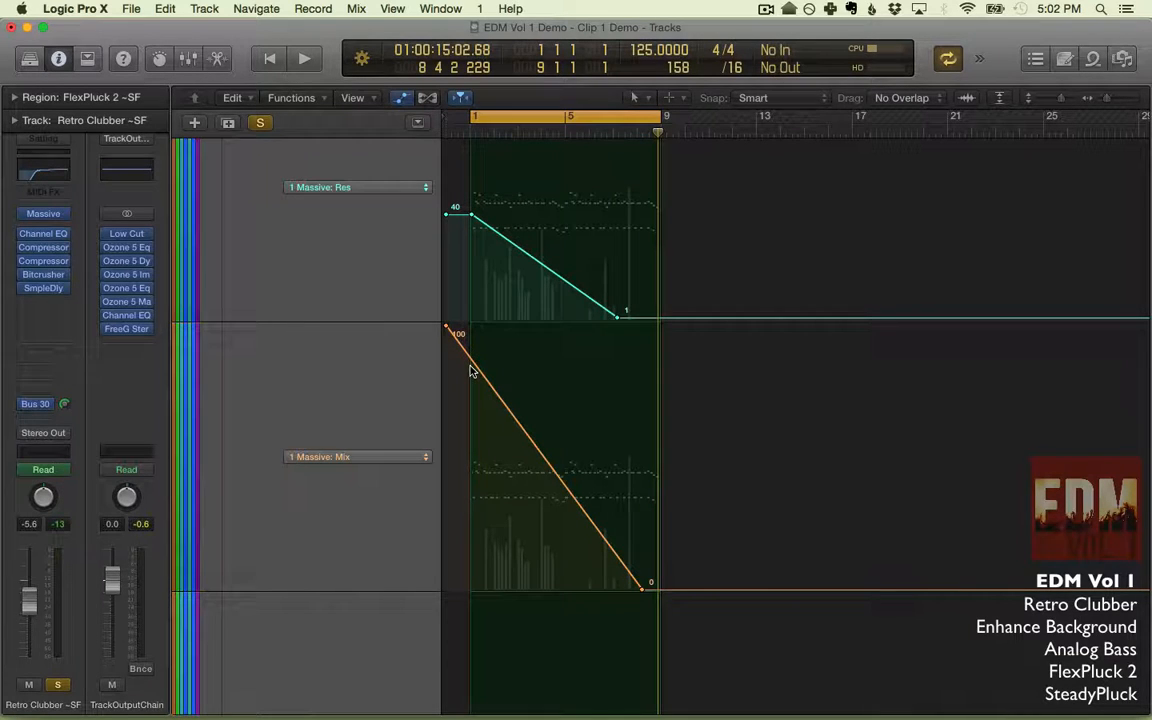
Examine the Massive: Attack, Massive: Drive and Channel EQ: Low Cut Frequency automation lanes, leaving the displayed parameters as they are.
scroll(676, 620, "down", 5)
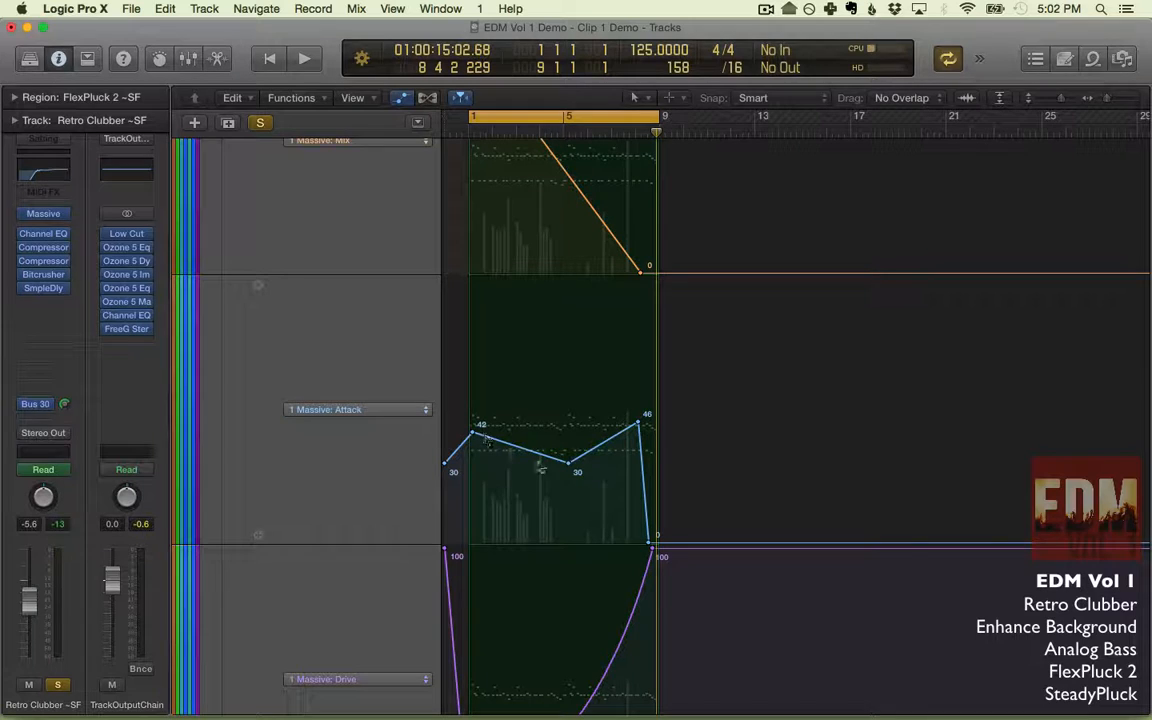
scroll(676, 562, "down", 3)
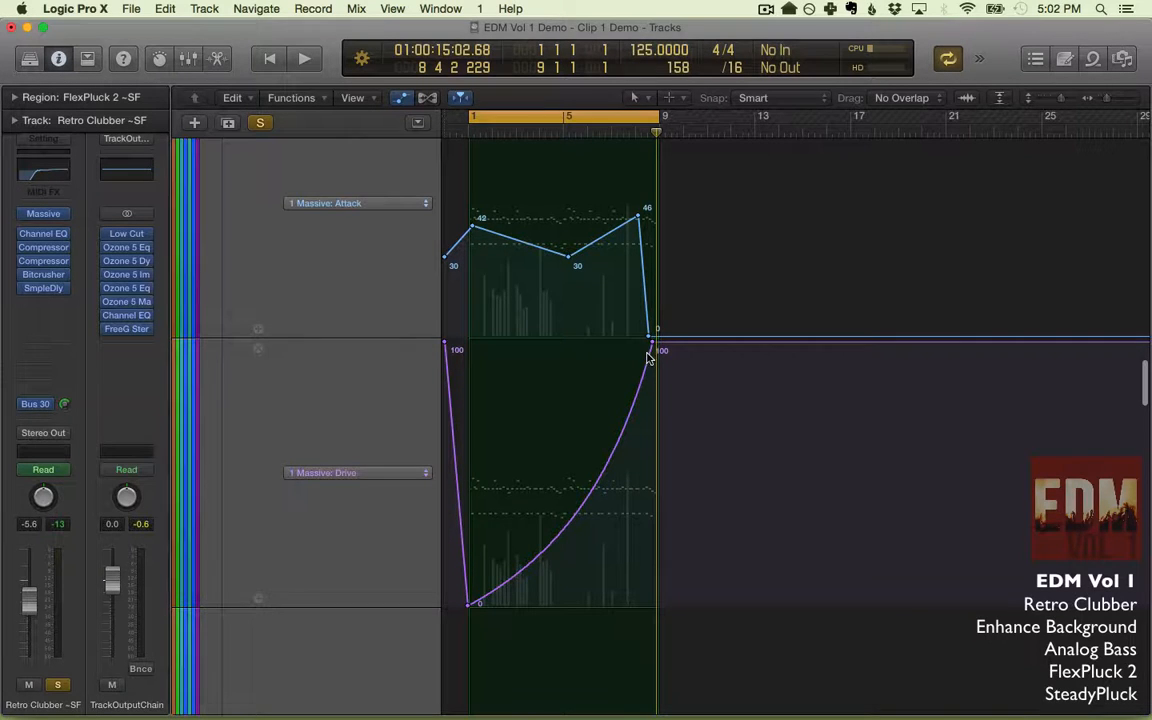
scroll(649, 358, "down", 6)
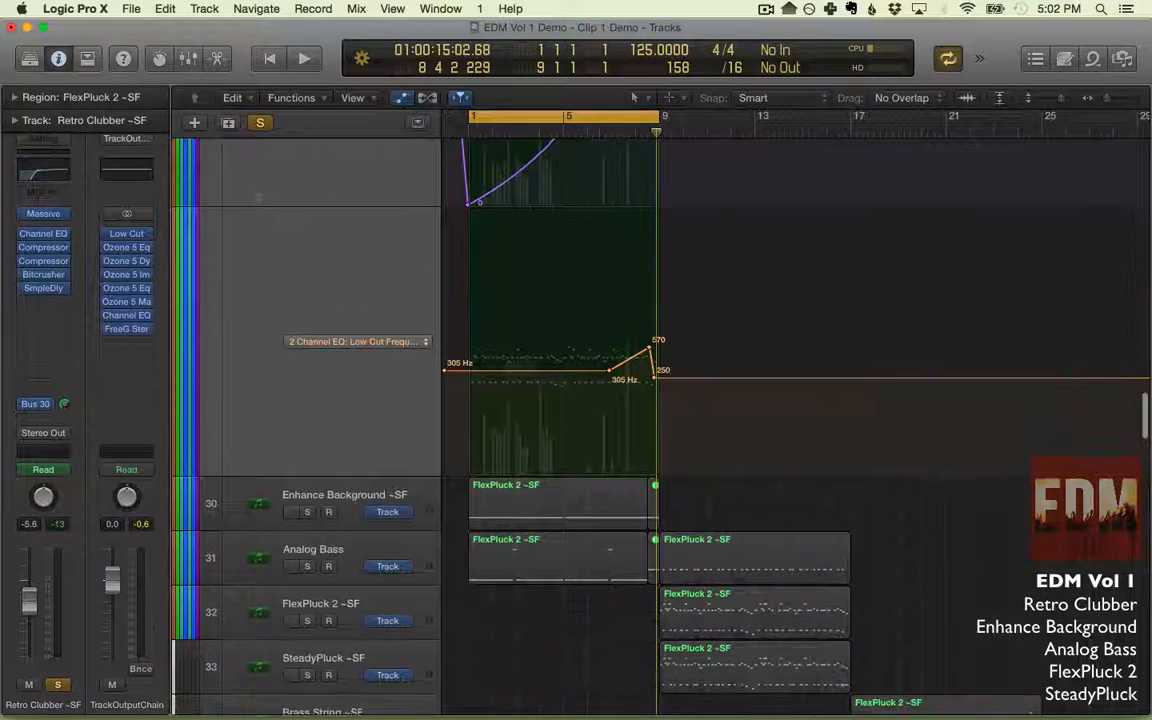
left_click(381, 345)
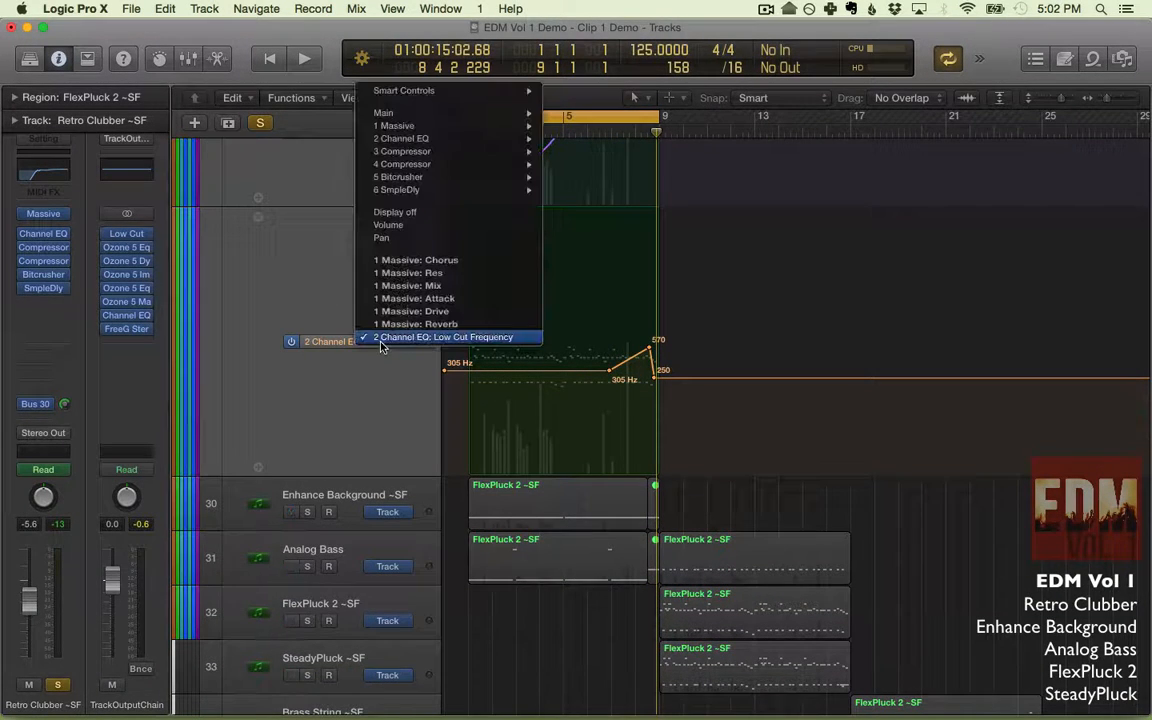
left_click(362, 394)
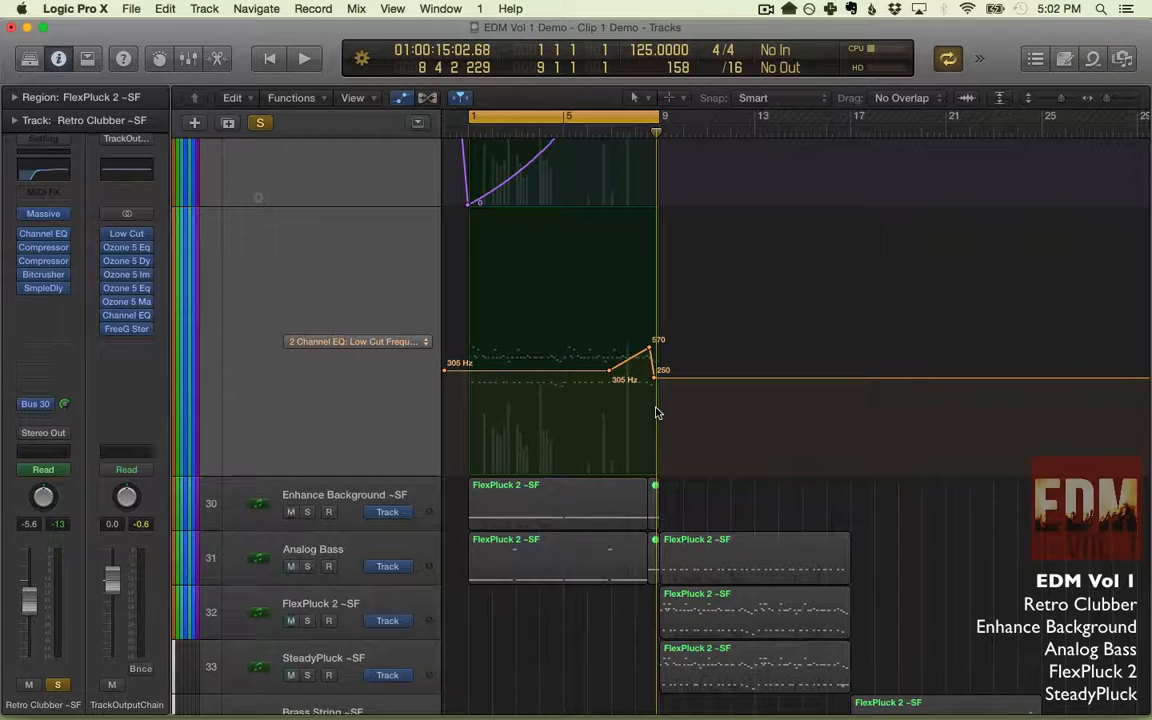
Play the soloed Retro Clubber track through the bars 1 to 9 cycle while showing its Massive: Reverb lane, and stop playback.
scroll(656, 412, "up", 15)
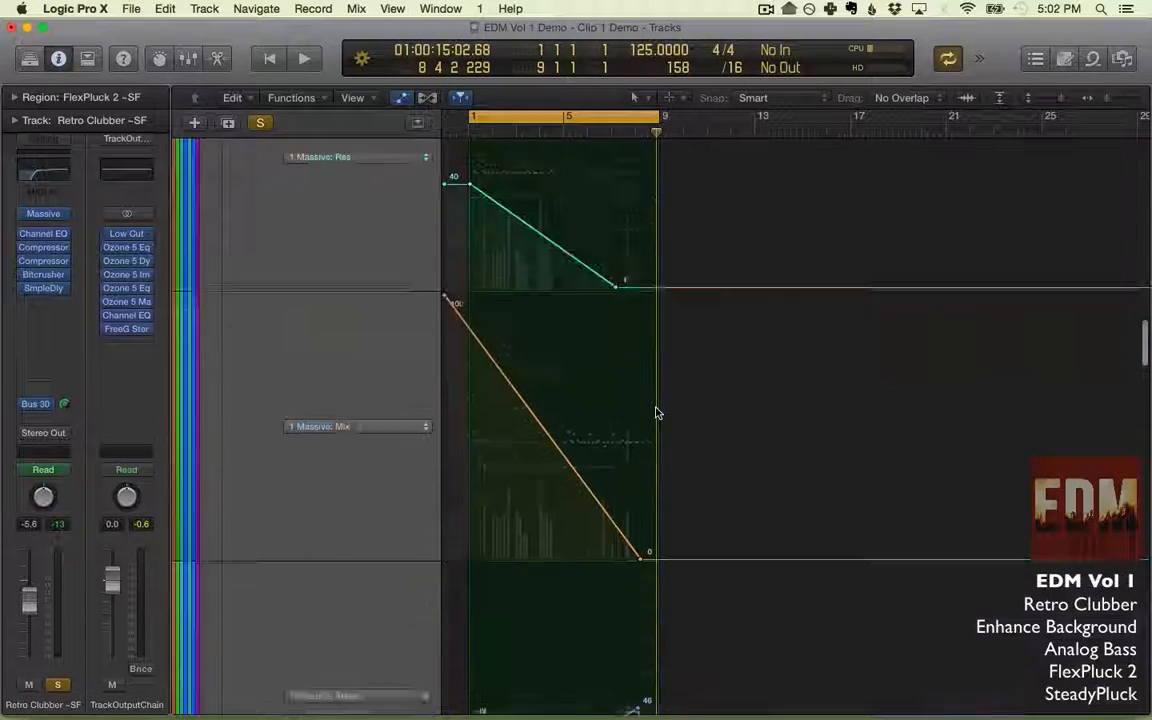
scroll(360, 440, "up", 10)
key("space")
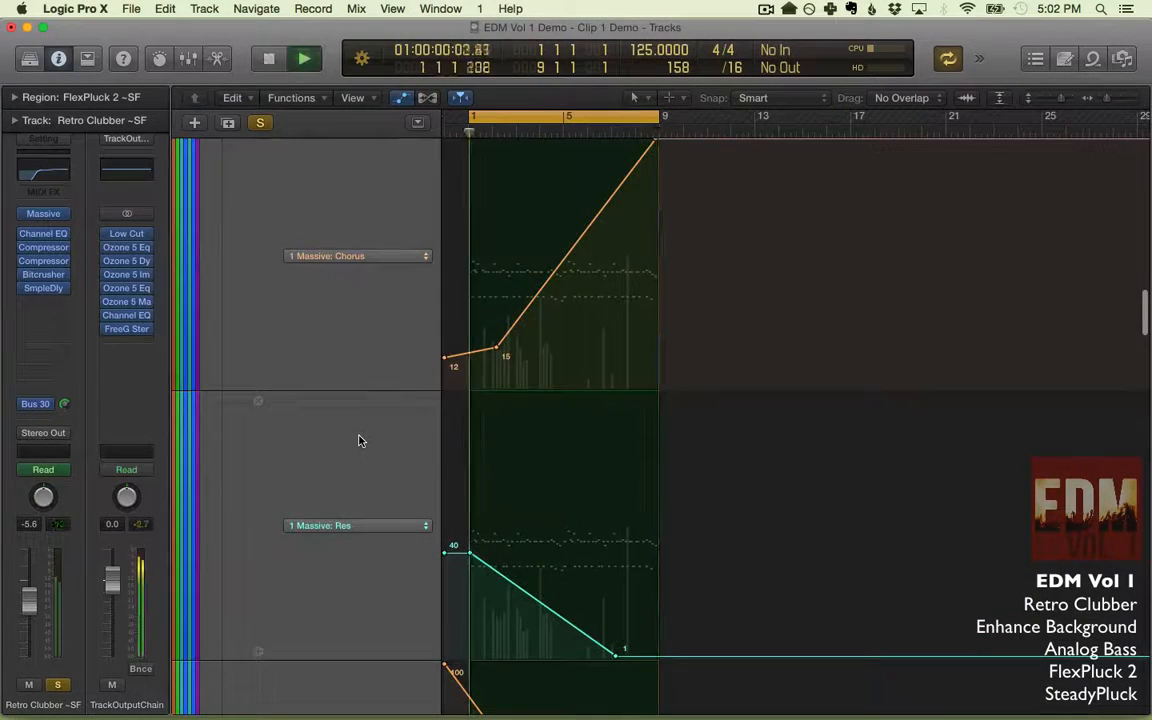
scroll(360, 440, "up", 3)
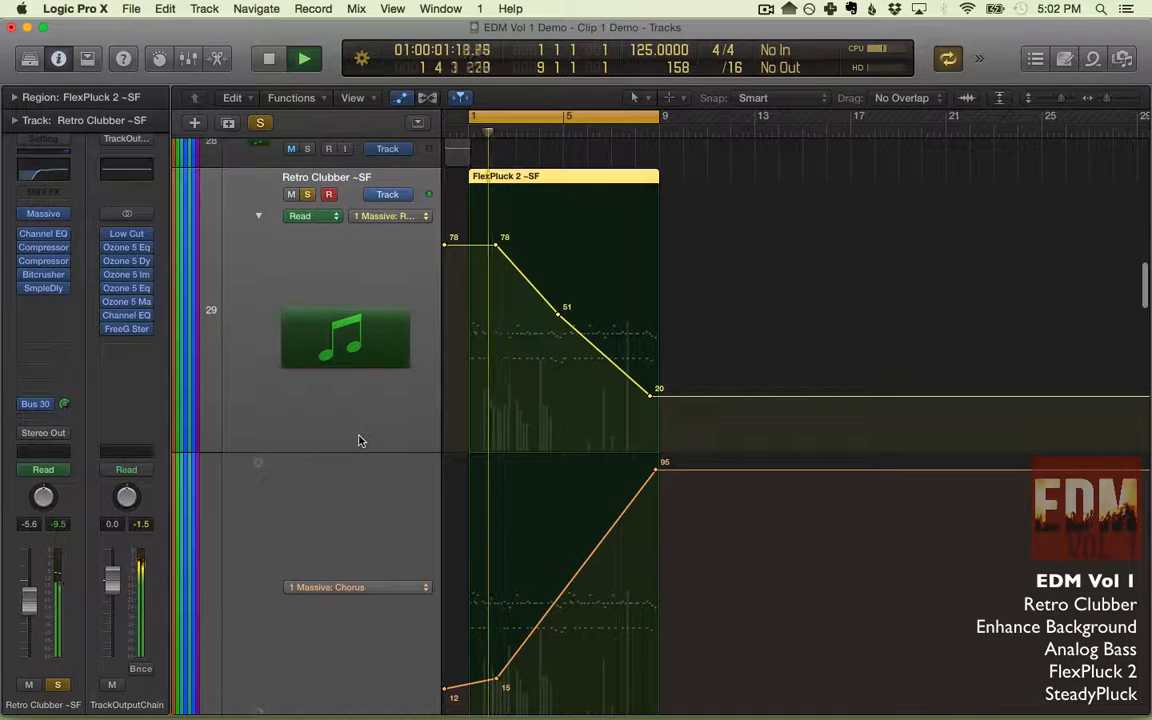
left_click(410, 215)
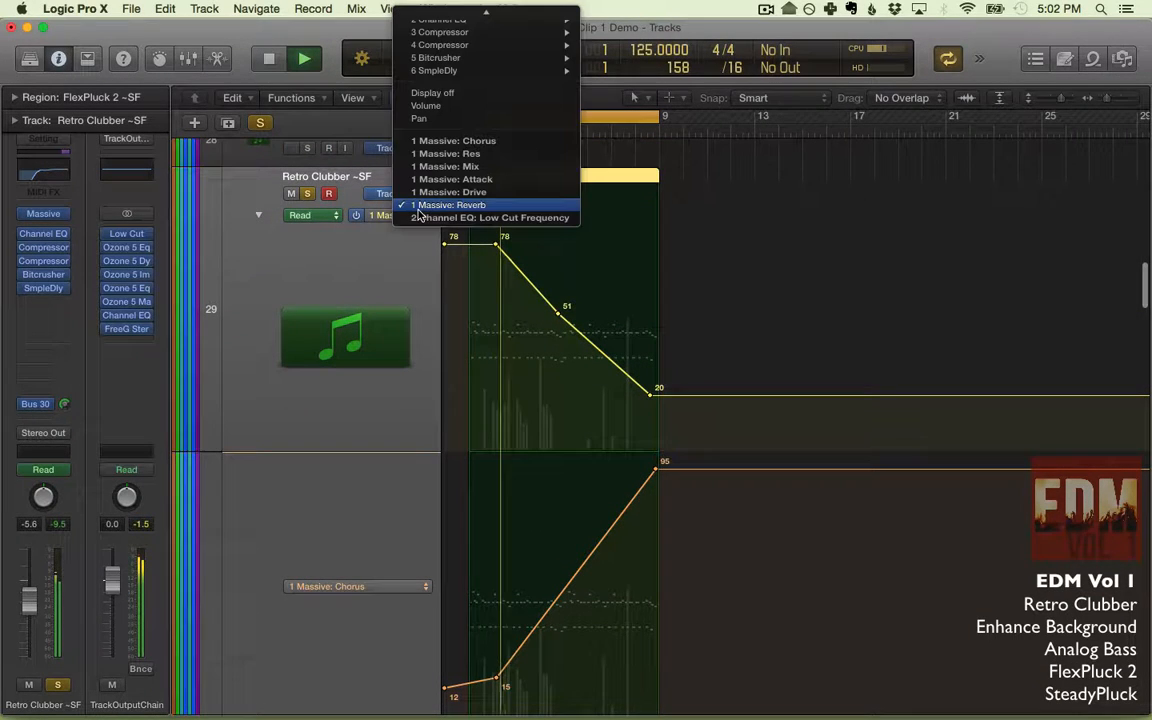
left_click(344, 266)
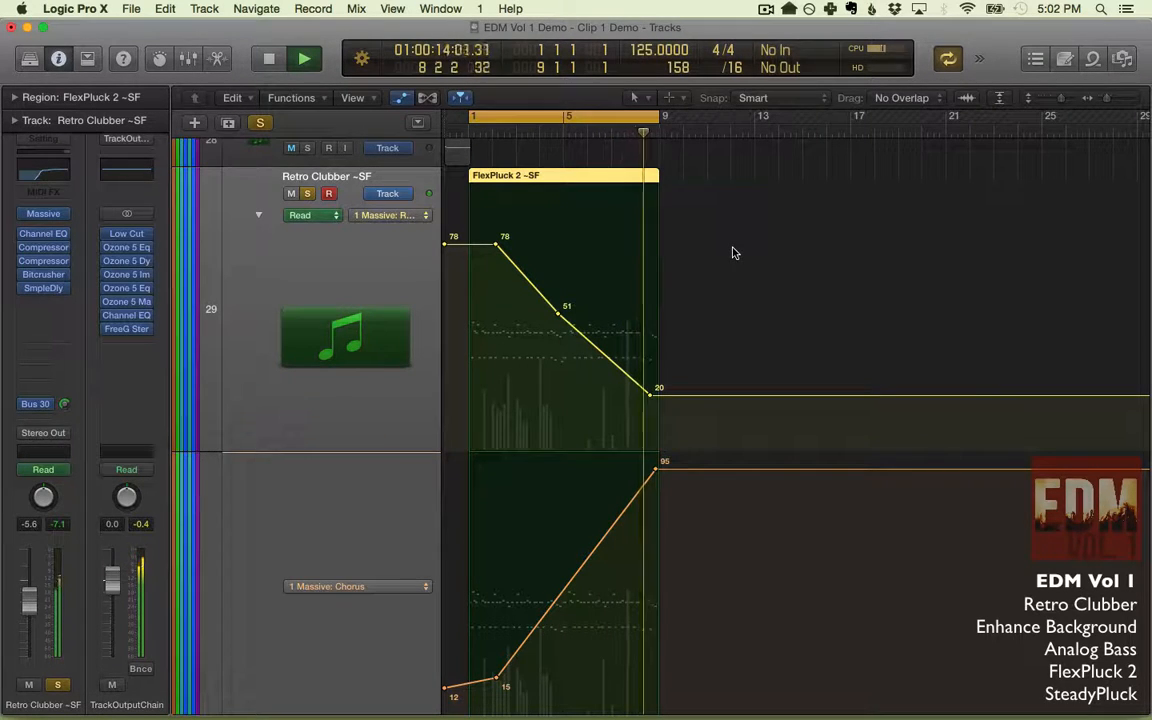
key("space")
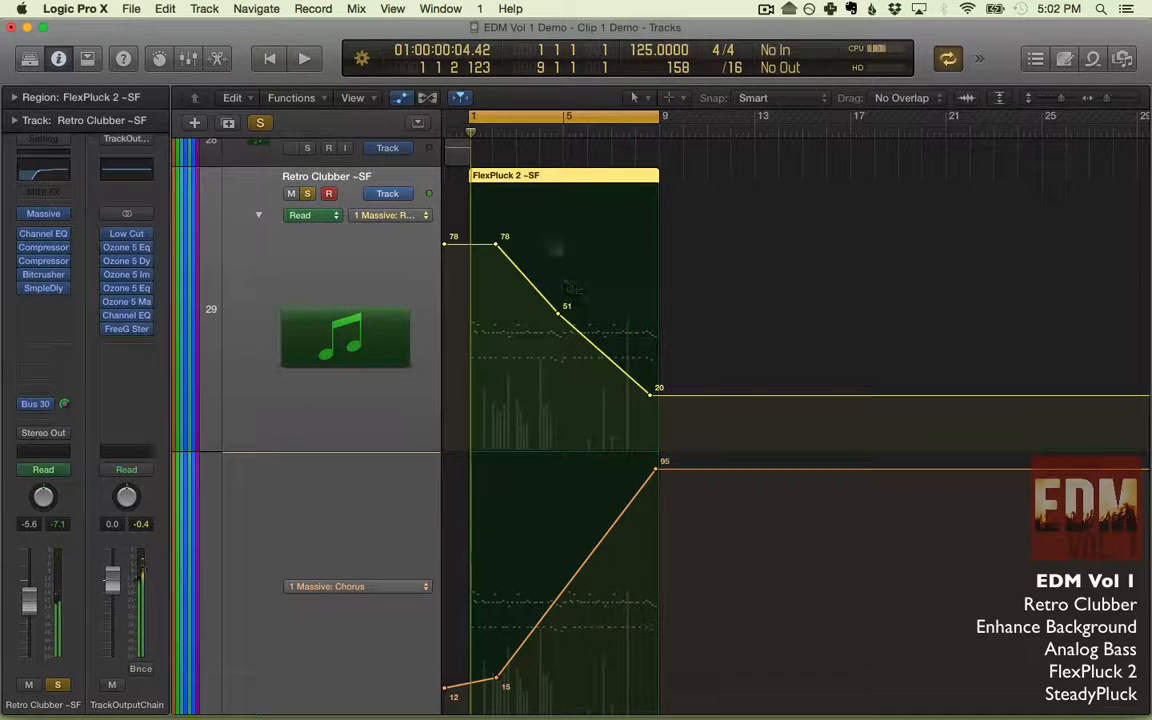
Review Retro Clubber's automated parameters and its Reverb, Chorus, Res, Mix, Attack and Drive curves, returning to the main Reverb lane.
left_click(390, 215)
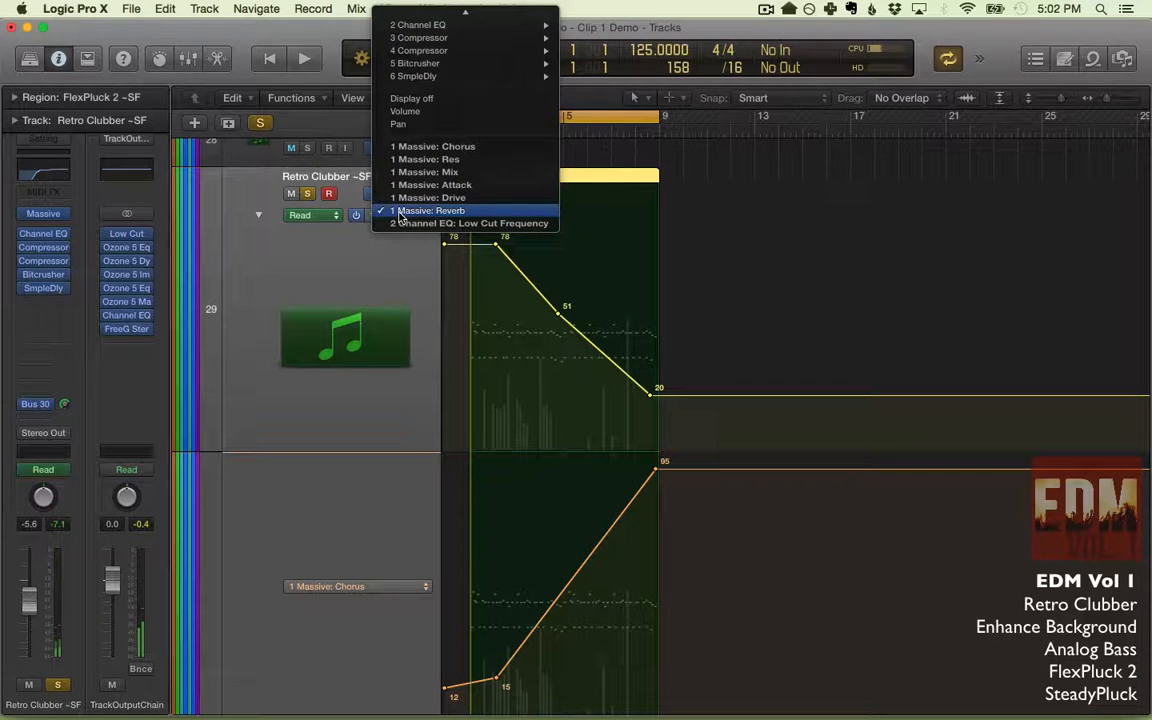
left_click(400, 215)
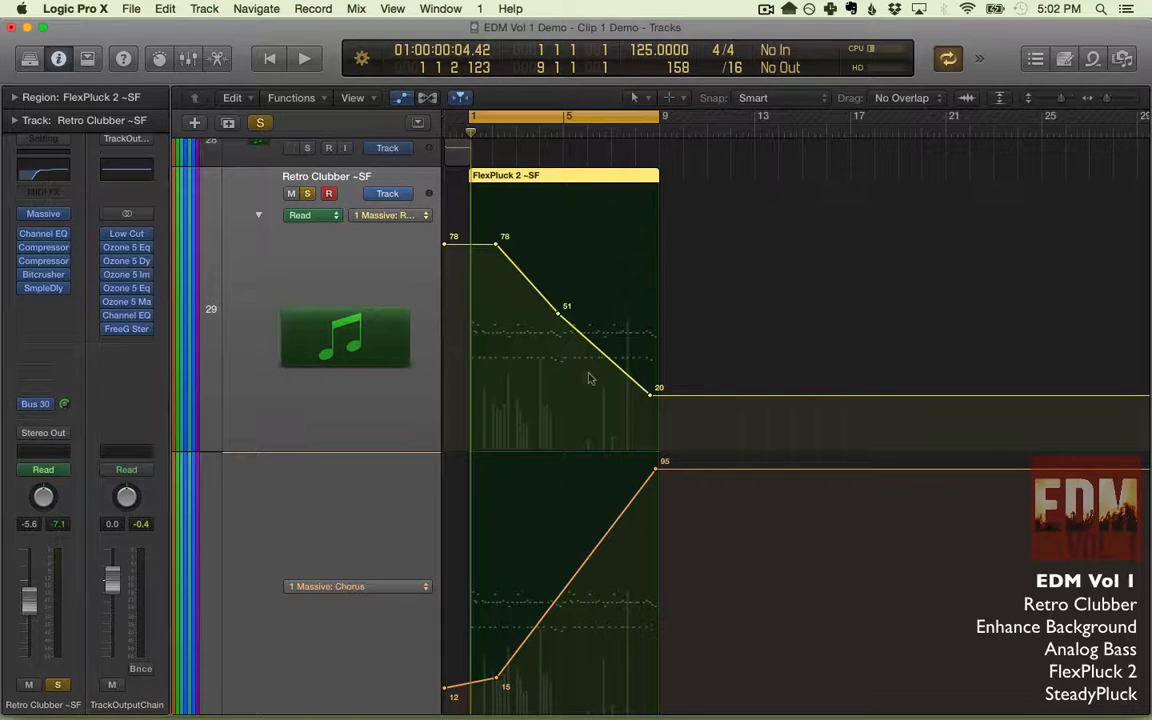
scroll(590, 378, "down", 5)
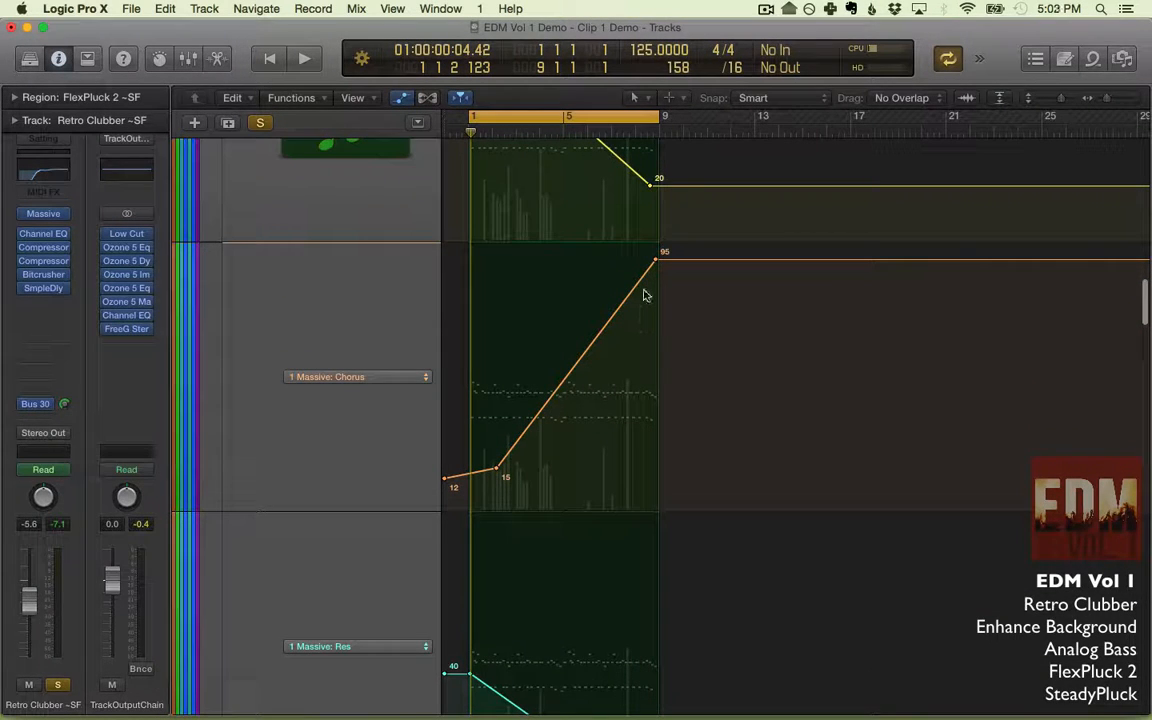
scroll(644, 295, "down", 10)
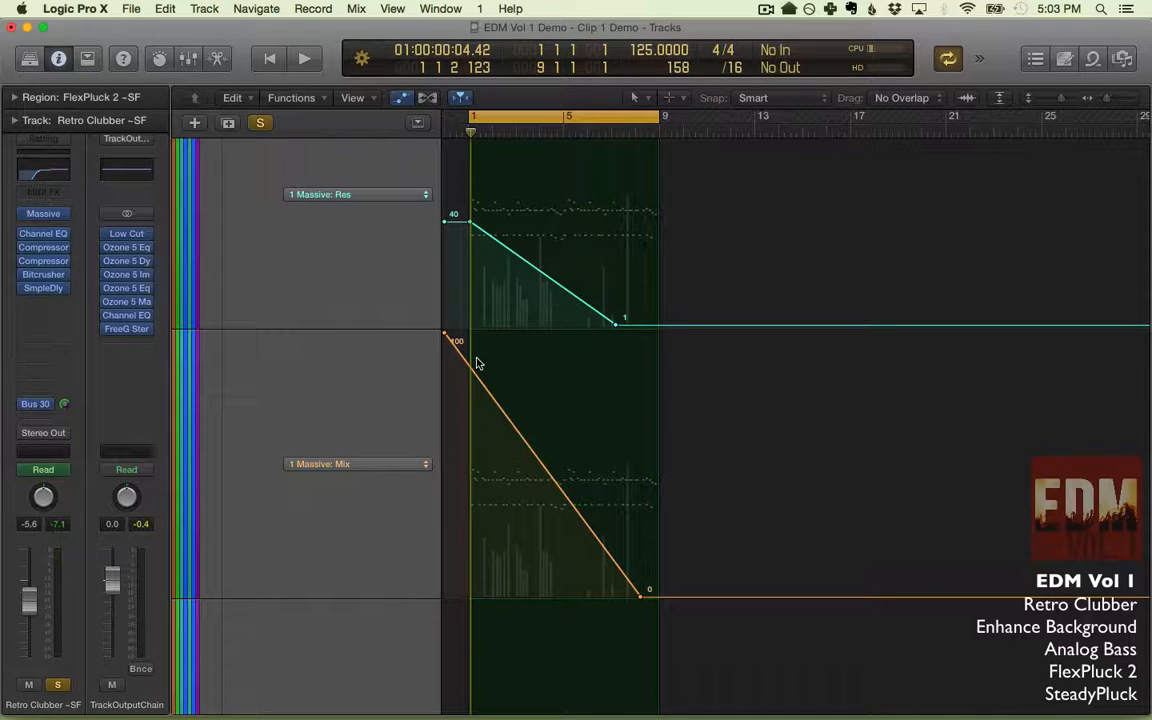
scroll(476, 363, "down", 10)
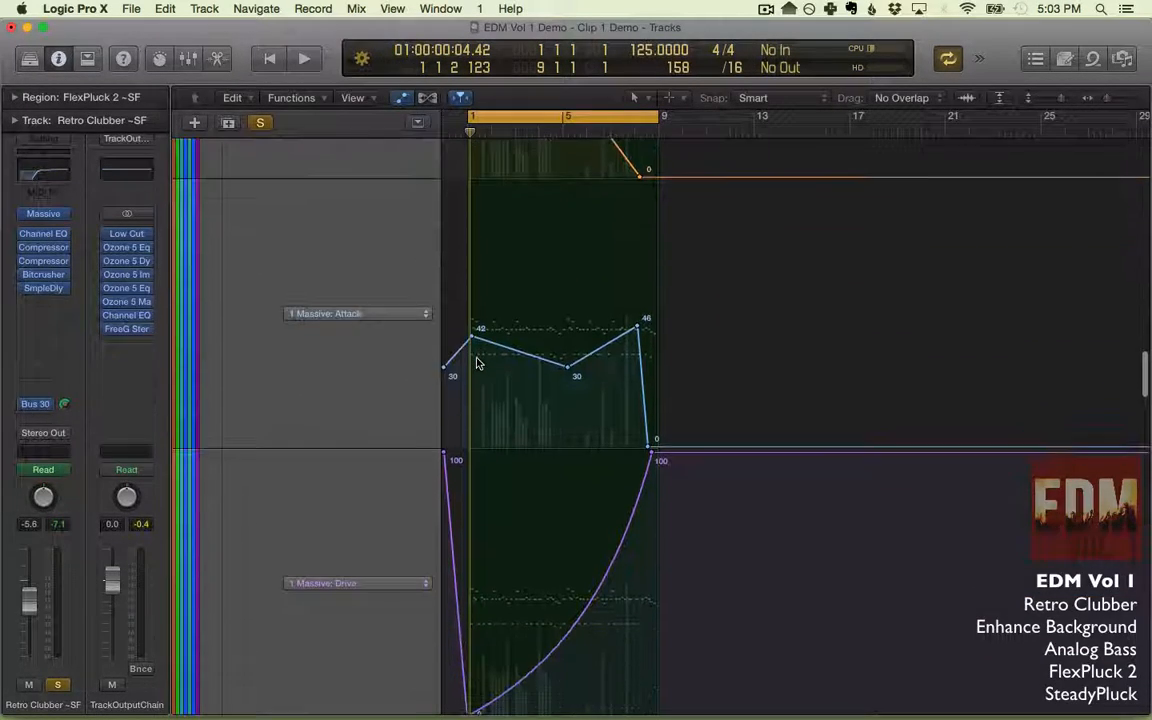
scroll(476, 360, "down", 2)
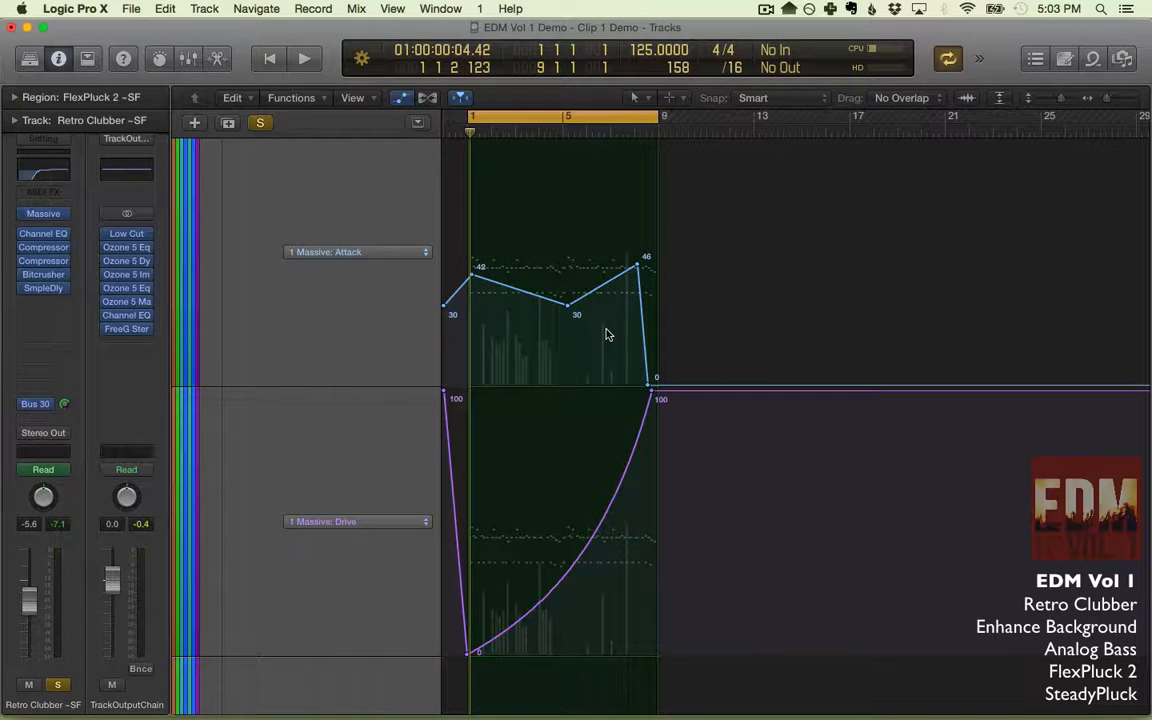
scroll(606, 334, "down", 2)
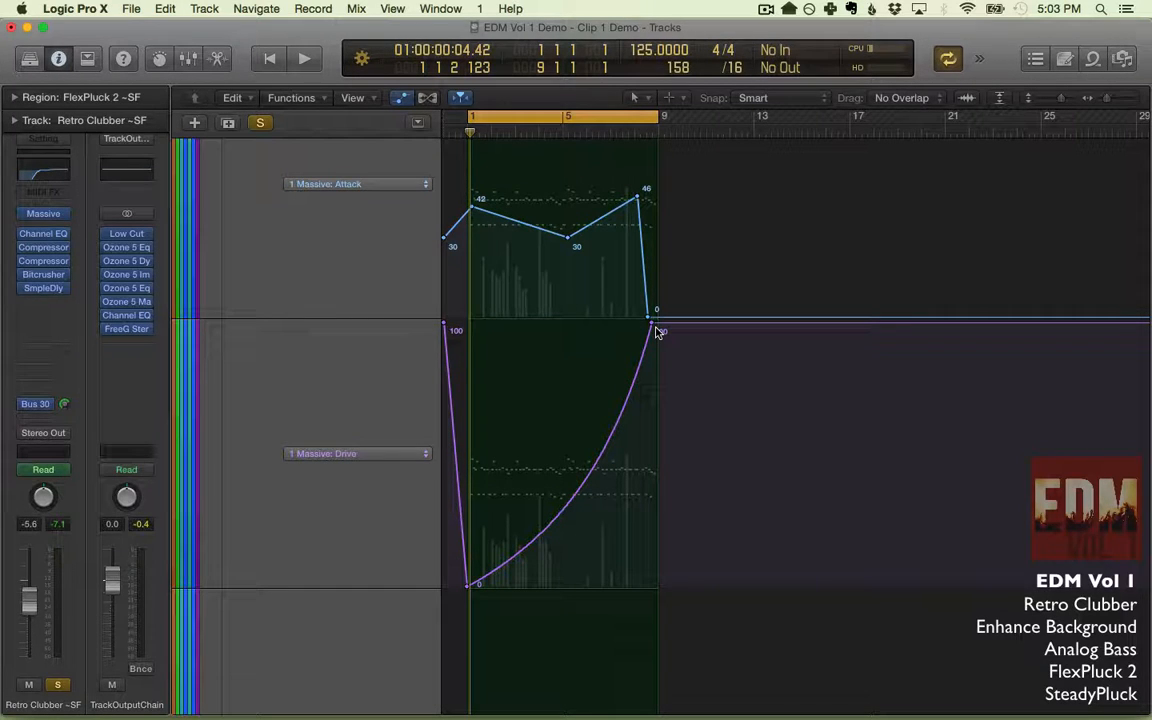
scroll(657, 333, "down", 7)
scroll(657, 333, "up", 11)
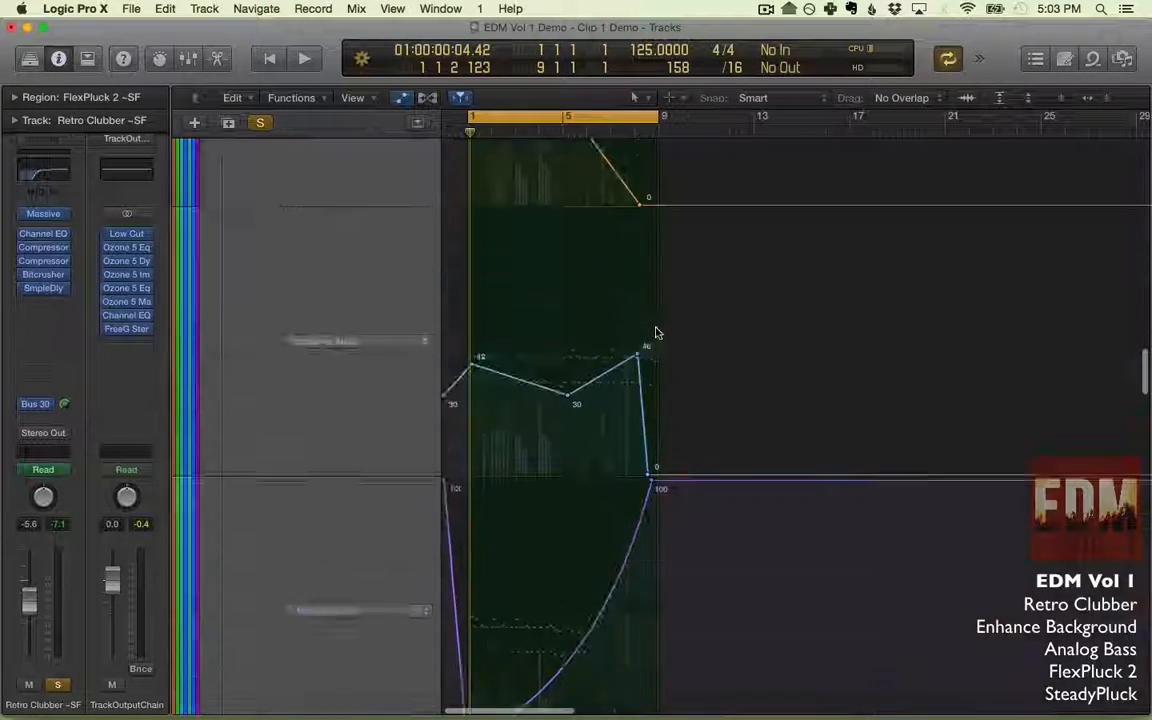
scroll(657, 333, "up", 10)
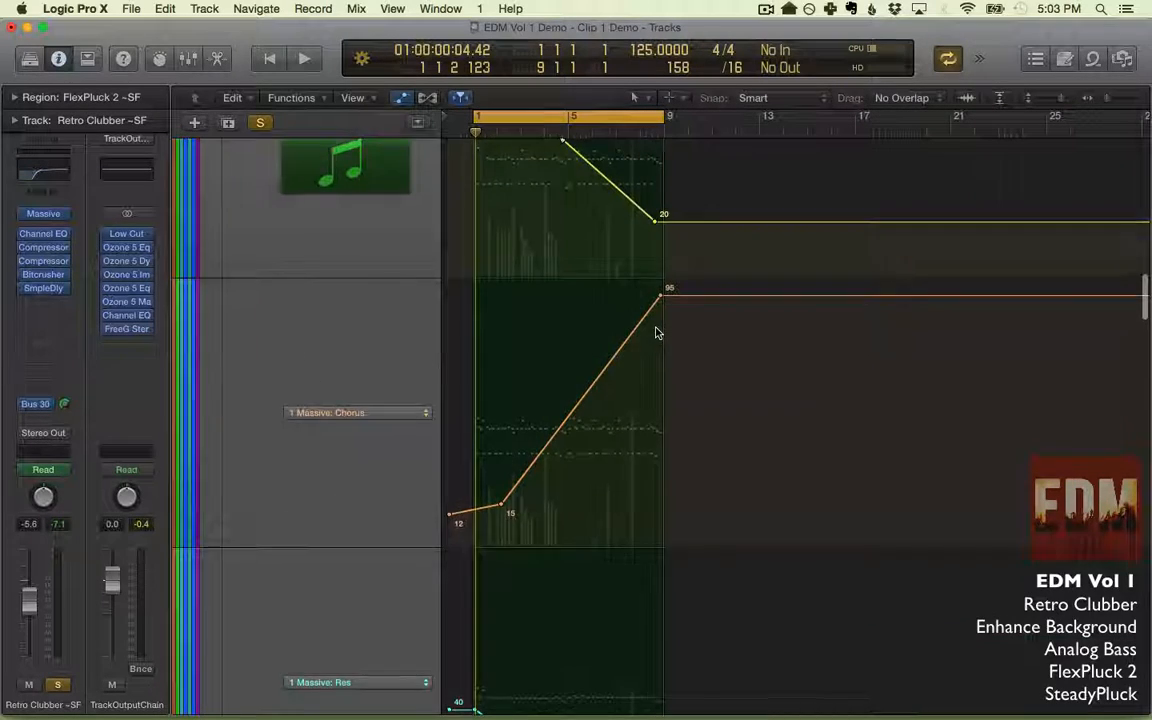
scroll(657, 333, "up", 5)
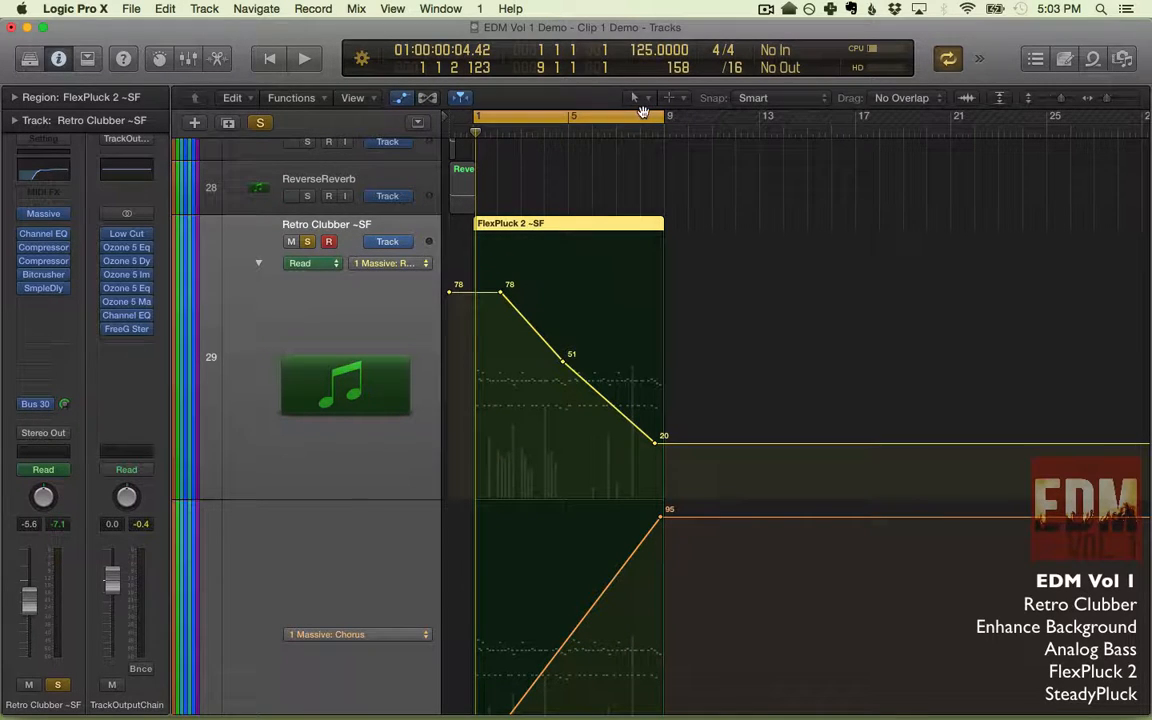
Turn off cycle mode and play the soloed Retro Clubber track from about bar 8 past the end of its region.
left_click(643, 114)
left_click(643, 130)
key("space")
scroll(589, 283, "right", 3)
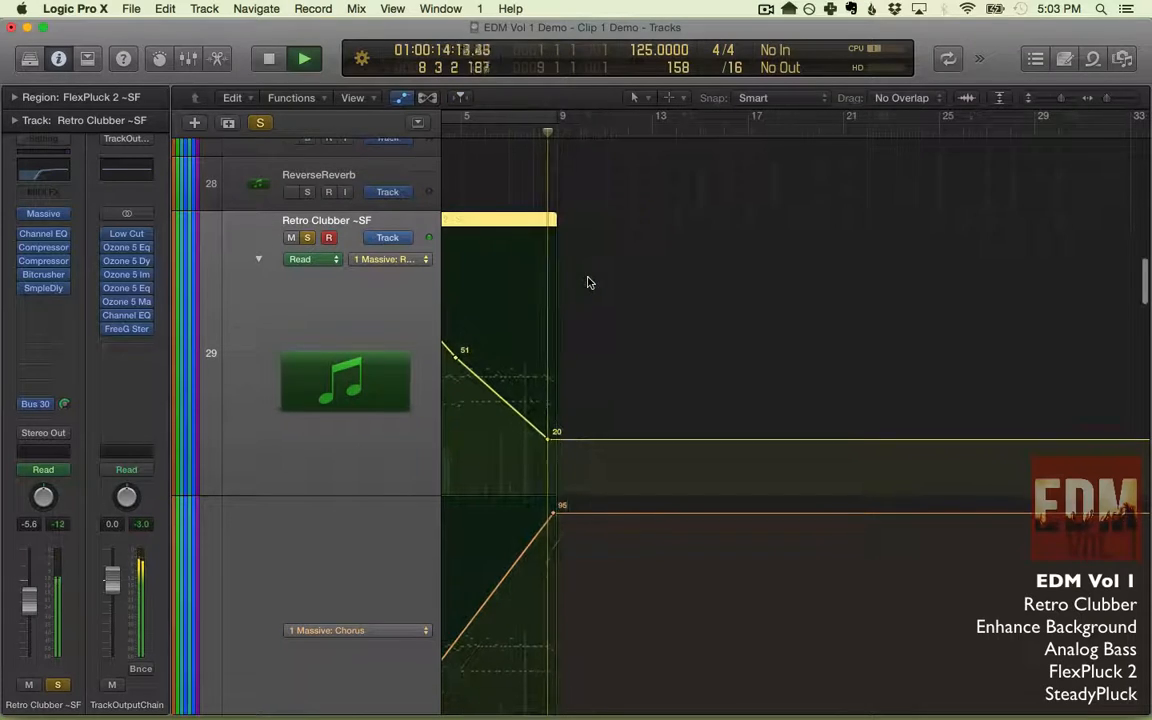
scroll(588, 283, "down", 8)
scroll(588, 283, "up", 10)
scroll(588, 283, "left", 3)
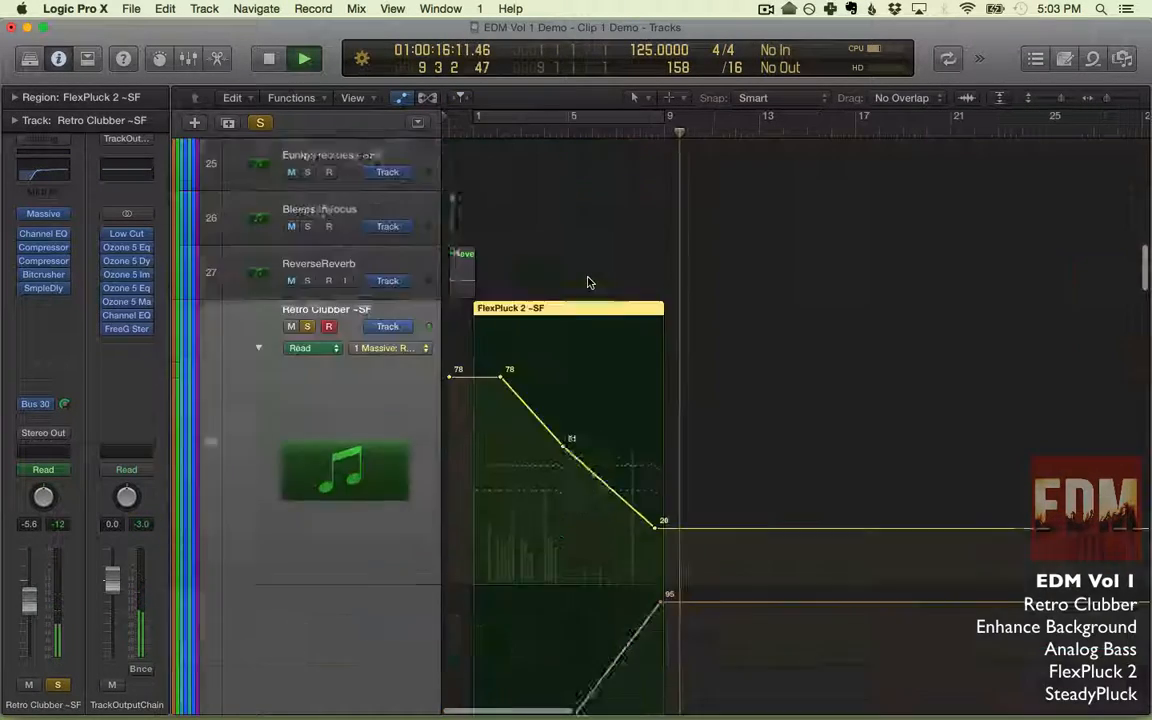
Hide the automation lanes, deselect the region and stop playback.
key("a")
left_click(588, 283)
scroll(588, 283, "down", 3)
key("space")
Move the solo from Retro Clubber to Enhance Background and turn cycle mode back on for bars 1 to 9.
left_click(302, 247)
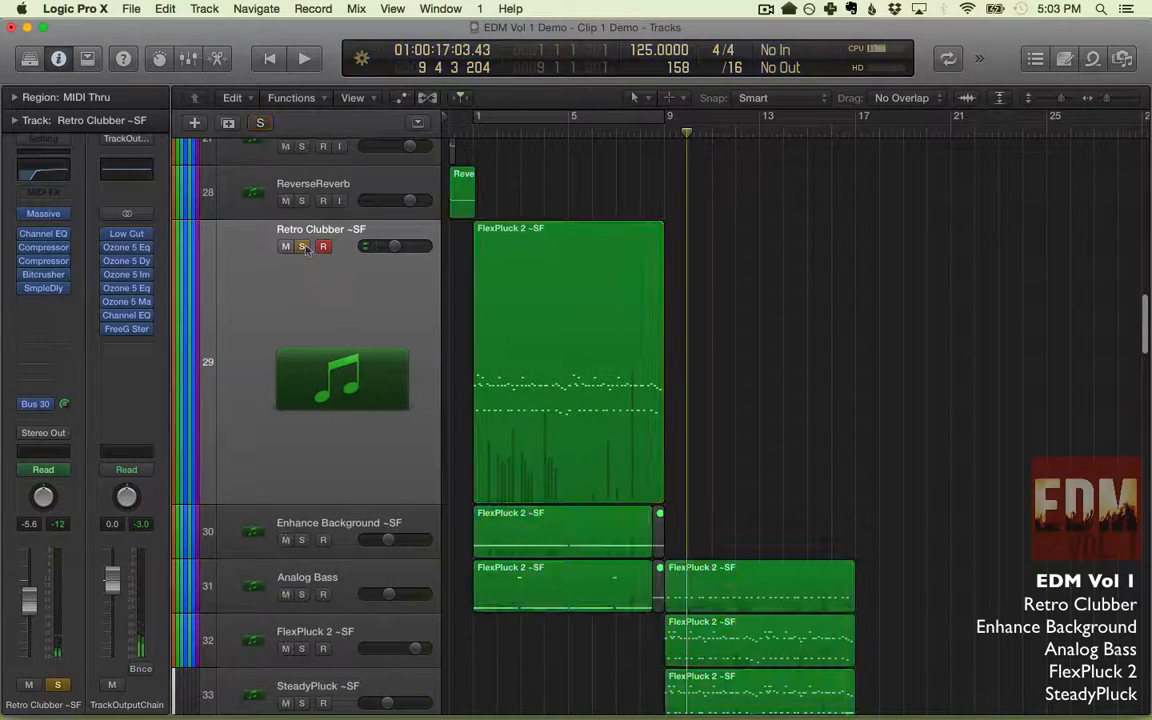
left_click(522, 121)
left_click(301, 540)
Play the soloed Enhance Background track, briefly showing its Massive automation curve and hiding it again.
key("space")
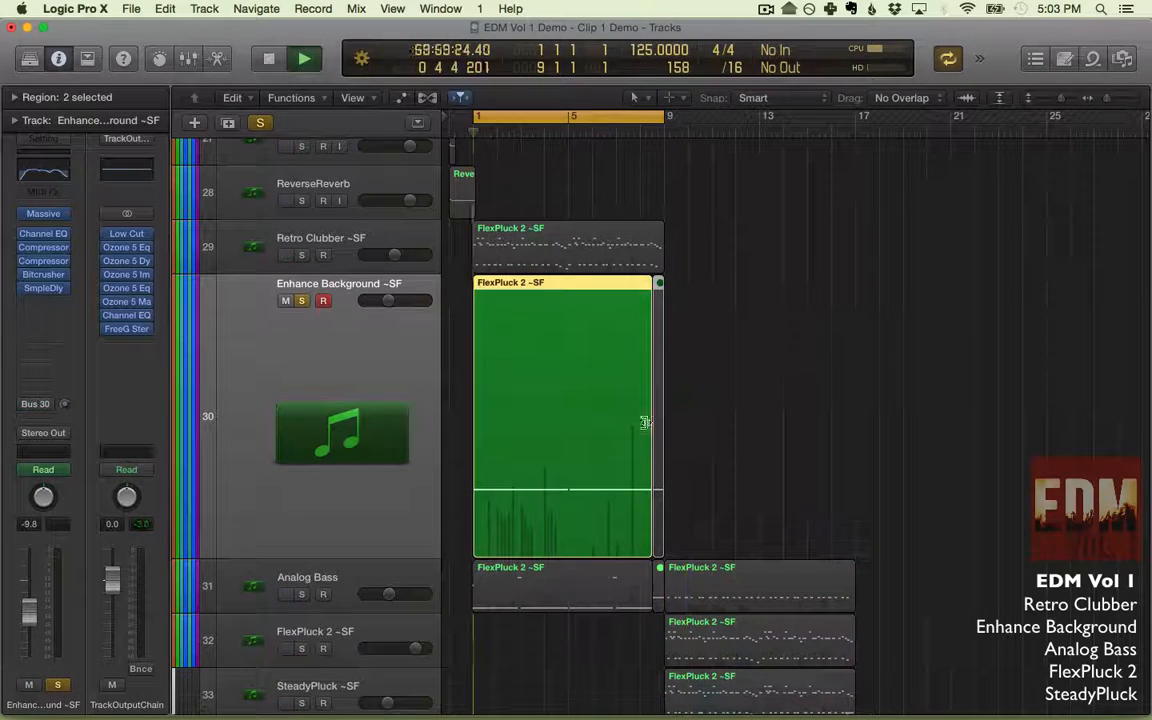
key("a")
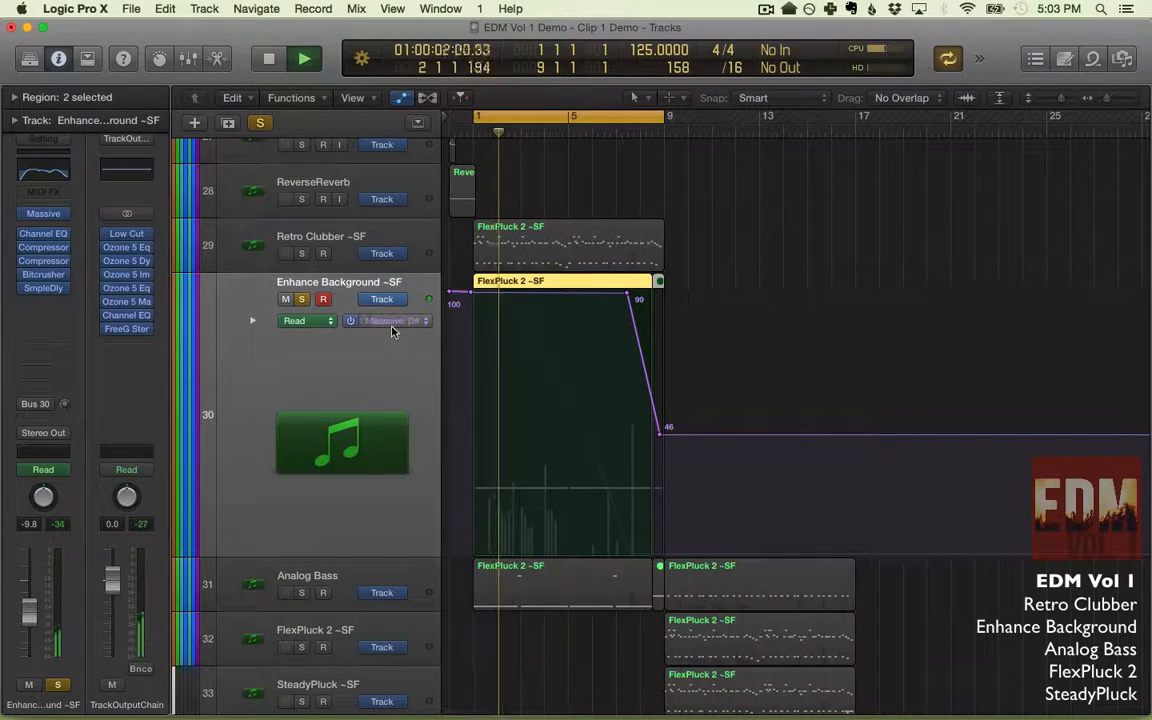
key("a")
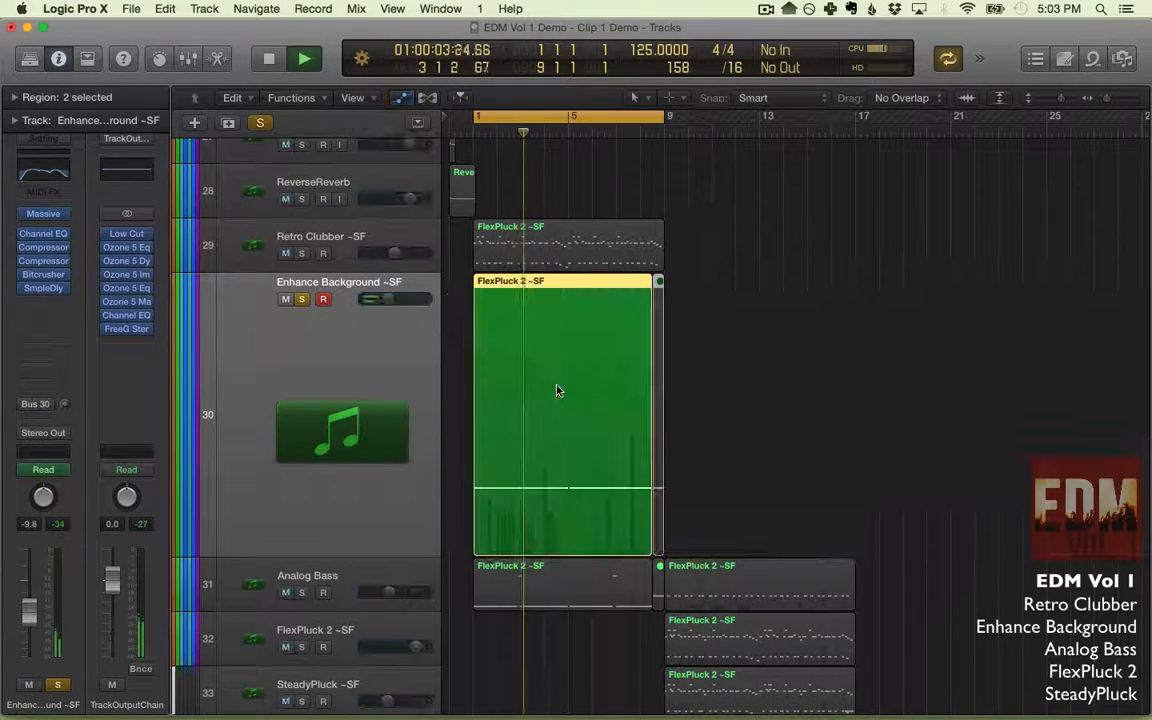
Open the Enhance Background region in the Piano Roll and examine its sustained notes across bars 1 to 9.
double_click(557, 390)
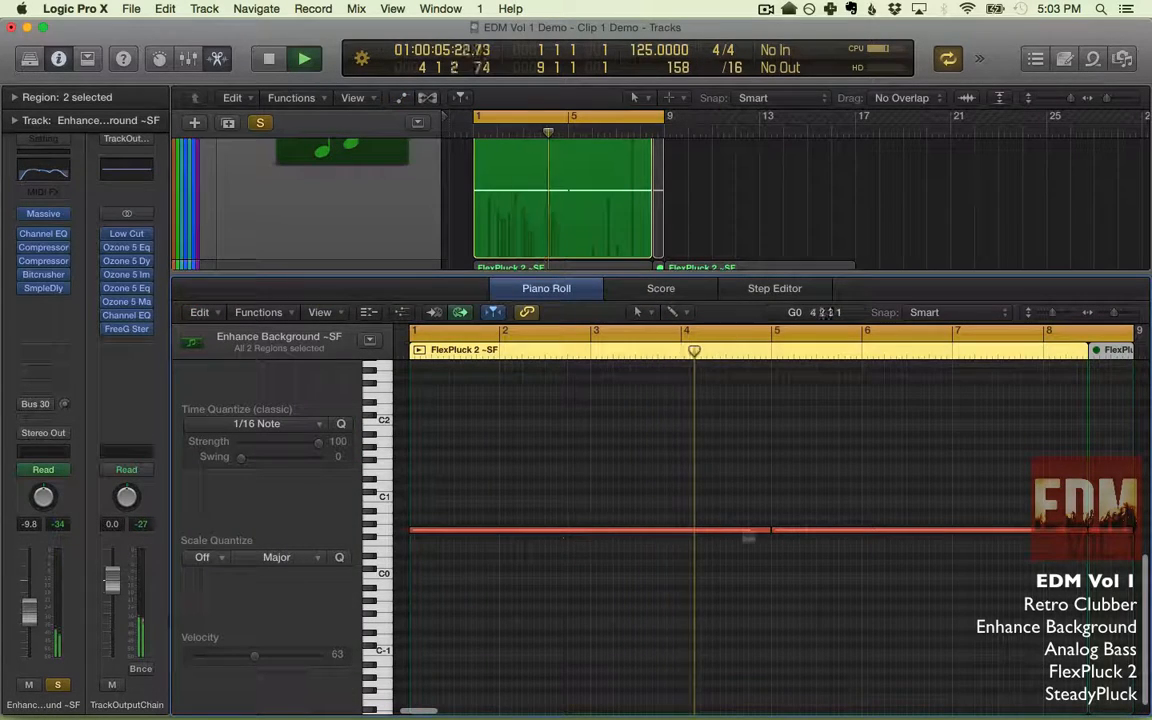
mouse_move(791, 534)
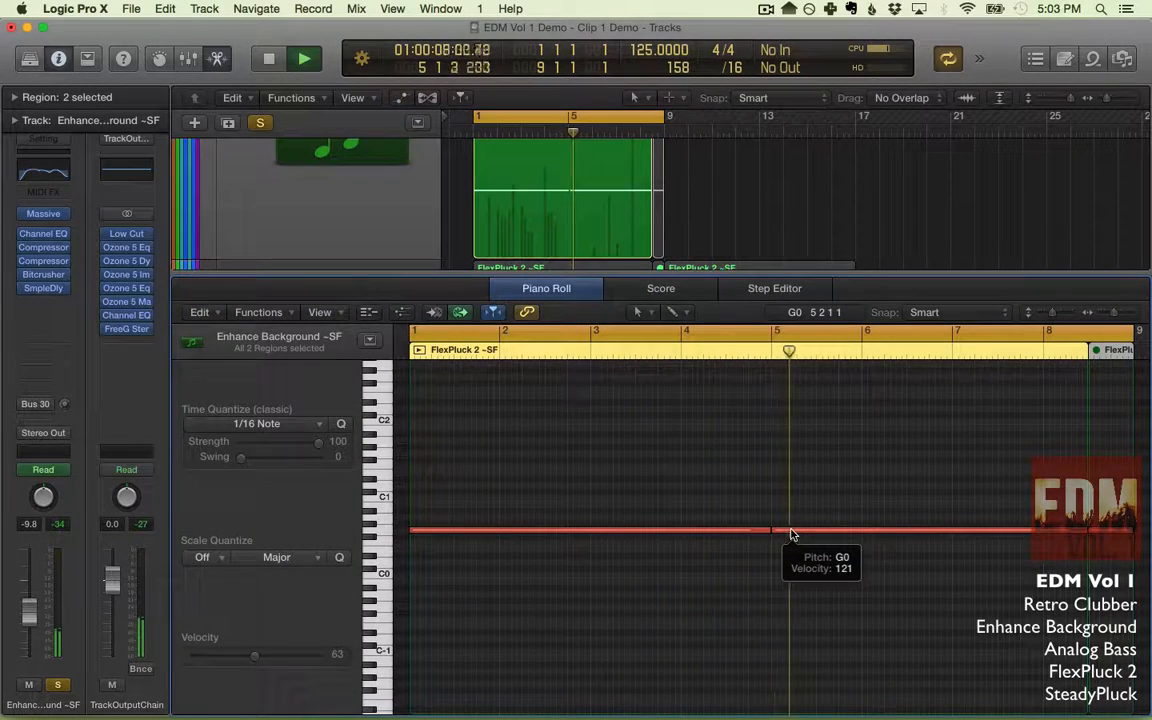
scroll(791, 534, "right", 3)
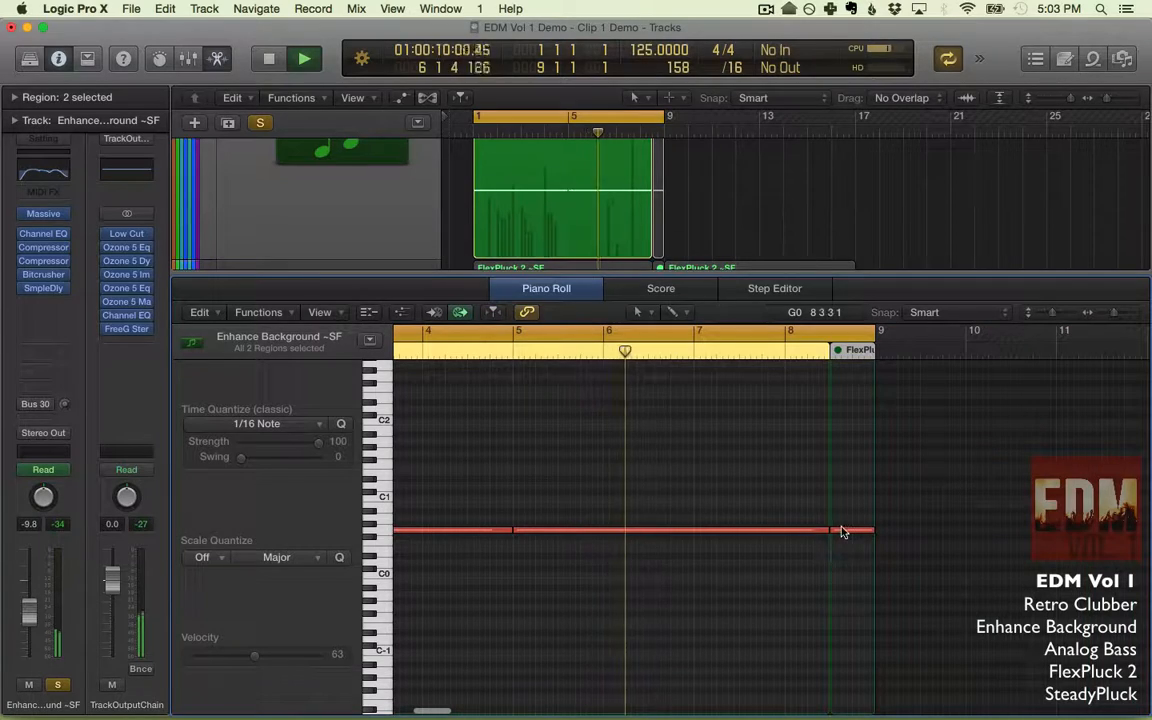
scroll(771, 485, "left", 2)
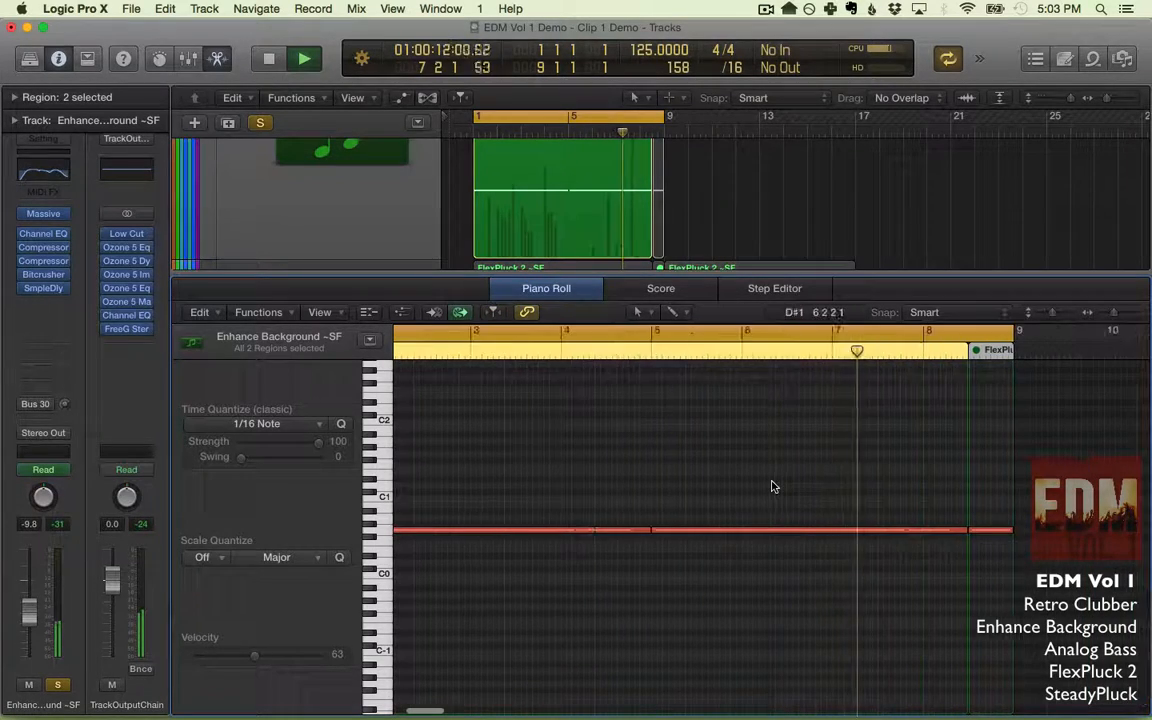
scroll(771, 486, "left", 1)
key("super+Left")
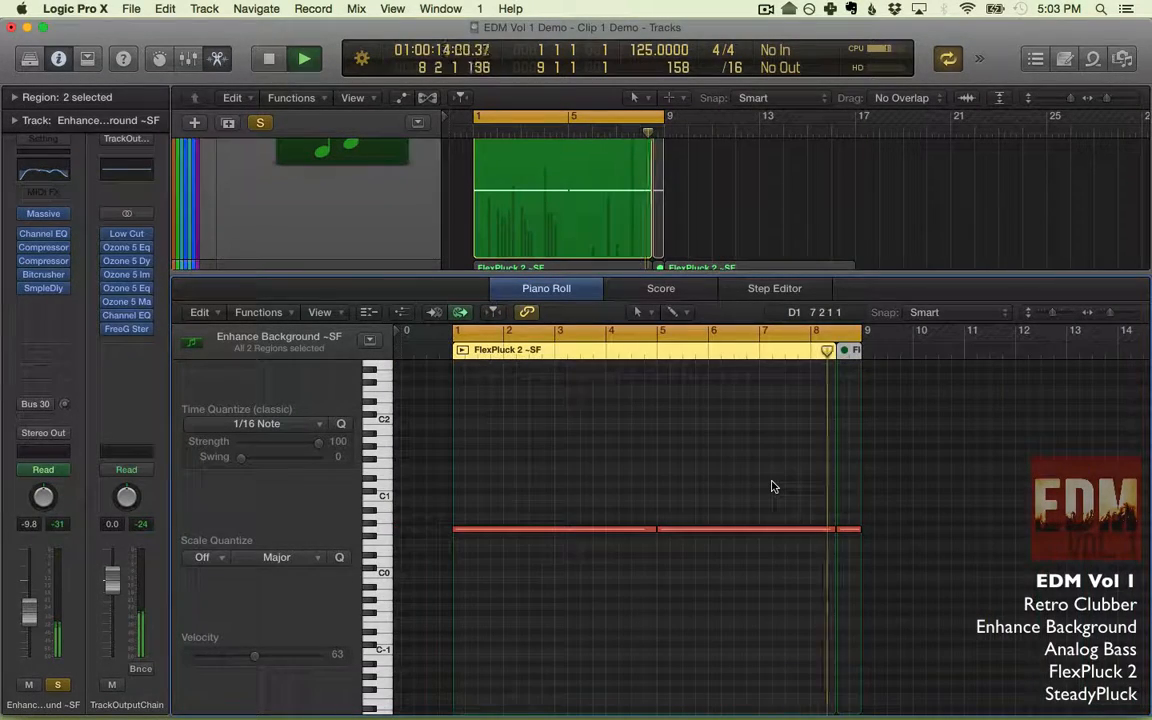
Stop playback and close the Piano Roll.
key("space")
key("p")
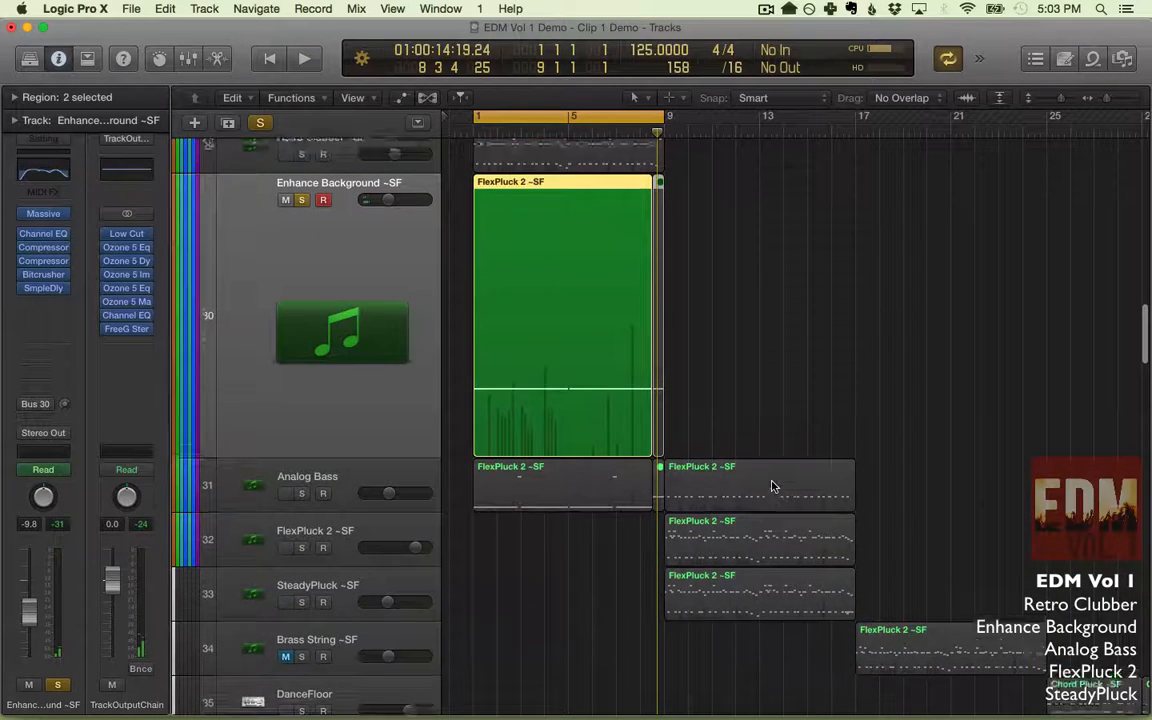
Solo Retro Clubber alongside Enhance Background to hear both together, and remove the Retro Clubber solo after stopping playback.
scroll(772, 486, "up", 1)
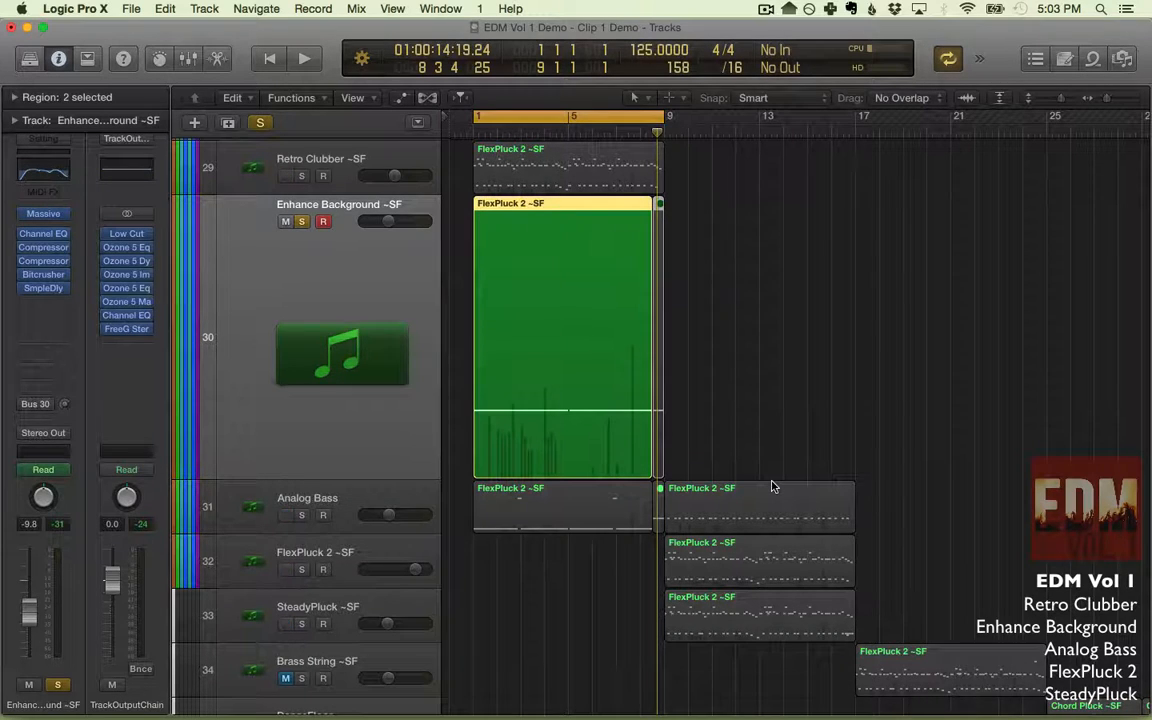
scroll(771, 486, "up", 3)
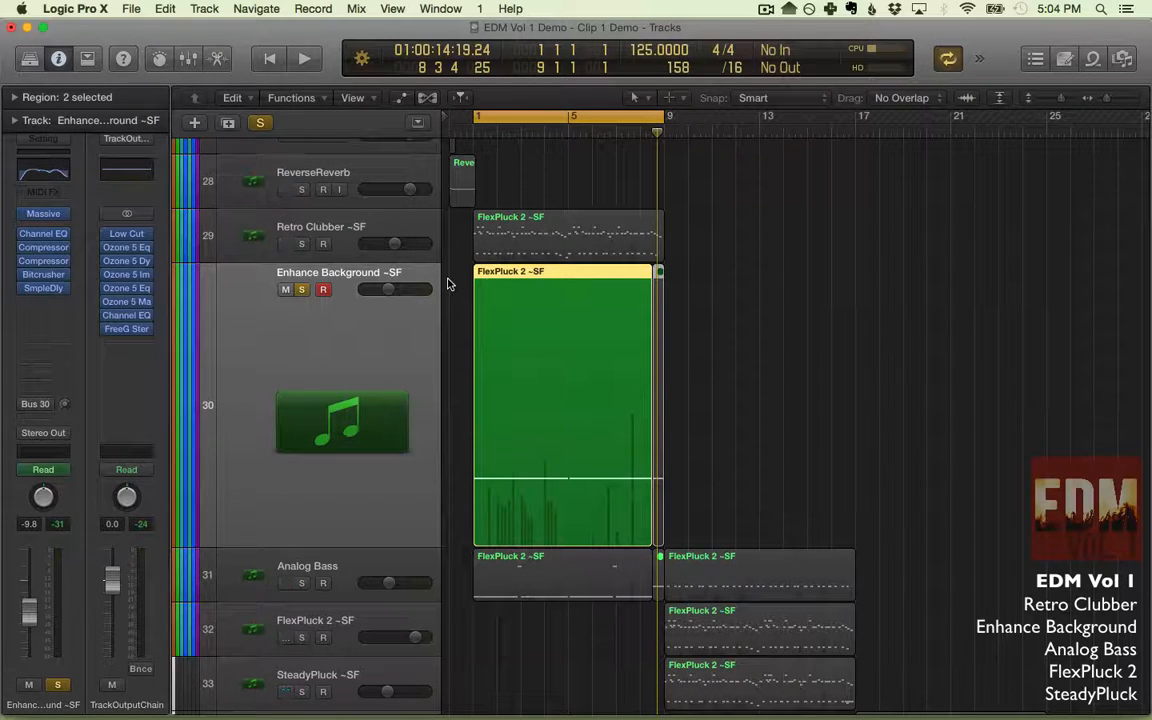
left_click(303, 245)
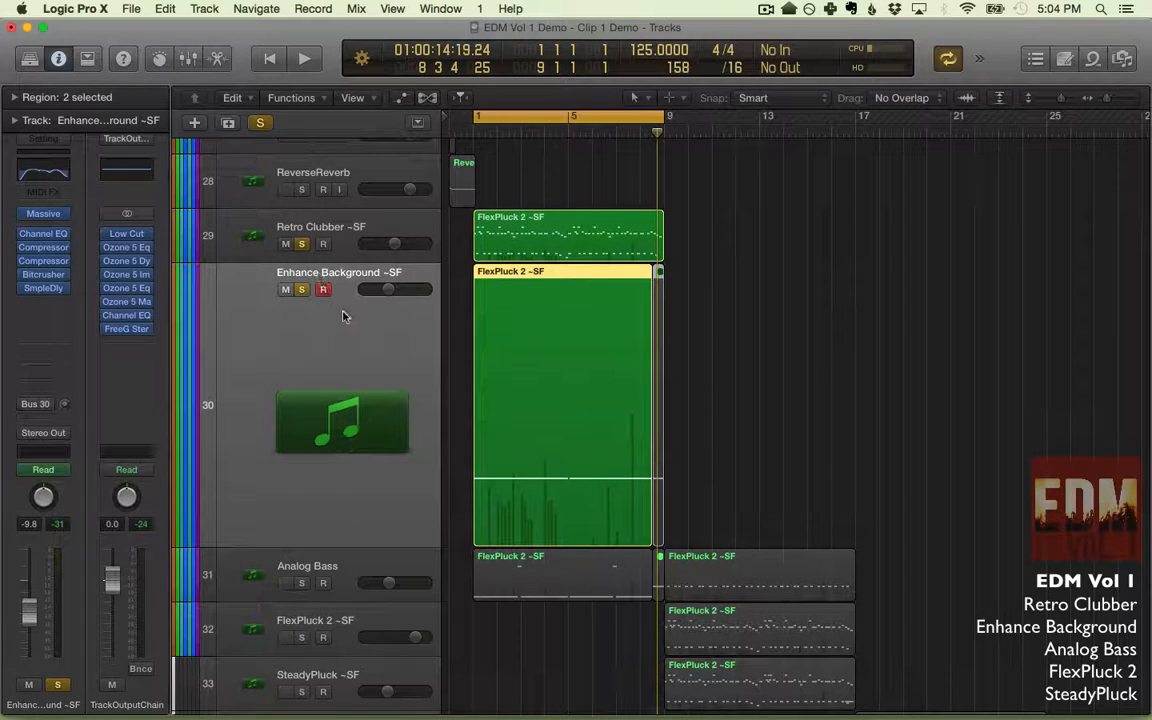
key("space")
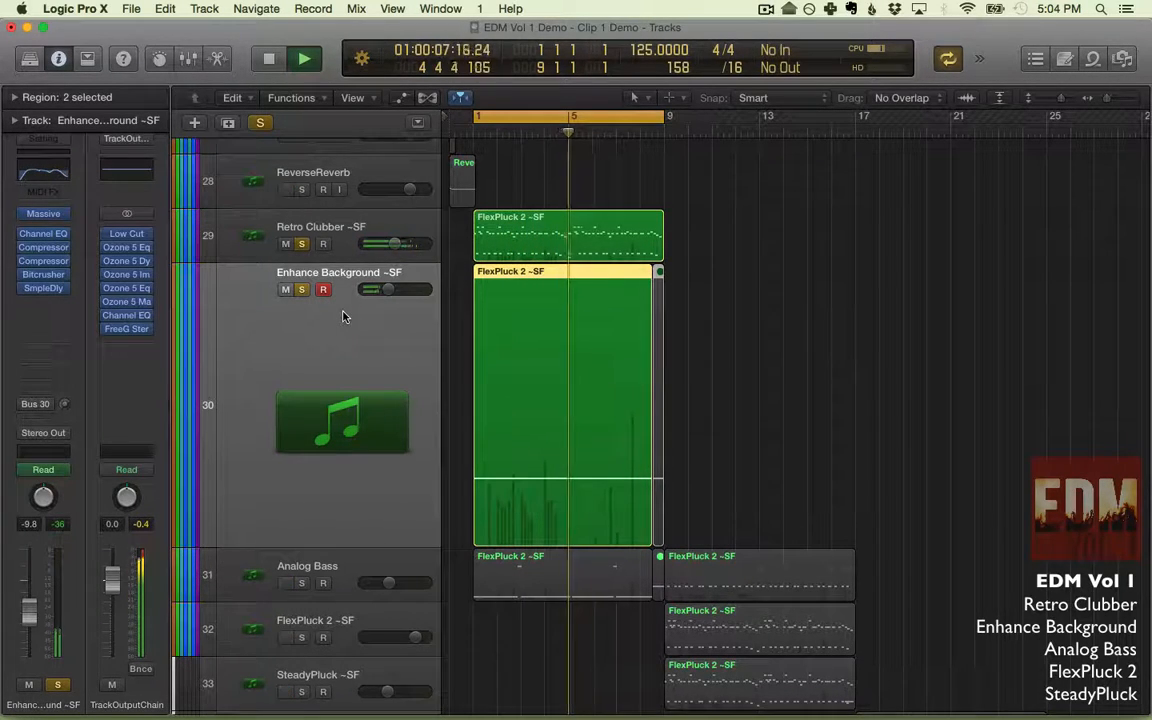
key("space")
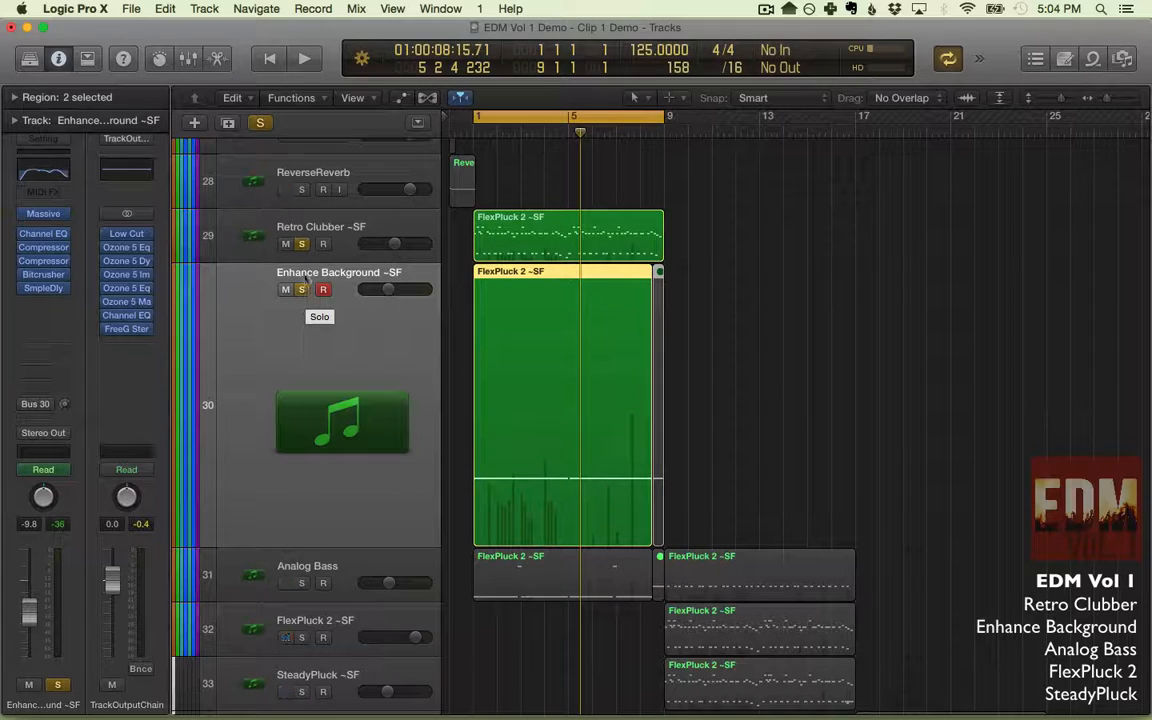
left_click(300, 245)
Show the track automation and inspect Massive's macro controls for Enhance Background, closing the plug-in window when done.
key("a")
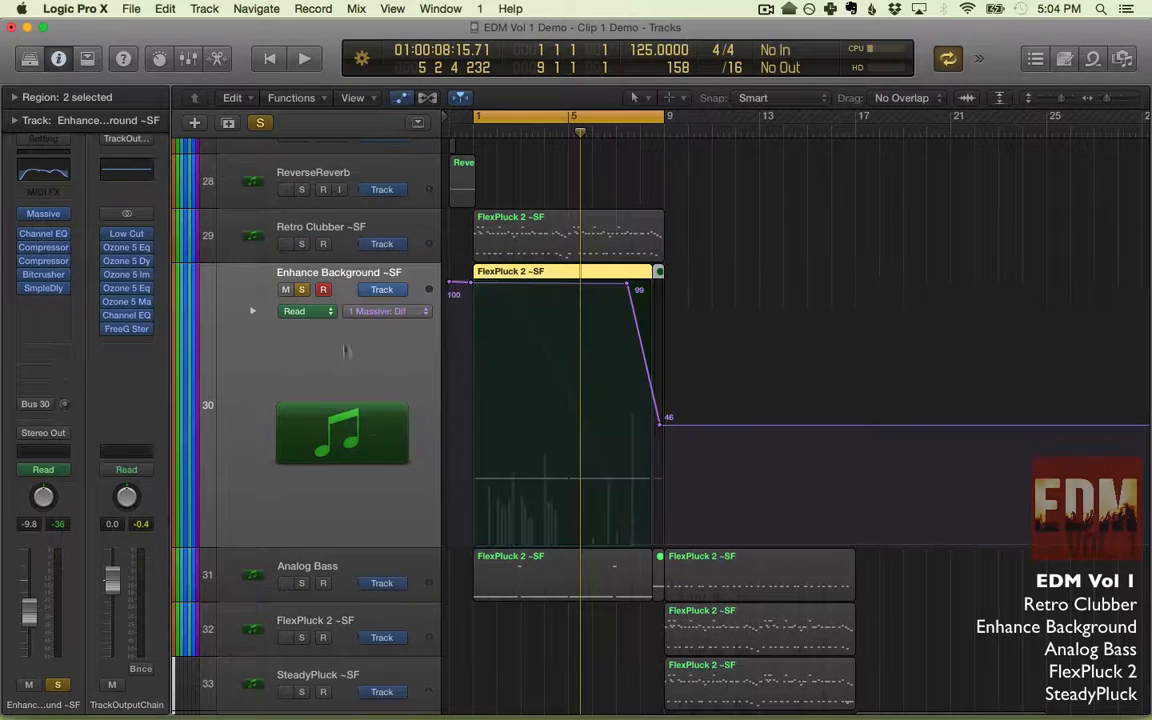
left_click(407, 315)
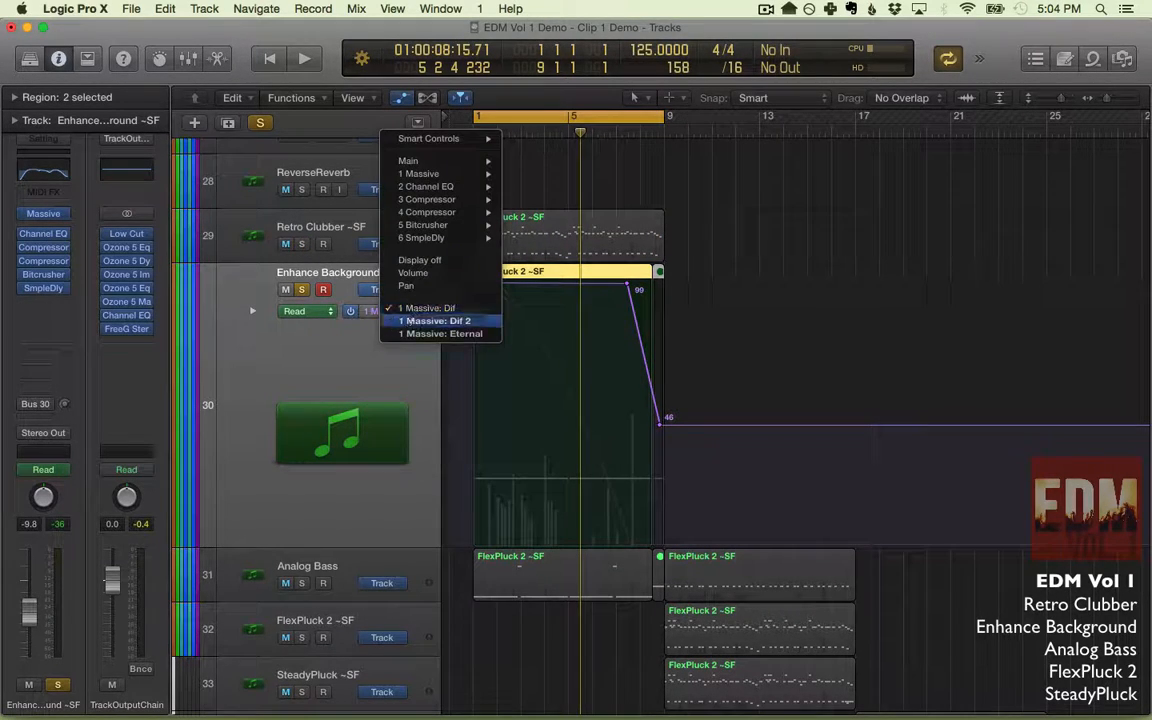
left_click(288, 331)
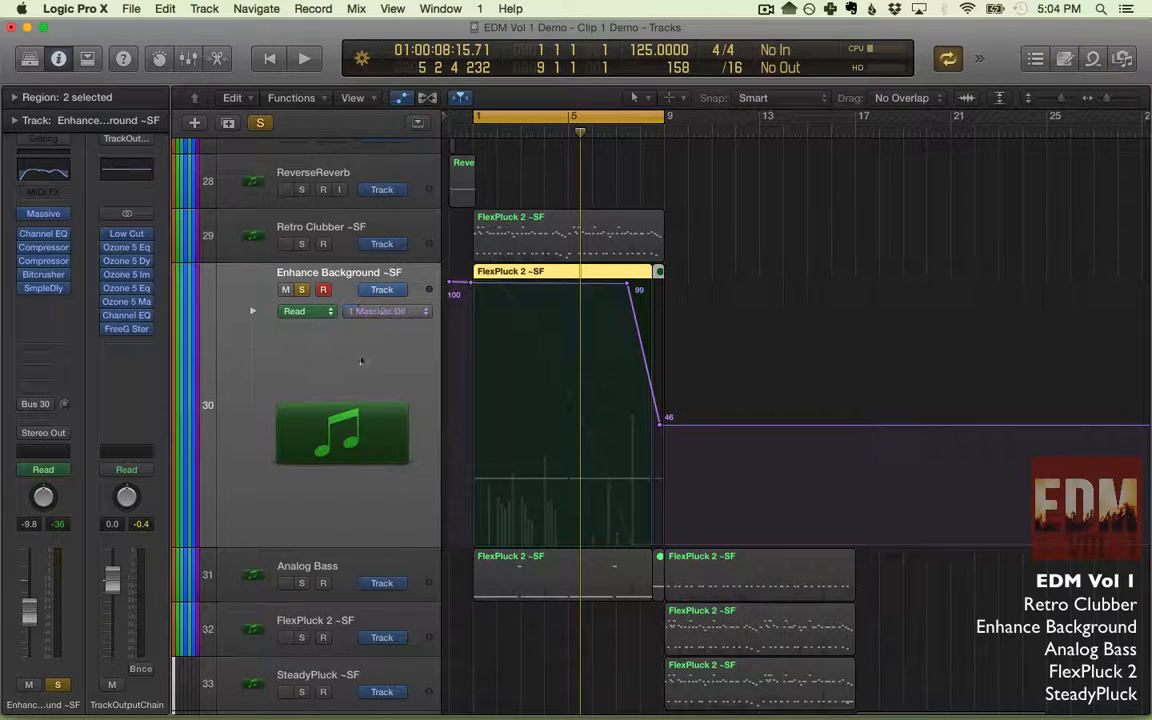
left_click(45, 213)
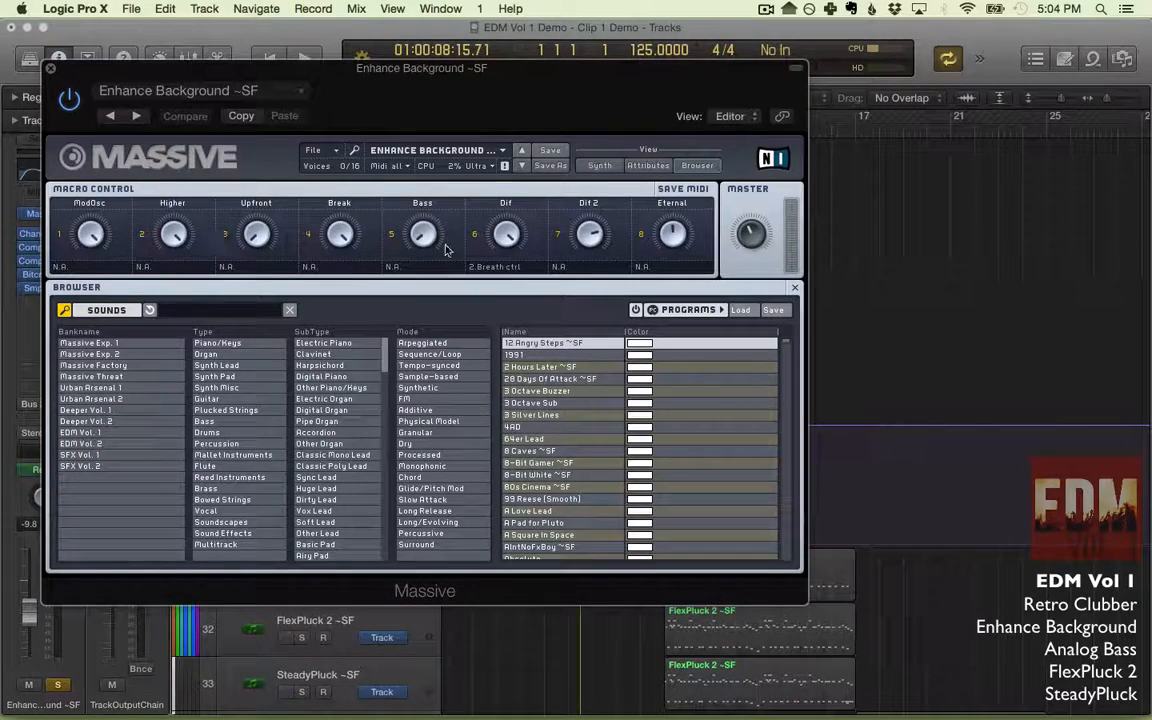
left_click(50, 68)
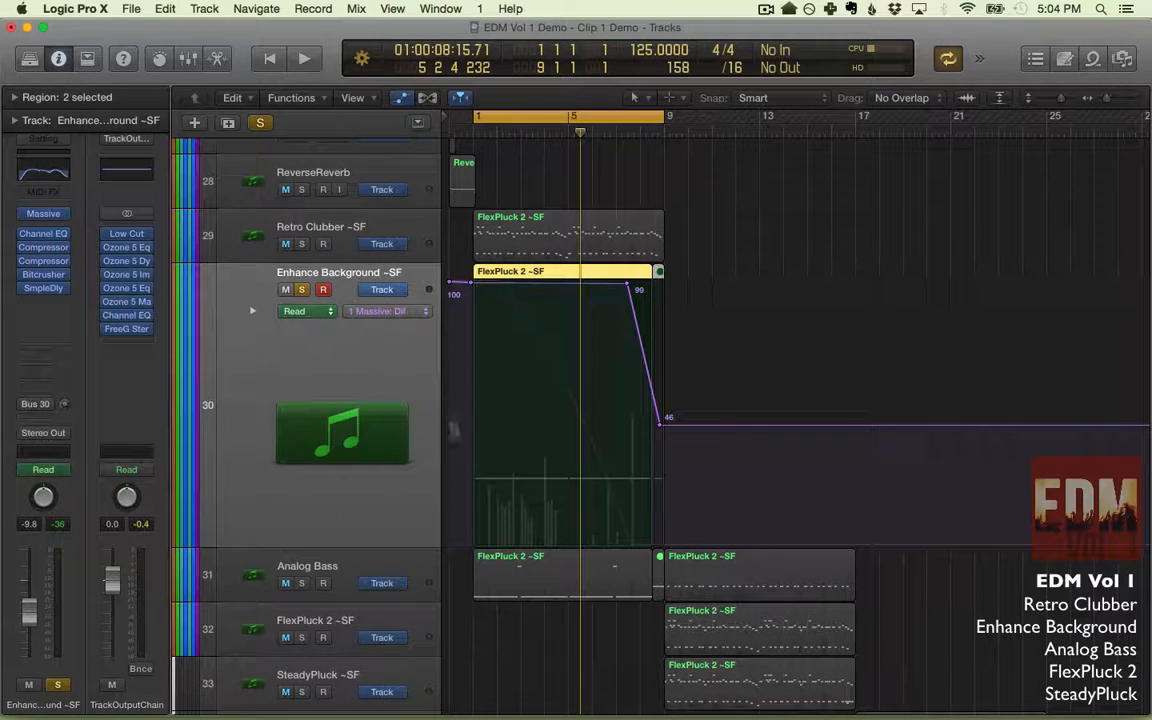
Raise the flat part of the Massive: Dif automation over the Enhance Background region to 100.
left_click(411, 316)
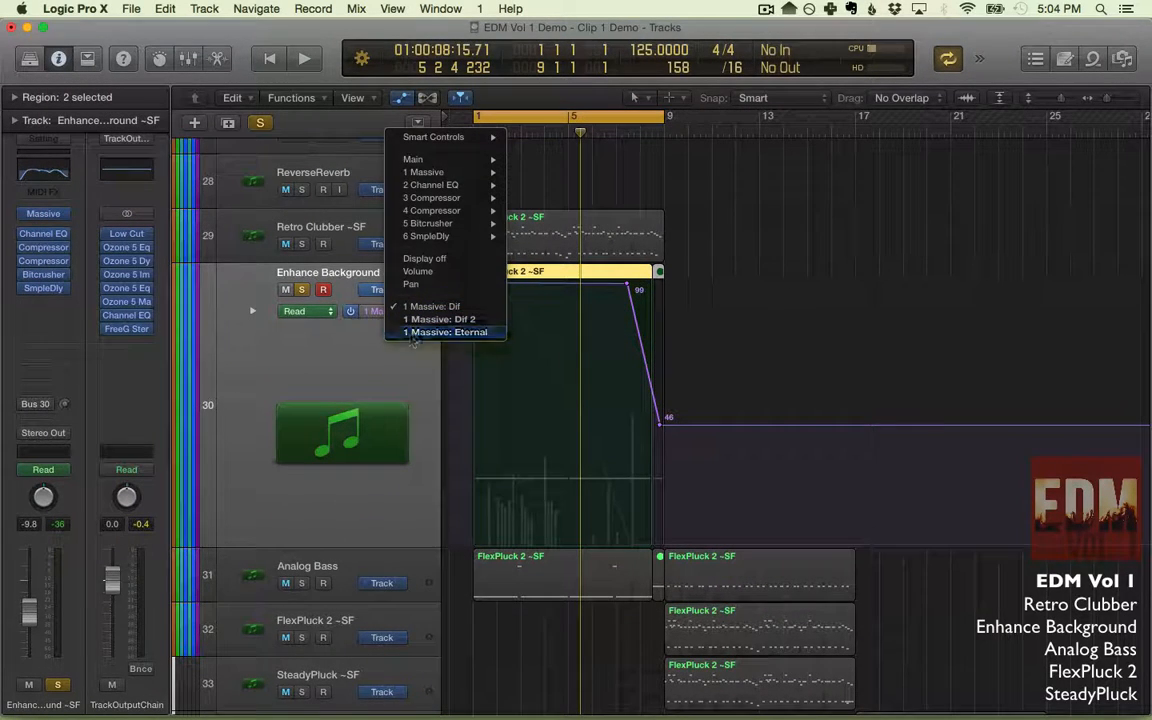
left_click(440, 319)
key("super+Right")
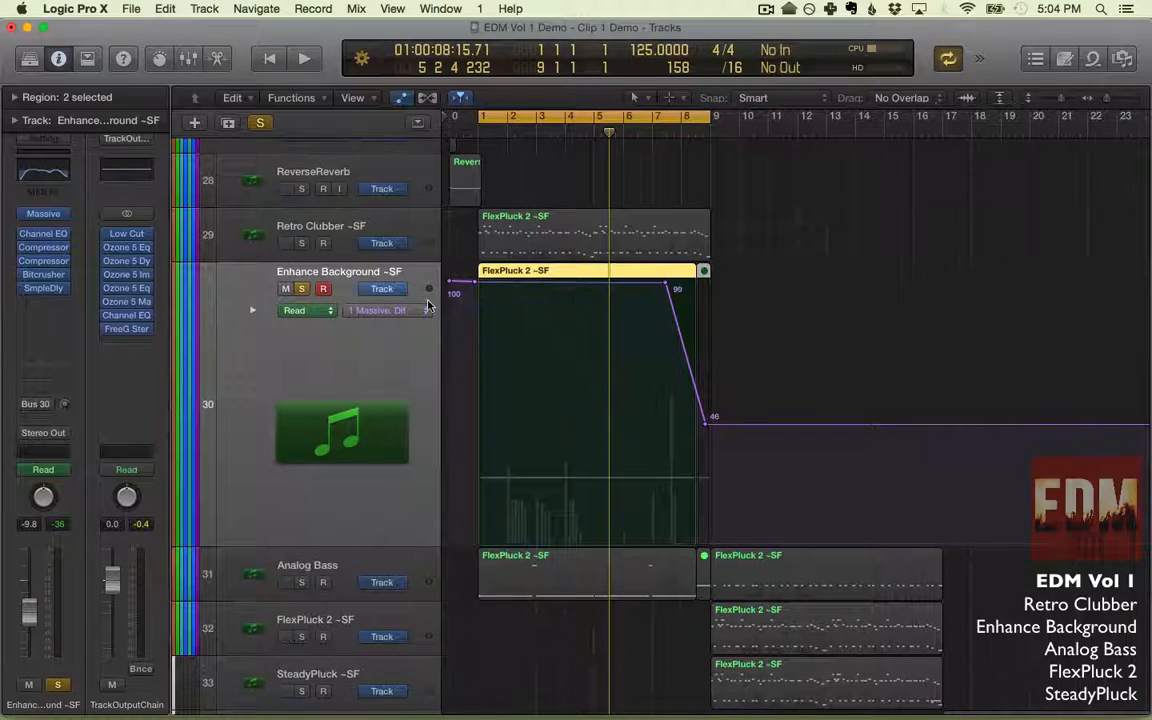
mouse_move(600, 289)
left_mouse_down()
mouse_move(600, 660)
mouse_move(601, 278)
left_mouse_up()
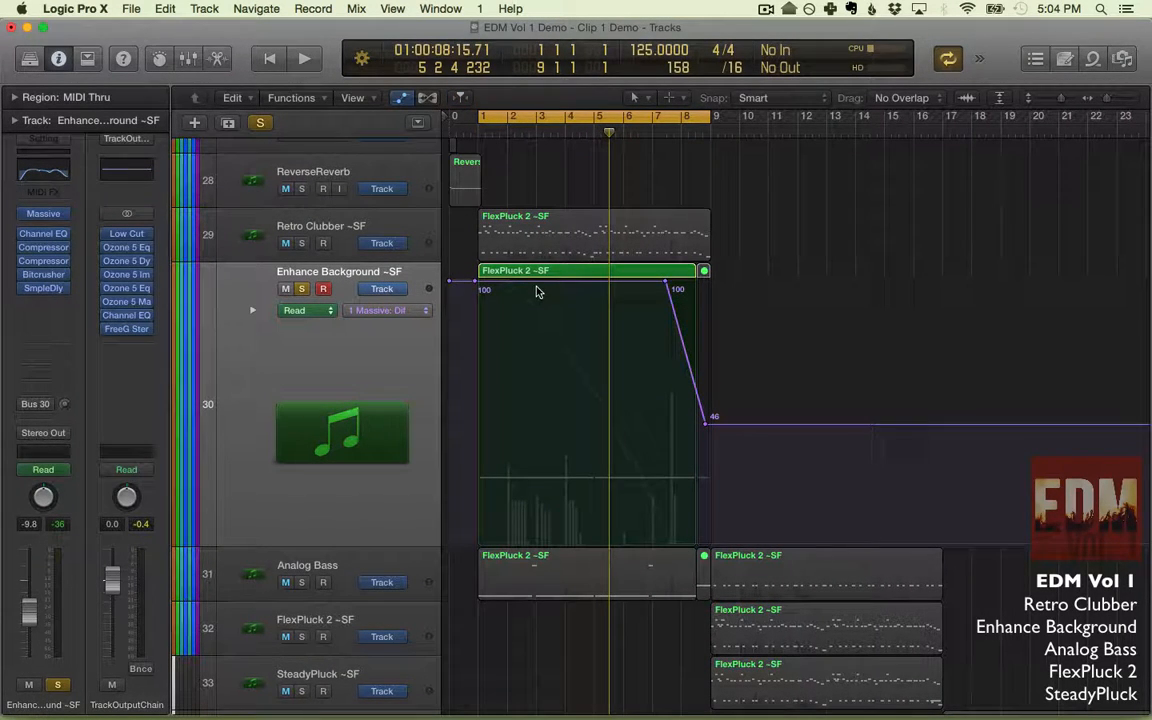
Lower the flat part of the Dif automation to 0 during playback, and replay from bar 1 to hear the effect.
key("space")
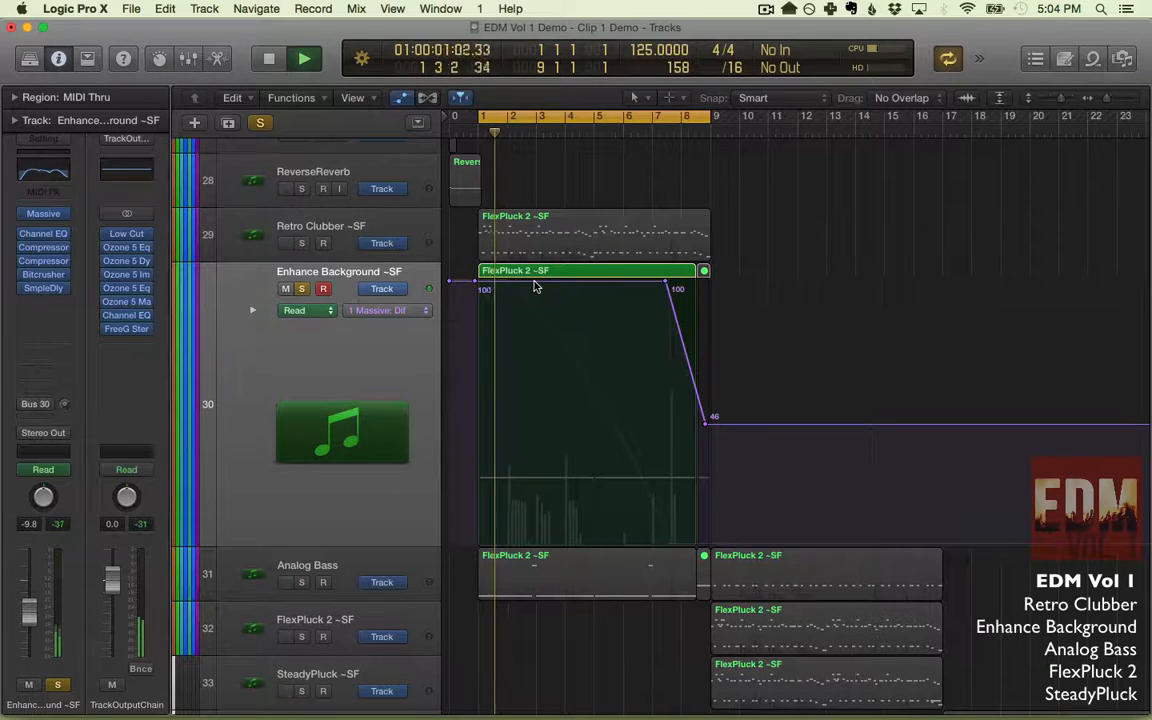
left_click_drag(535, 287, 541, 568)
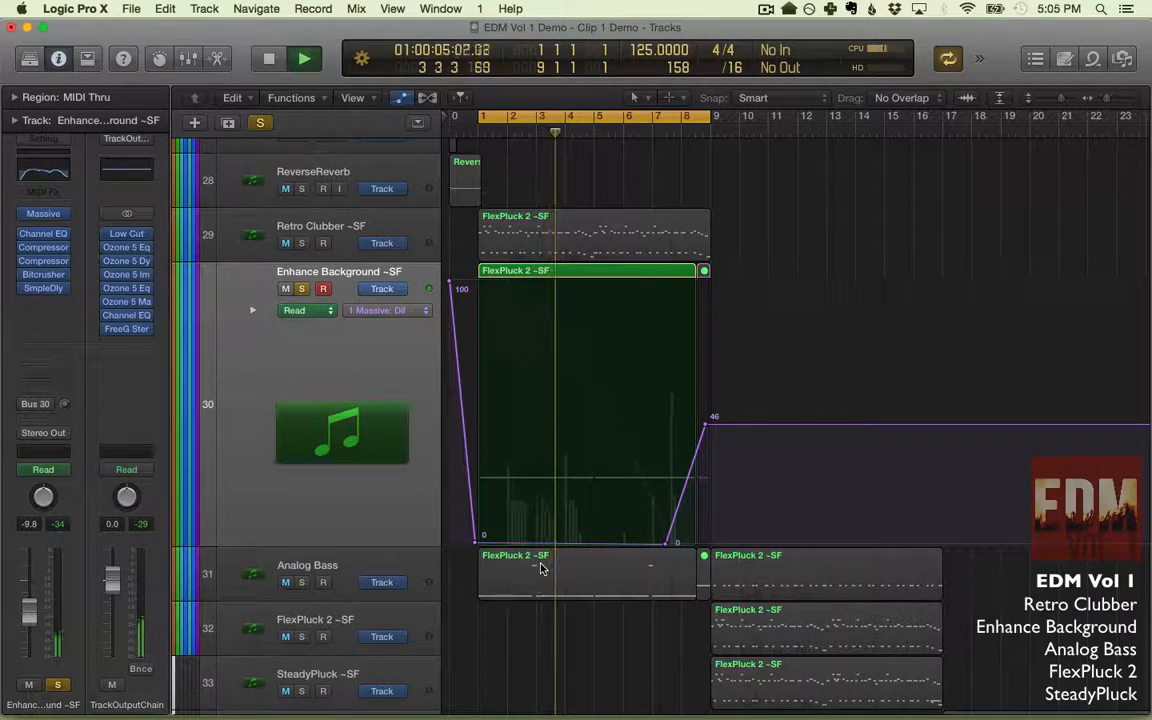
key("space")
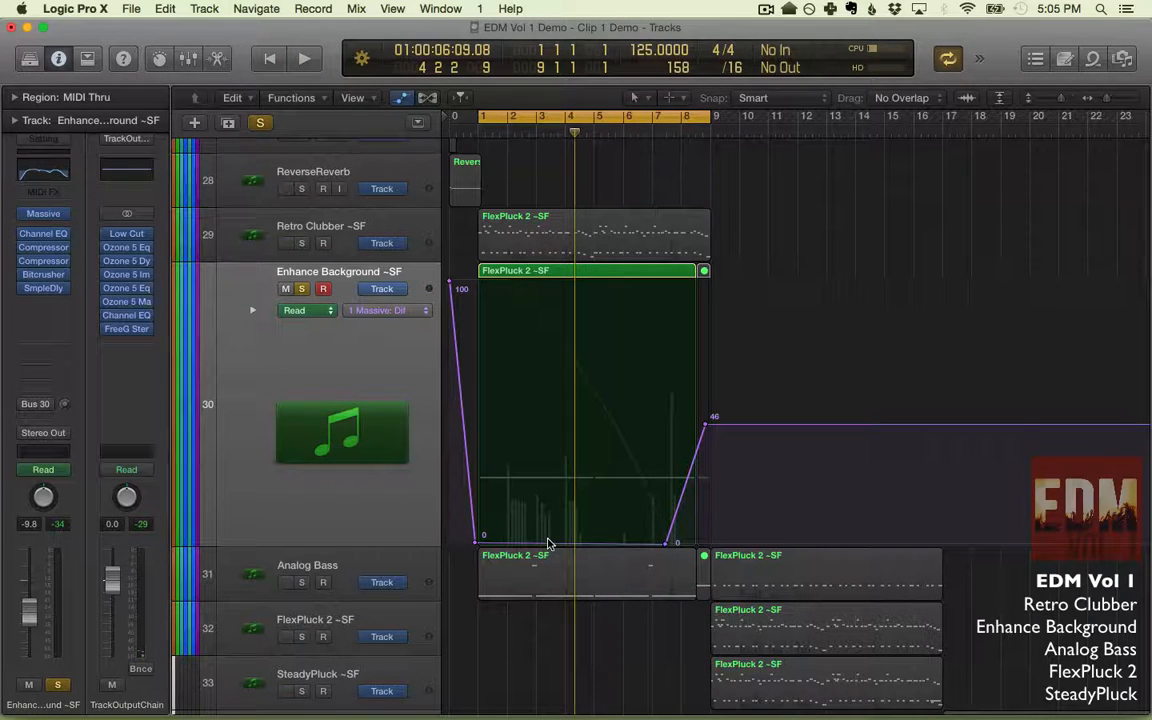
key("space")
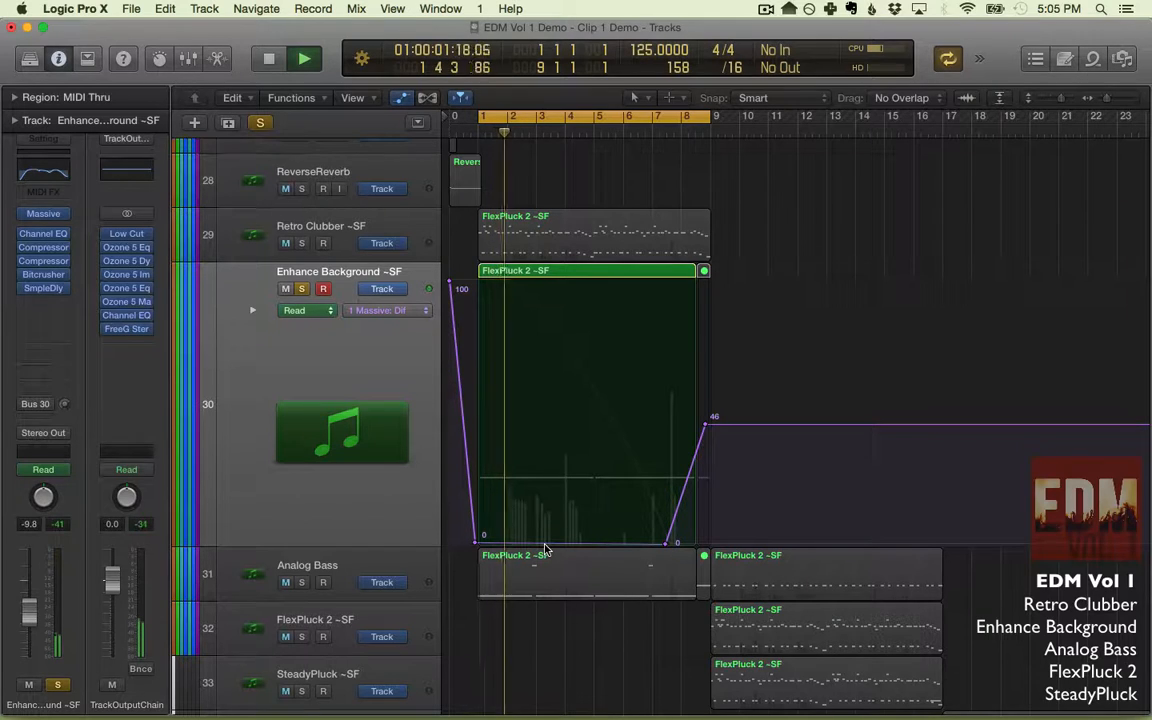
key("space")
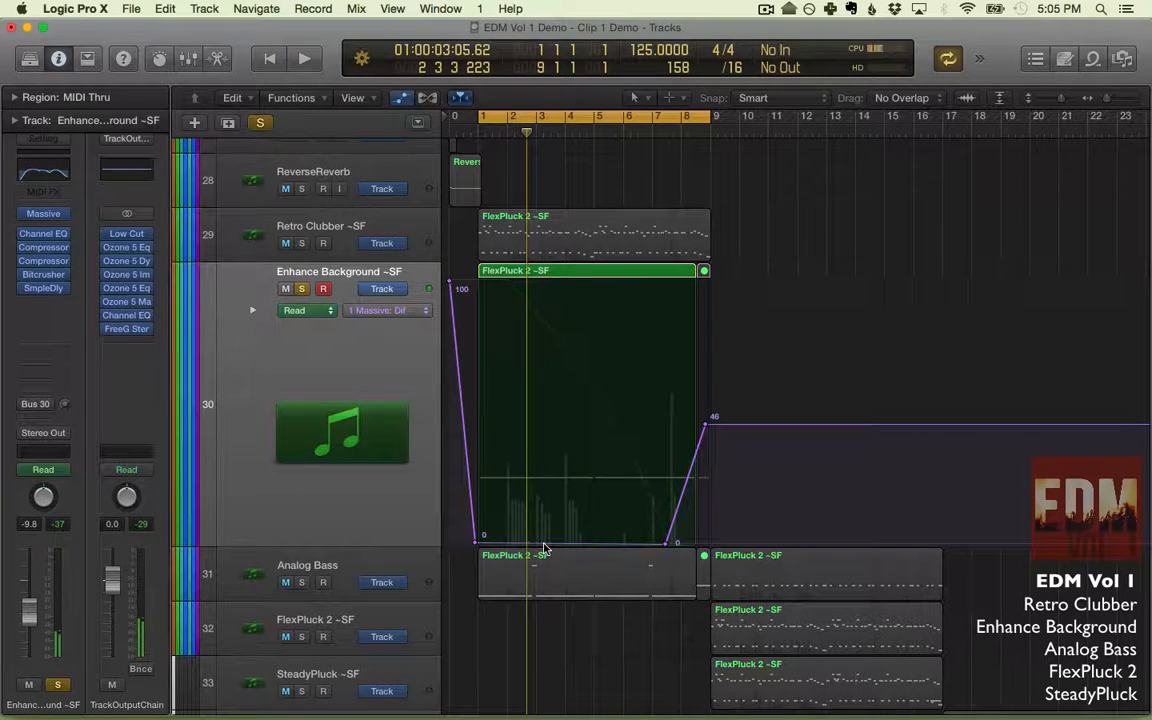
Raise the flat part of the Dif automation back to 100, replaying the opening bars to compare the sound.
left_click_drag(545, 545, 562, 262)
key("space")
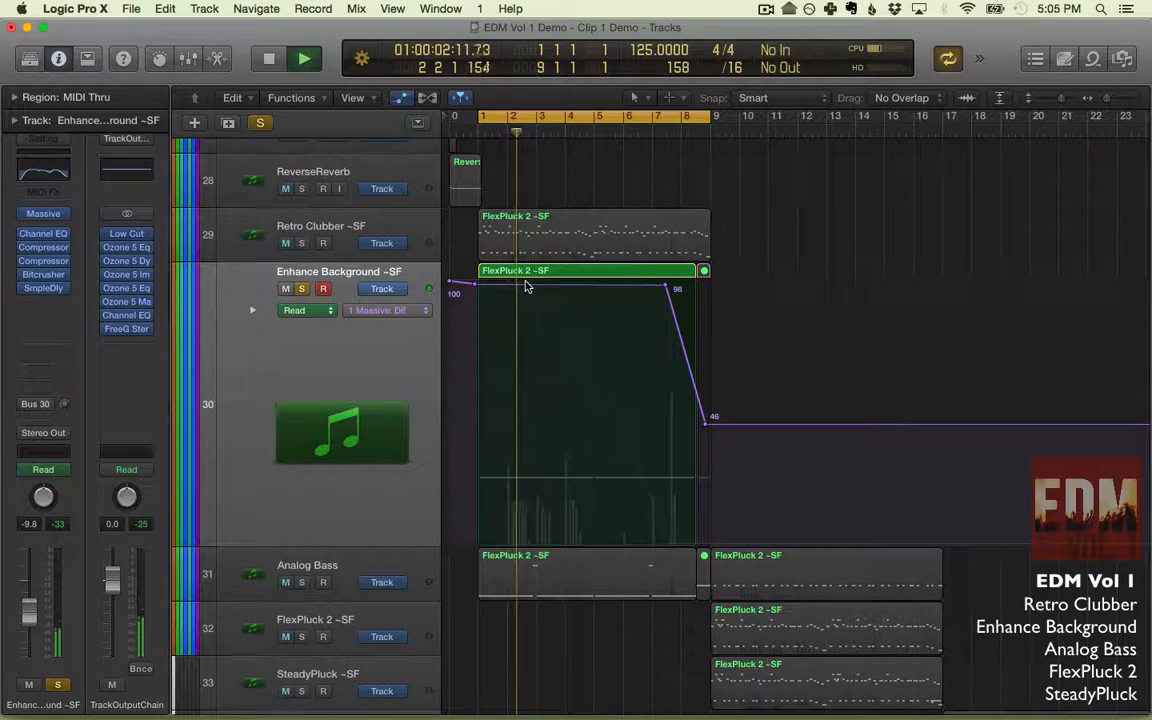
key("space")
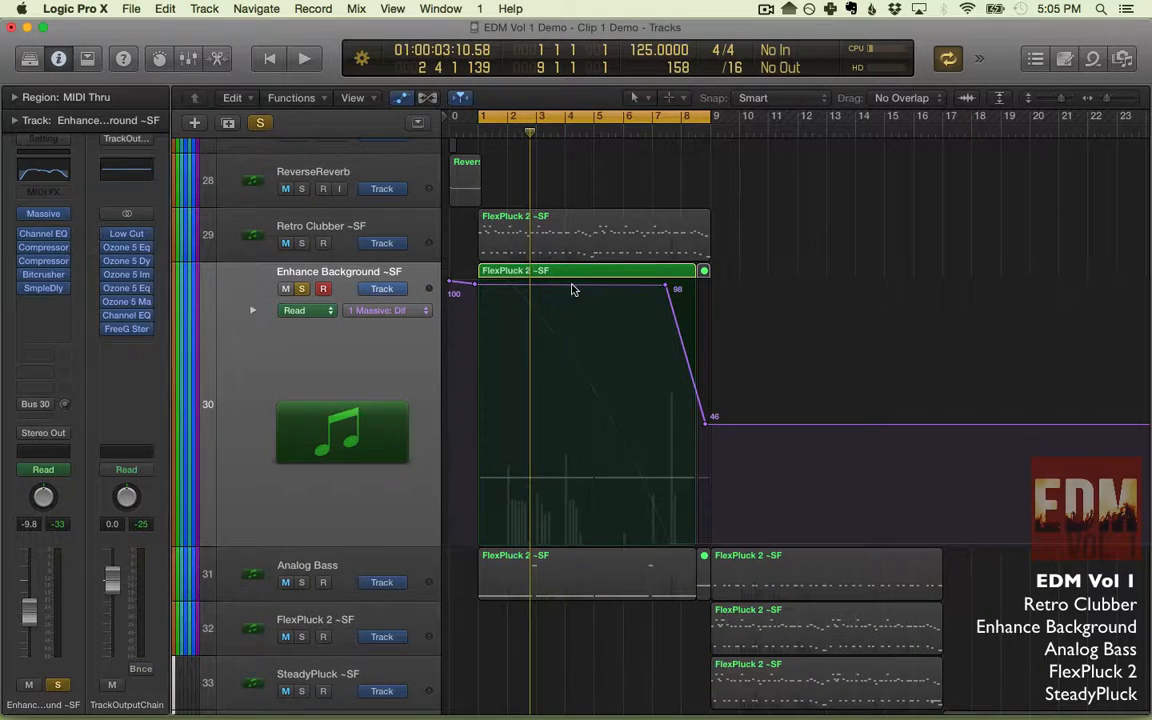
left_click_drag(572, 289, 490, 290)
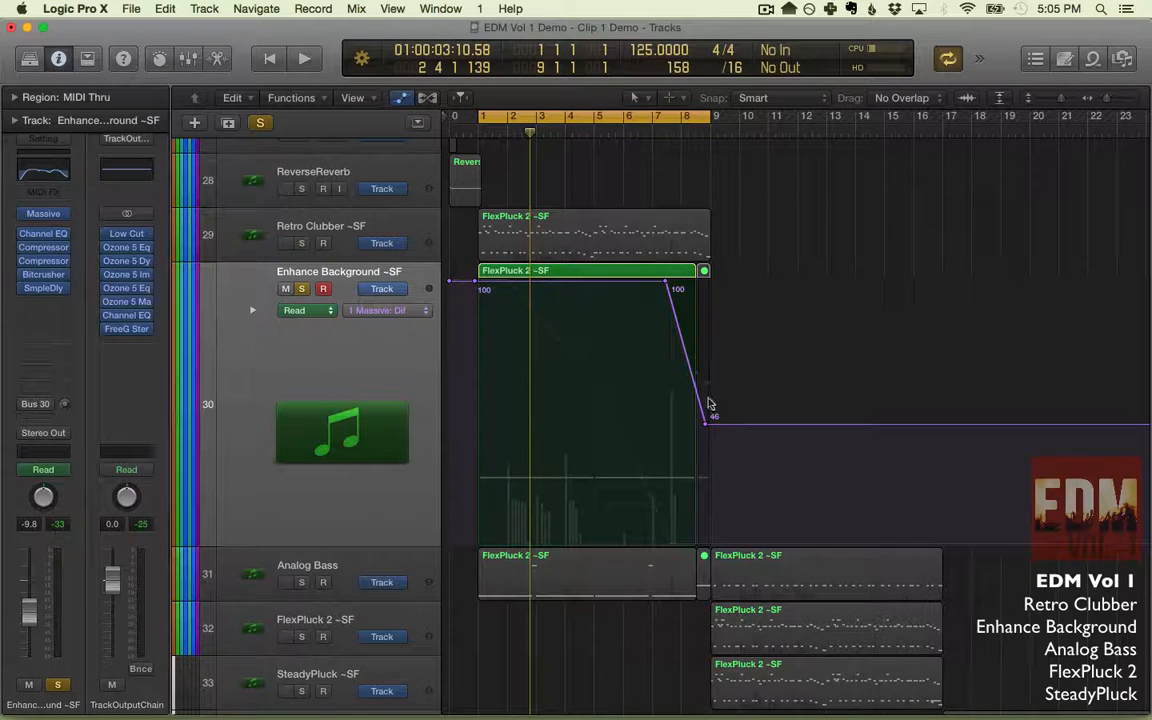
Display the Massive: Dif 2 automation and lower its flat section over bars 1 to 5 to 0 during playback.
left_click(386, 310)
left_click(400, 322)
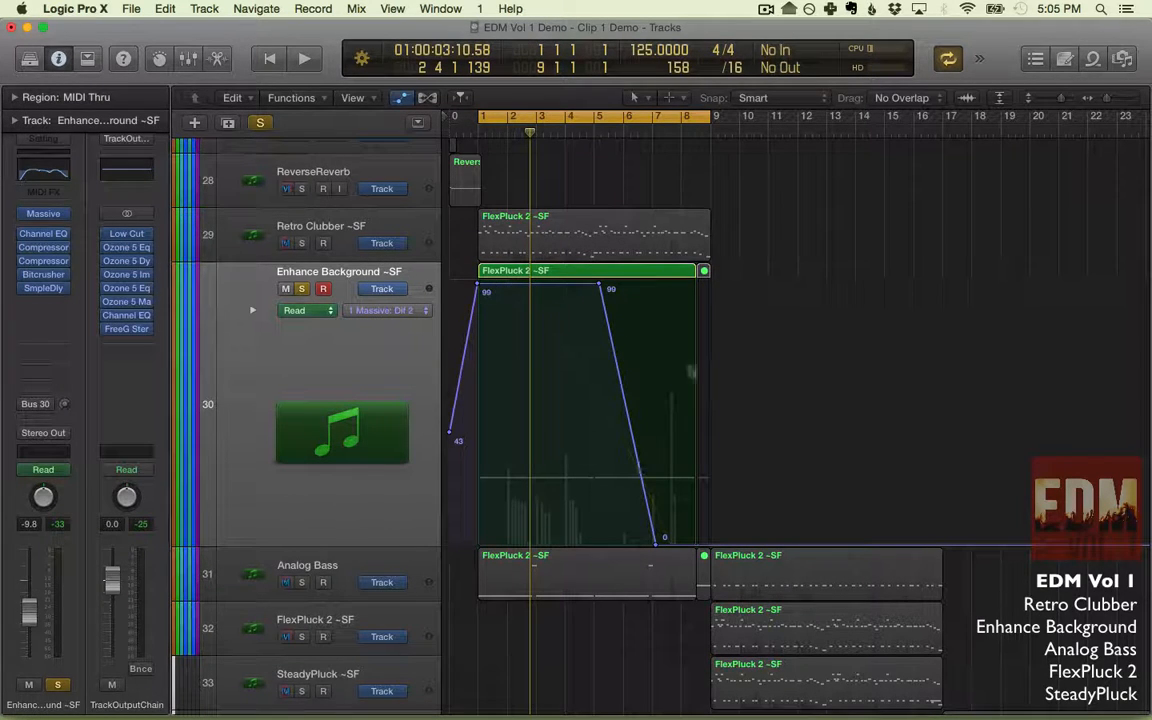
key("space")
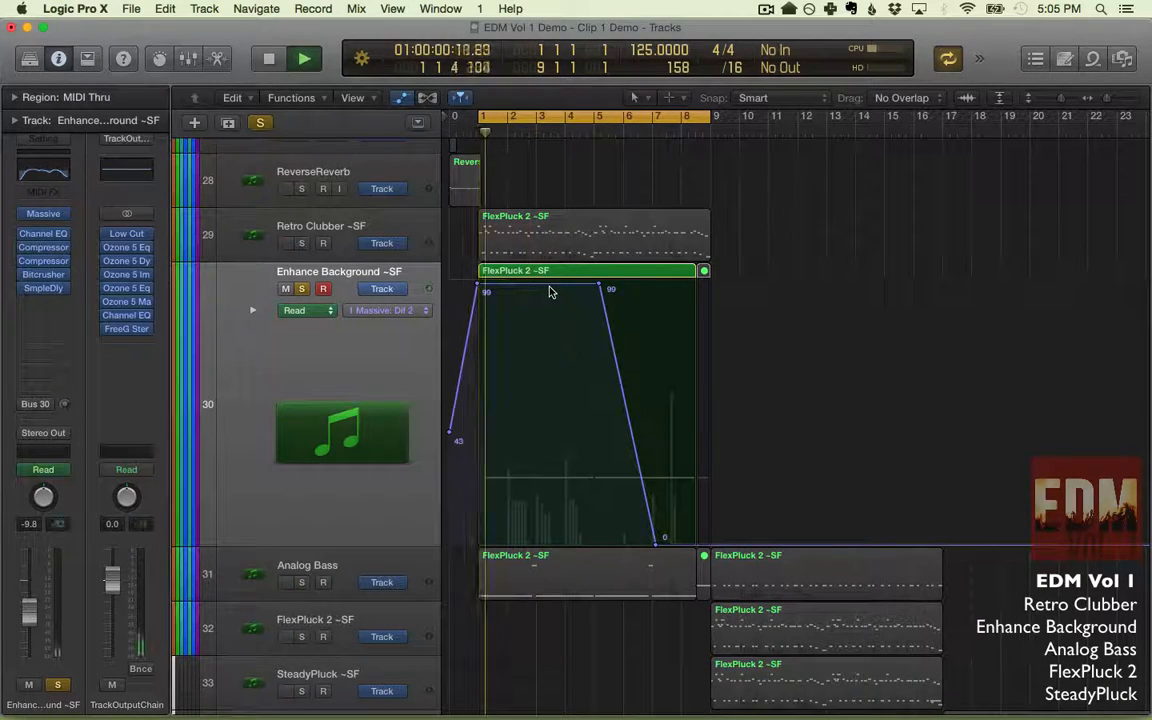
left_click_drag(549, 291, 536, 574)
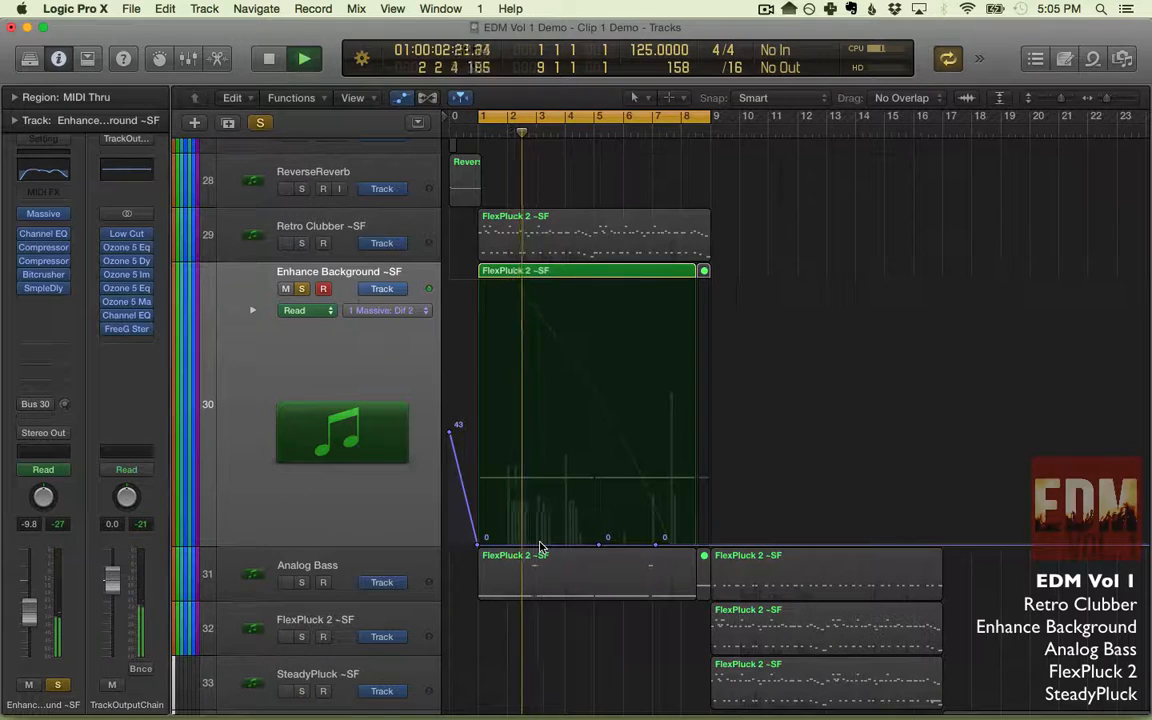
key("space")
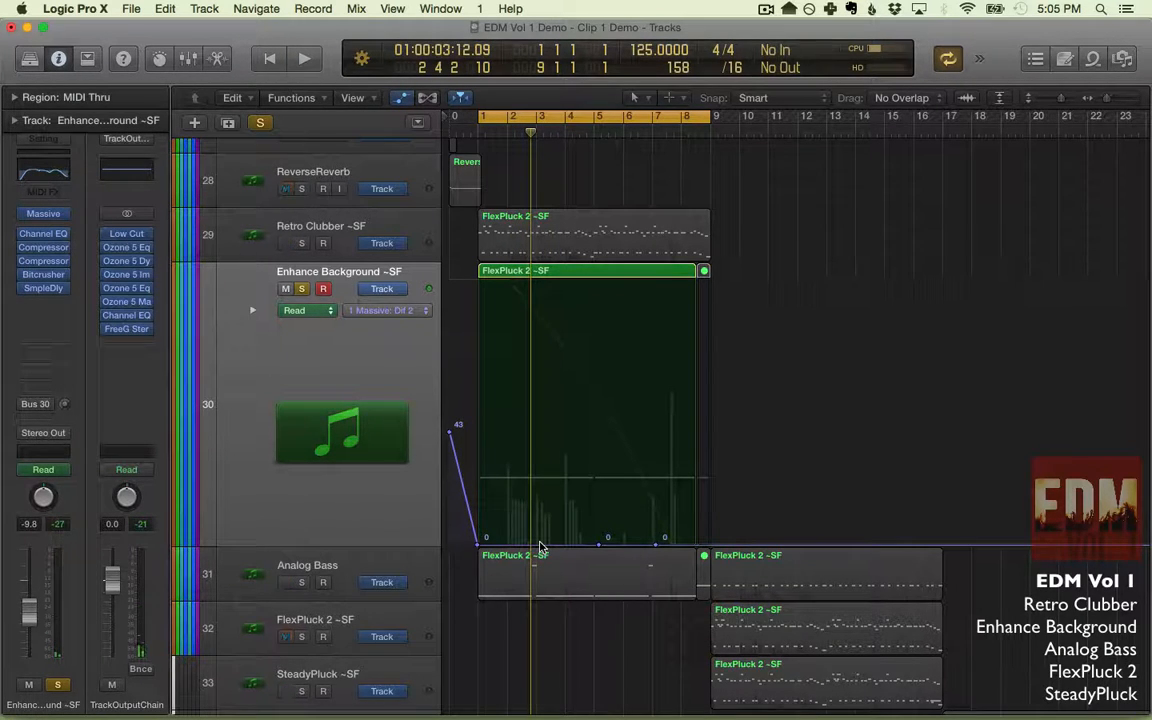
Raise the Dif 2 automation over bars 1 to 5 to 100 and play the track through its falling ramp.
left_click_drag(540, 549, 481, 300)
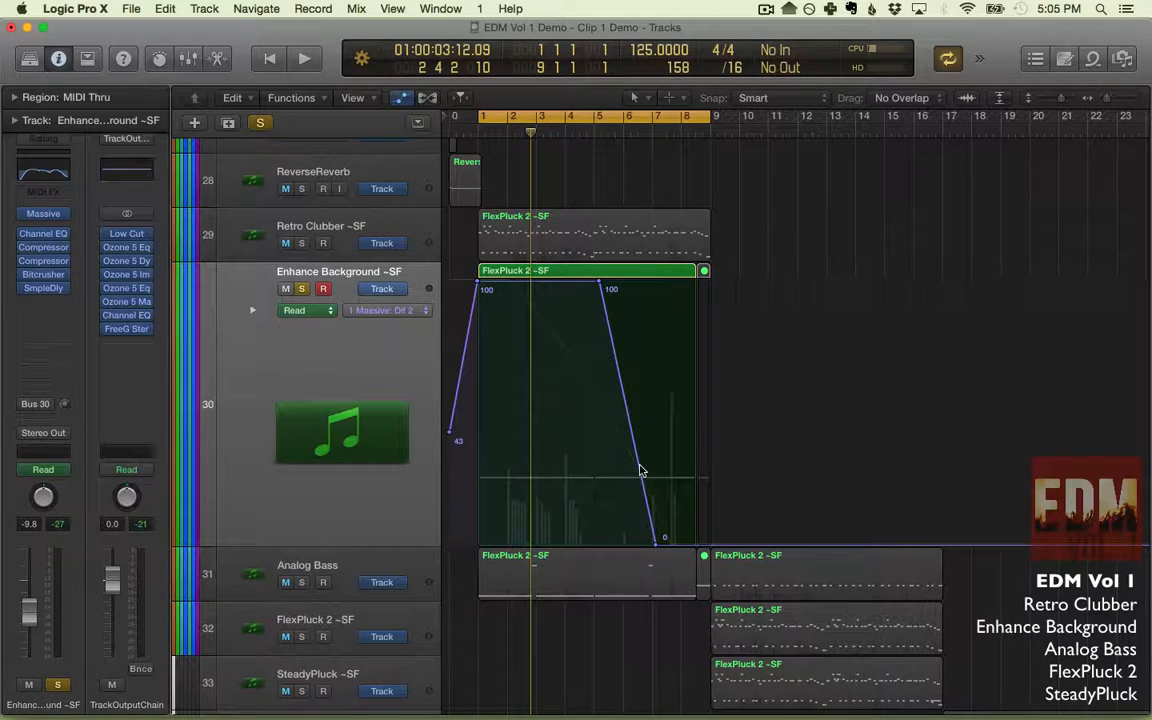
key("space")
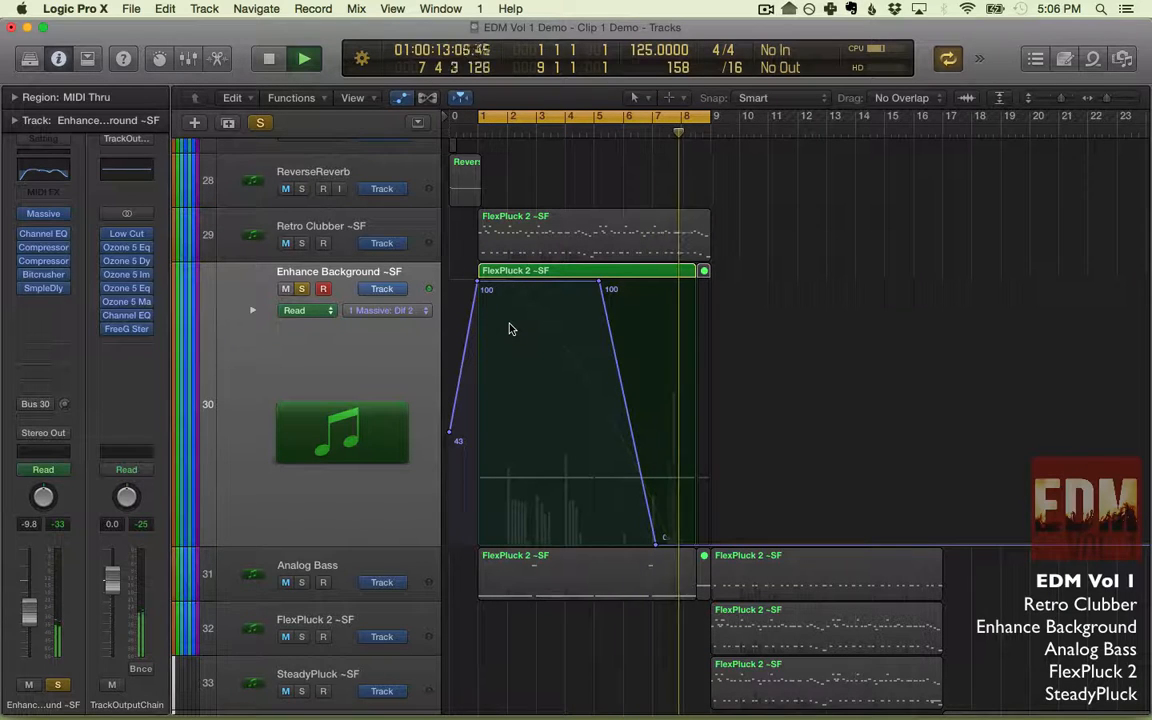
key("space")
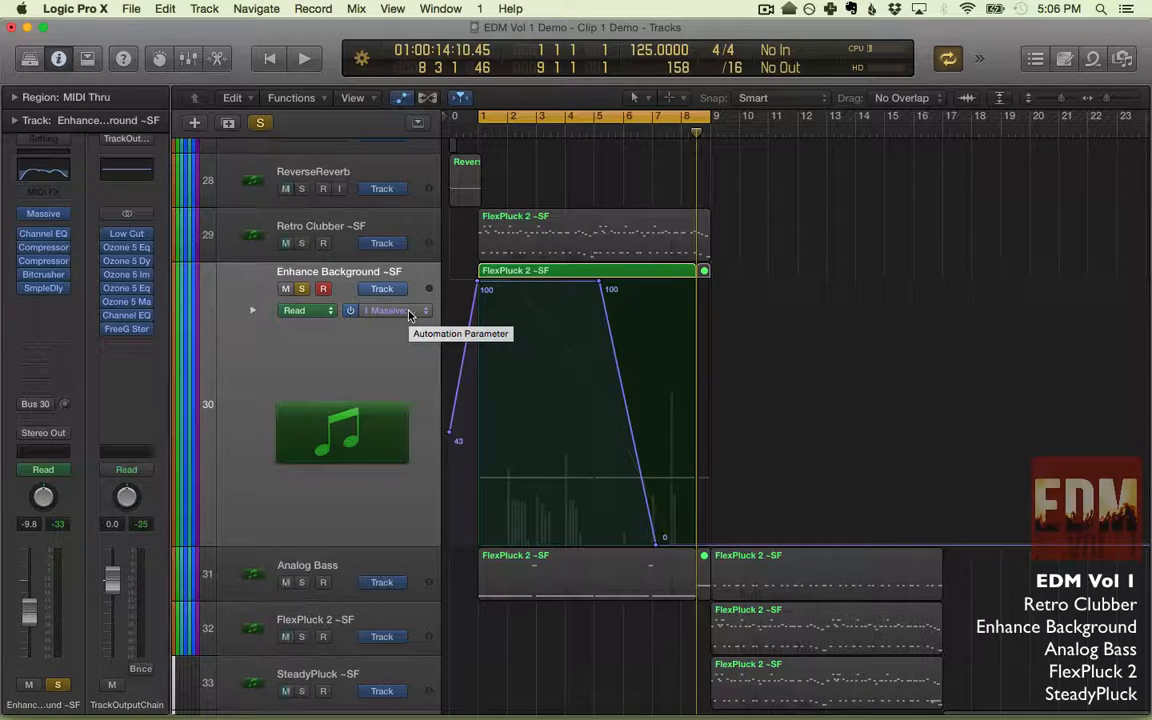
Display the Massive: Eternal automation curve on the Enhance Background track.
left_click(408, 316)
left_click(420, 319)
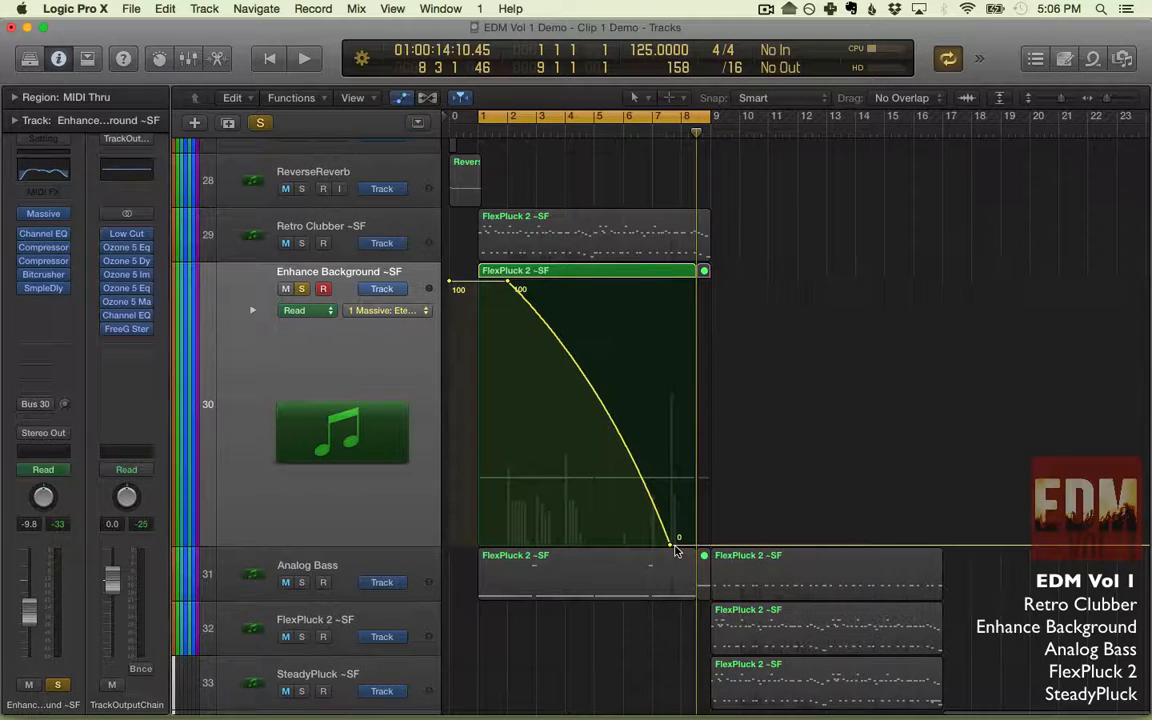
left_click(413, 310)
left_click(360, 371)
Flatten the Eternal automation to 0 during playback and replay the opening bars to hear the effect.
key("space")
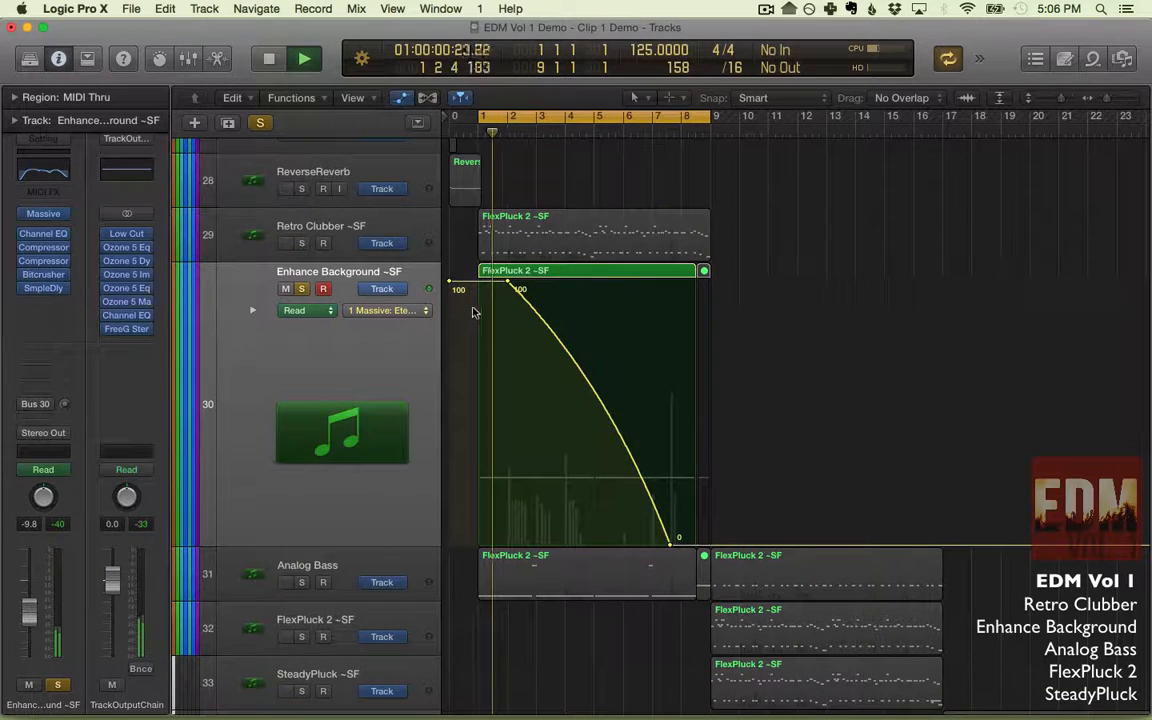
left_click_drag(489, 285, 489, 546)
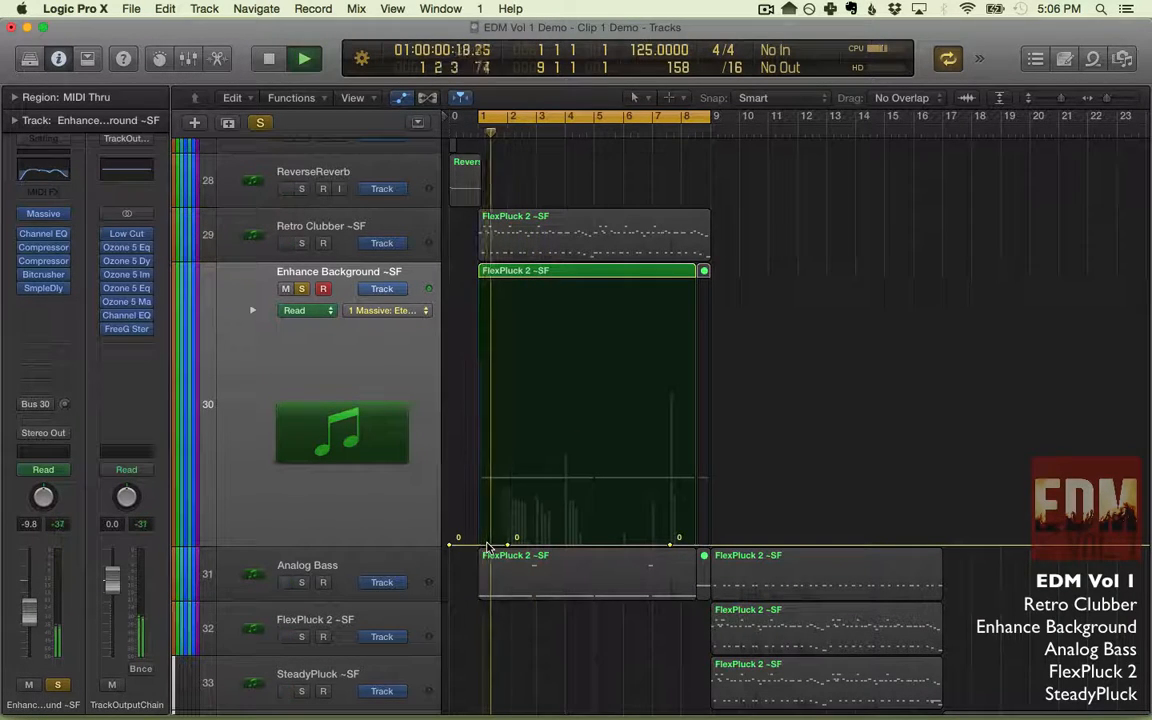
key("space")
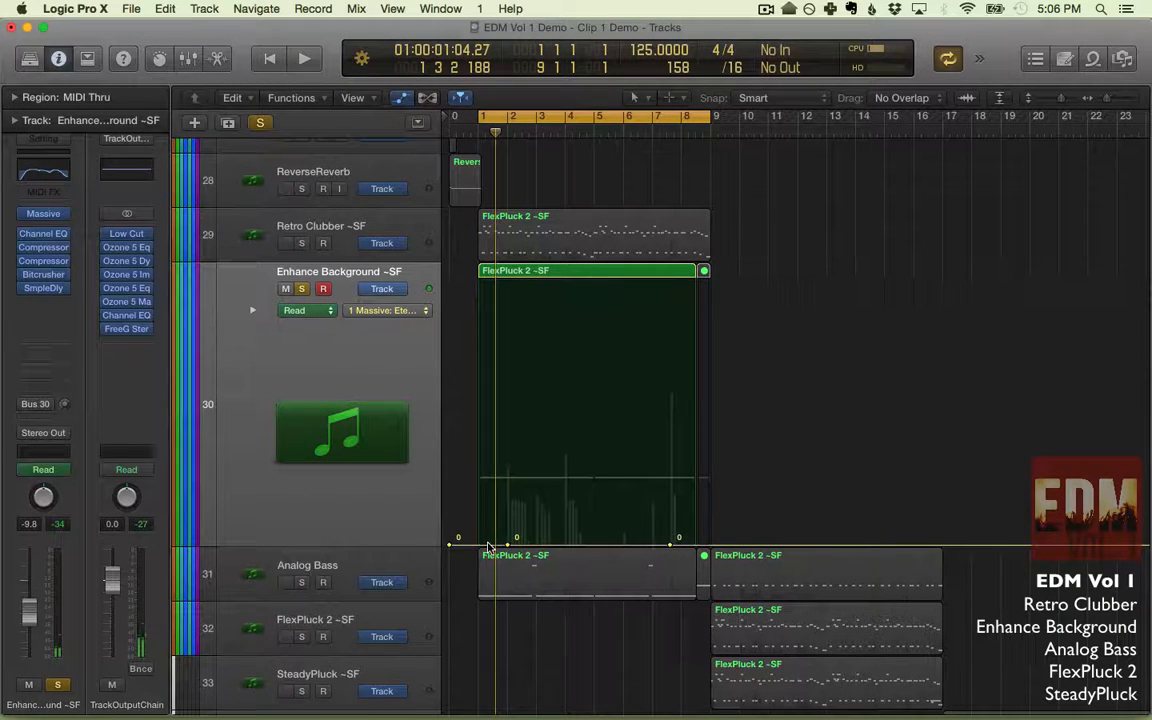
key("space")
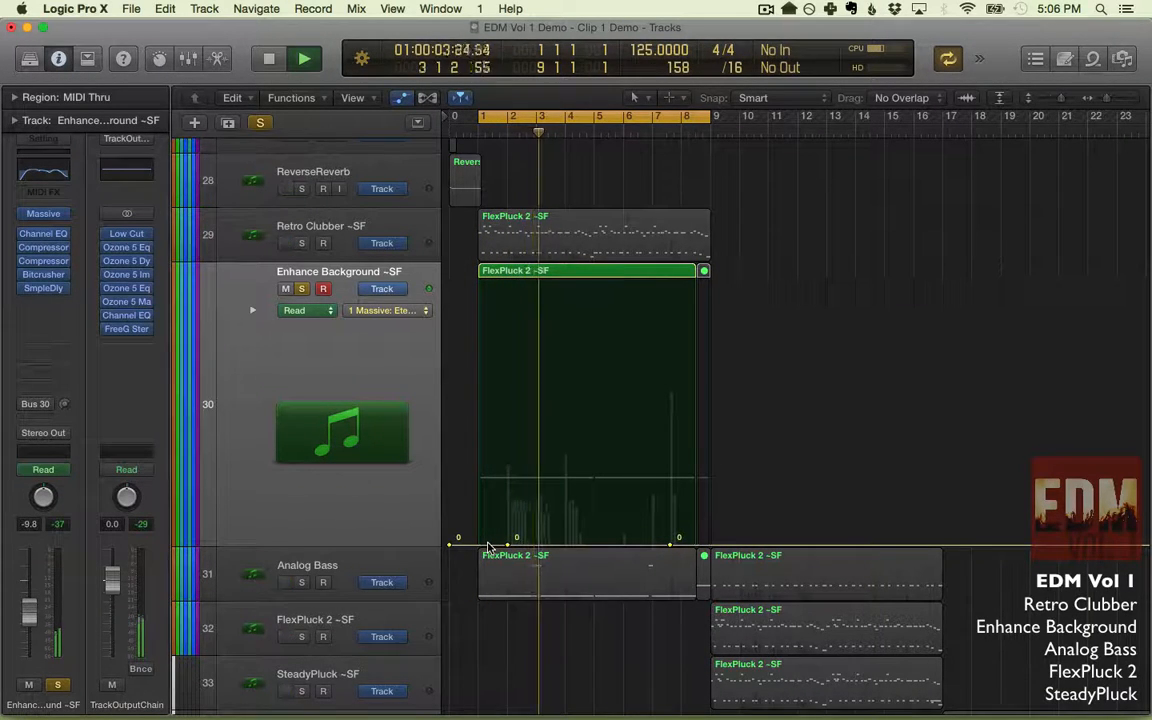
key("space")
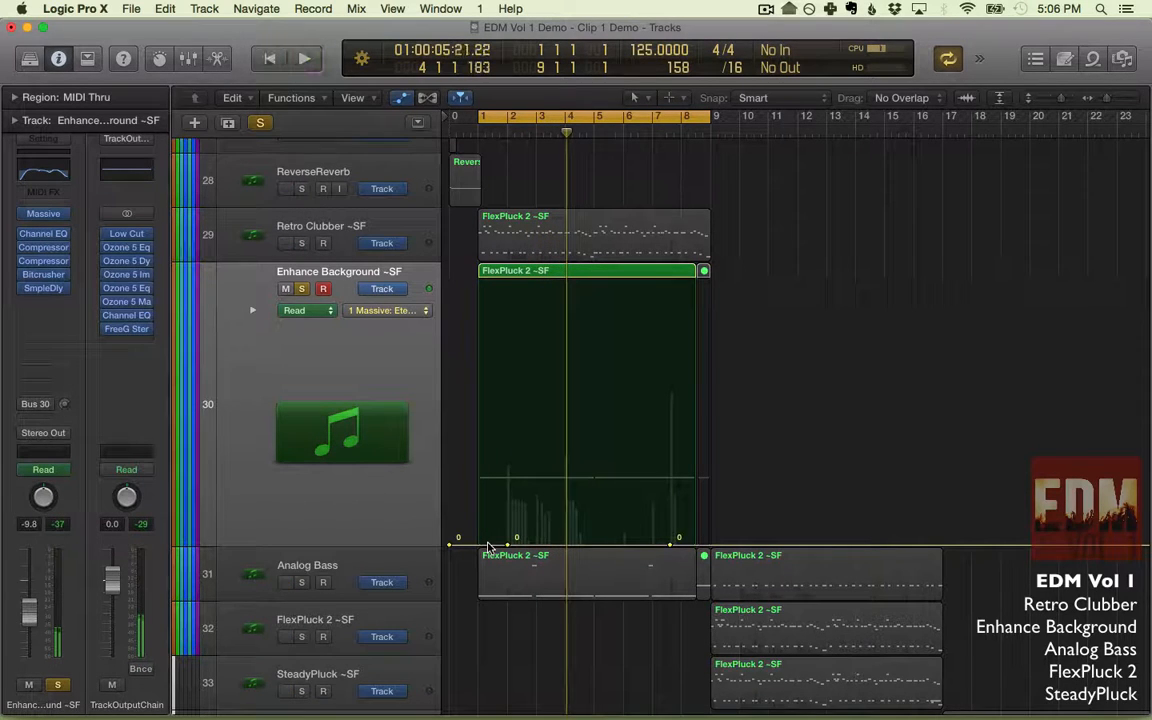
Raise the opening section of the Massive: Eternal automation to 100 and play the track through its falling curve.
left_click_drag(489, 546, 489, 247)
key("space")
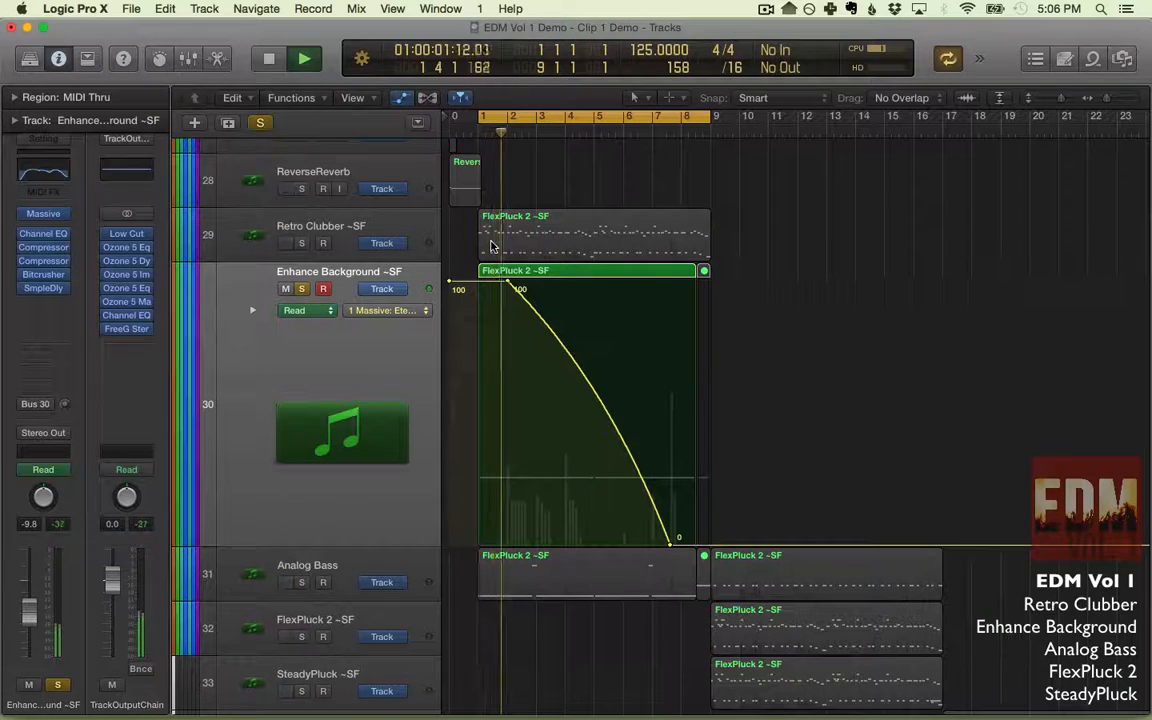
key("space")
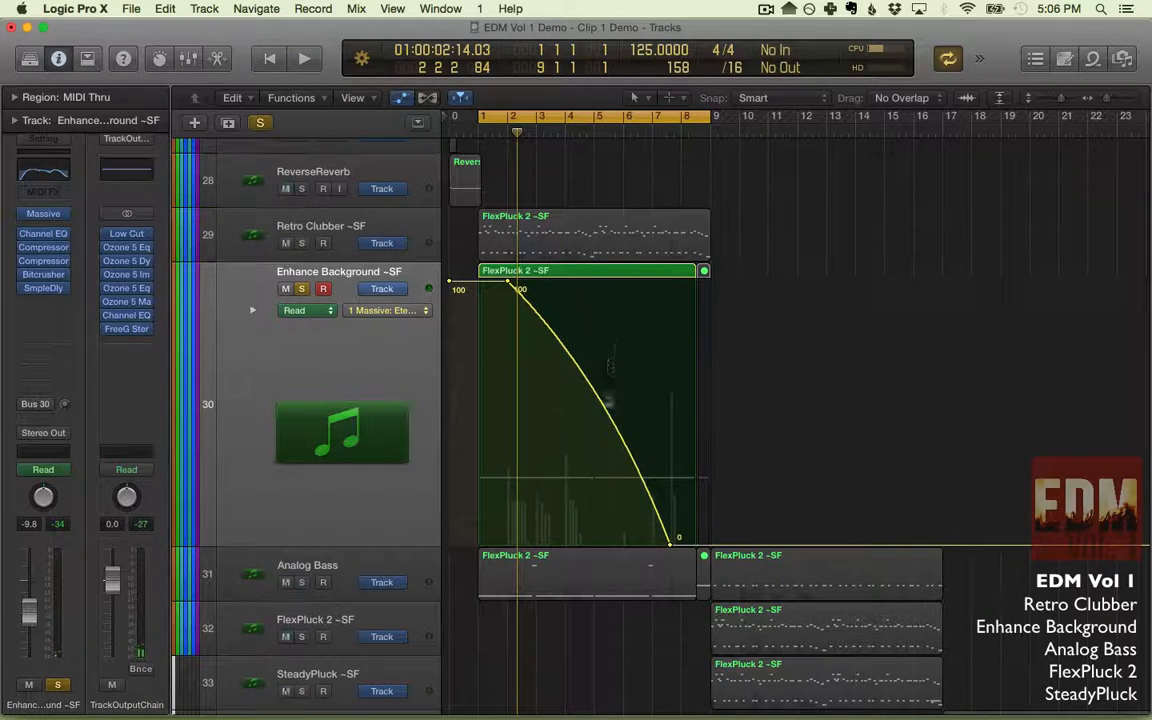
key("space")
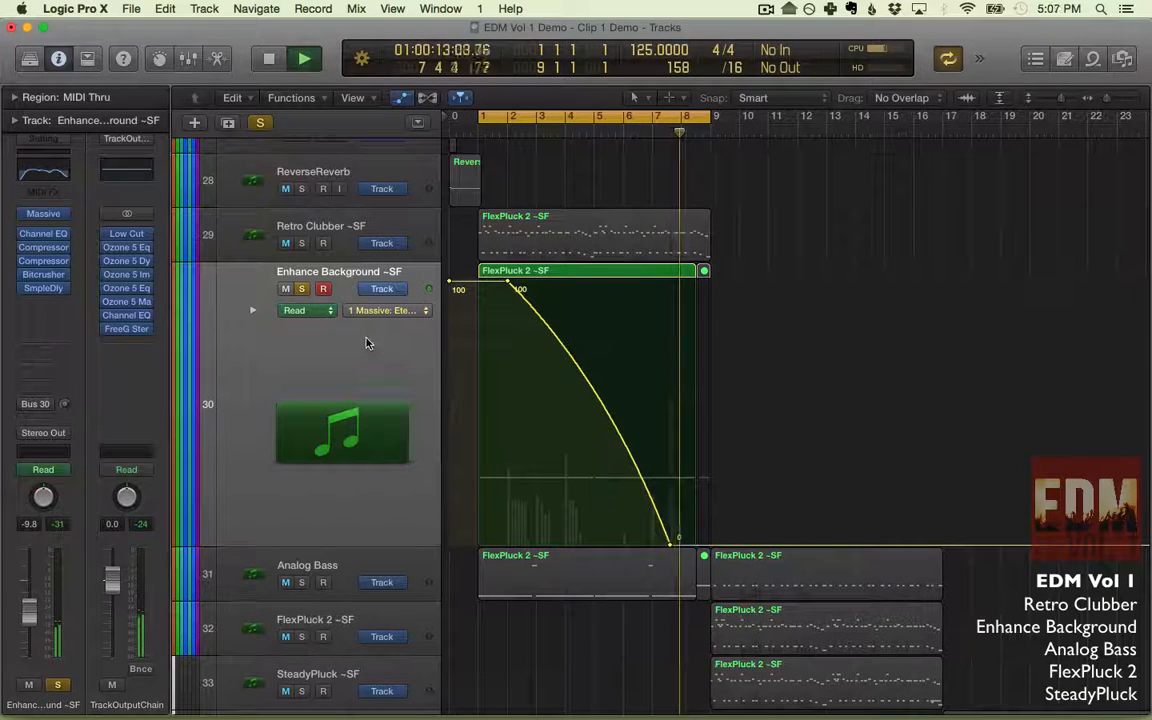
key("space")
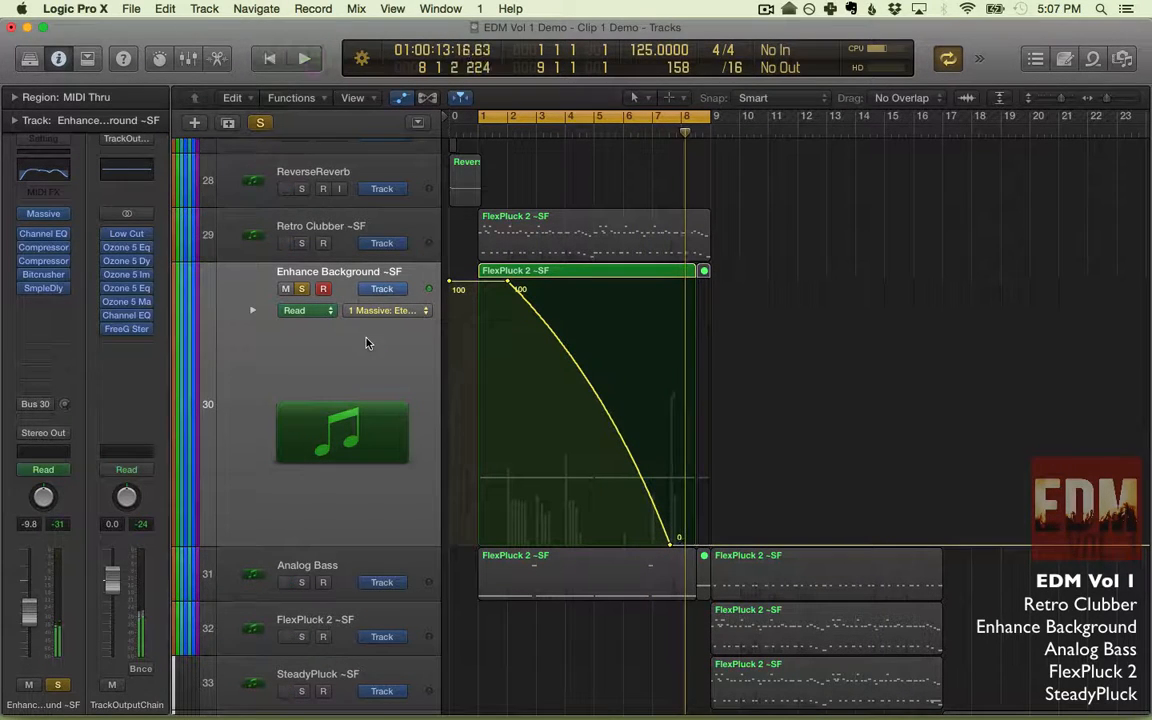
Hide the track automation and solo the Analog Bass track in place of Enhance Background.
key("a")
left_click(311, 563)
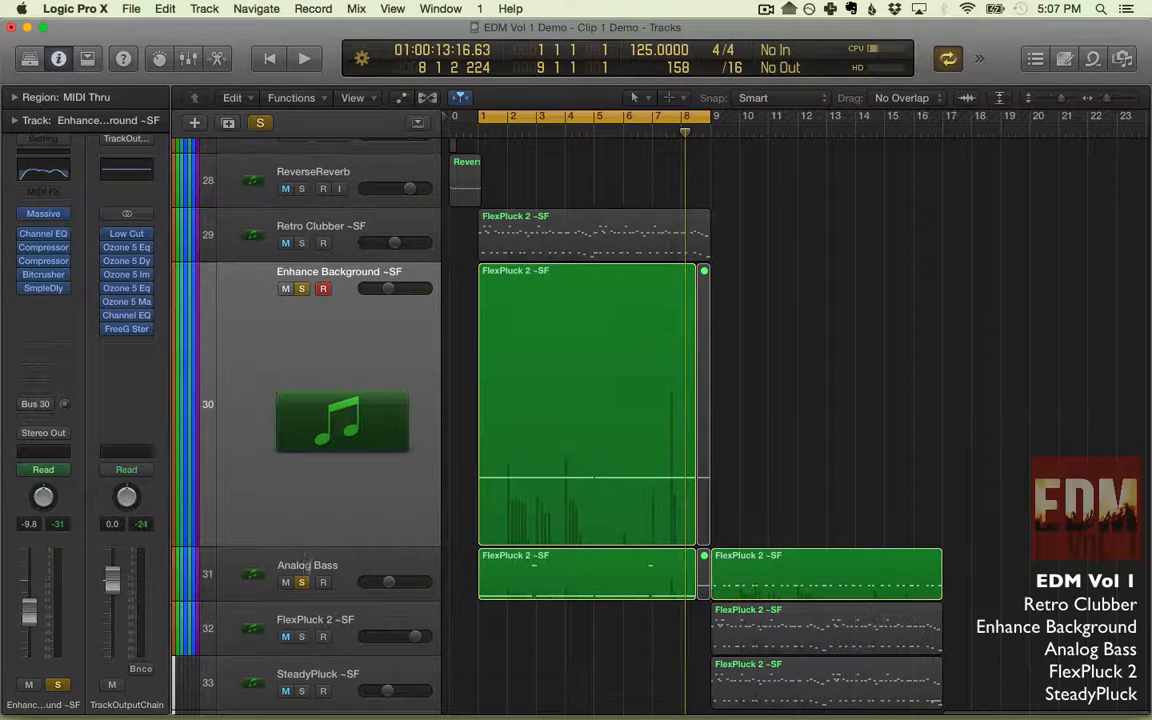
left_click(334, 571)
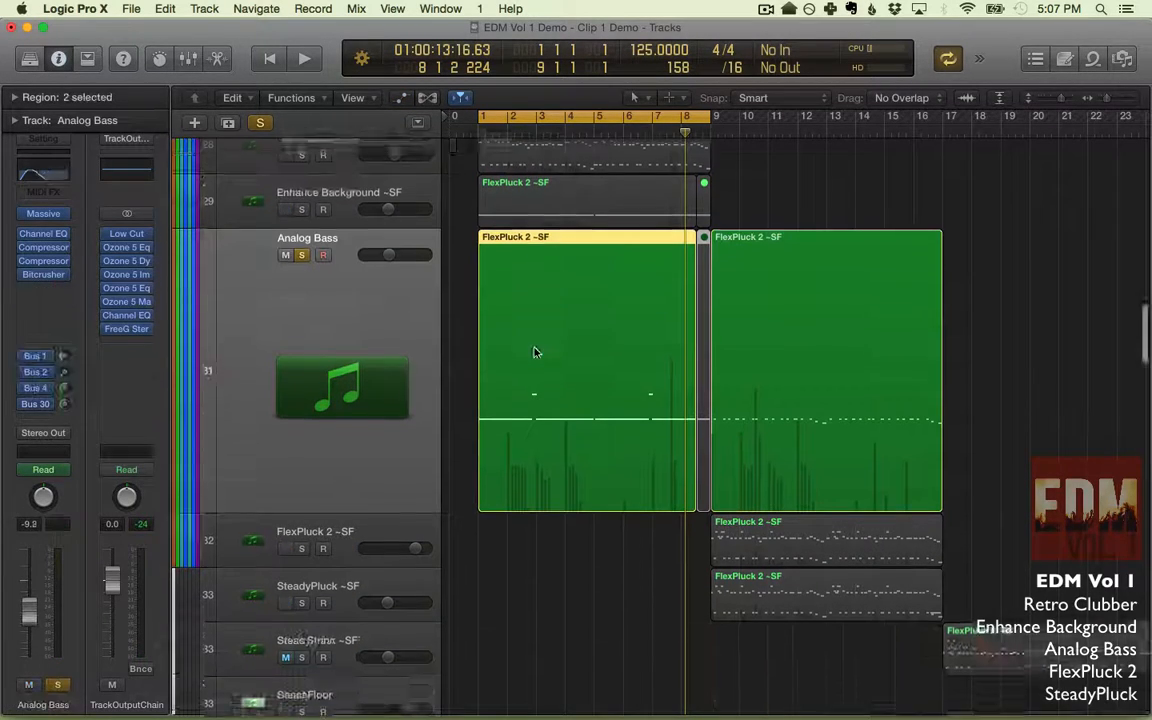
Play Analog Bass with the notes of its first region shown in the Piano Roll, and close the editor.
double_click(534, 352)
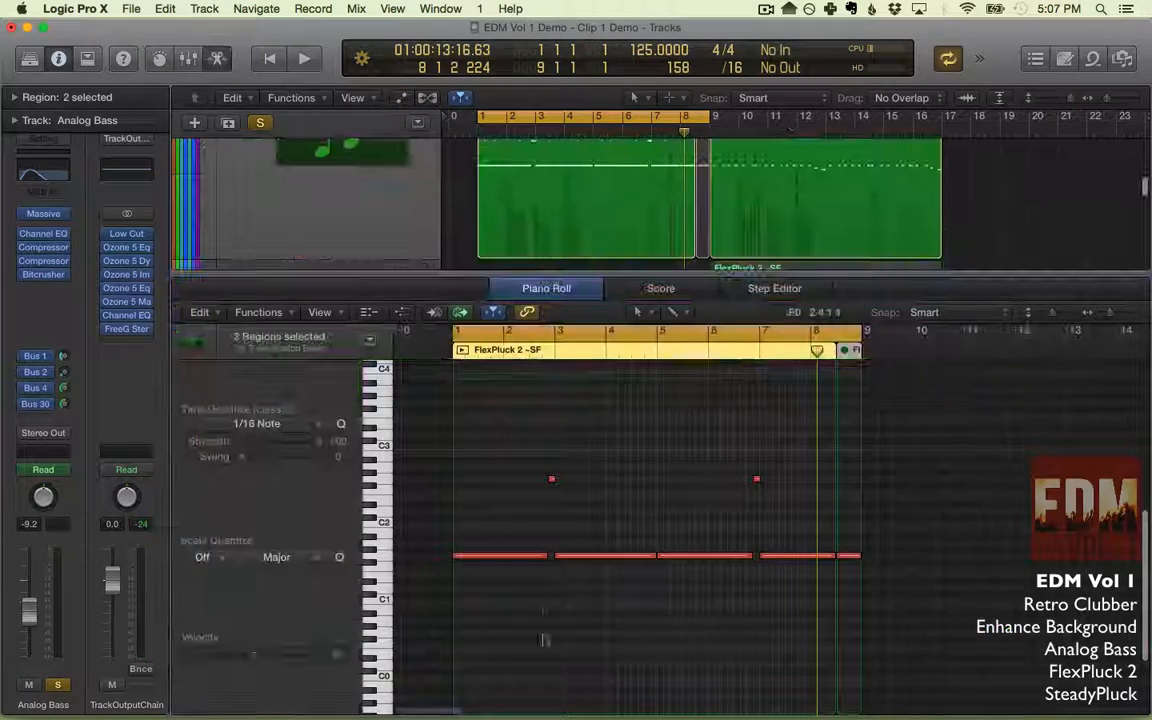
key("space")
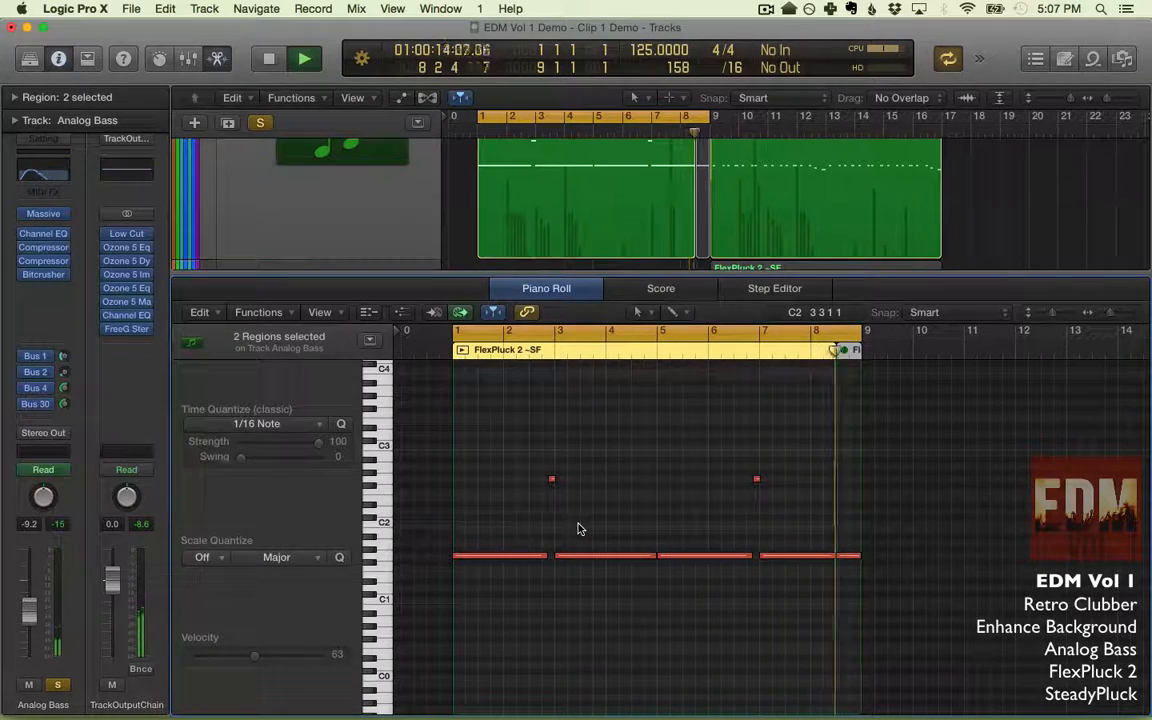
double_click(551, 479)
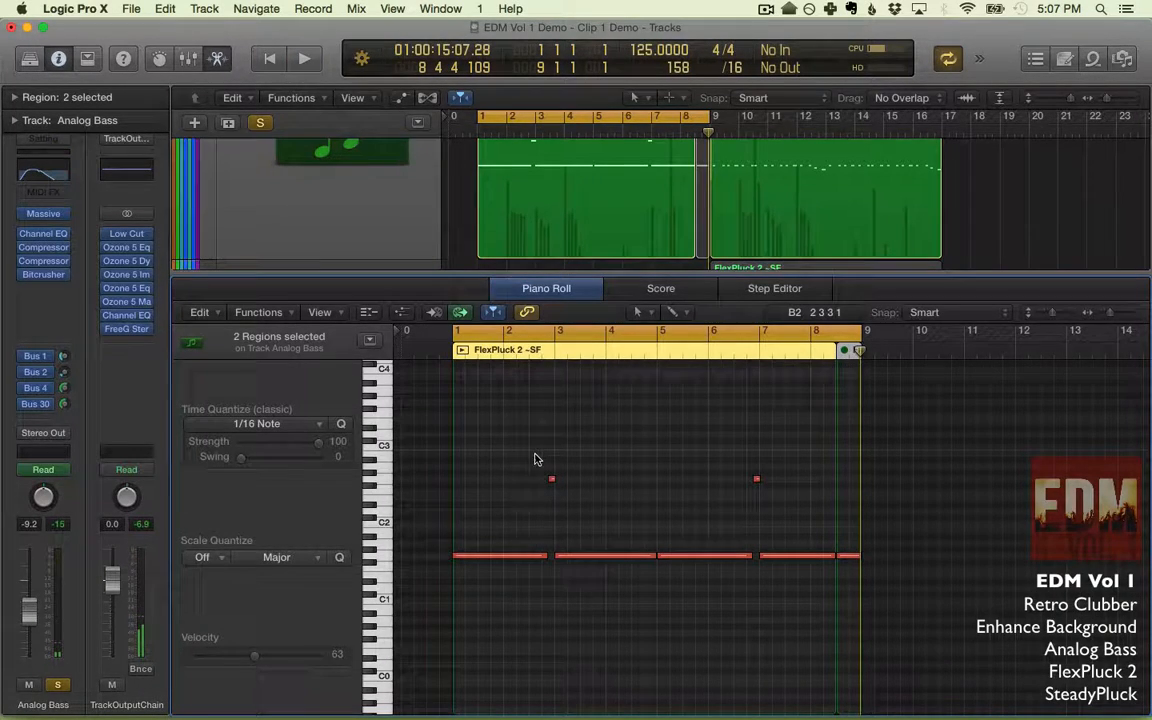
key("p")
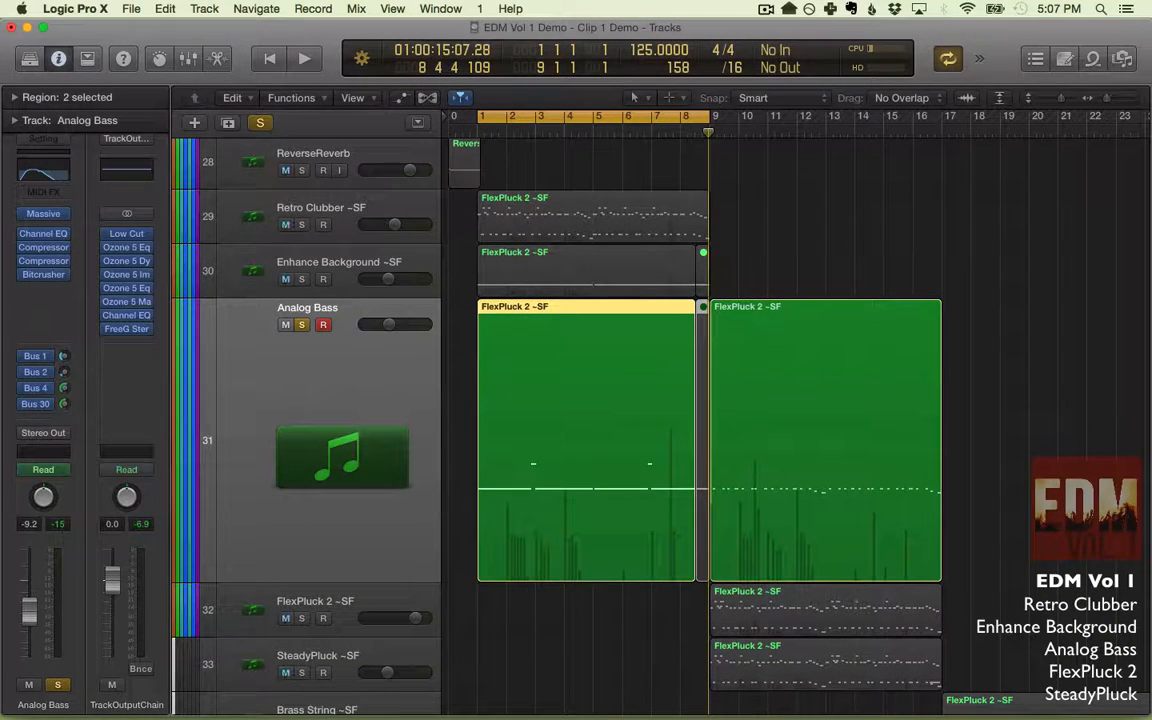
Examine the notes of the Analog Bass region over bars 9 to 17 in the Piano Roll, and close the editor.
left_click(743, 397)
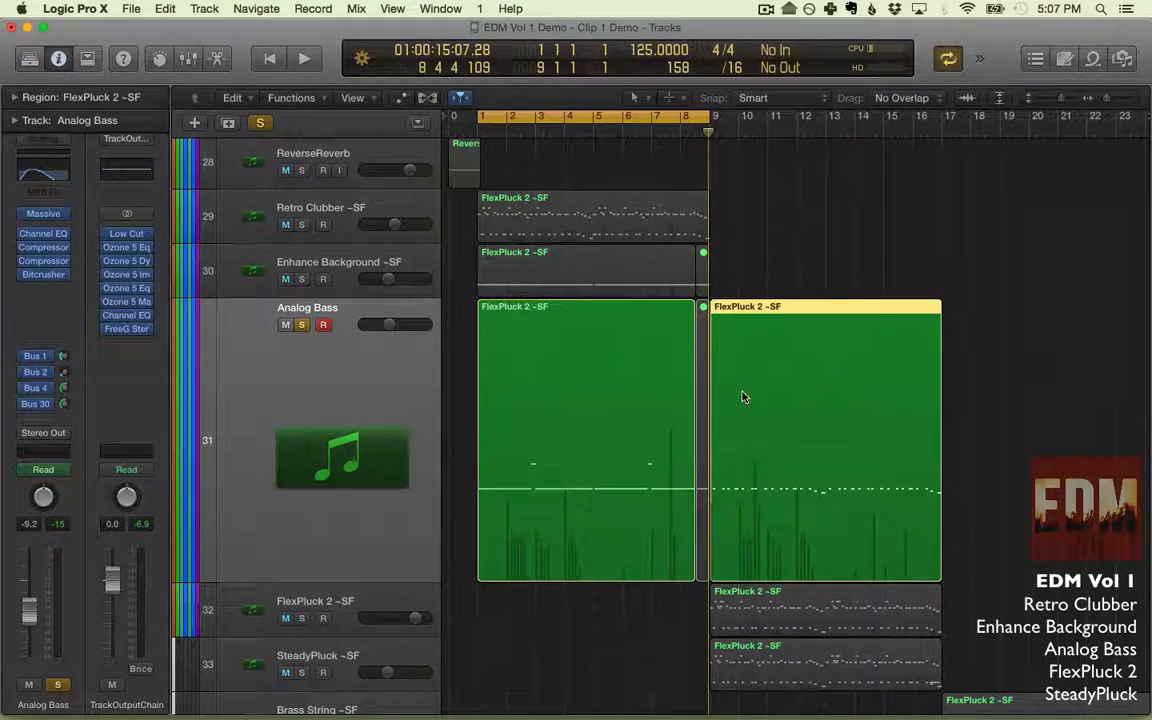
key("p")
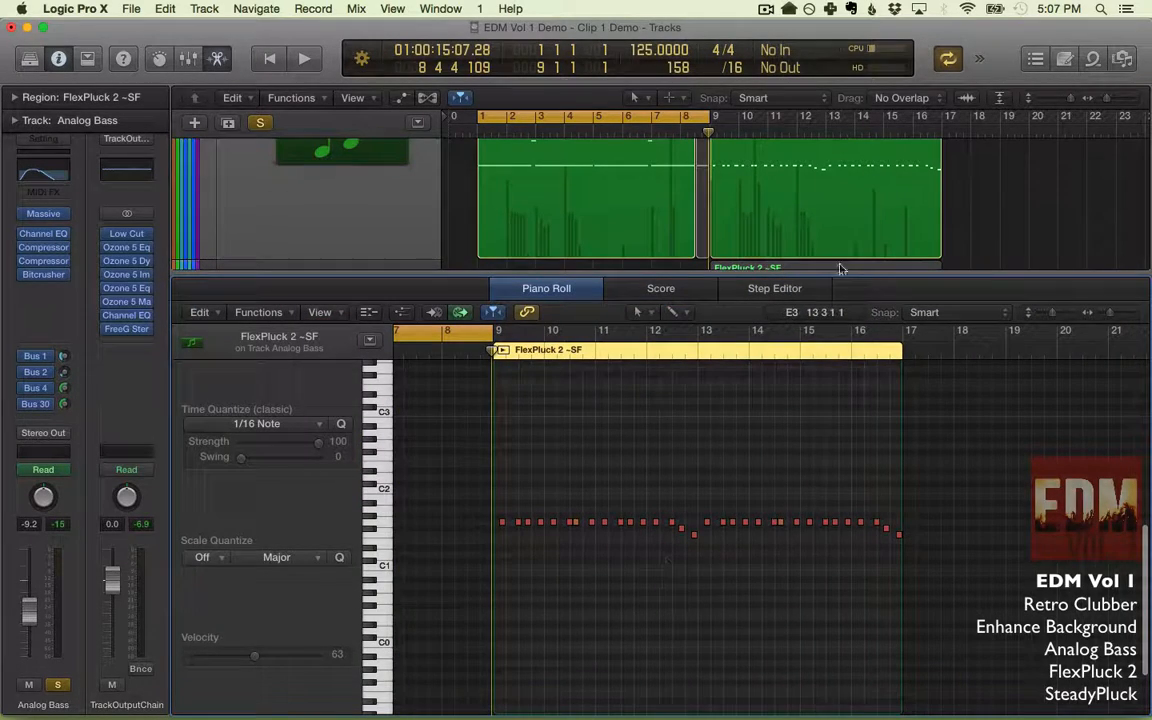
left_click(643, 236)
key("p")
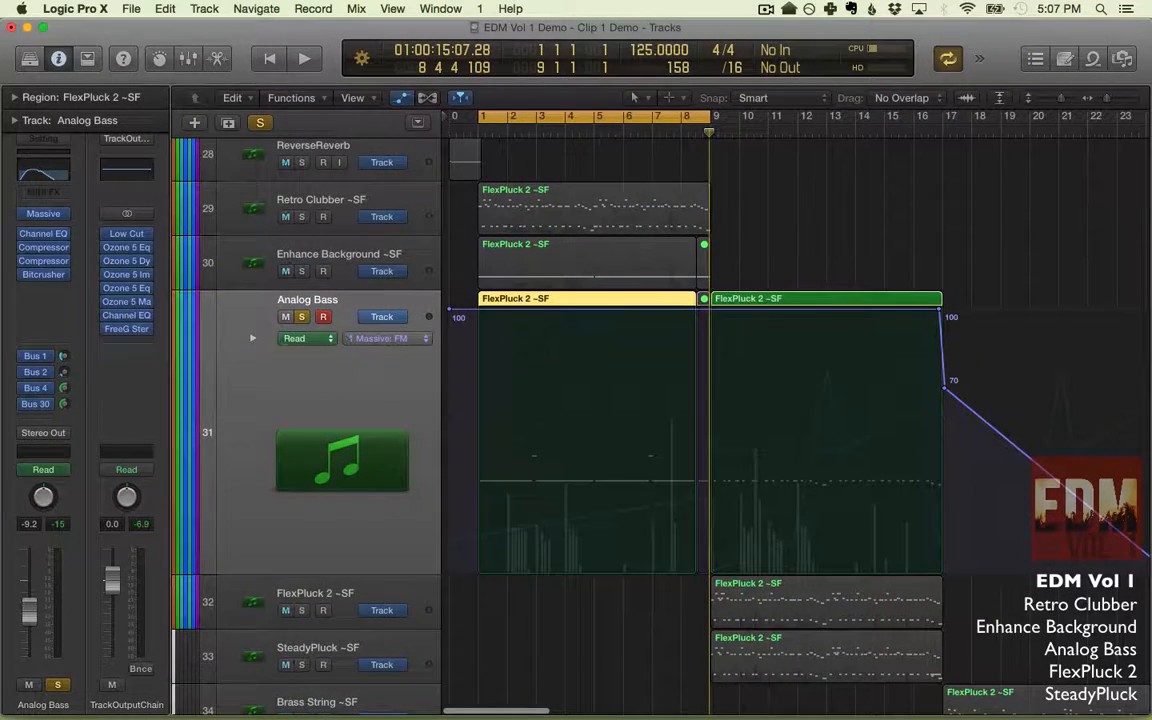
Expand the Analog Bass automation into separate lanes below the track.
left_click(251, 341)
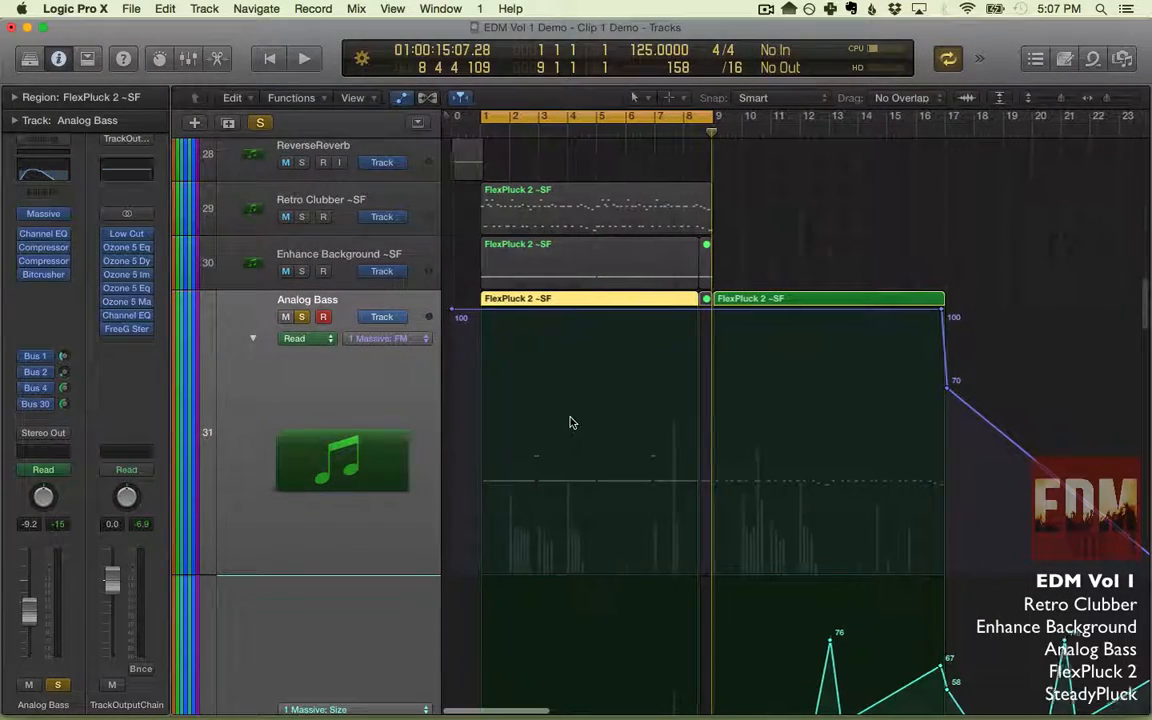
scroll(569, 422, "down", 3)
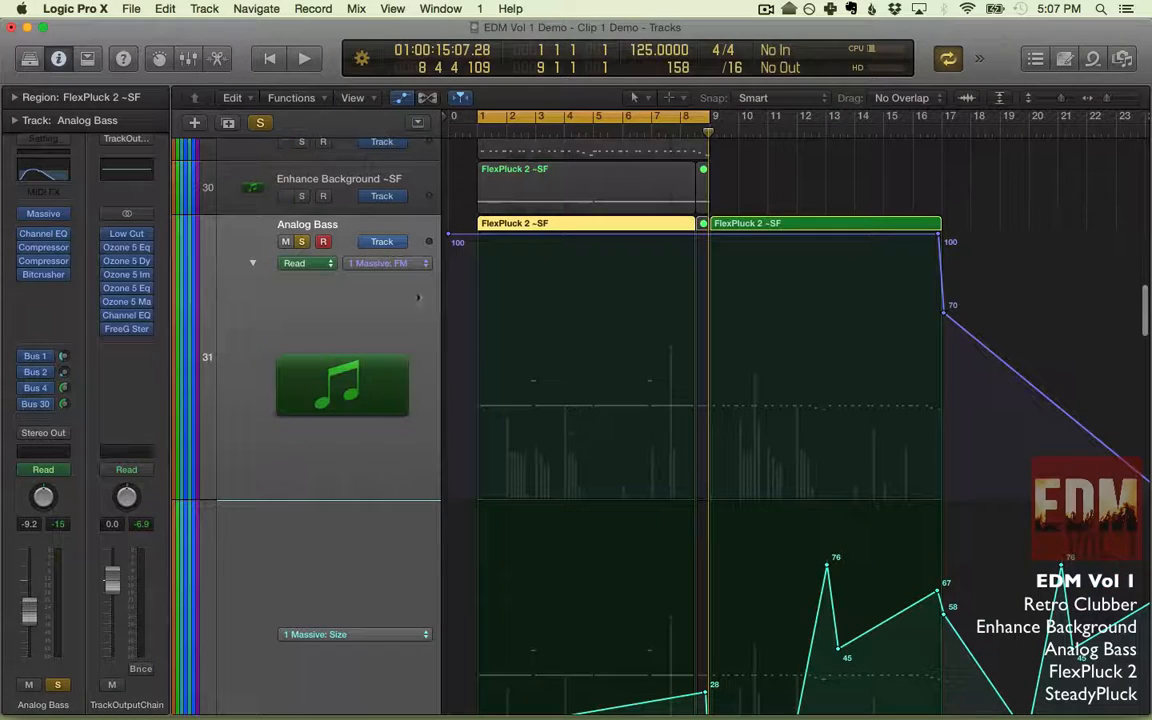
key("super+Left")
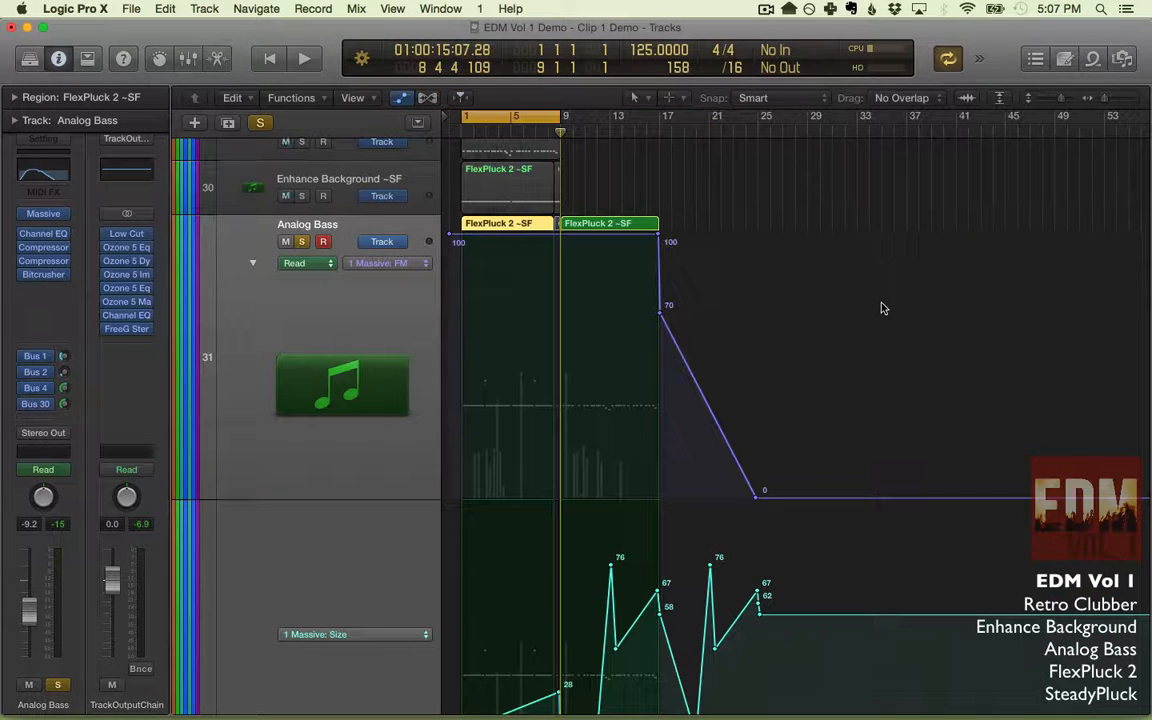
Lower the flat section of Analog Bass's Massive: FM automation up to bar 17 to 0 during playback.
scroll(495, 248, "up", 5)
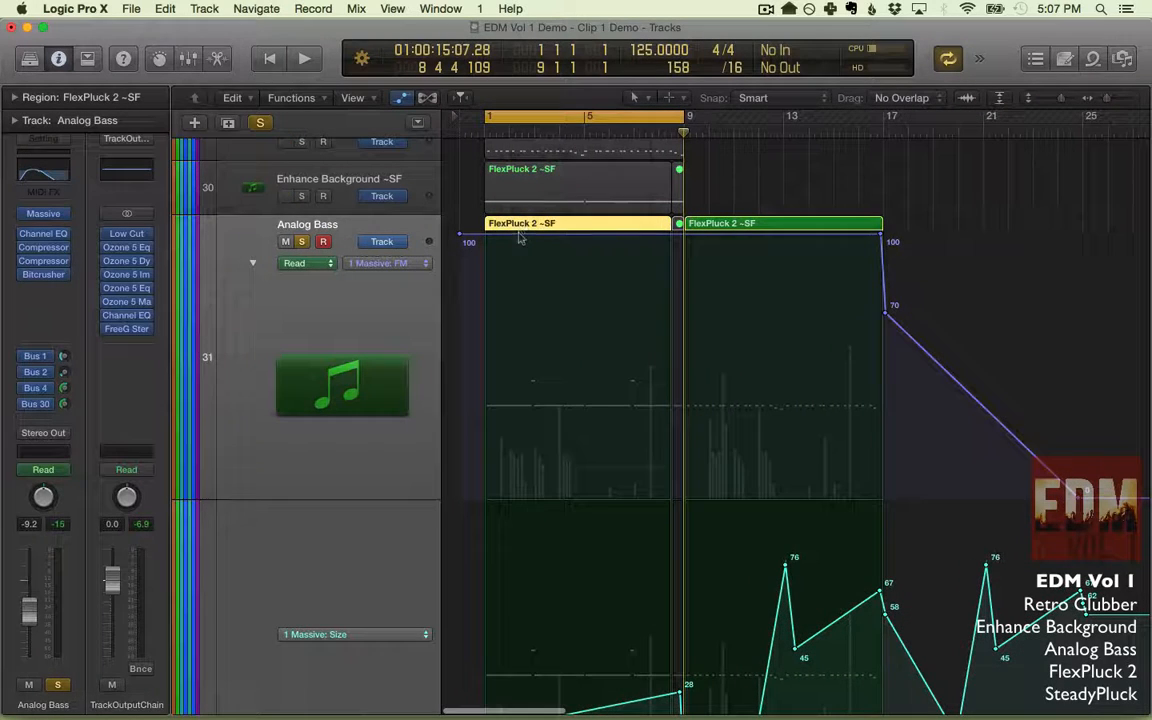
key("space")
left_click_drag(522, 241, 509, 512)
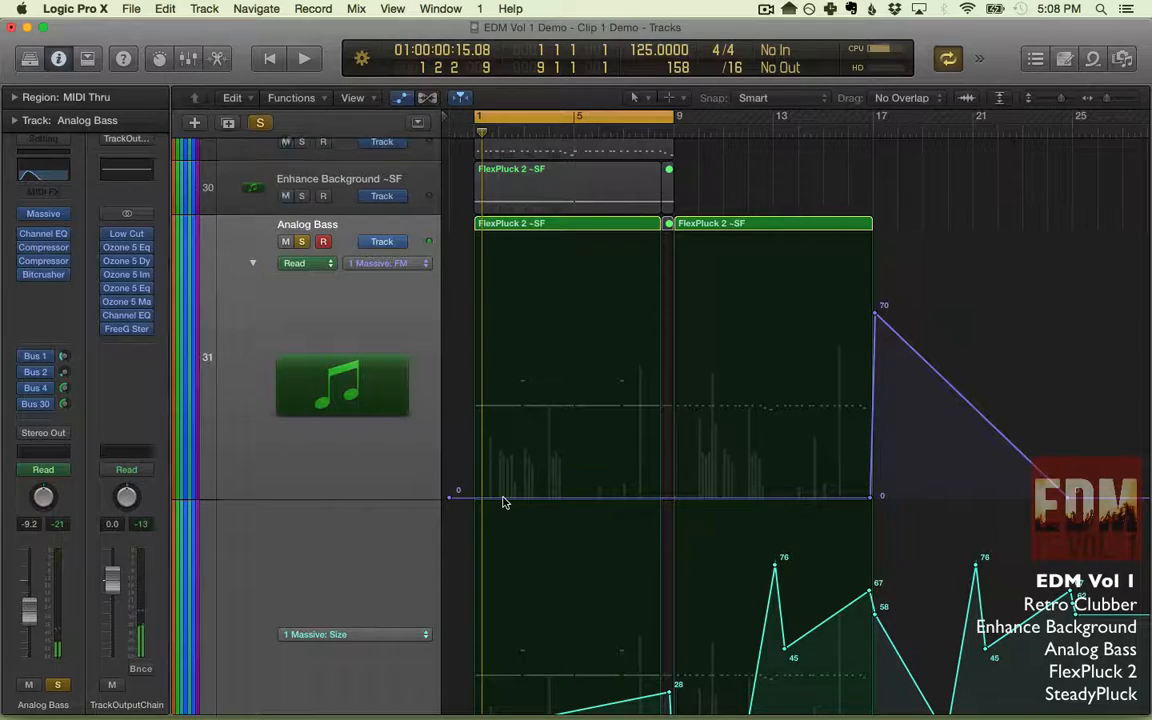
Inspect the Size, Decay and High Cut Frequency lanes of Analog Bass along with its Channel EQ curve.
scroll(501, 516, "down", 10)
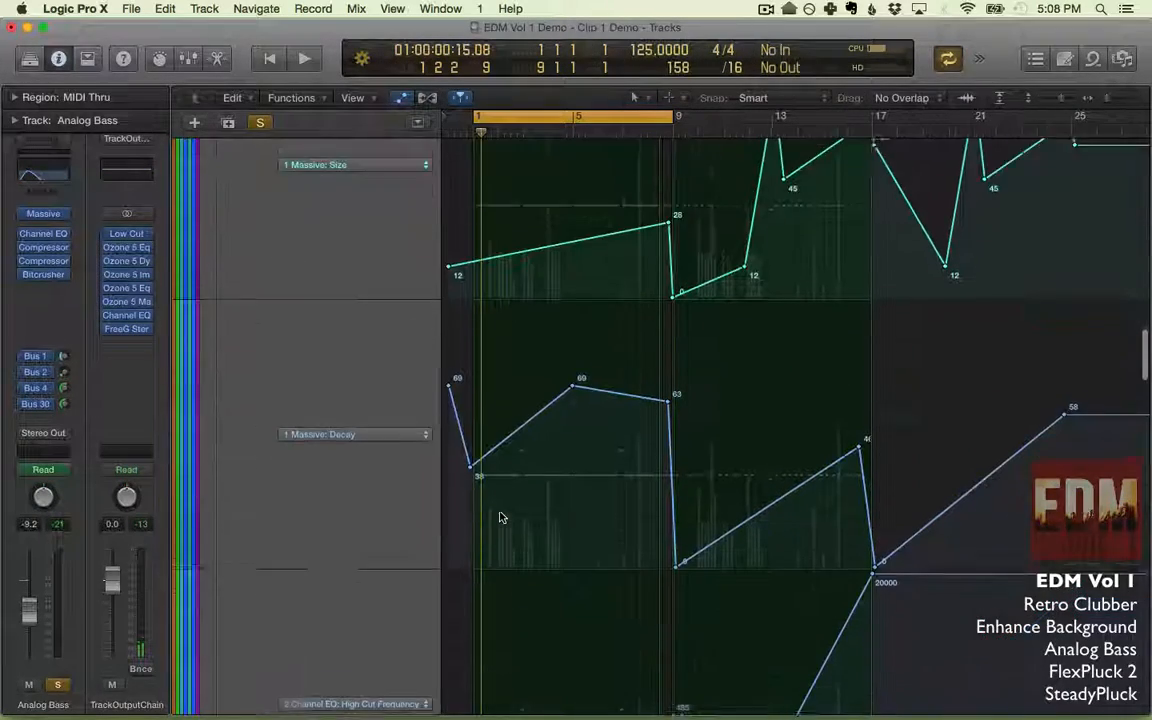
scroll(501, 516, "down", 3)
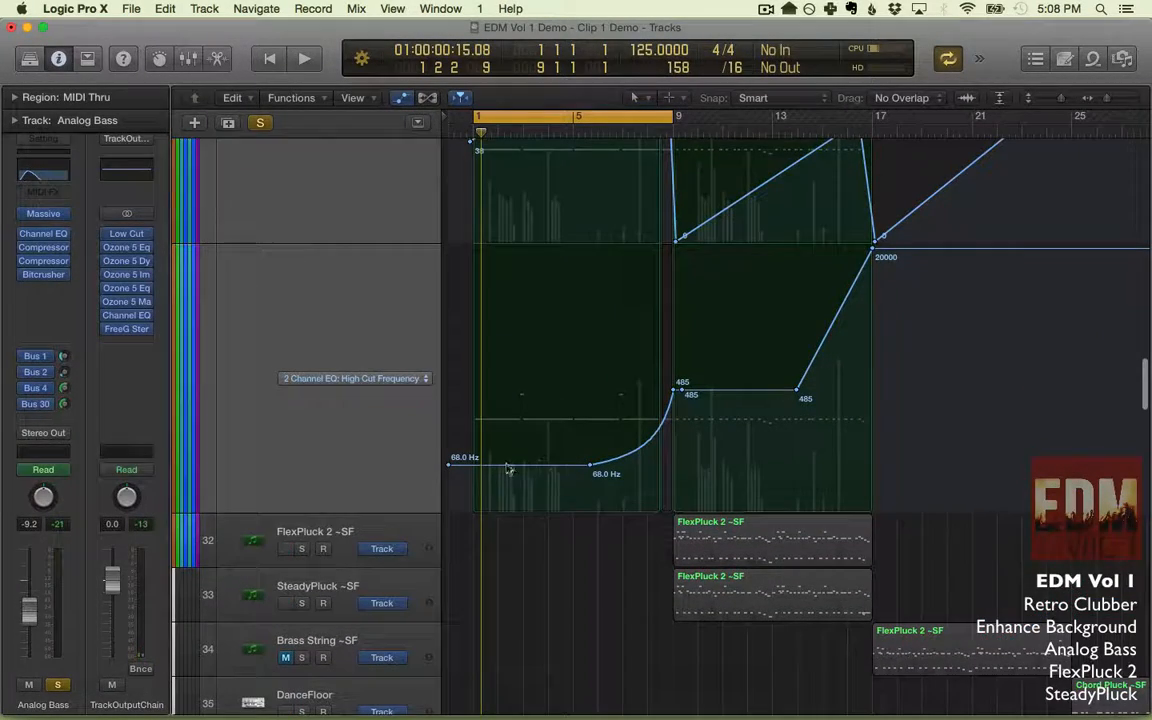
scroll(508, 470, "up", 10)
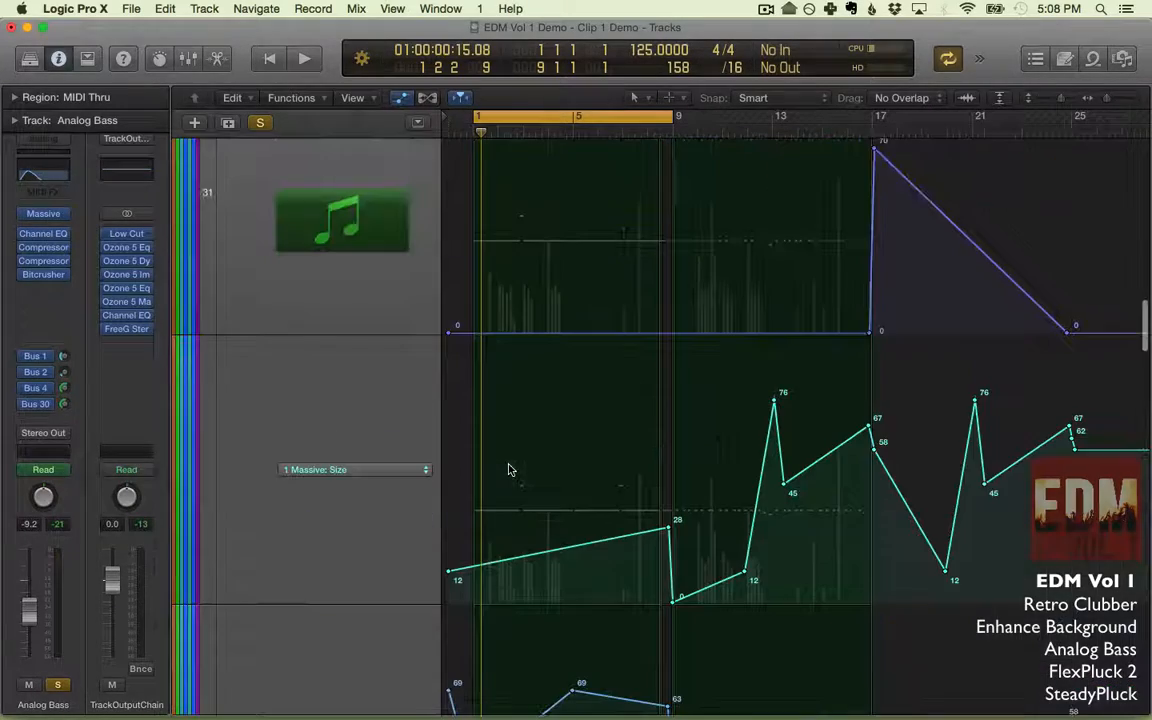
scroll(508, 470, "down", 8)
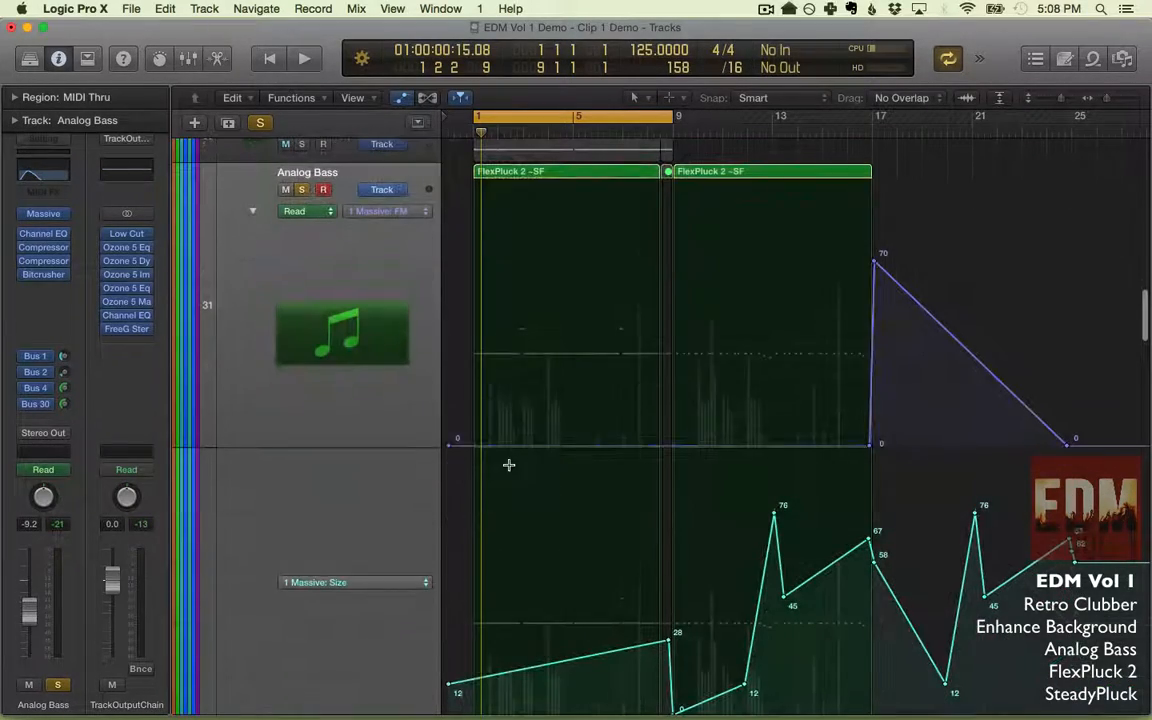
left_click(40, 165)
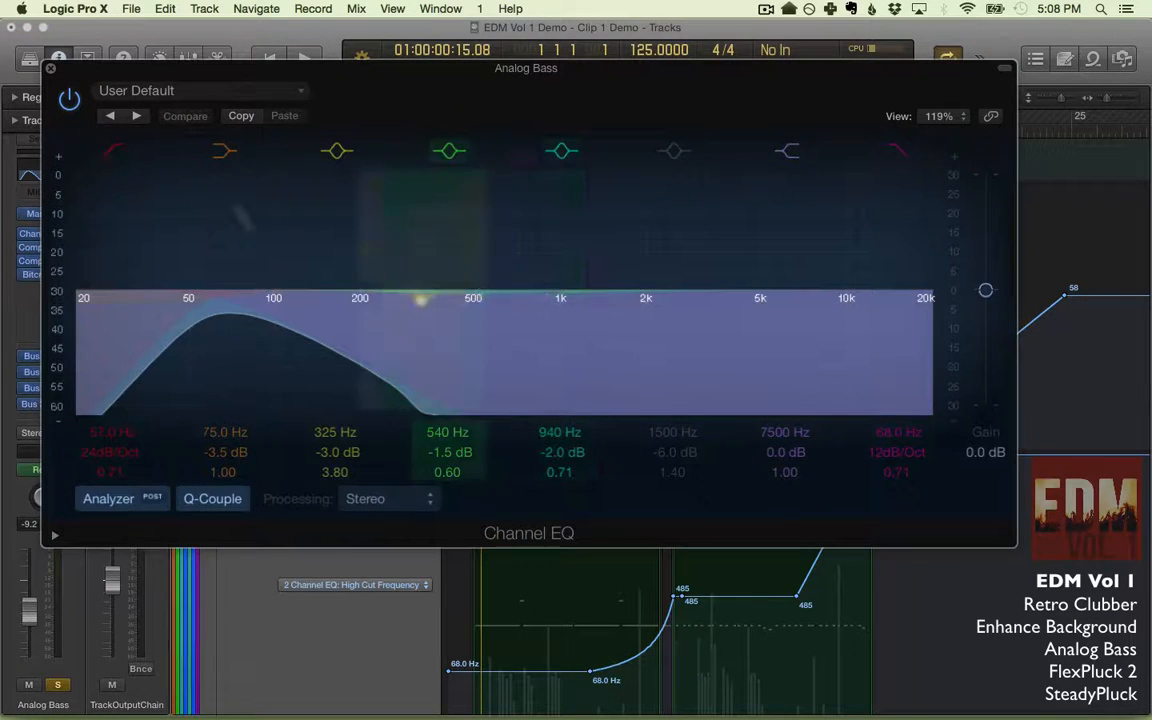
left_click(48, 71)
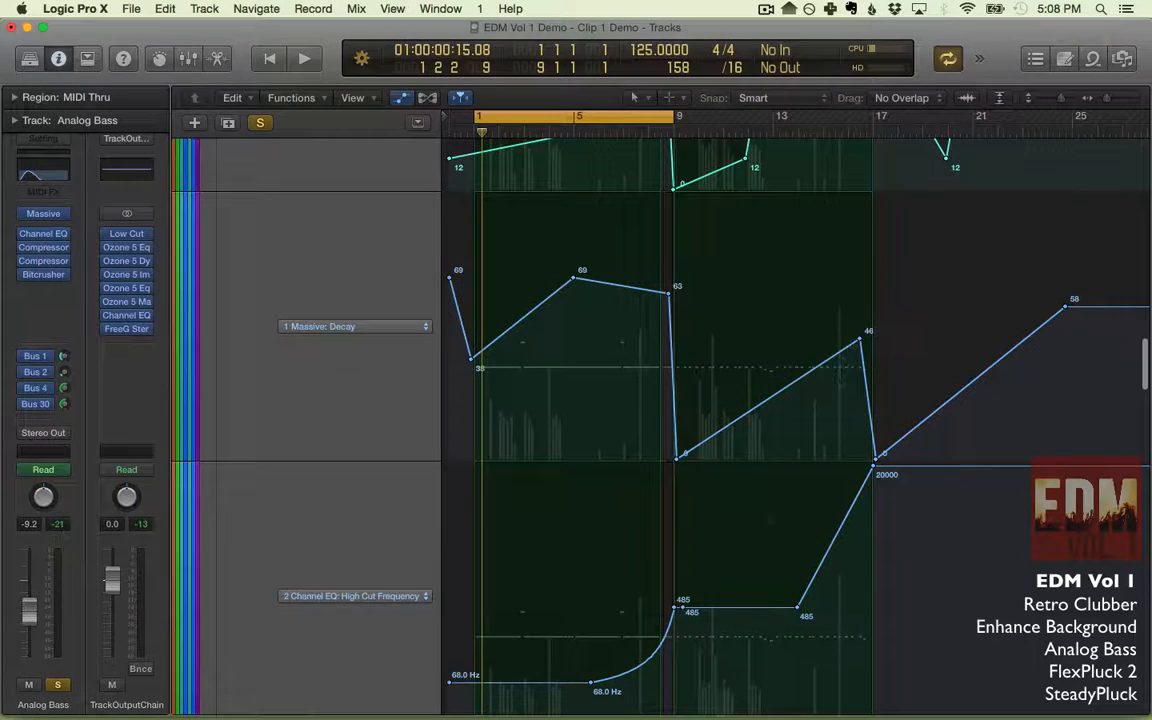
Examine how the Massive FM, Size and Decay and the Channel EQ high cut automation develop along Analog Bass.
scroll(600, 535, "up", 10)
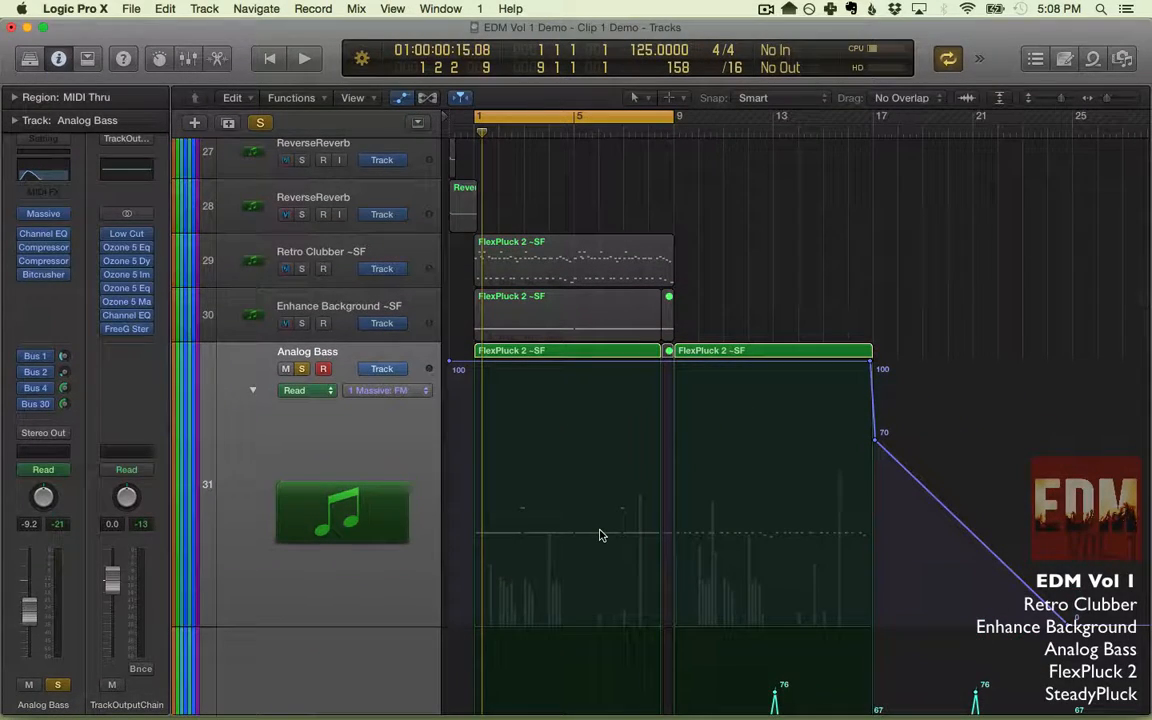
scroll(600, 535, "down", 3)
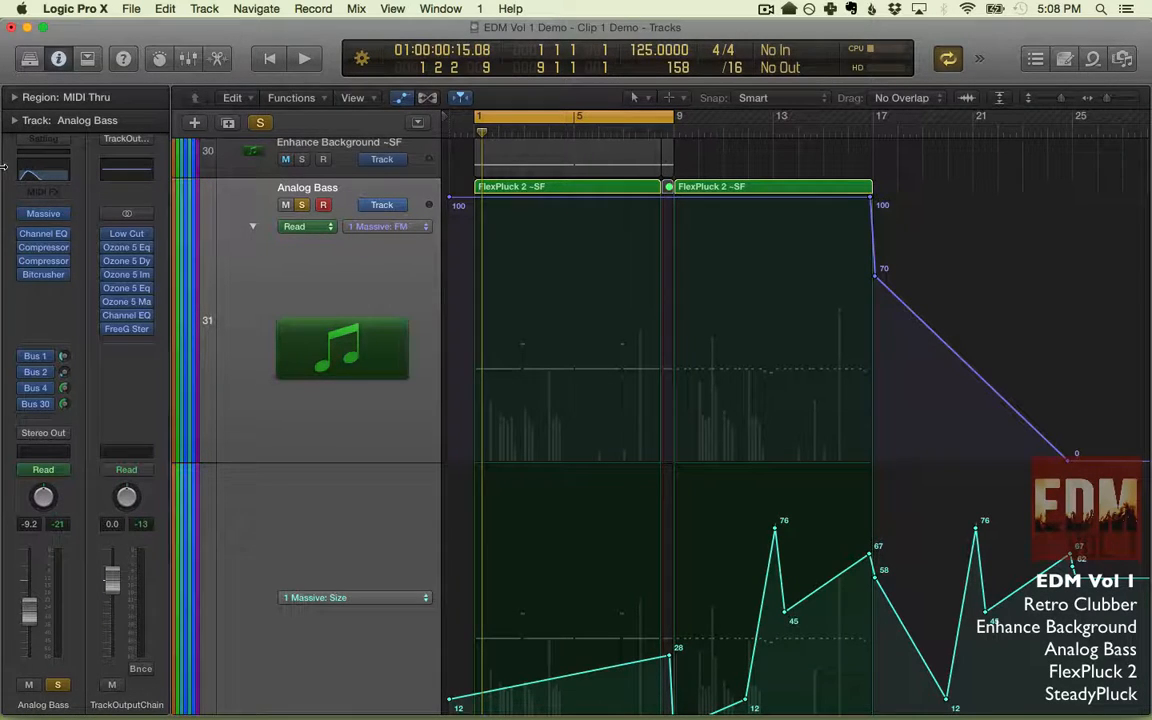
scroll(464, 307, "down", 5)
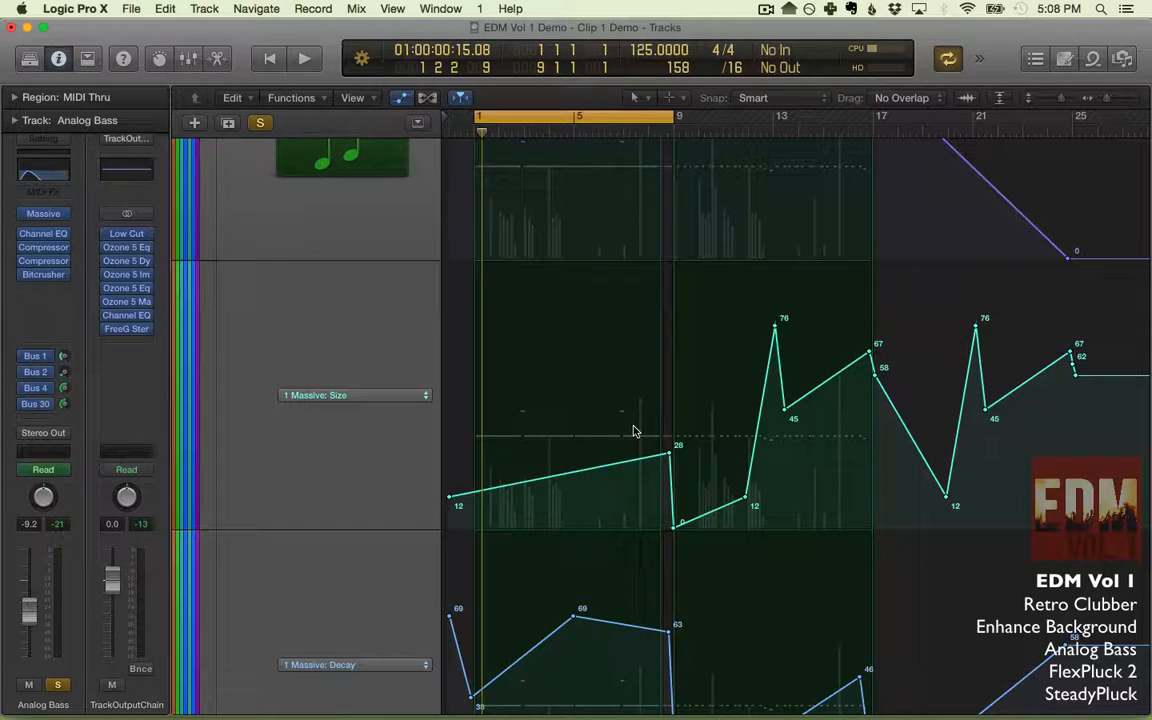
scroll(633, 431, "down", 3)
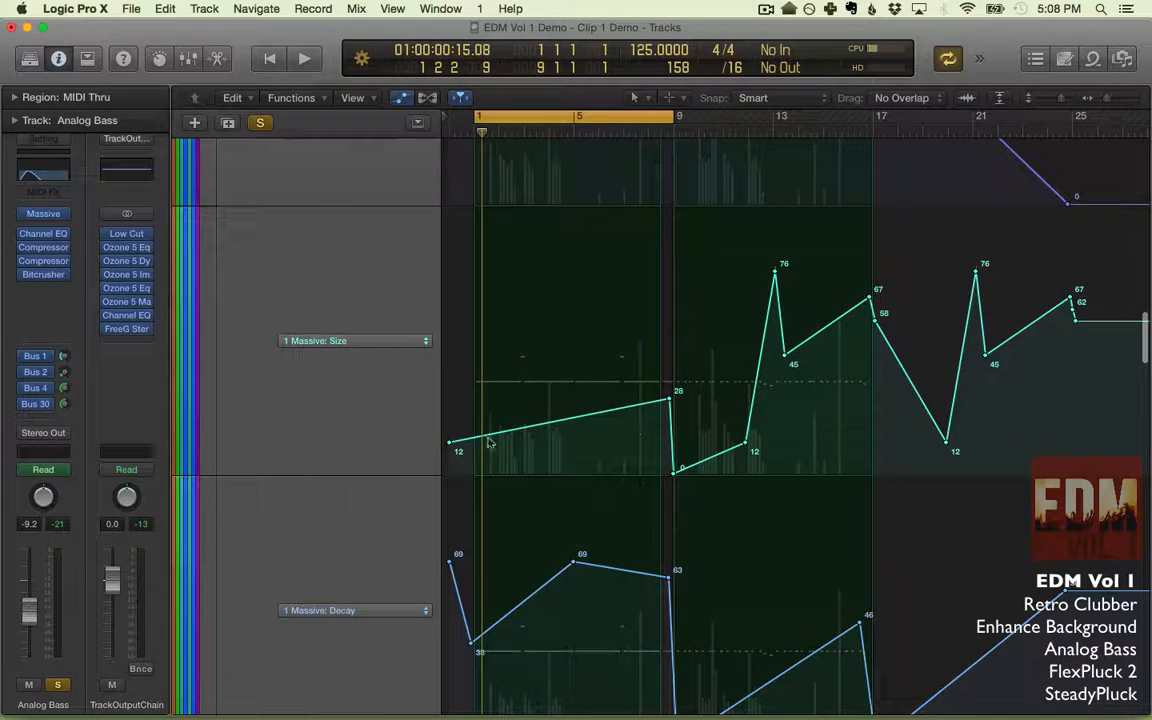
scroll(481, 443, "down", 10)
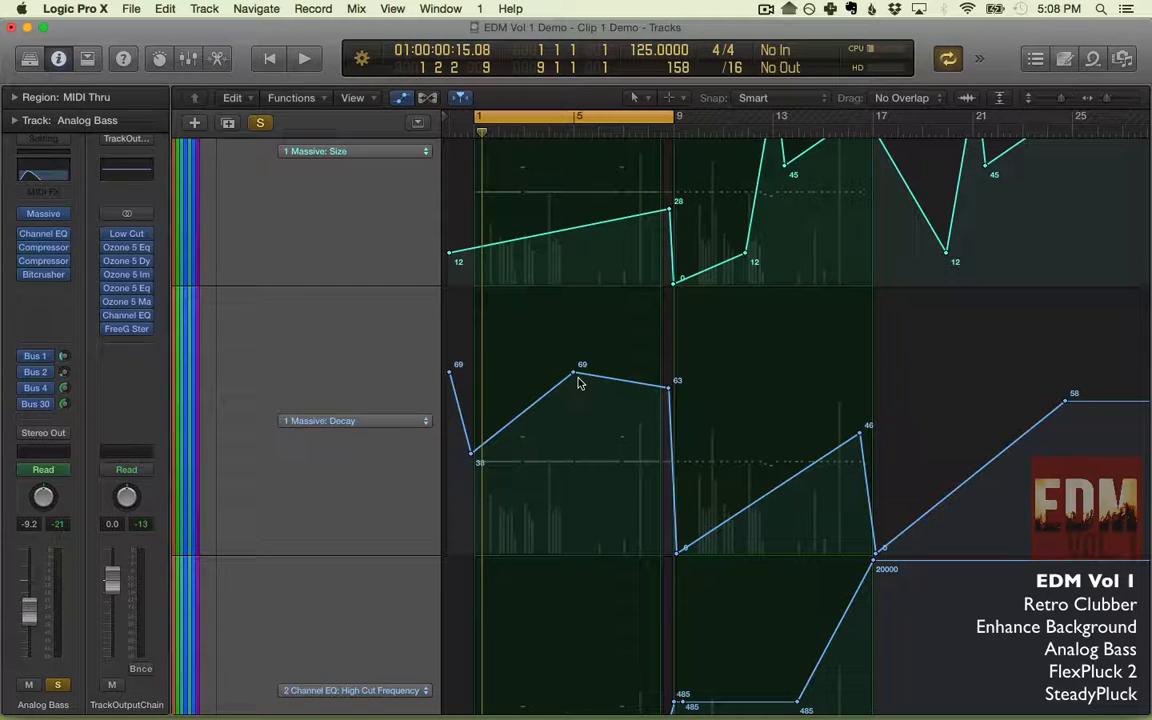
scroll(577, 383, "down", 15)
scroll(535, 407, "up", 12)
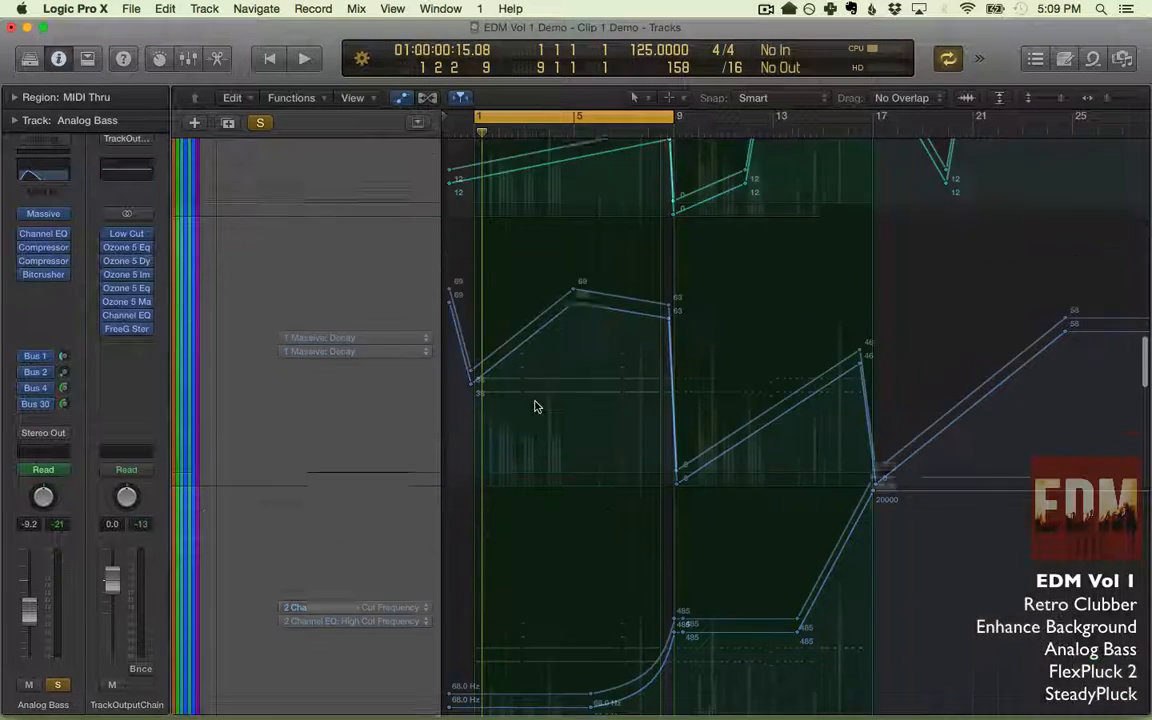
scroll(535, 407, "up", 4)
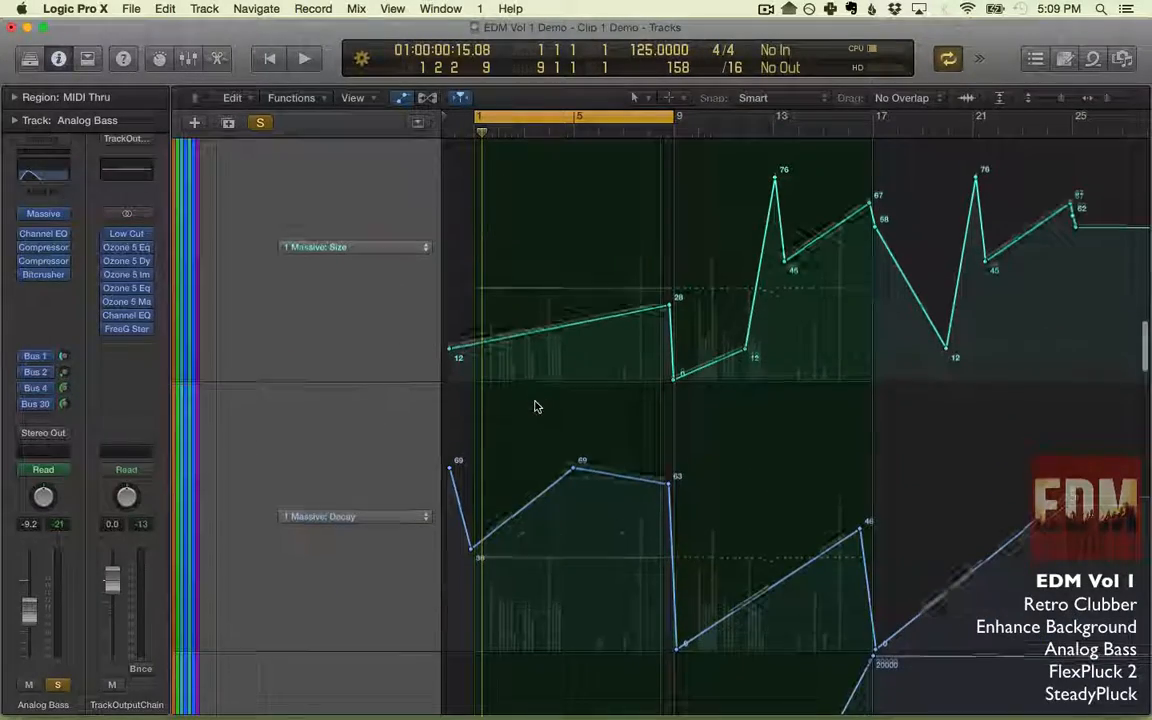
scroll(617, 528, "up", 5)
scroll(617, 528, "down", 2)
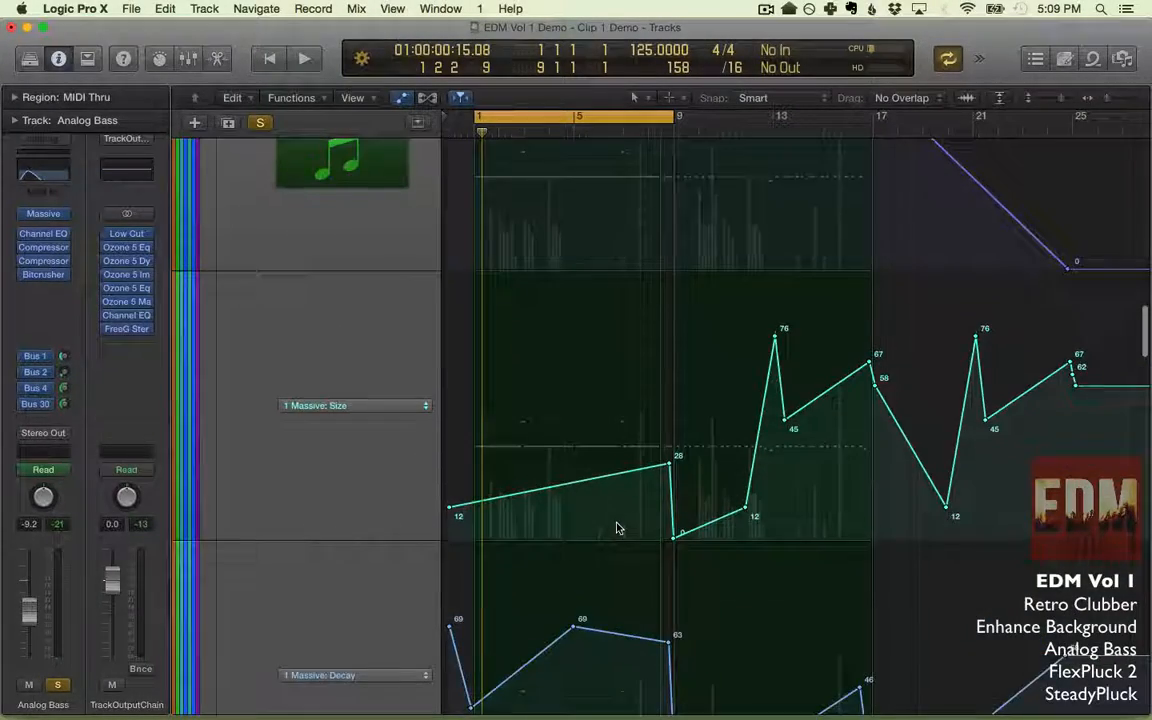
scroll(617, 528, "up", 6)
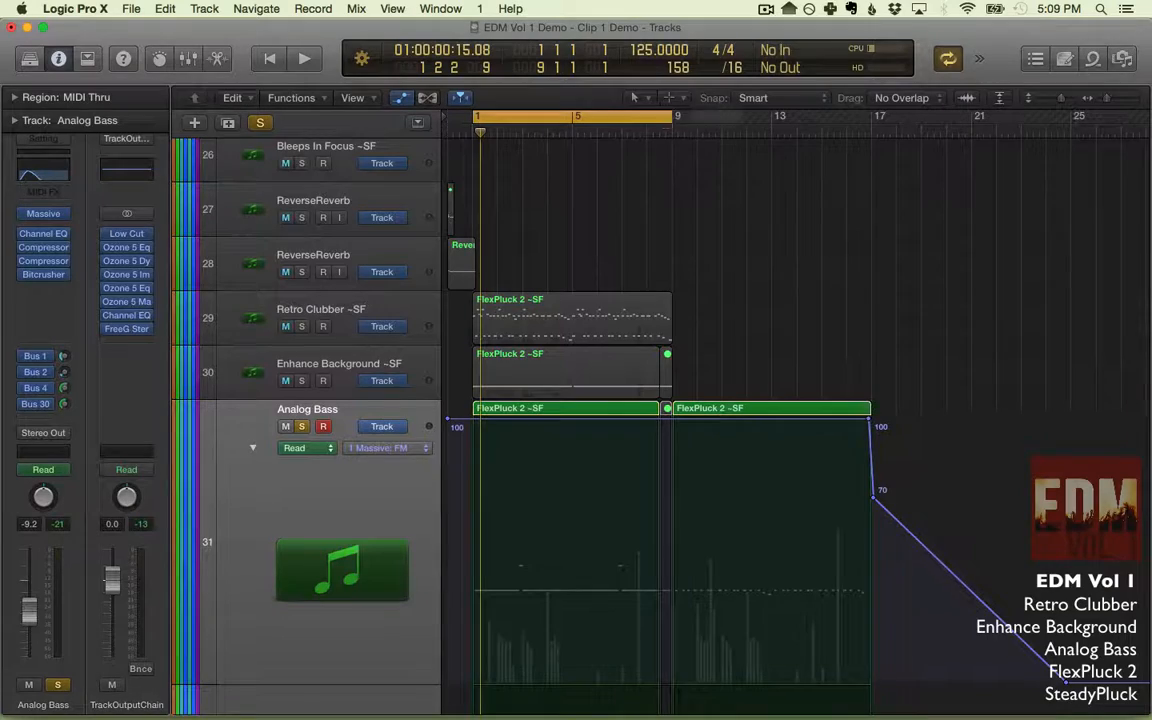
Extend the cycle range to bar 17 and bring the Decay and High Cut Frequency lanes into view.
left_click_drag(671, 118, 878, 133)
scroll(787, 247, "down", 10)
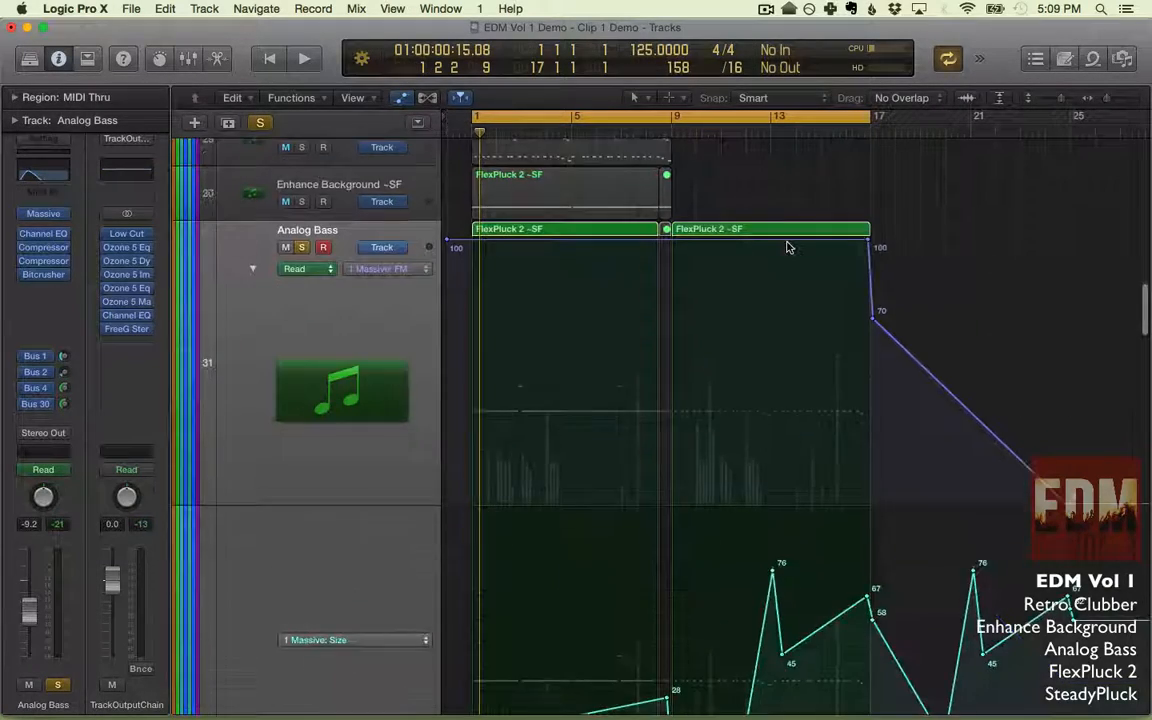
scroll(787, 247, "down", 2)
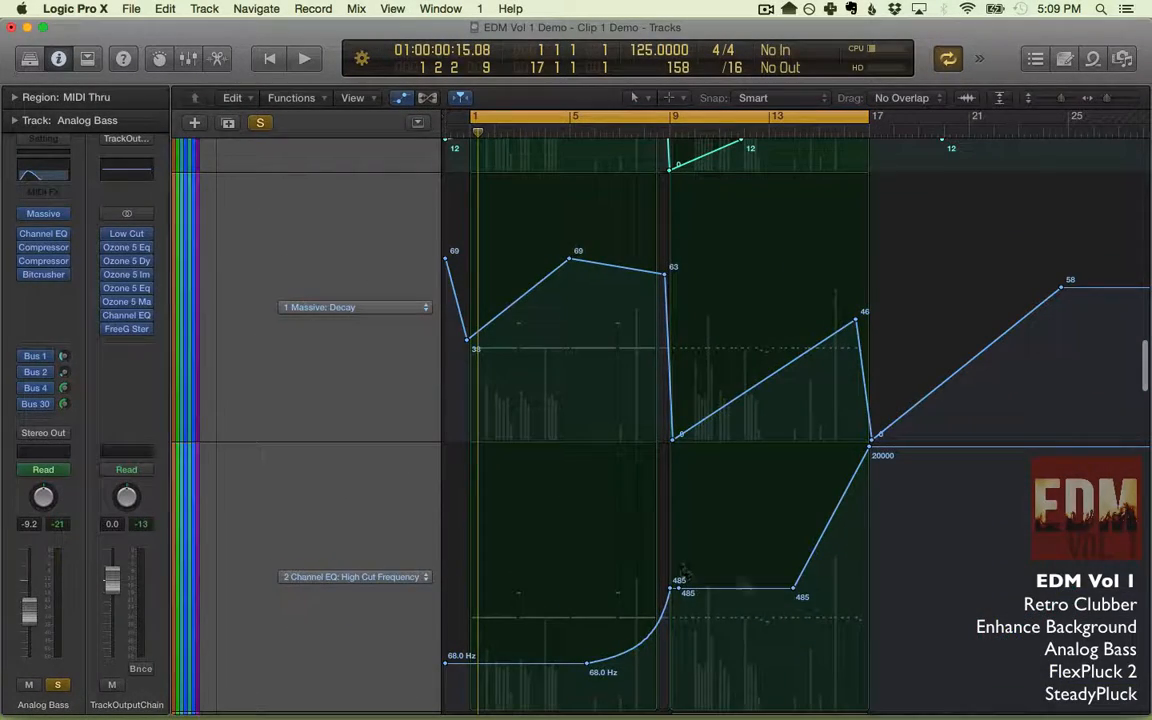
Examine Analog Bass's Massive FM, Size, Decay and Channel EQ High Cut Frequency automation across bars 1 to 17.
scroll(829, 605, "up", 3)
scroll(771, 478, "up", 5)
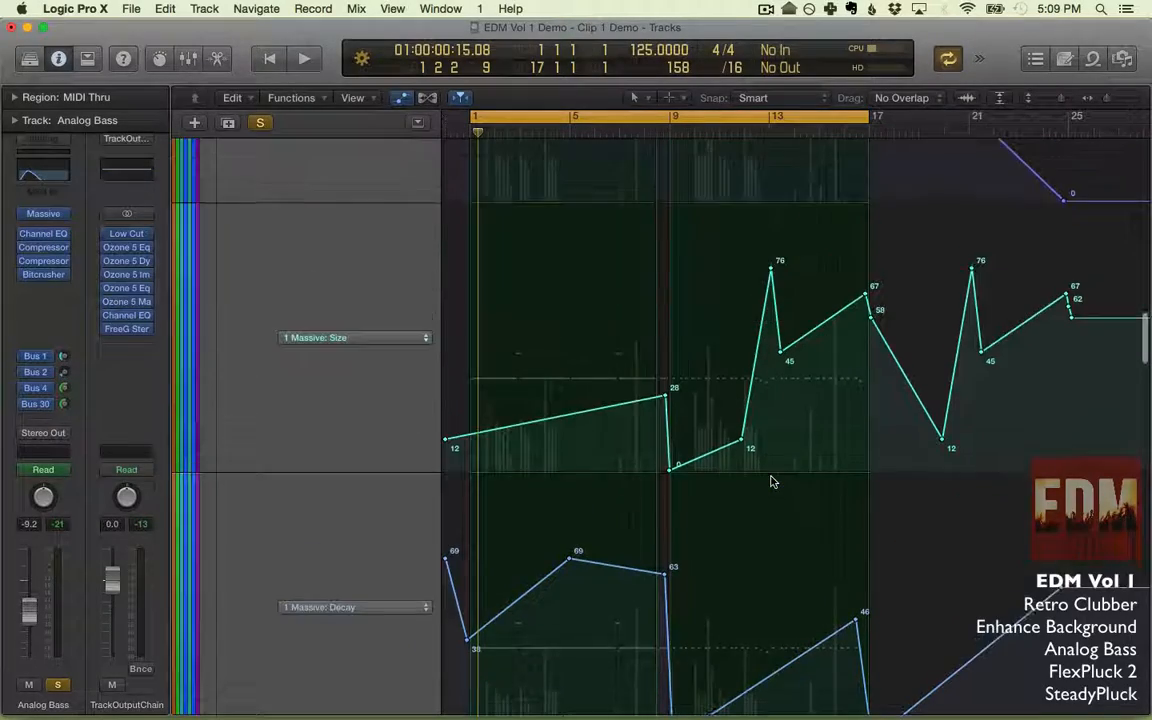
scroll(805, 404, "up", 9)
scroll(806, 403, "down", 7)
scroll(806, 403, "down", 10)
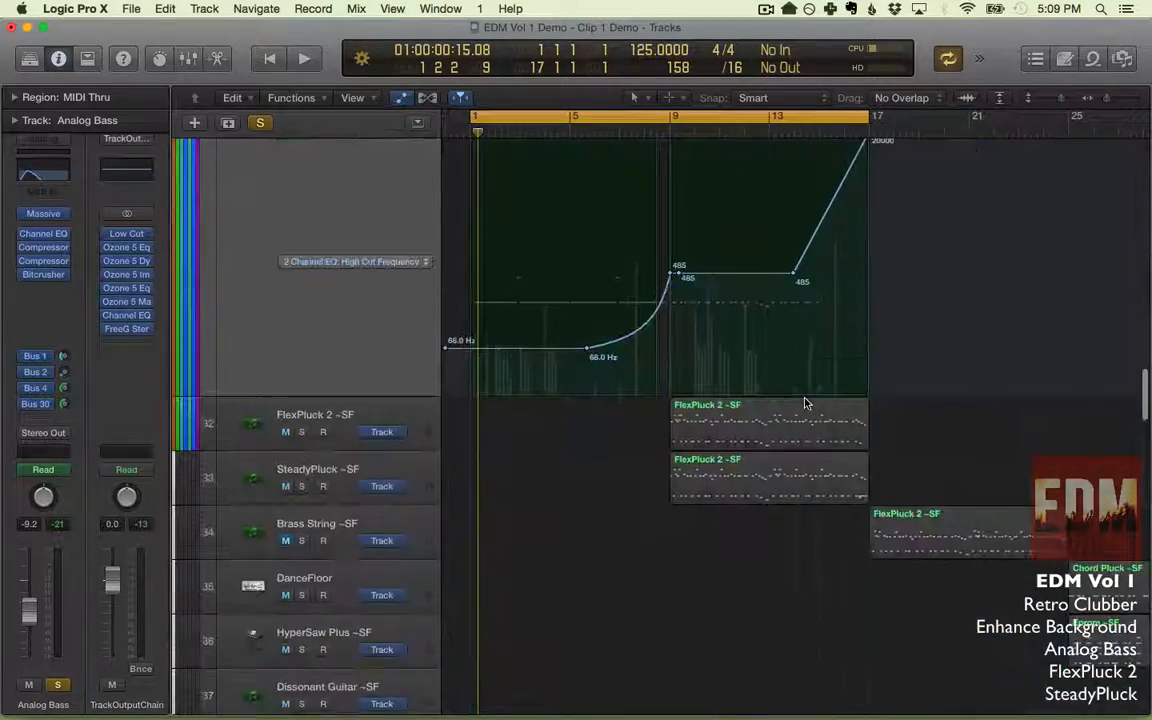
scroll(806, 403, "up", 15)
scroll(806, 403, "down", 10)
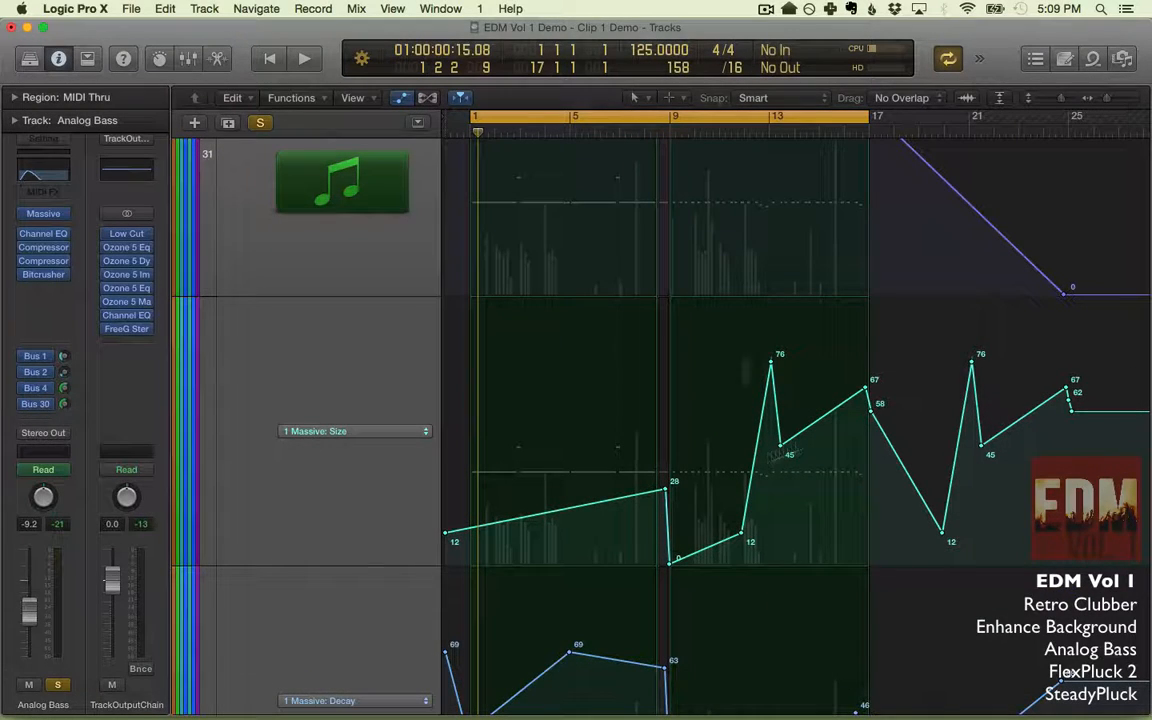
scroll(702, 393, "up", 4)
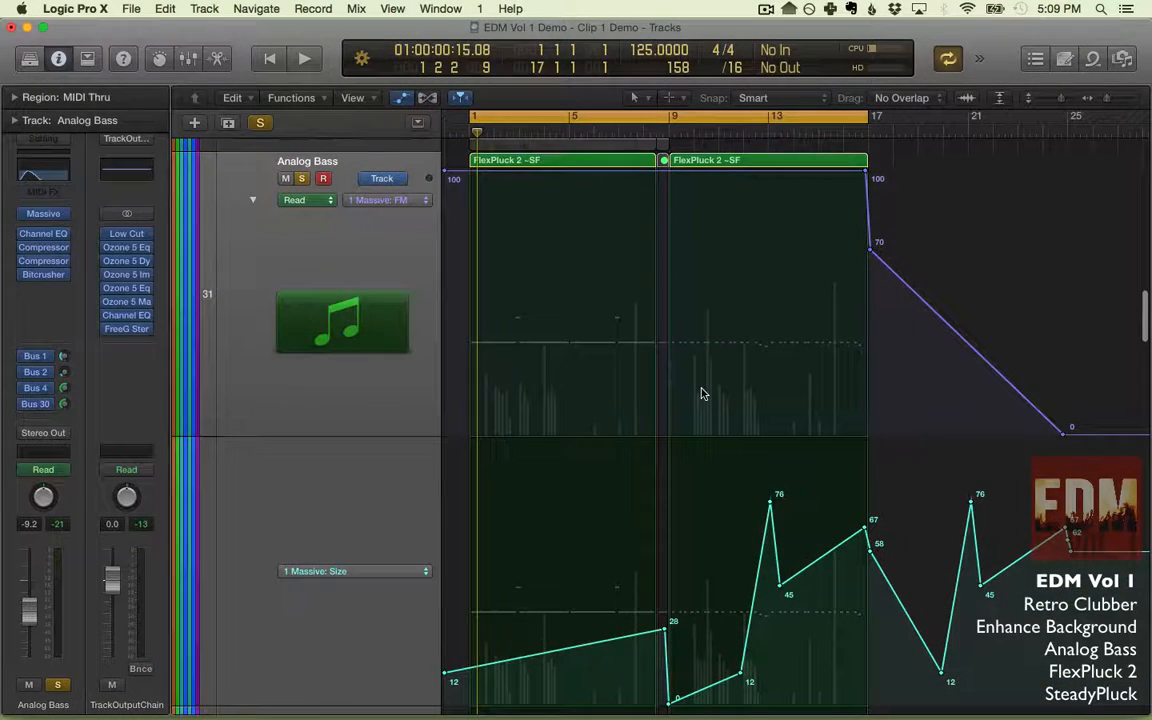
Play Analog Bass from bar 1, switching the automation view off and back on to see its regions in the arrangement.
key("space")
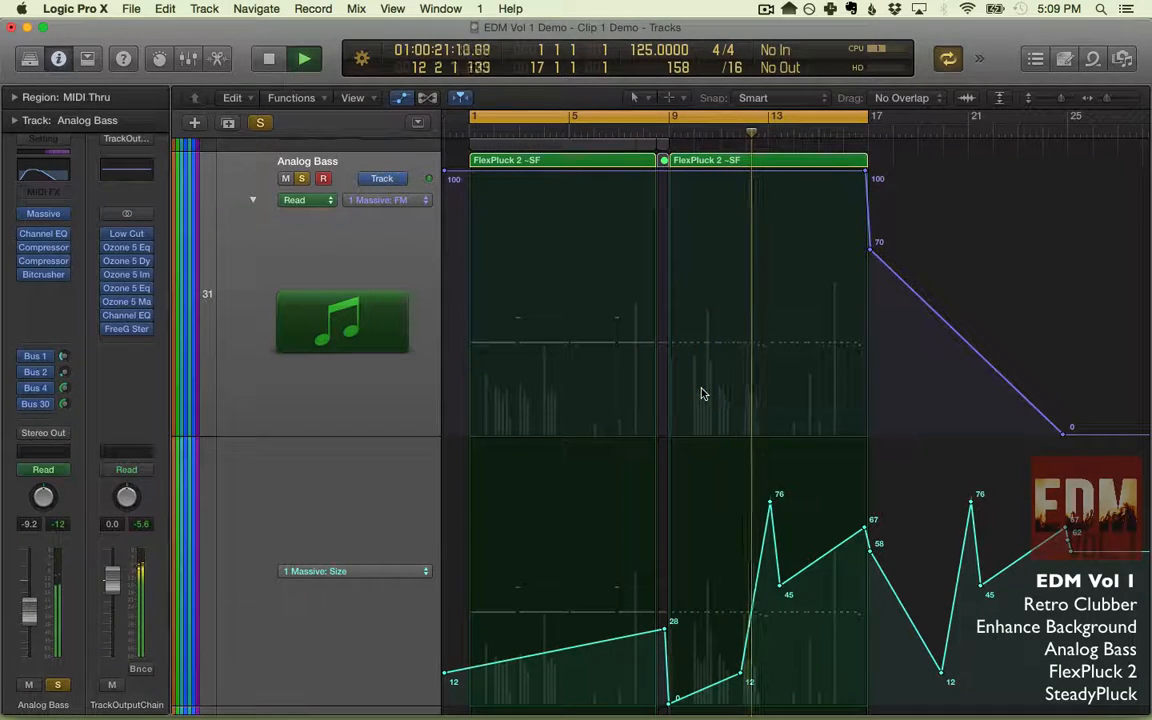
scroll(701, 393, "down", 3)
scroll(701, 393, "right", 2)
key("a")
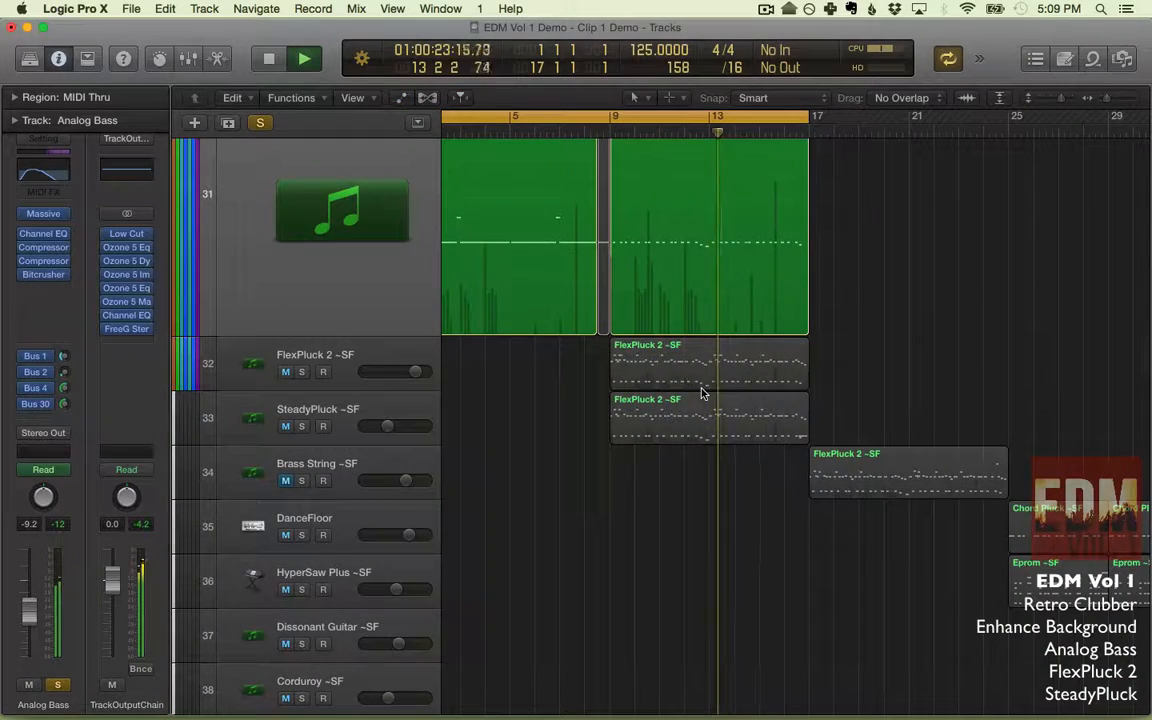
scroll(701, 393, "up", 8)
scroll(701, 393, "down", 3)
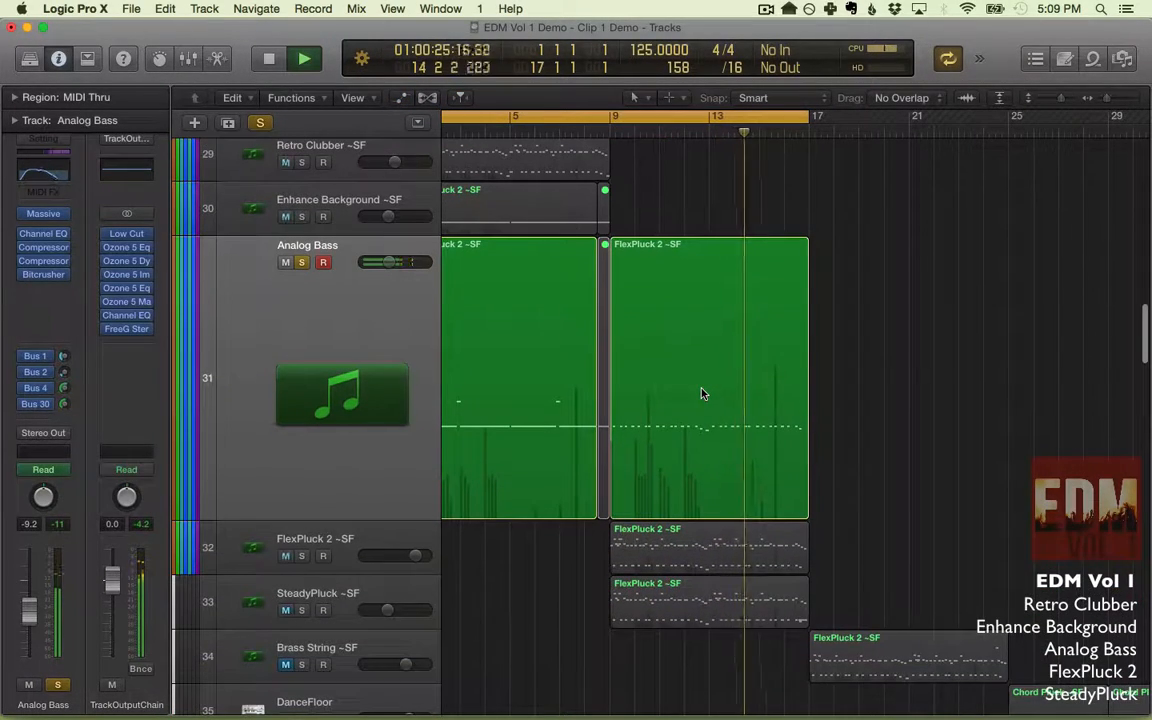
key("a")
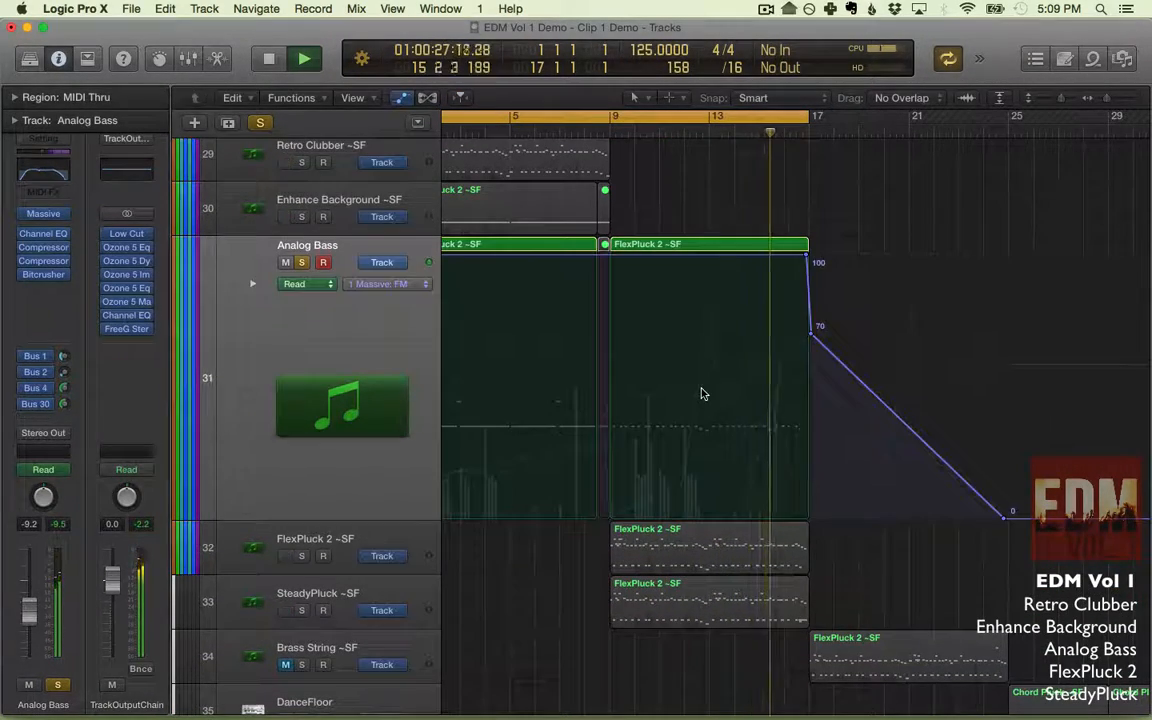
Check Analog Bass's automation parameter choices and additional lanes, stop playback, and hide the automation view.
left_click(400, 288)
left_click(402, 277)
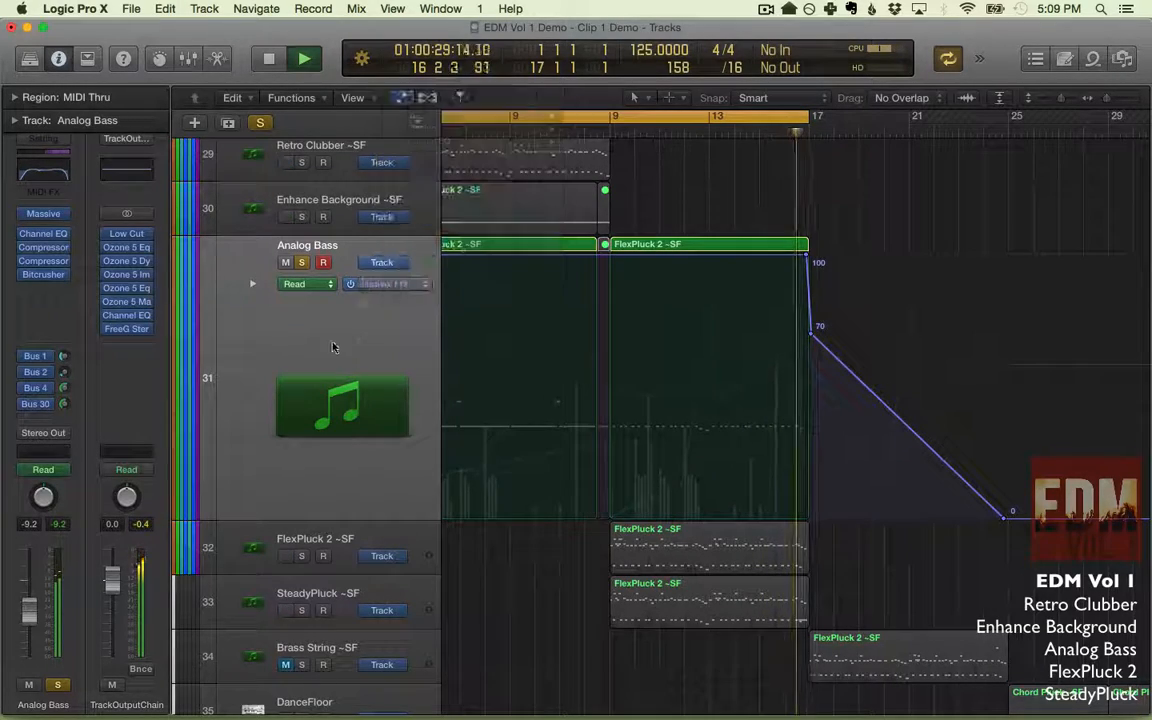
left_click(251, 285)
key("space")
key("a")
scroll(603, 363, "down", 4)
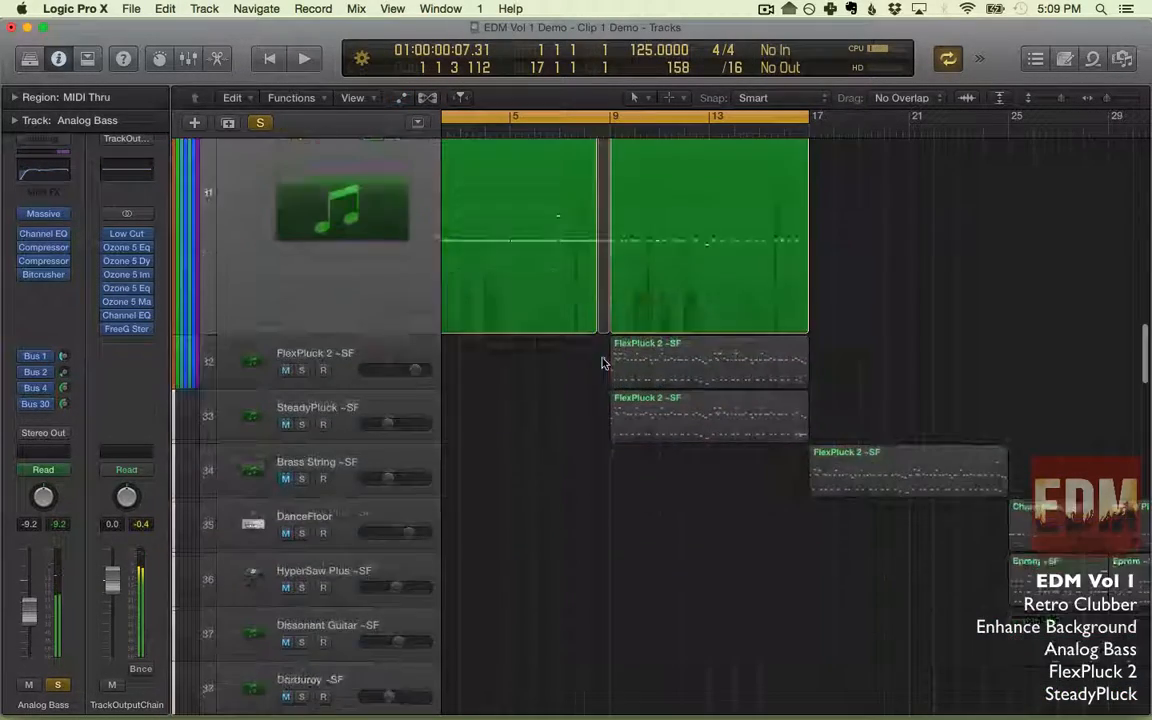
Show automation again, expand Analog Bass's lanes, and examine the Massive Decay and Channel EQ High Cut Frequency curves.
key("a")
scroll(603, 363, "up", 3)
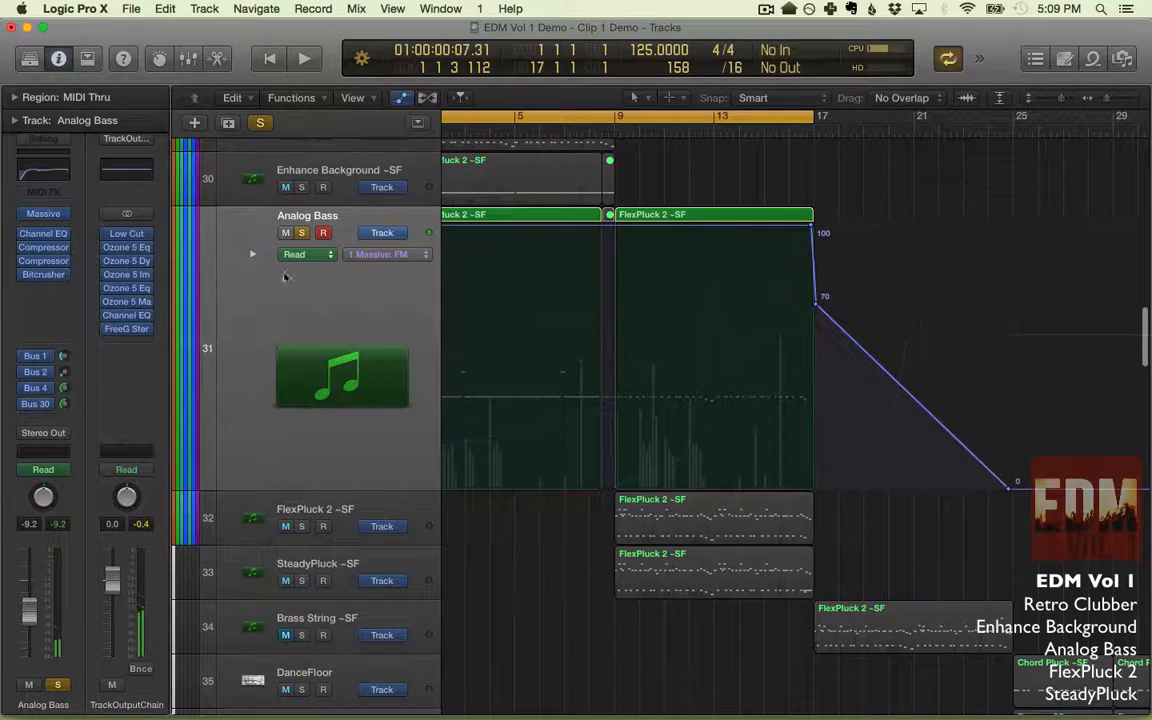
left_click(251, 254)
scroll(391, 285, "down", 5)
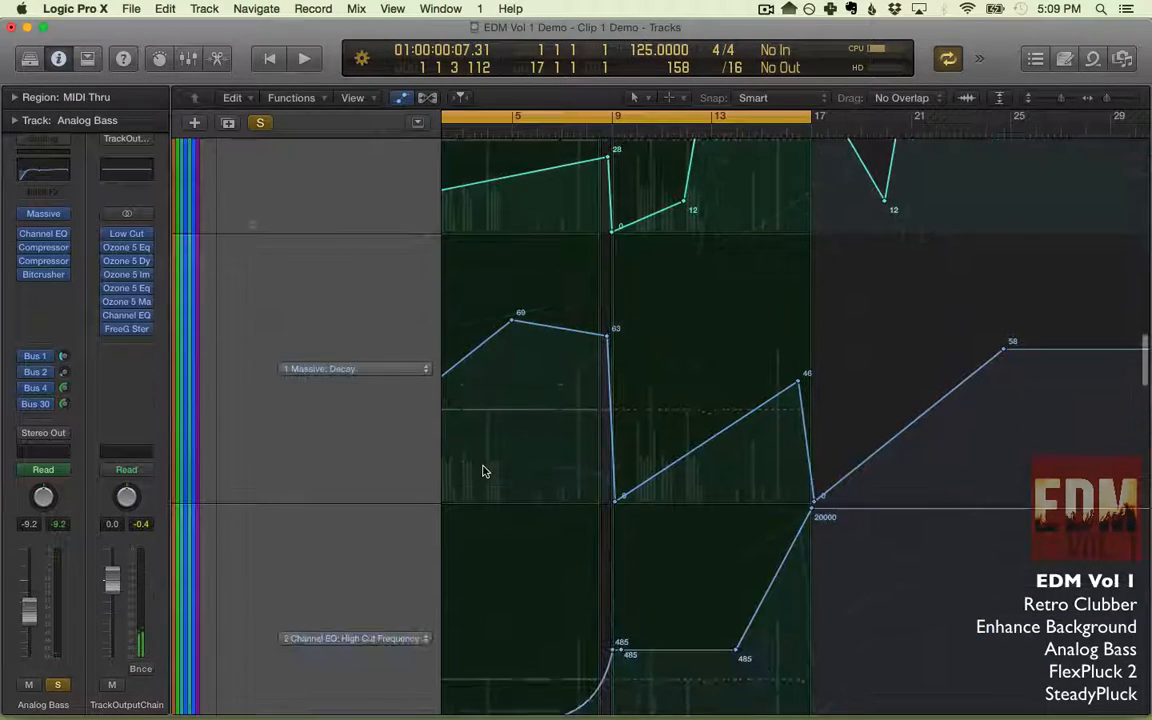
scroll(657, 488, "down", 3)
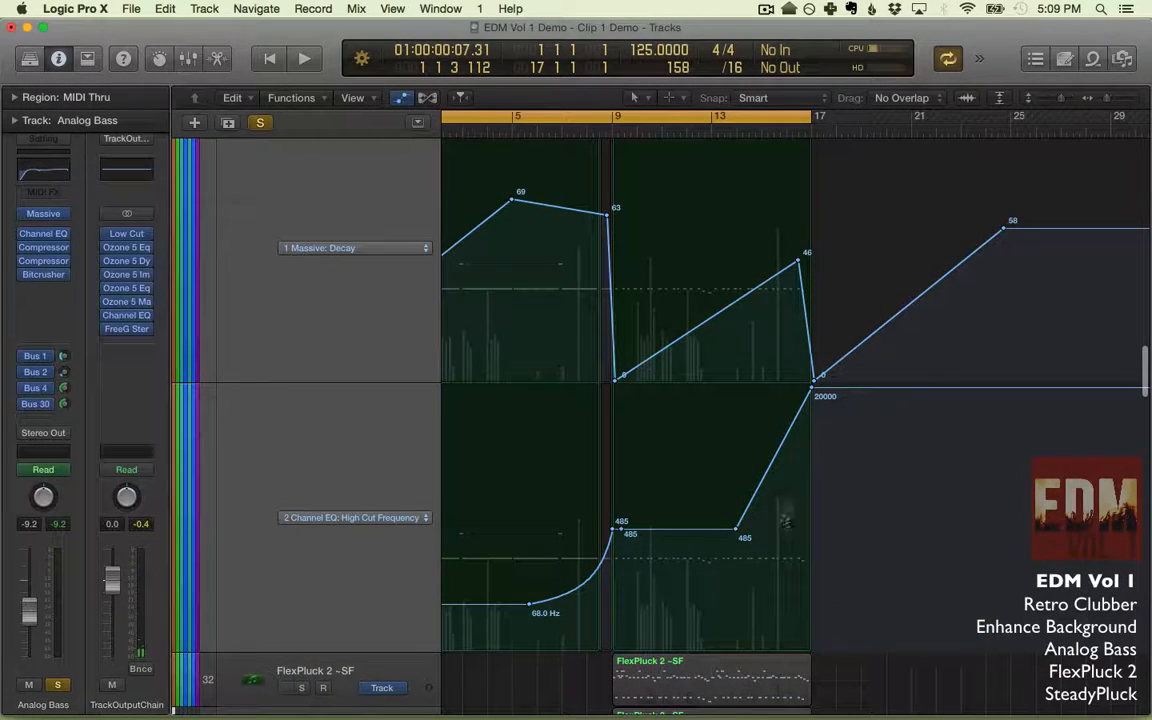
scroll(755, 610, "up", 3)
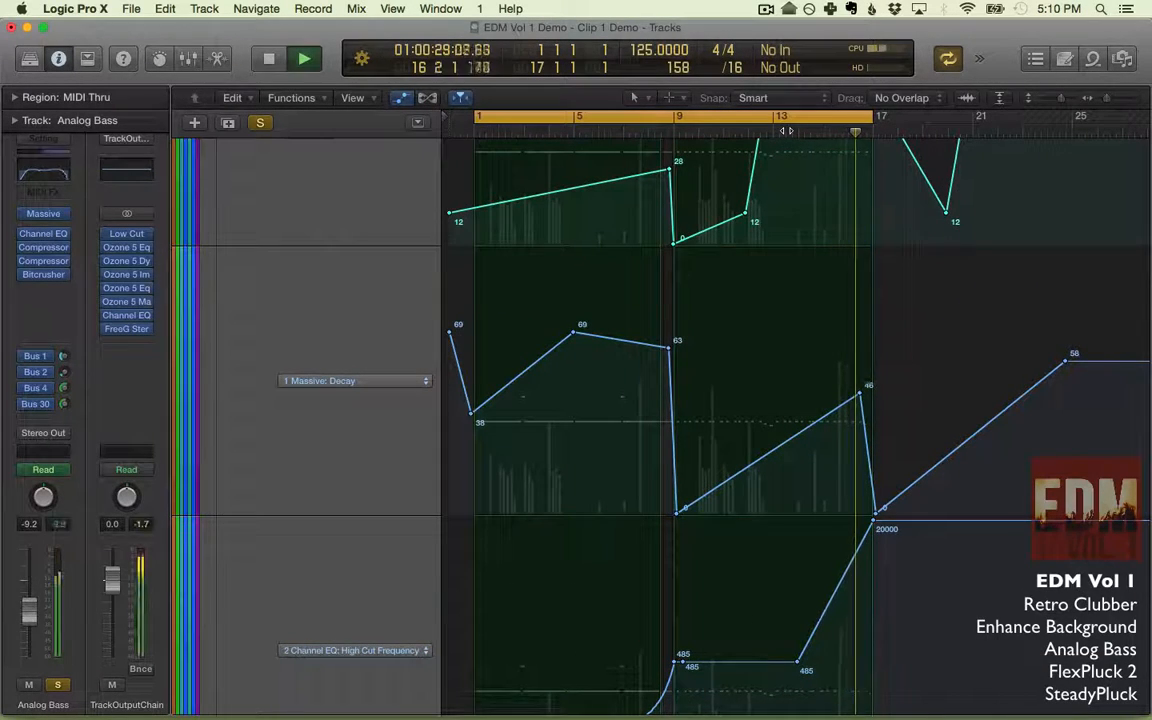
Hide automation, stop playback, and set the cycle range to bars 9 to 17.
key("a")
key("space")
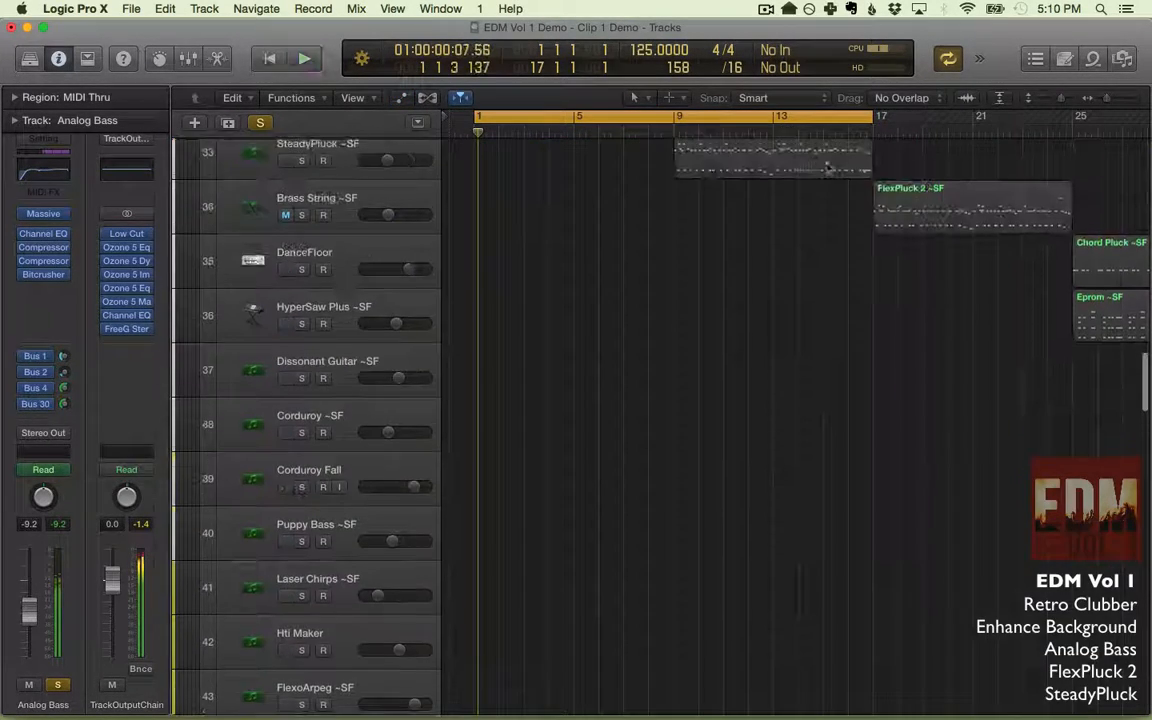
left_click_drag(674, 117, 868, 120)
scroll(830, 260, "up", 5)
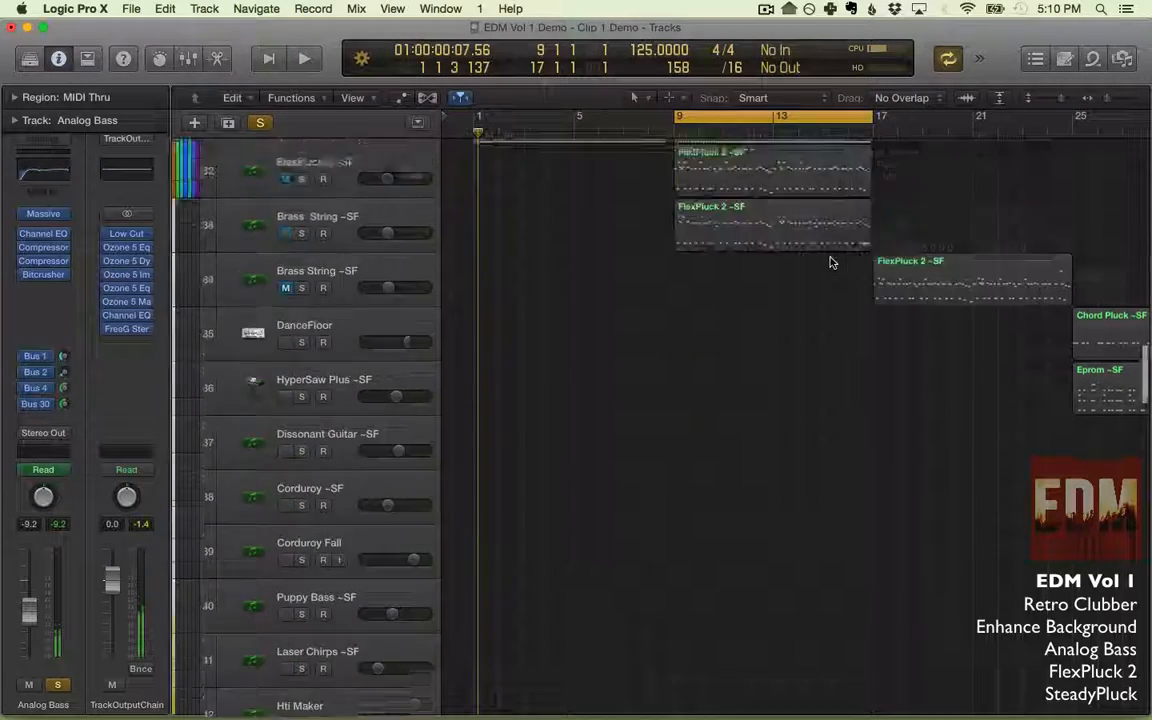
Solo FlexPluck 2 alongside Analog Bass and audition the section from bar 9, briefly trying SteadyPluck's solo.
left_click(302, 504)
key("space")
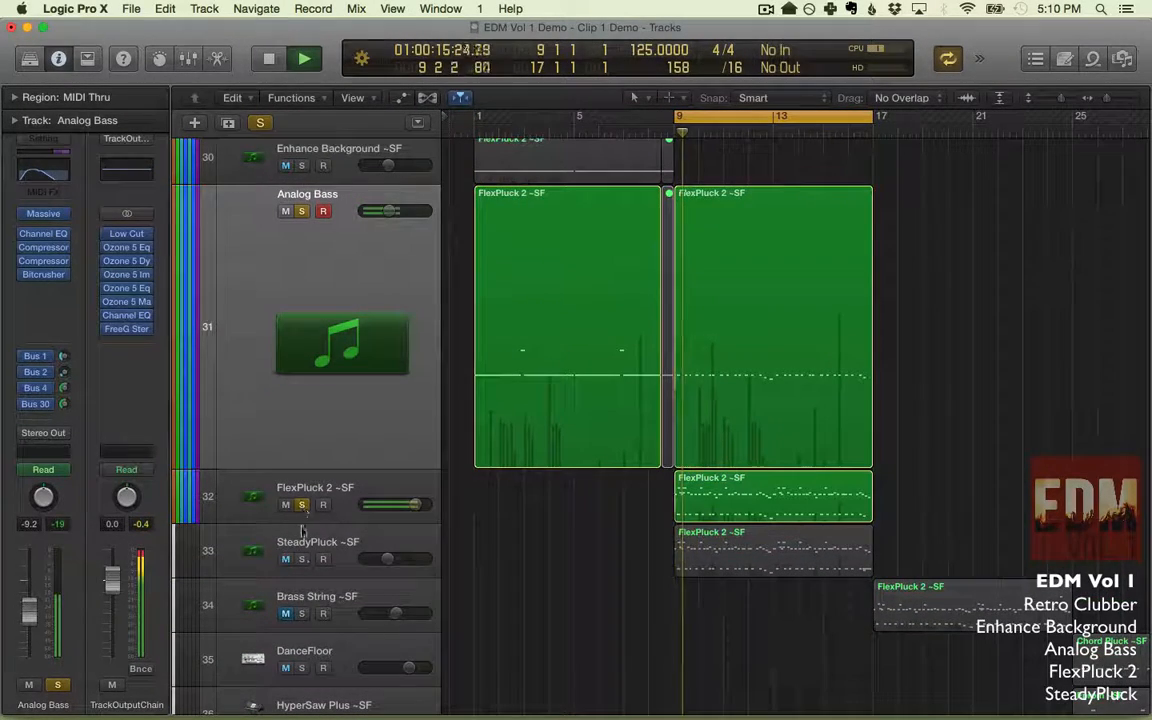
left_click(302, 559)
left_click(302, 559)
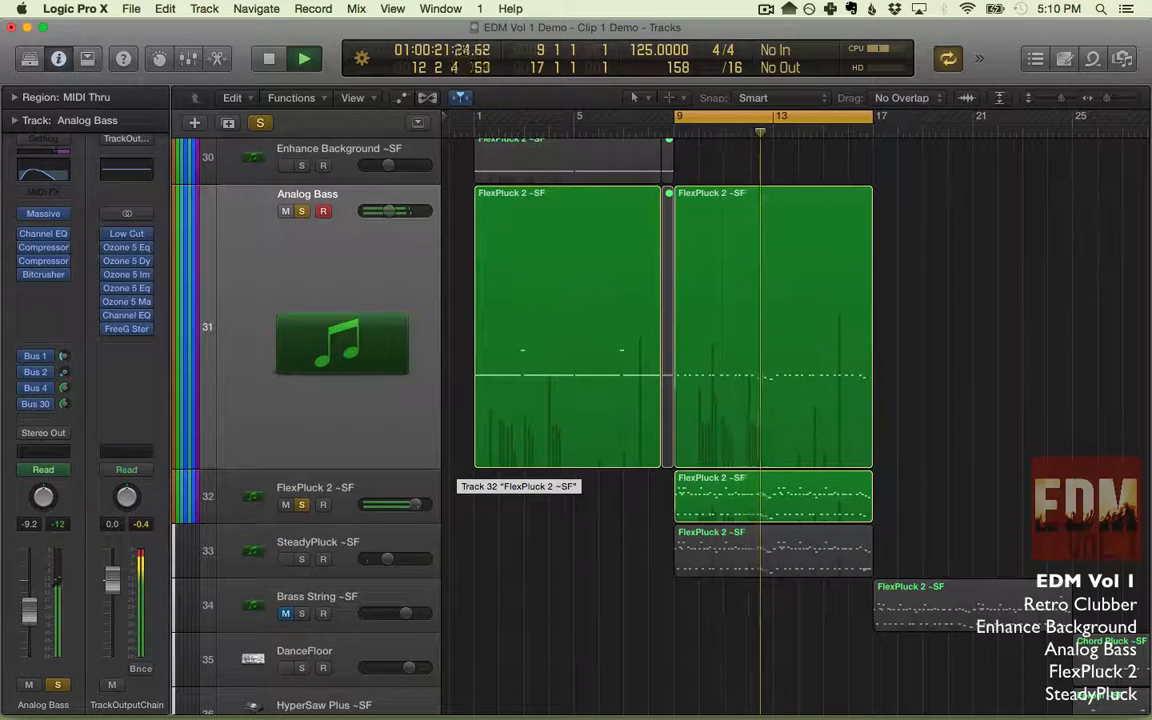
key("space")
Move the cycle range to bars 1 to 9 and expand Analog Bass's automation to its Size and Decay lanes.
left_click_drag(478, 118, 674, 122)
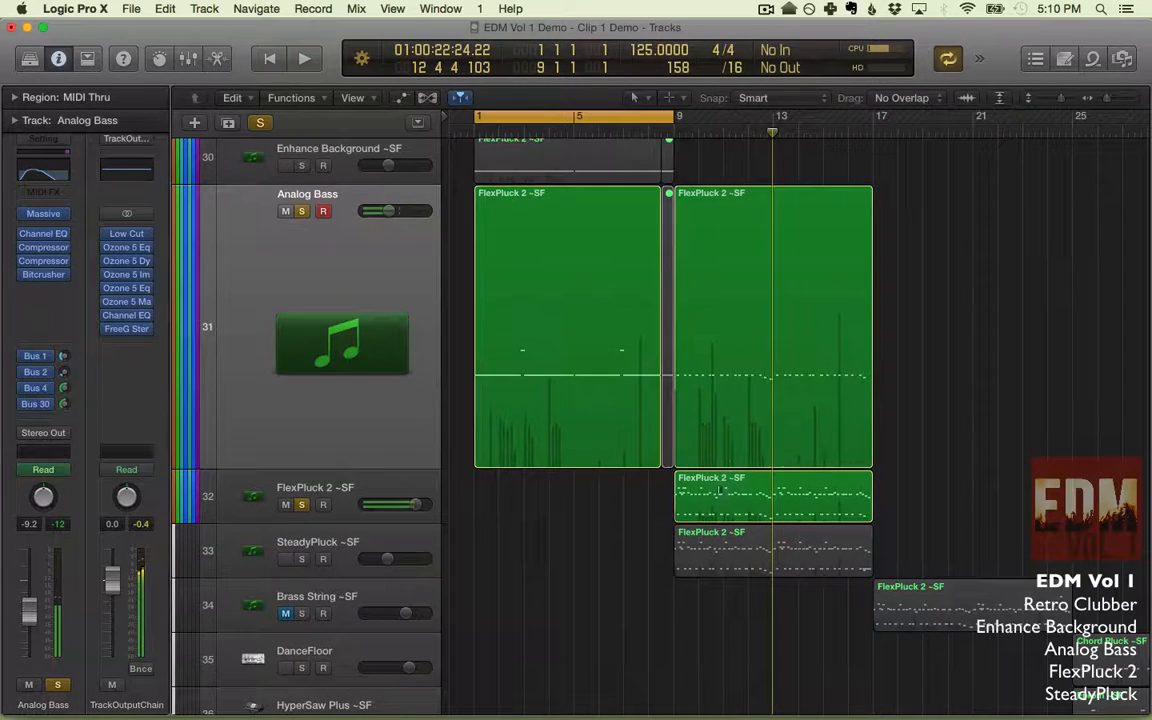
left_click(505, 192)
key("a")
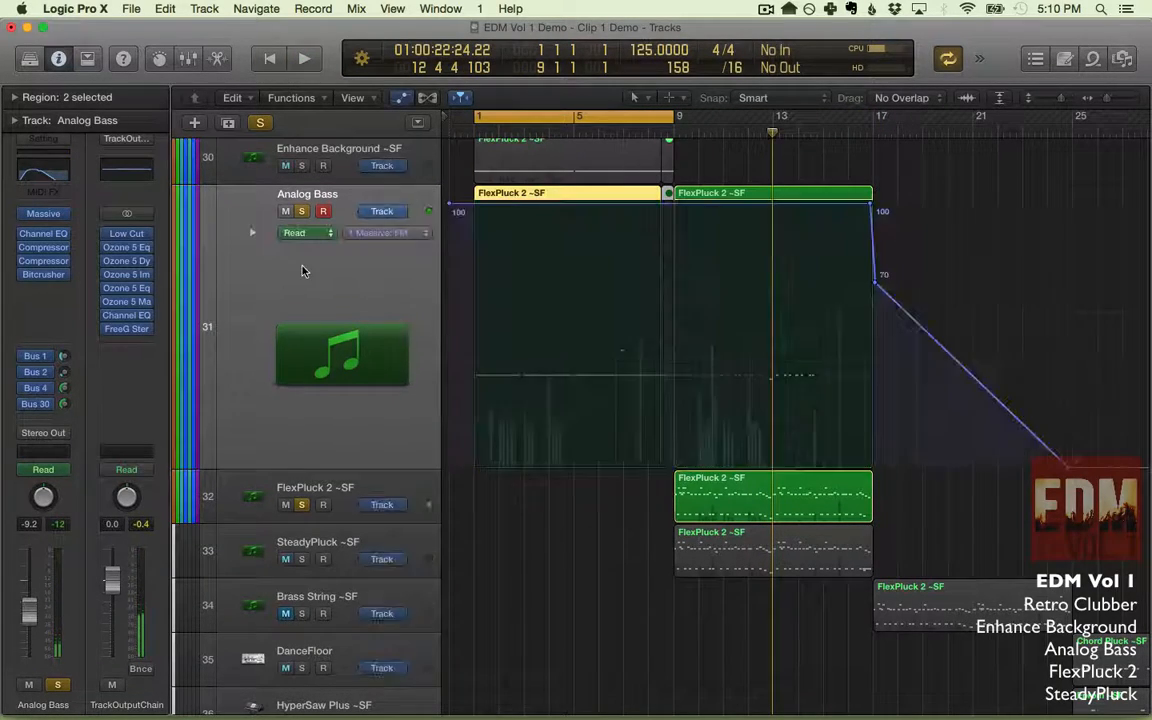
left_click(251, 236)
scroll(555, 395, "down", 10)
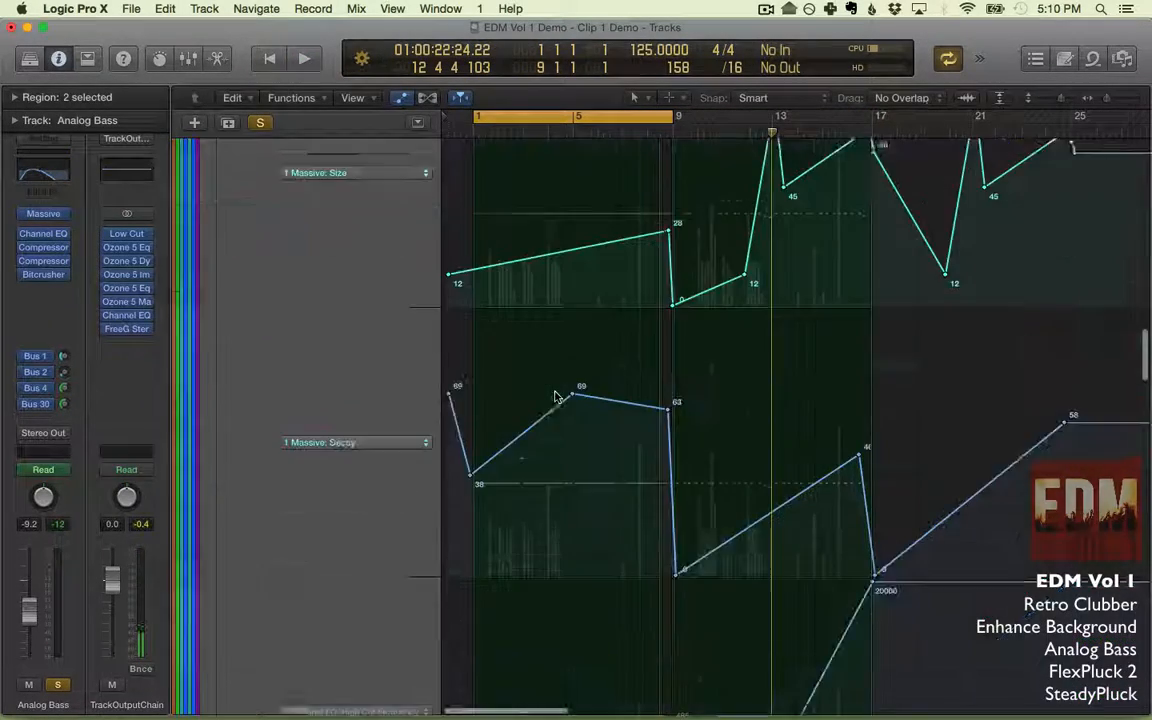
Compare Analog Bass's regions with its Massive FM curve by toggling the automation view, leaving automation hidden.
key("a")
scroll(556, 397, "up", 5)
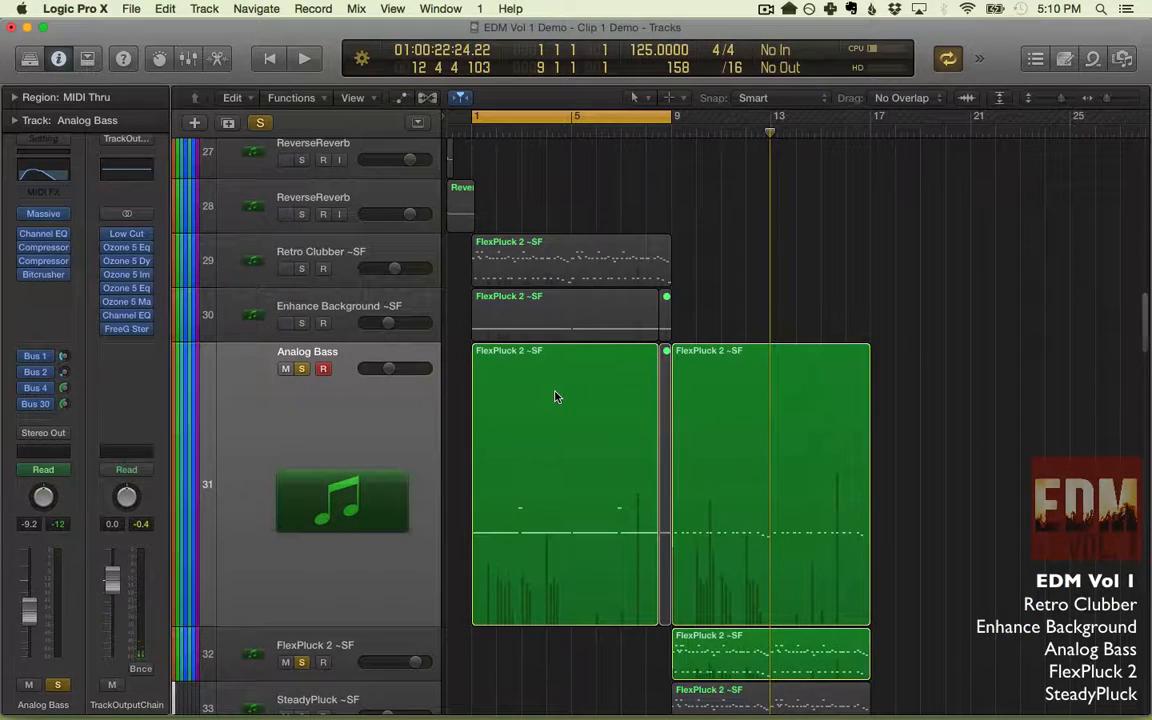
key("a")
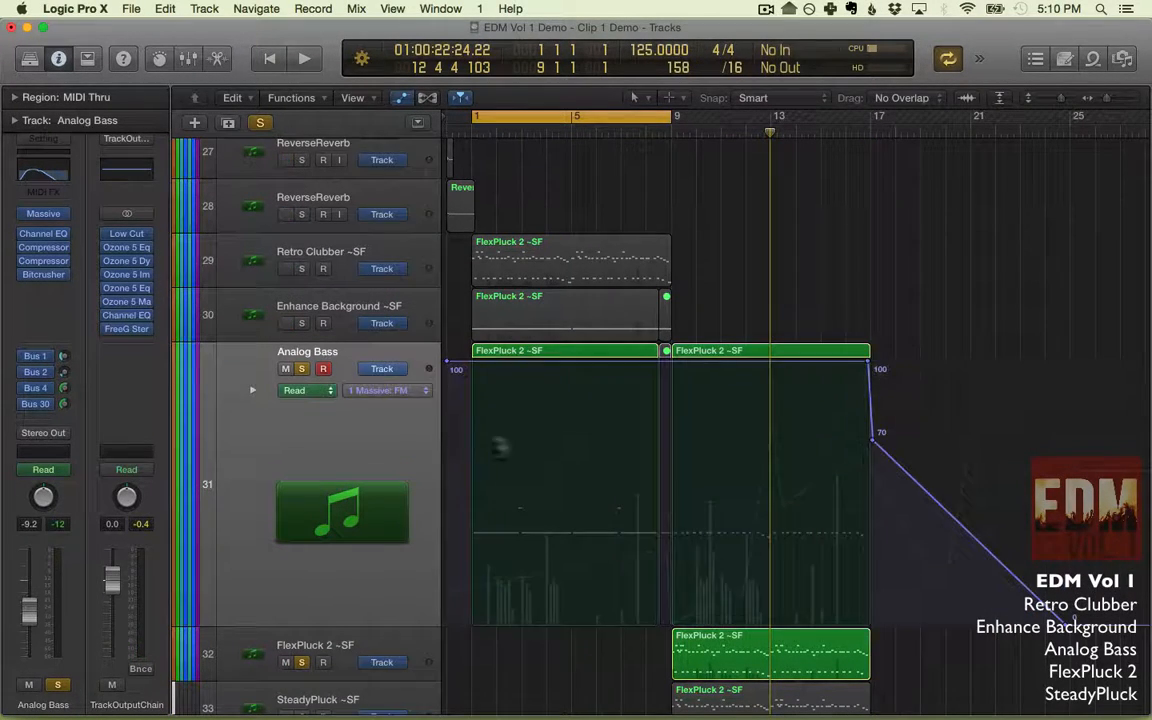
key("a")
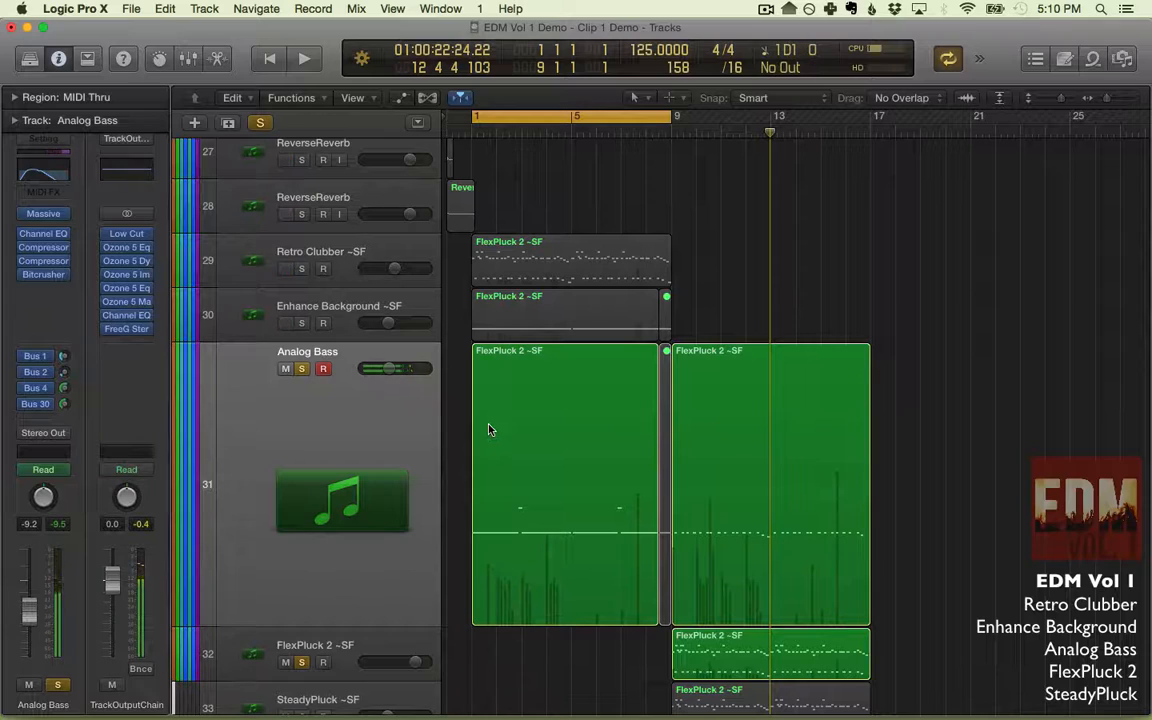
Take Analog Bass out of solo and set the cycle range to bars 9 to 17.
left_click(305, 370)
scroll(458, 380, "down", 5)
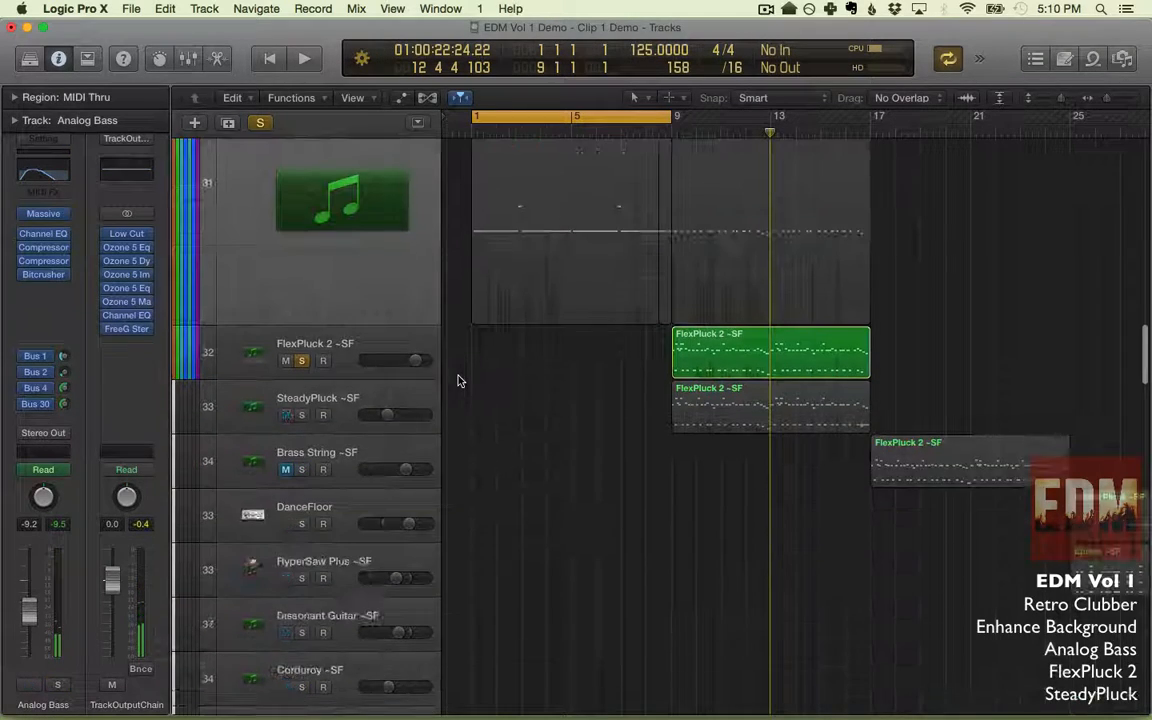
left_click_drag(504, 121, 702, 118)
scroll(703, 276, "up", 5)
scroll(703, 276, "down", 5)
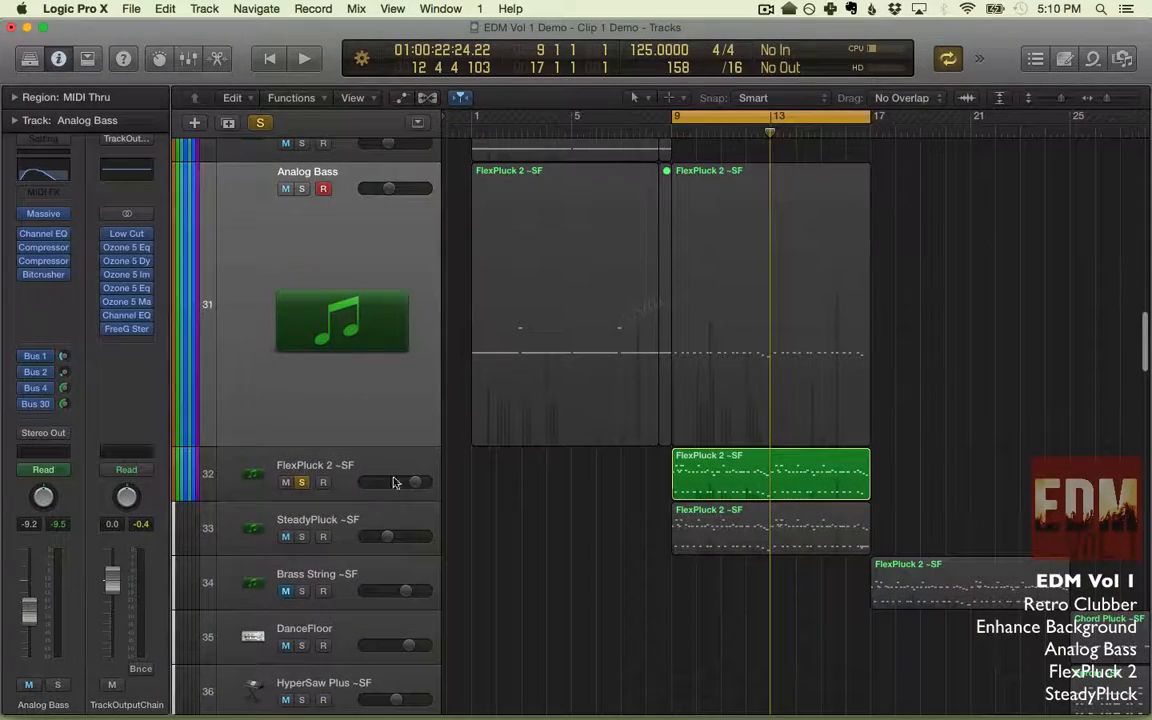
Select the FlexPluck 2 track and enlarge the timeline horizontally around its region at bars 9 to 17.
left_click(319, 463)
key("super+Right")
key("super+Right")
key("super+Right")
scroll(583, 409, "right", 2)
scroll(583, 409, "left", 2)
scroll(583, 409, "up", 2)
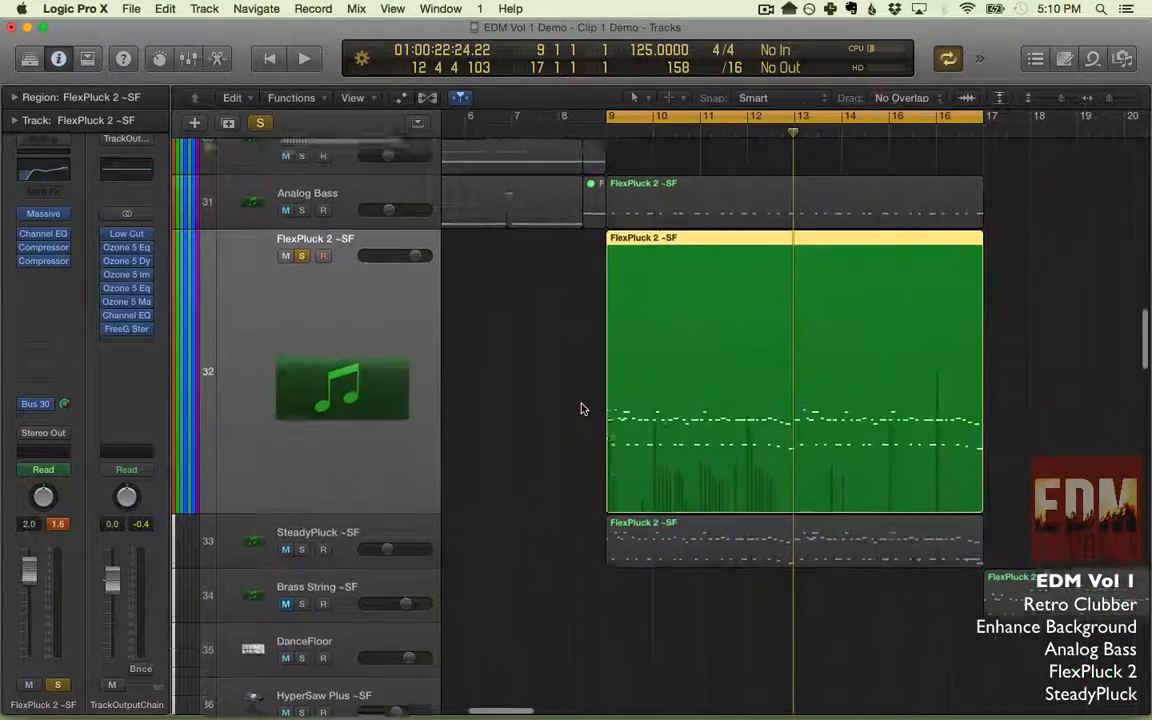
Show FlexPluck 2's automation, expand its lanes, and examine the Massive Delay, Cutoff, Sustain and Walk curves.
key("a")
key("a")
key("a")
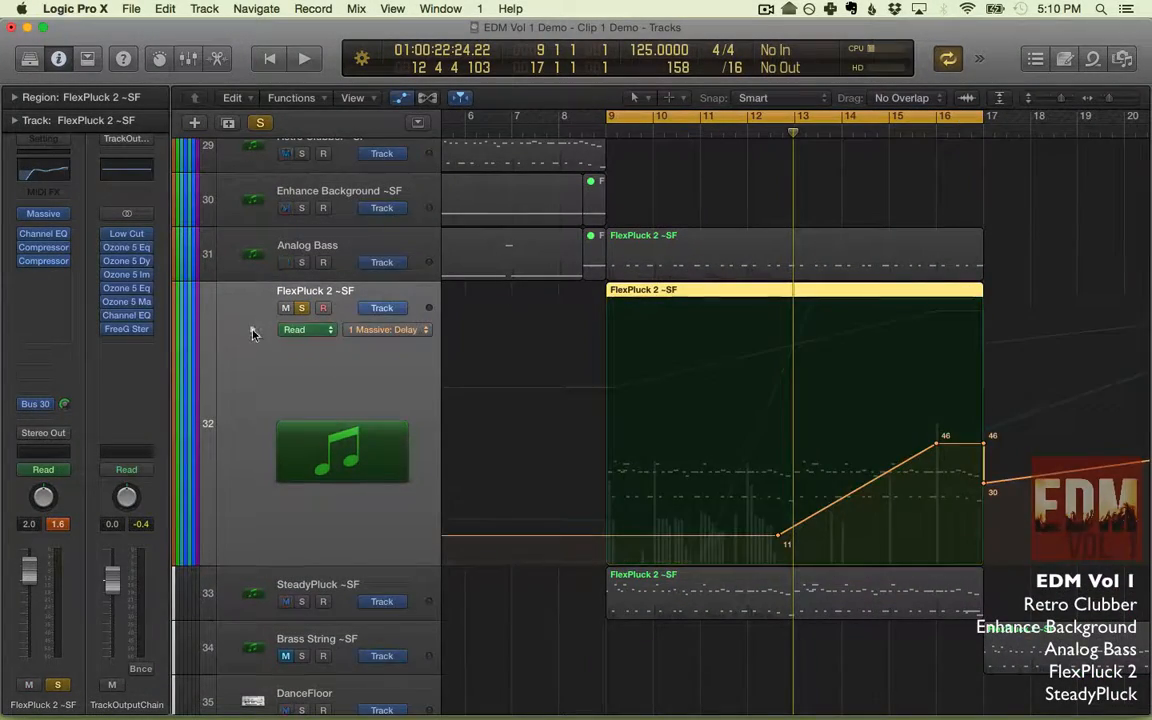
left_click(252, 329)
scroll(510, 404, "down", 5)
scroll(510, 404, "down", 10)
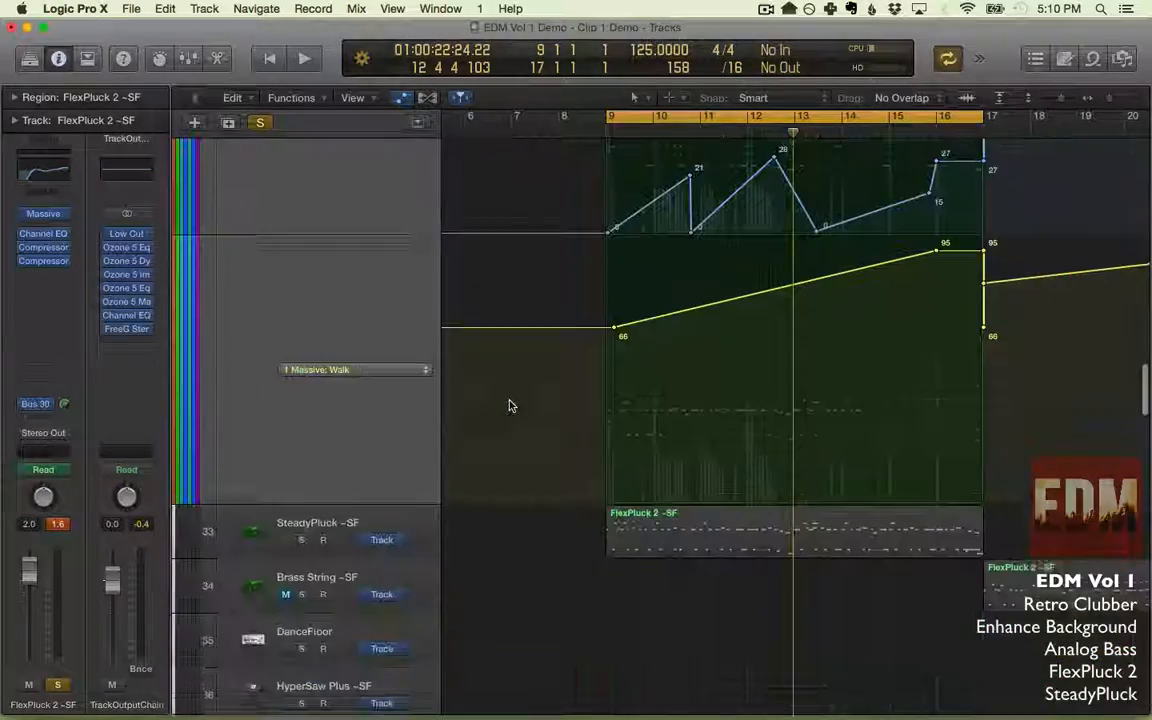
scroll(510, 404, "up", 10)
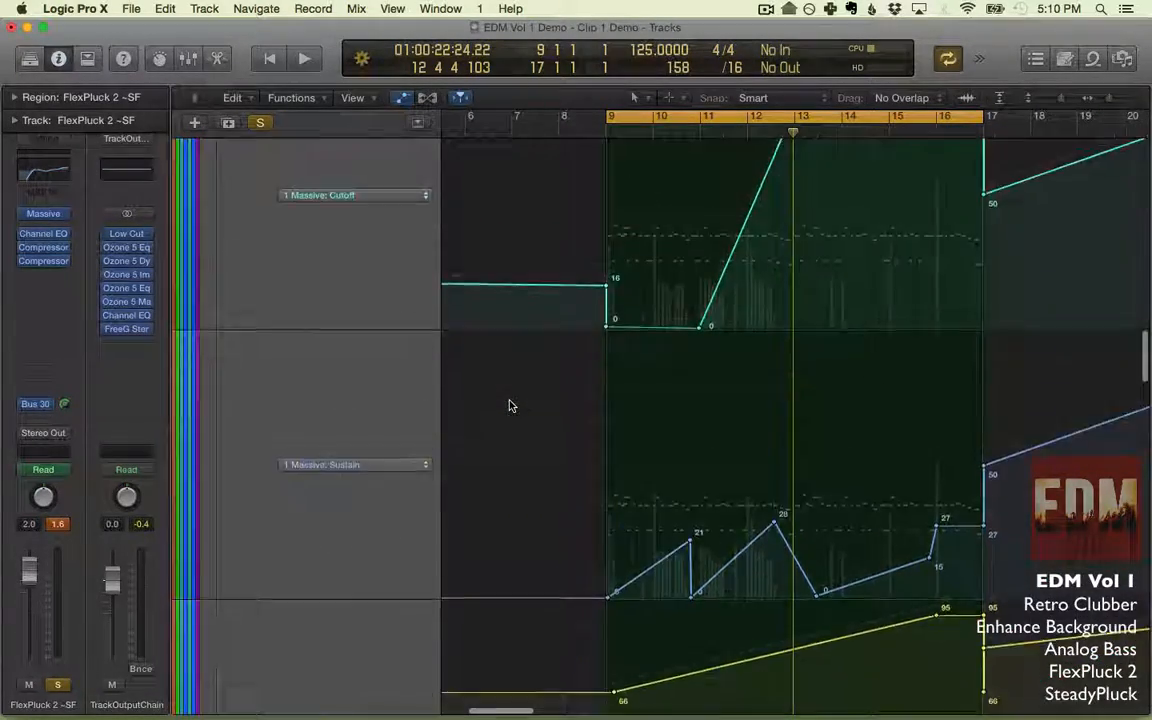
scroll(508, 405, "up", 3)
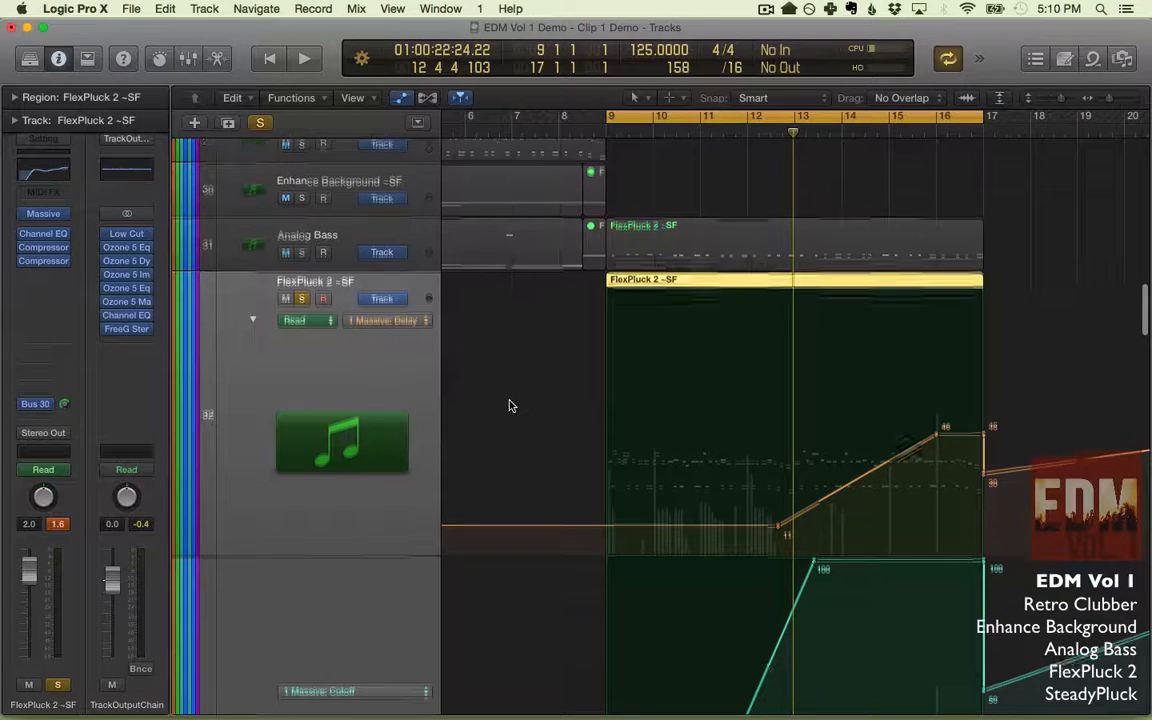
Check FlexPluck 2's list of automated Massive parameters, expand its lanes again, and inspect the Cutoff curve.
left_click(414, 319)
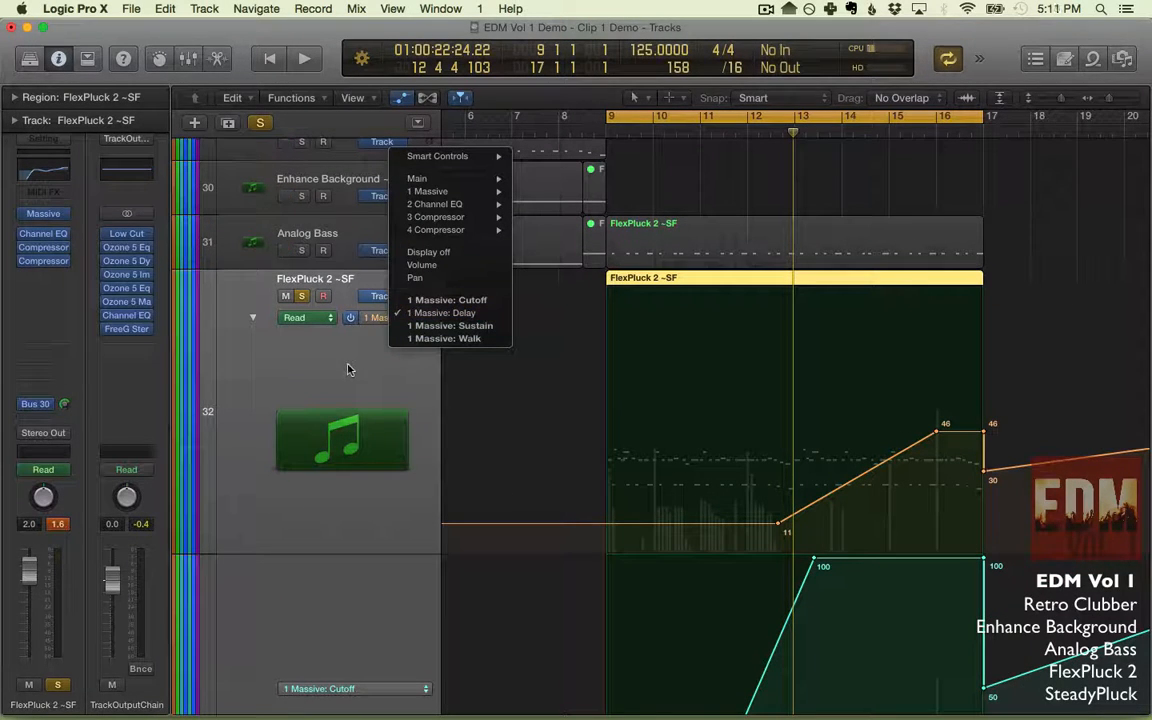
left_click(600, 365)
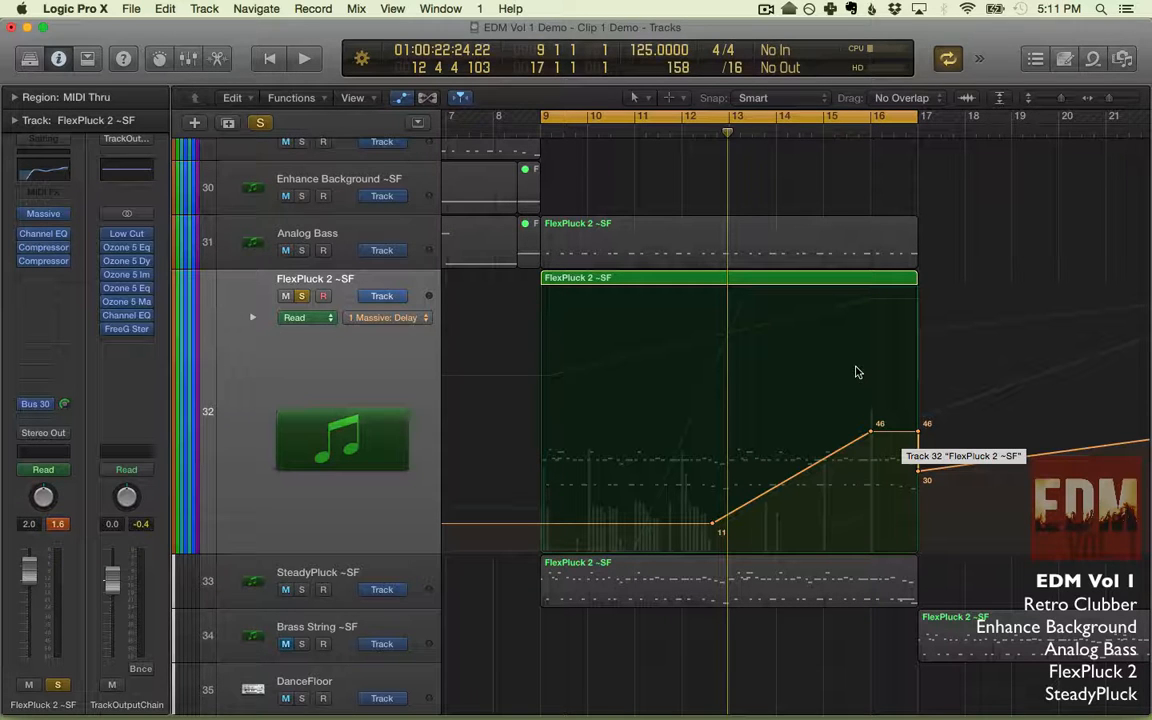
left_click(252, 317)
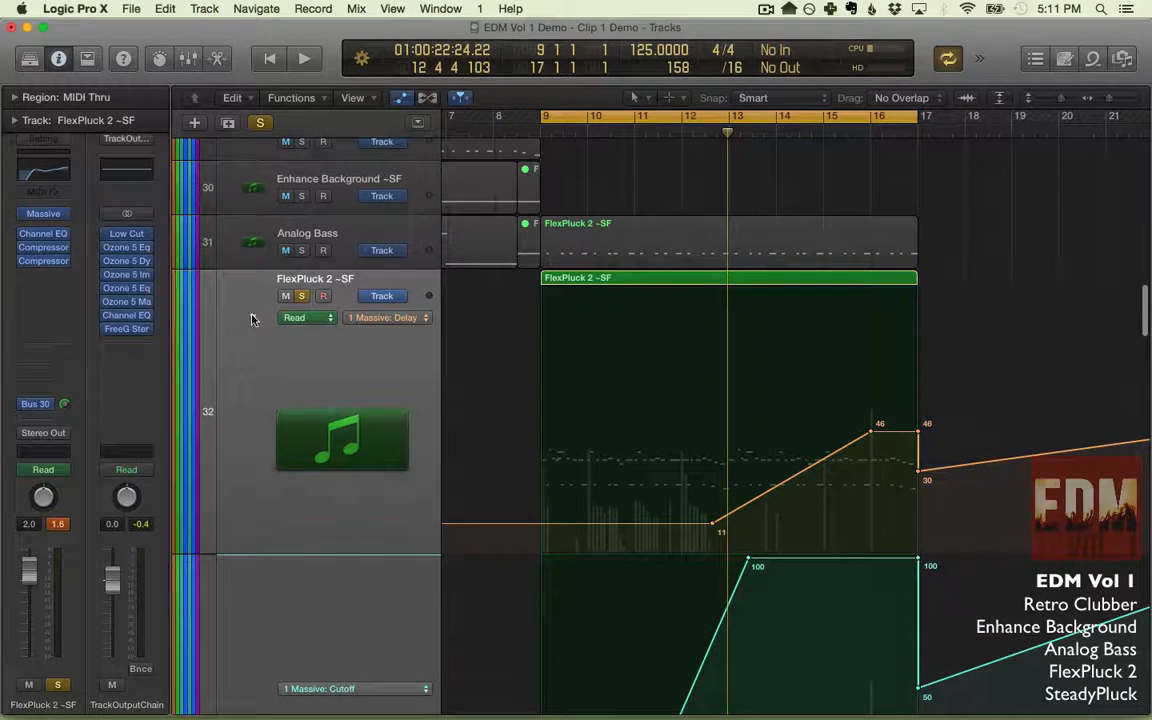
scroll(663, 429, "down", 5)
scroll(667, 429, "down", 1)
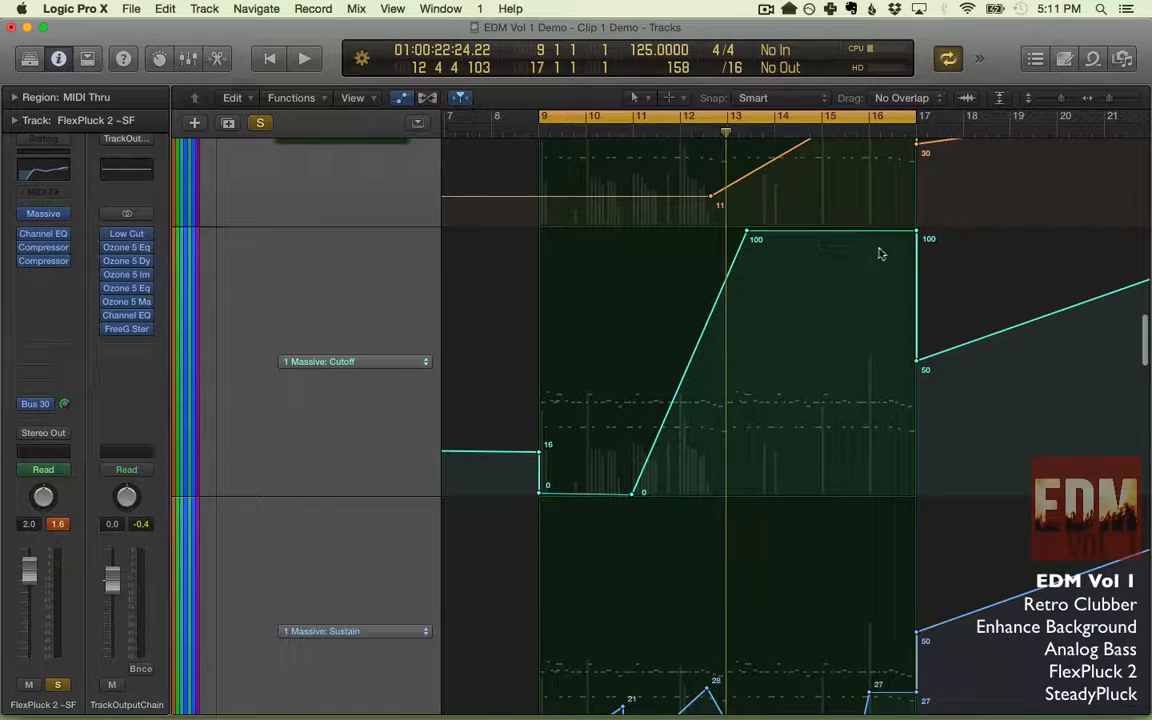
Move the first point of FlexPluck 2's Massive Walk automation curve back to the start of bar 9.
scroll(749, 245, "up", 6)
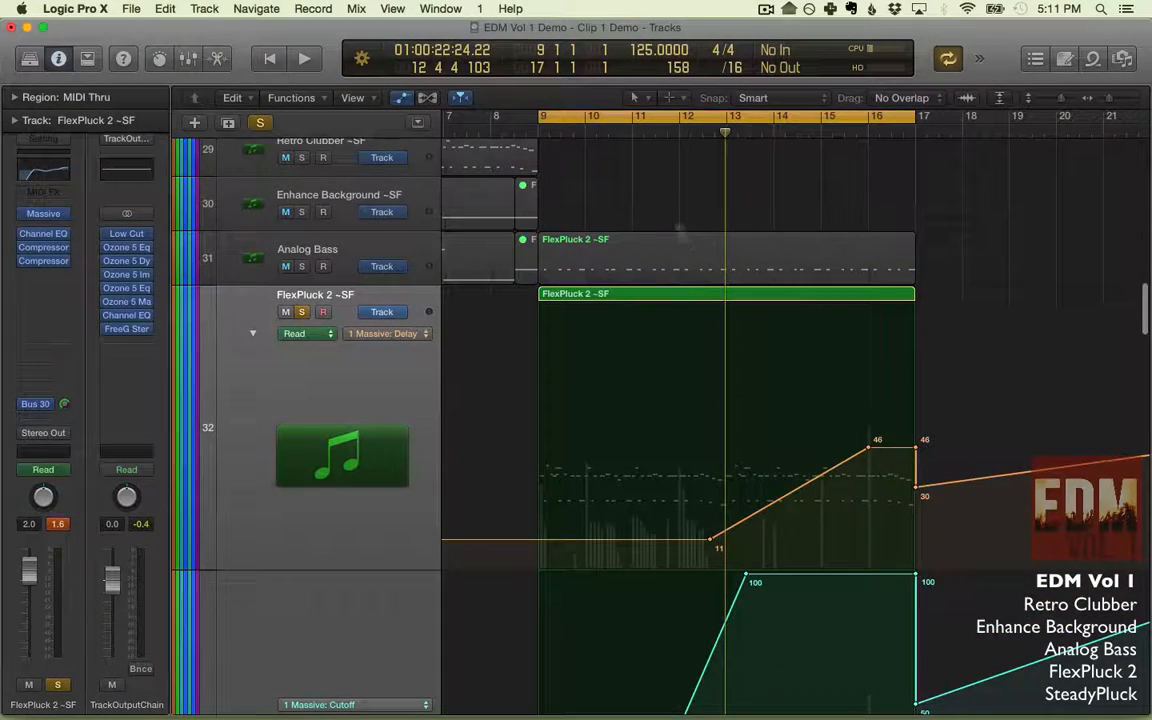
scroll(600, 244, "down", 10)
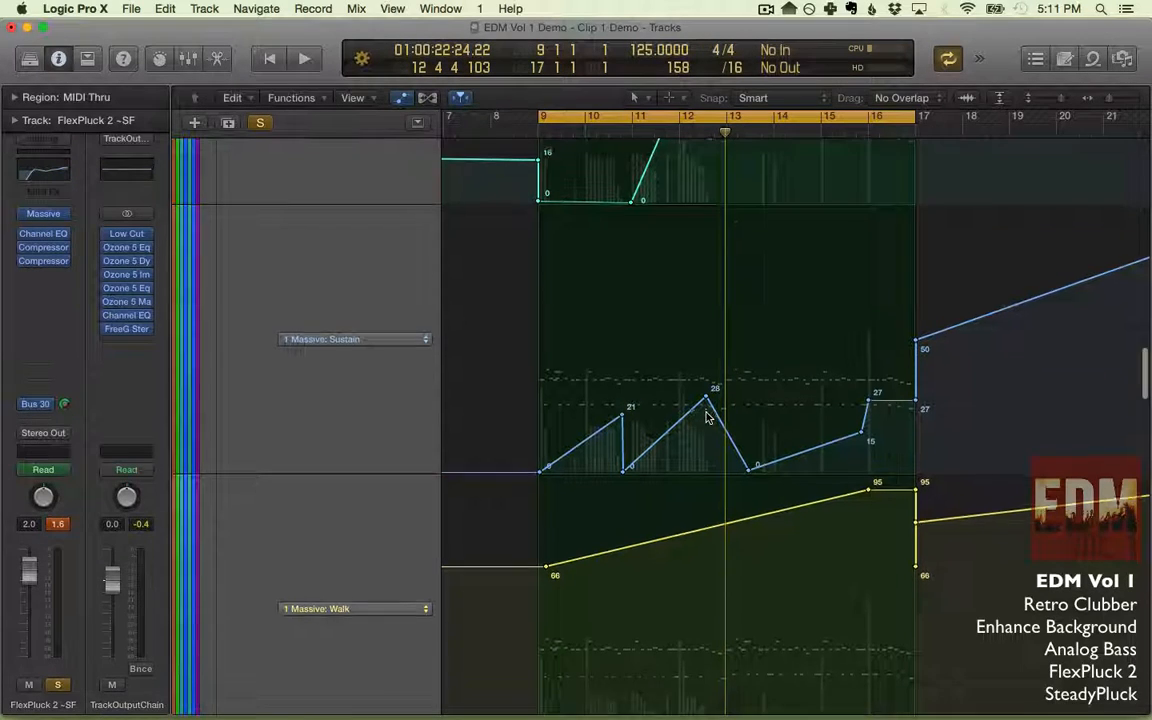
scroll(706, 418, "down", 3)
left_click_drag(548, 427, 541, 427)
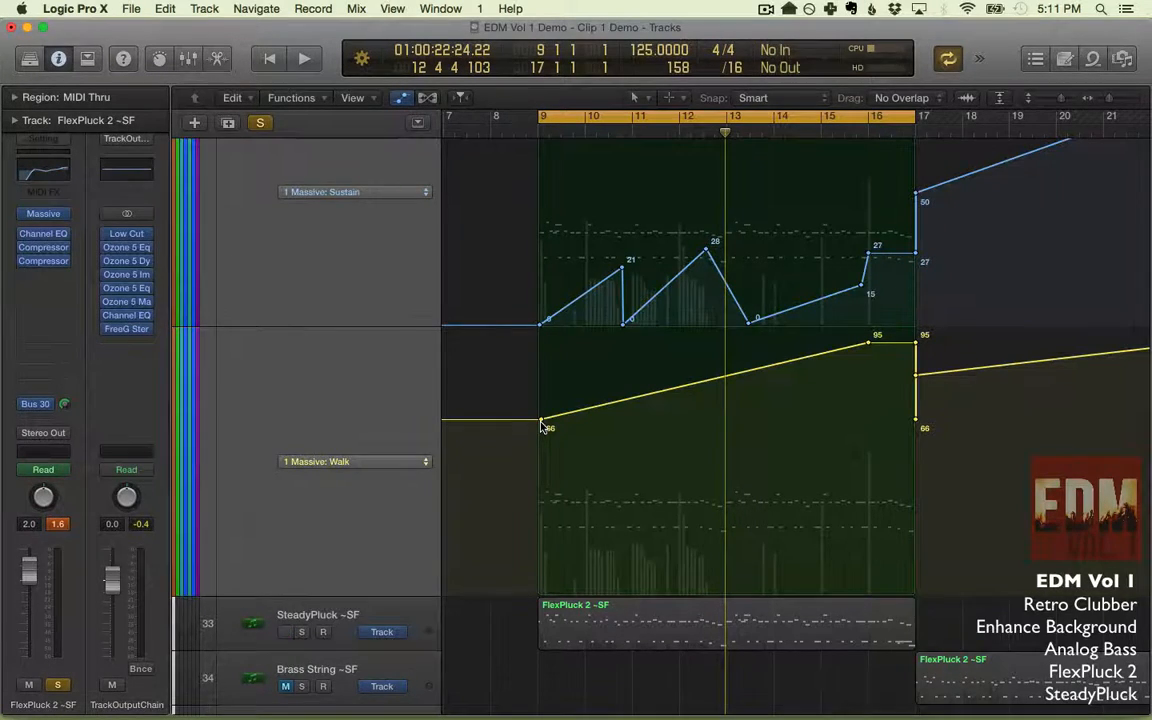
Review FlexPluck 2's Massive Delay, Cutoff, Sustain and Walk automation lanes.
scroll(541, 427, "up", 6)
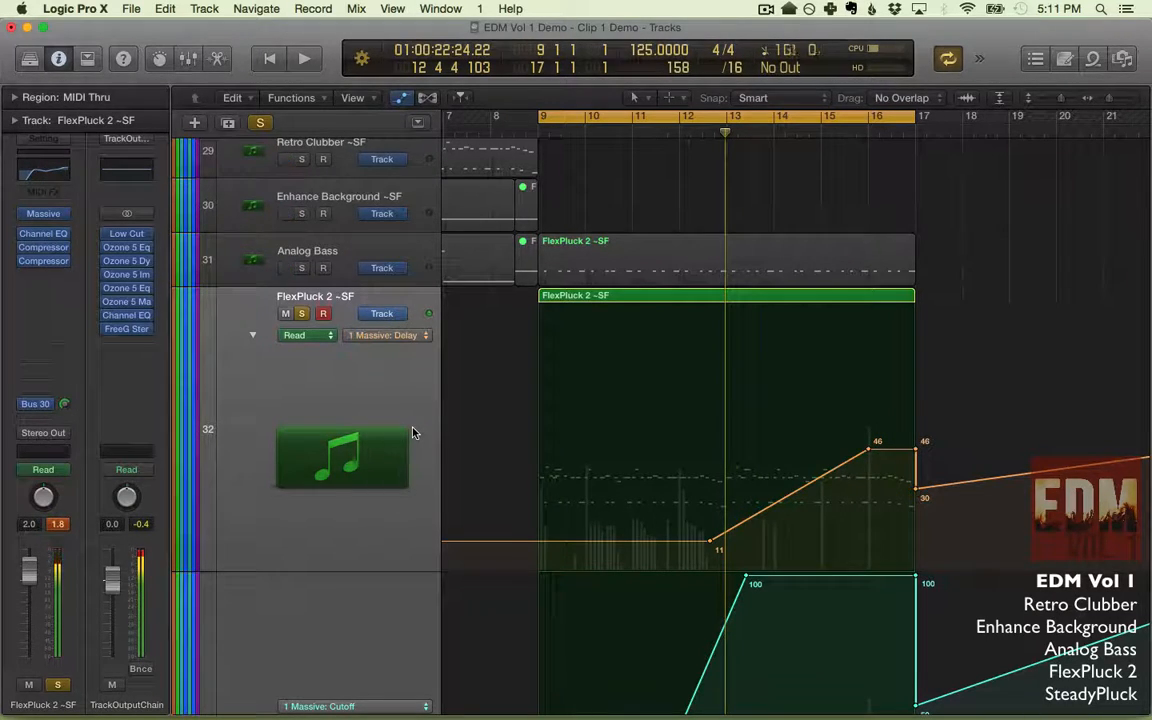
scroll(689, 427, "down", 10)
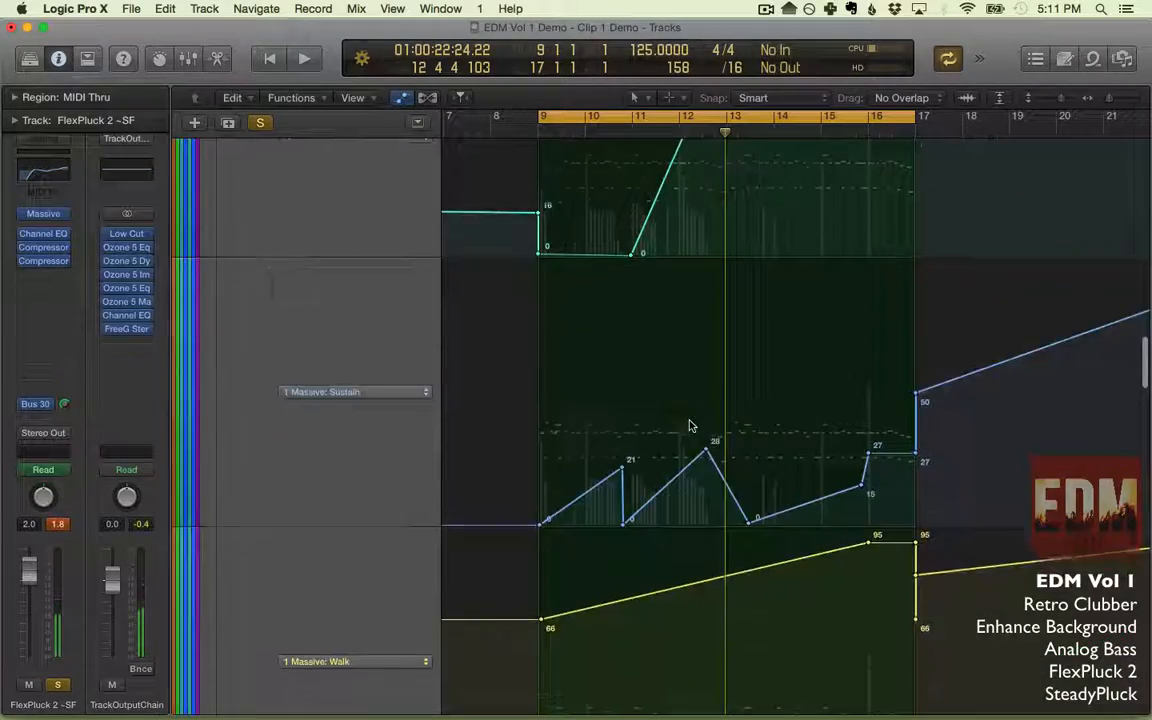
scroll(689, 427, "up", 10)
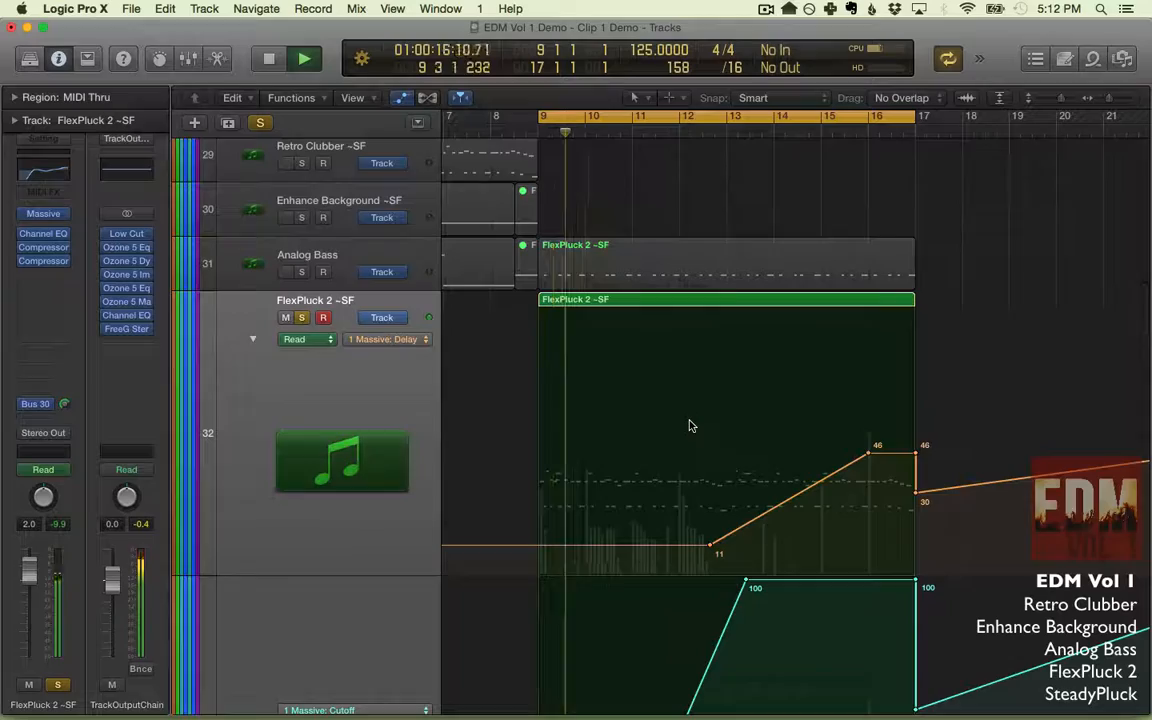
Hide the automation and examine the notes of the FlexPluck 2 region in the Piano Roll during playback.
left_click(689, 427)
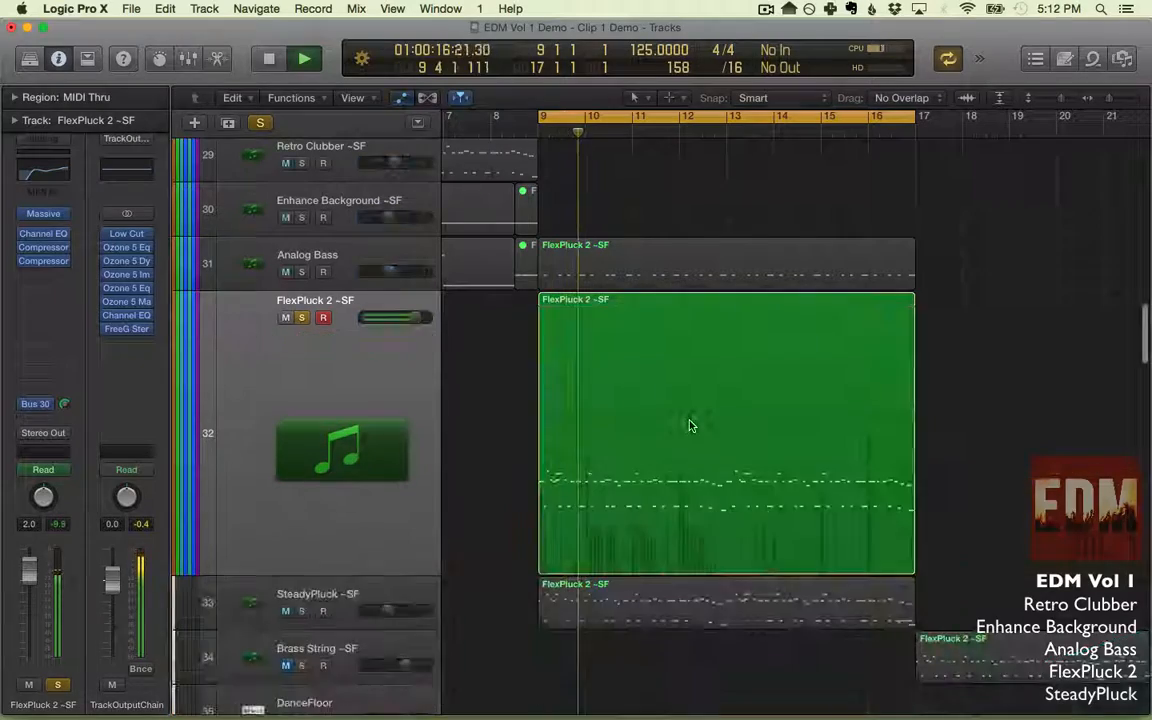
double_click(689, 427)
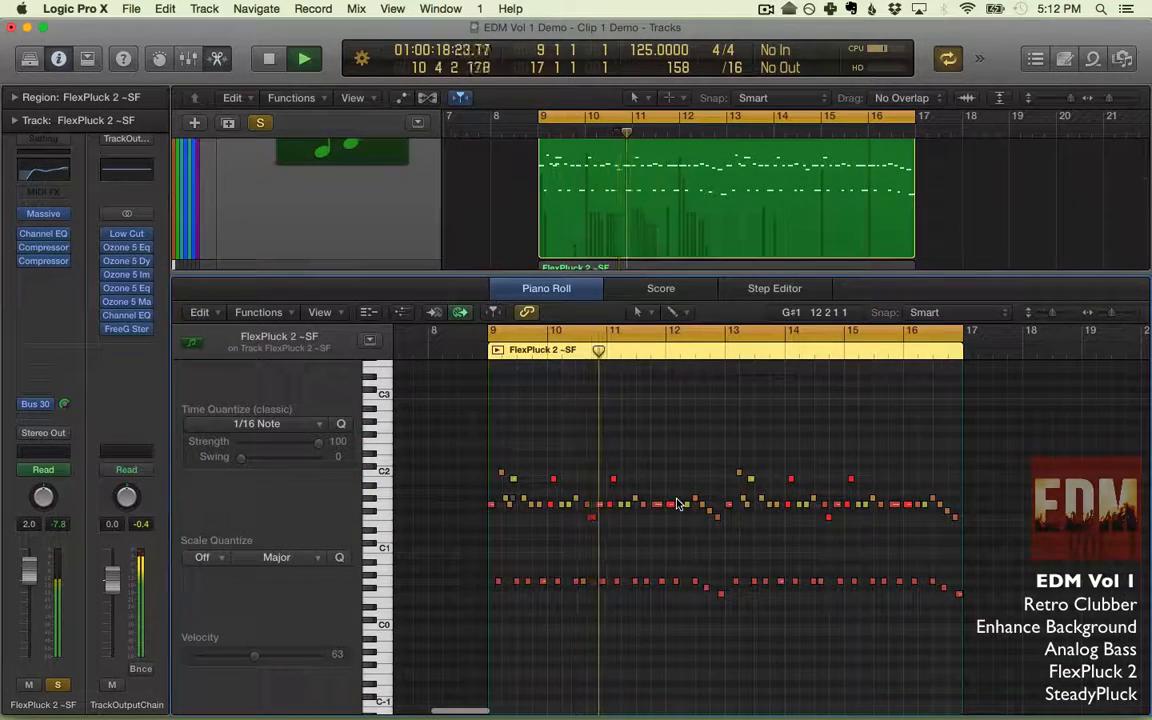
scroll(676, 503, "up", 3)
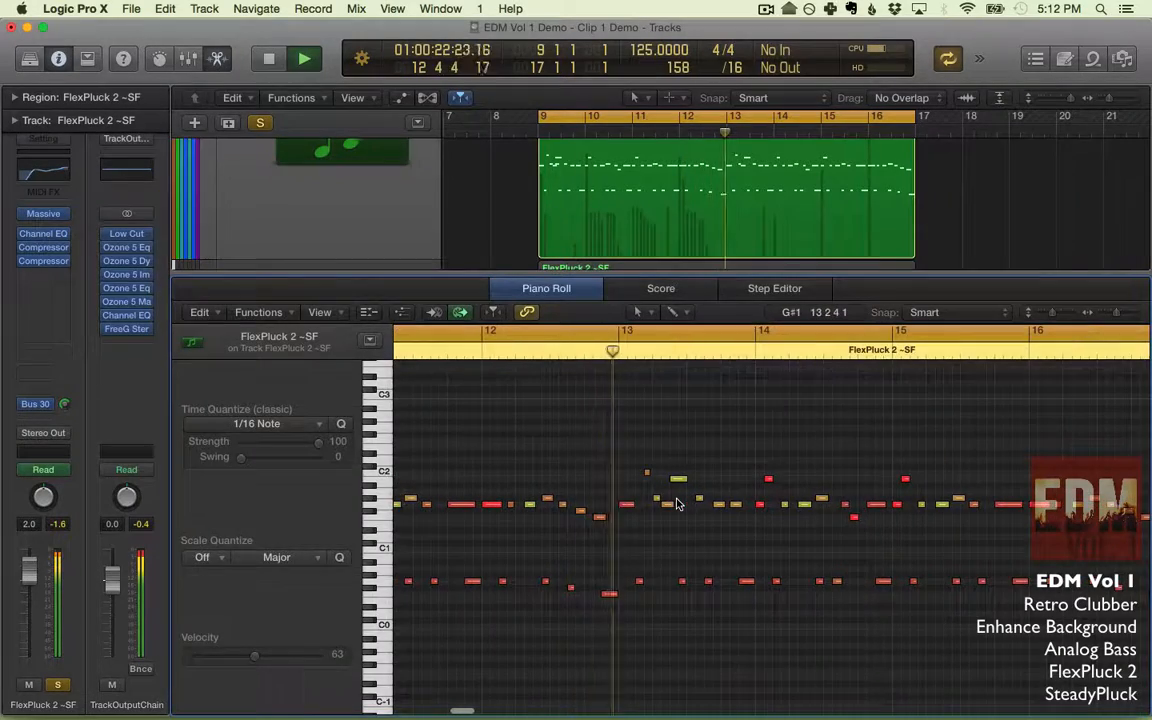
key("e")
Show FlexPluck 2's expanded automation lanes, follow the Cutoff, Sustain and Walk curves during playback, then stop and hide them.
key("a")
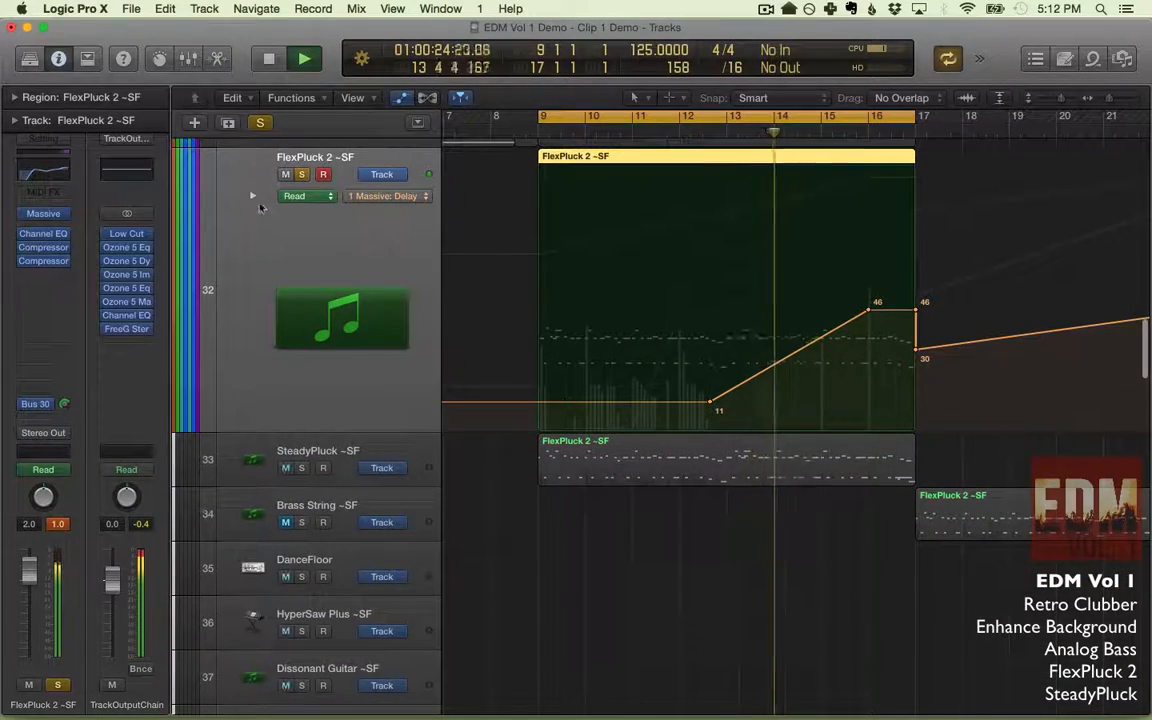
left_click(253, 197)
scroll(766, 437, "down", 5)
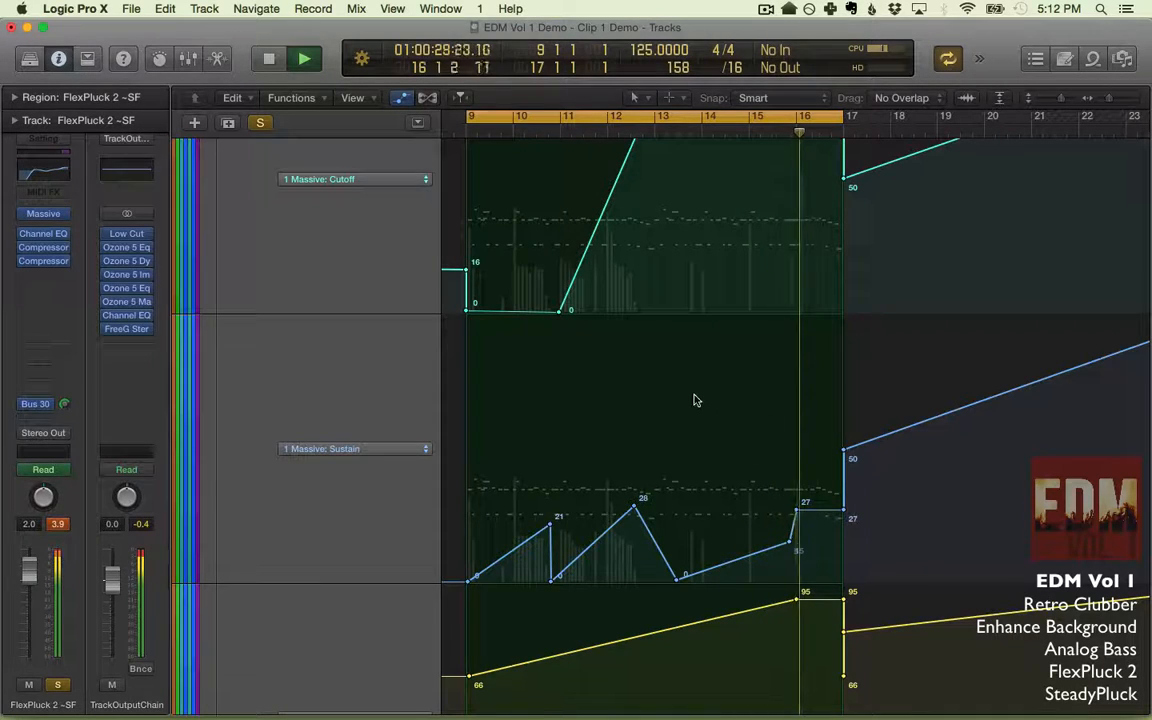
scroll(697, 400, "down", 4)
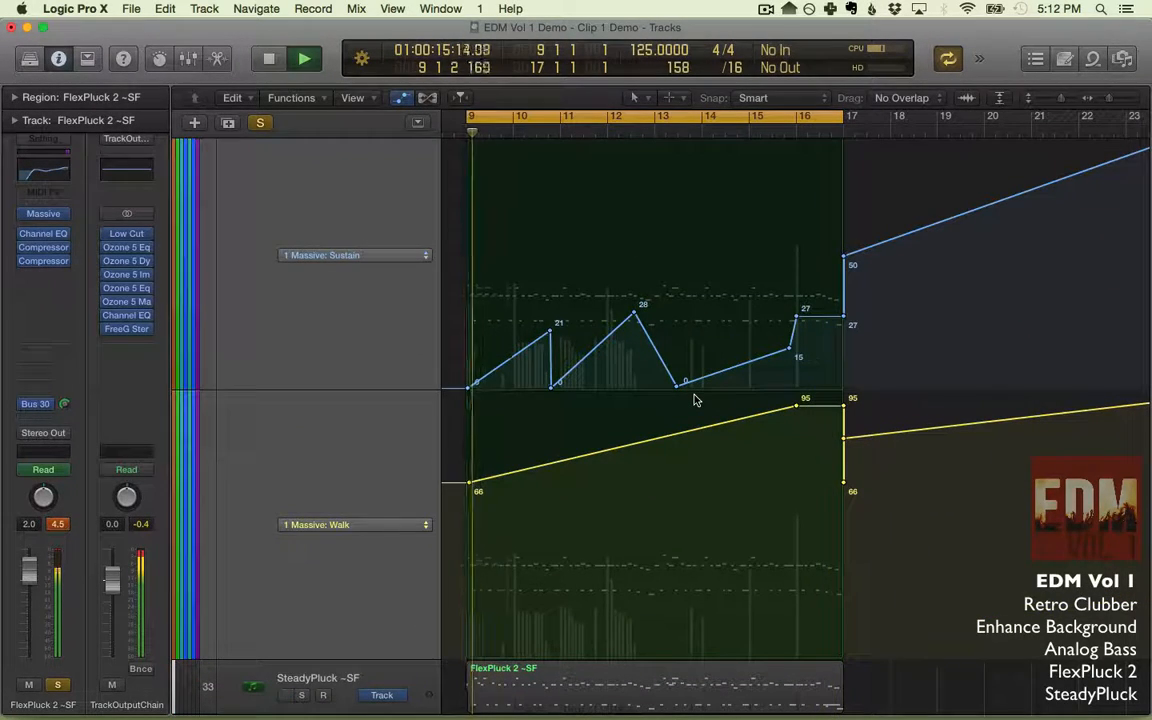
key("space")
key("a")
left_click(697, 400)
Solo SteadyPluck instead of FlexPluck 2 and select the SteadyPluck track with its region at bars 9 to 17.
scroll(697, 400, "up", 10)
scroll(697, 400, "left", 2)
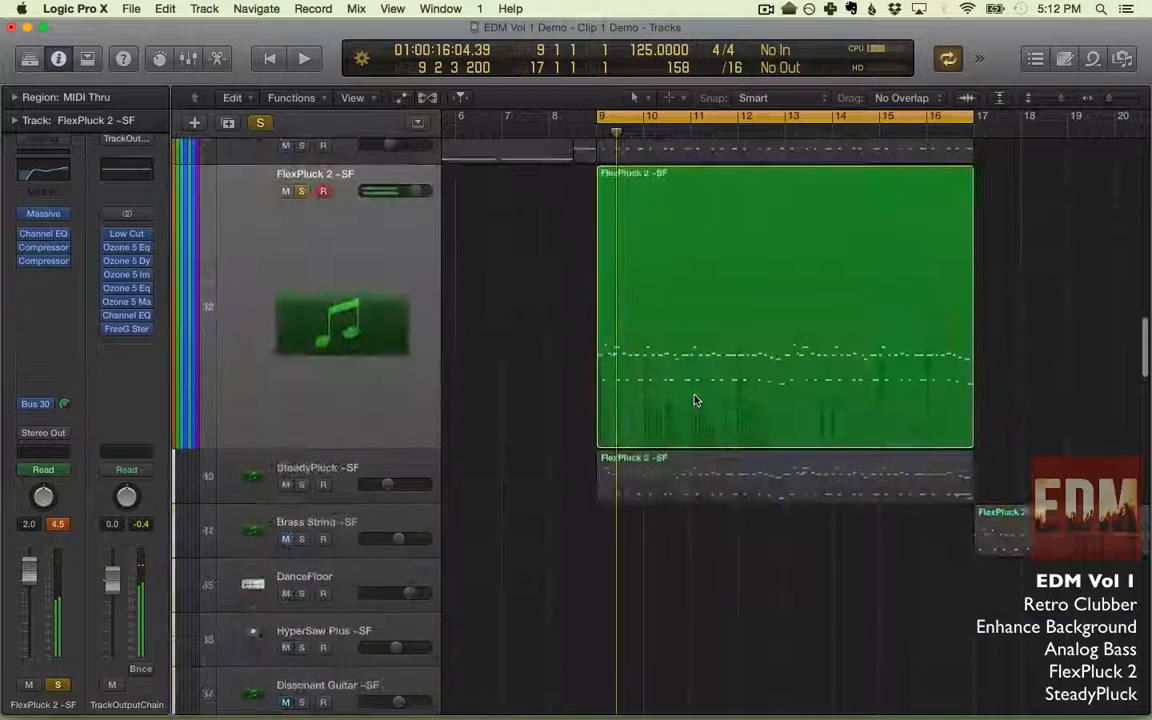
scroll(697, 400, "up", 2)
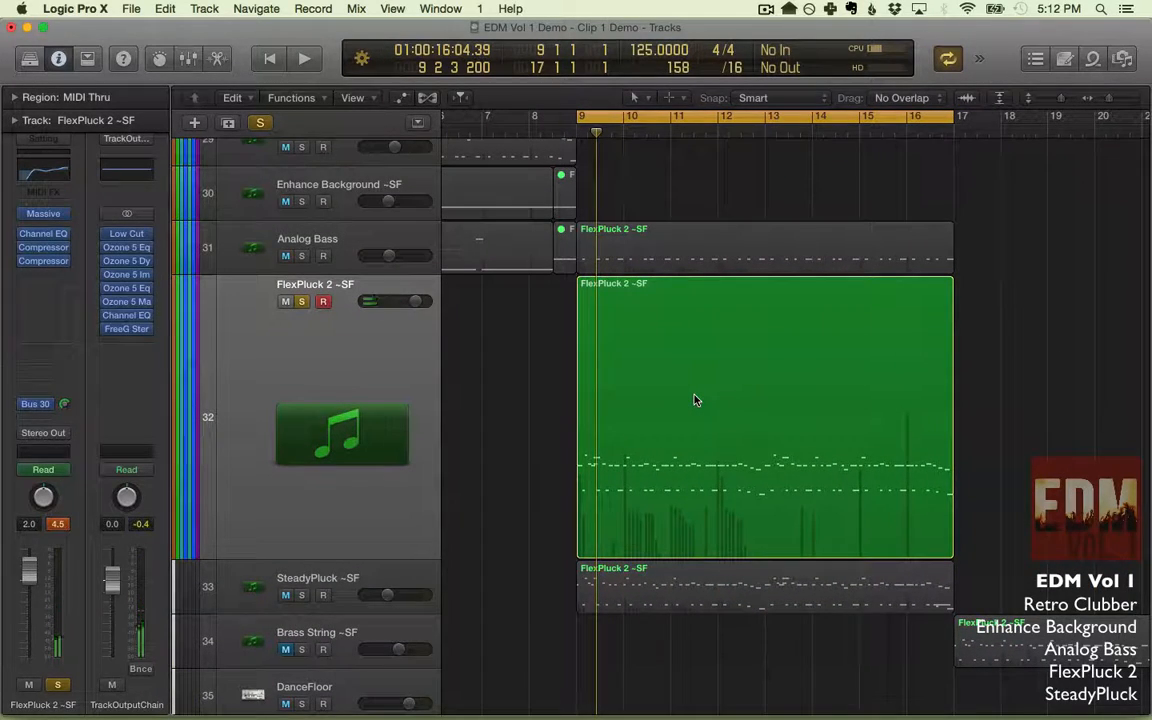
scroll(697, 400, "right", 1)
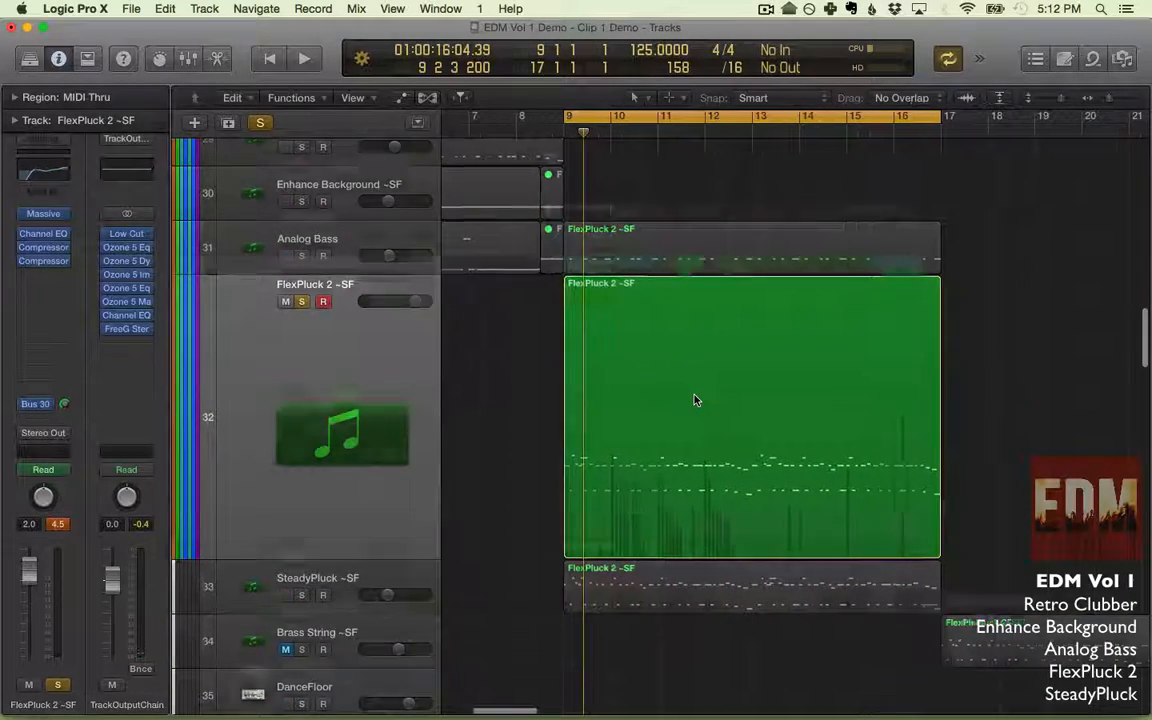
scroll(694, 399, "down", 2)
left_click(301, 499)
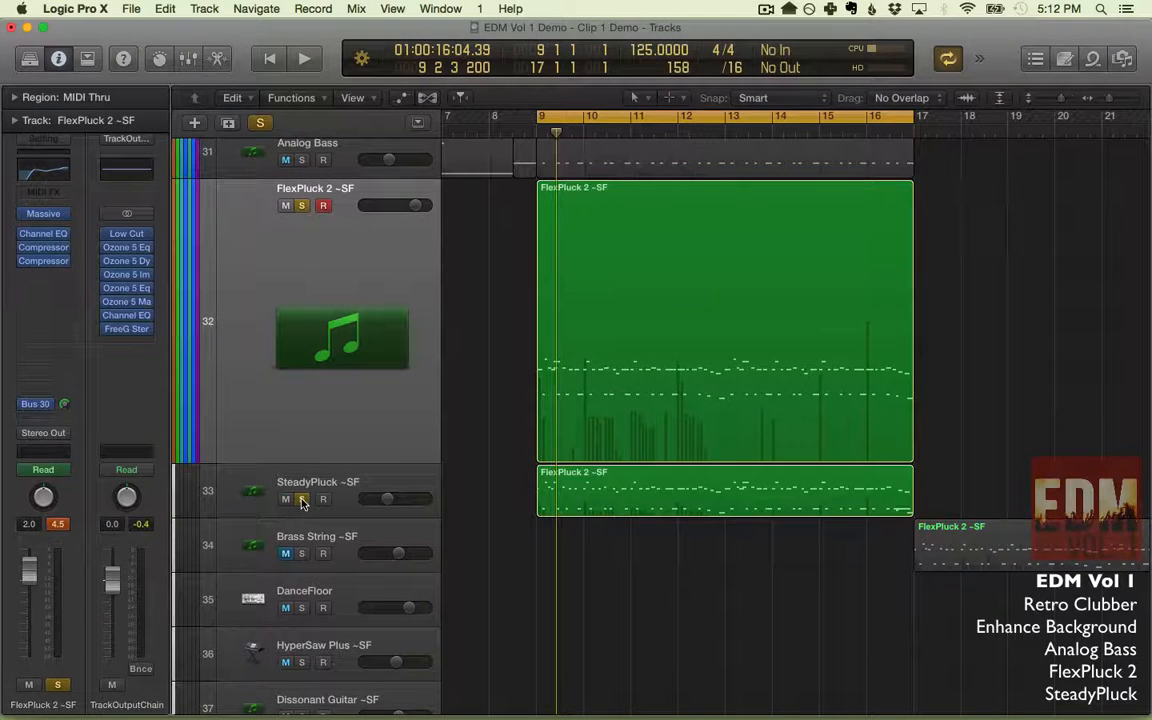
left_click(303, 206)
left_click(350, 480)
left_click(542, 360)
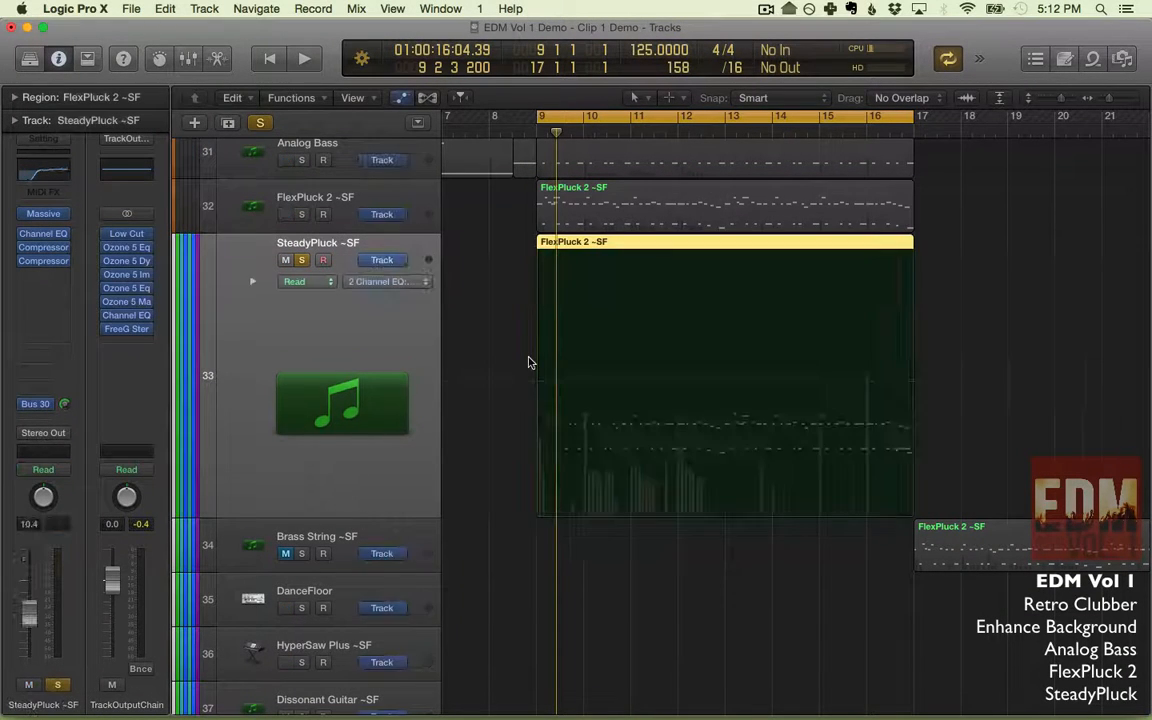
Check SteadyPluck's list of automation parameters, then hide the automation.
key("a")
left_click(382, 282)
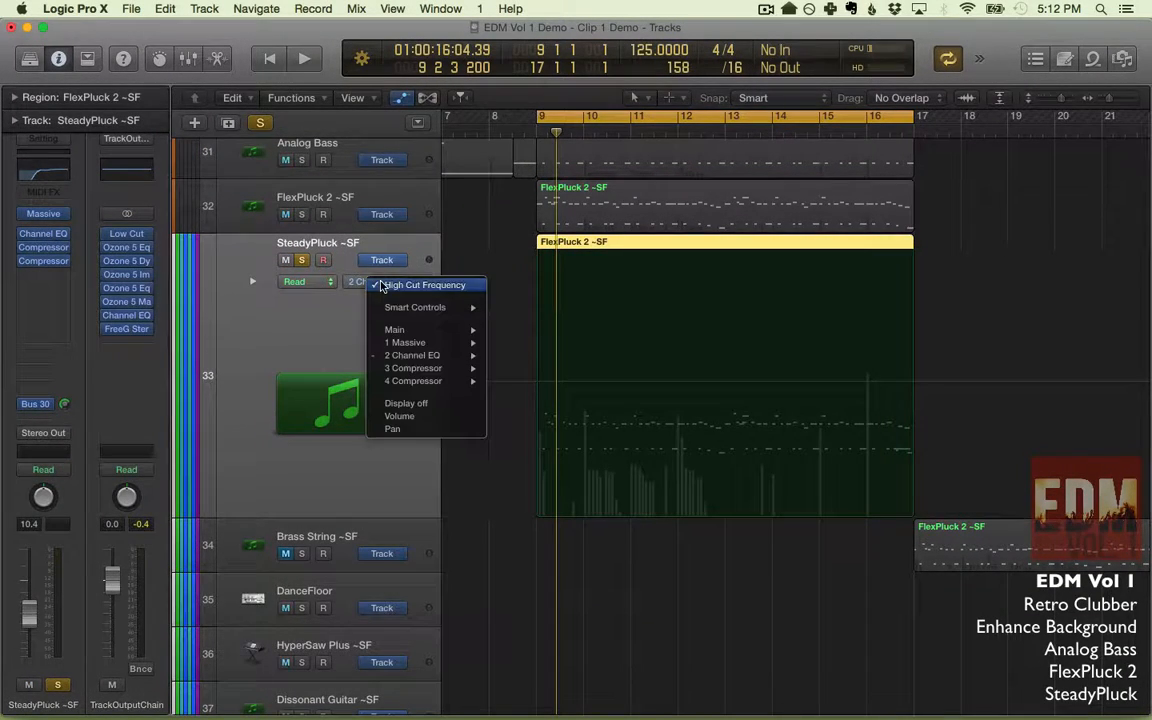
left_click(290, 418)
key("a")
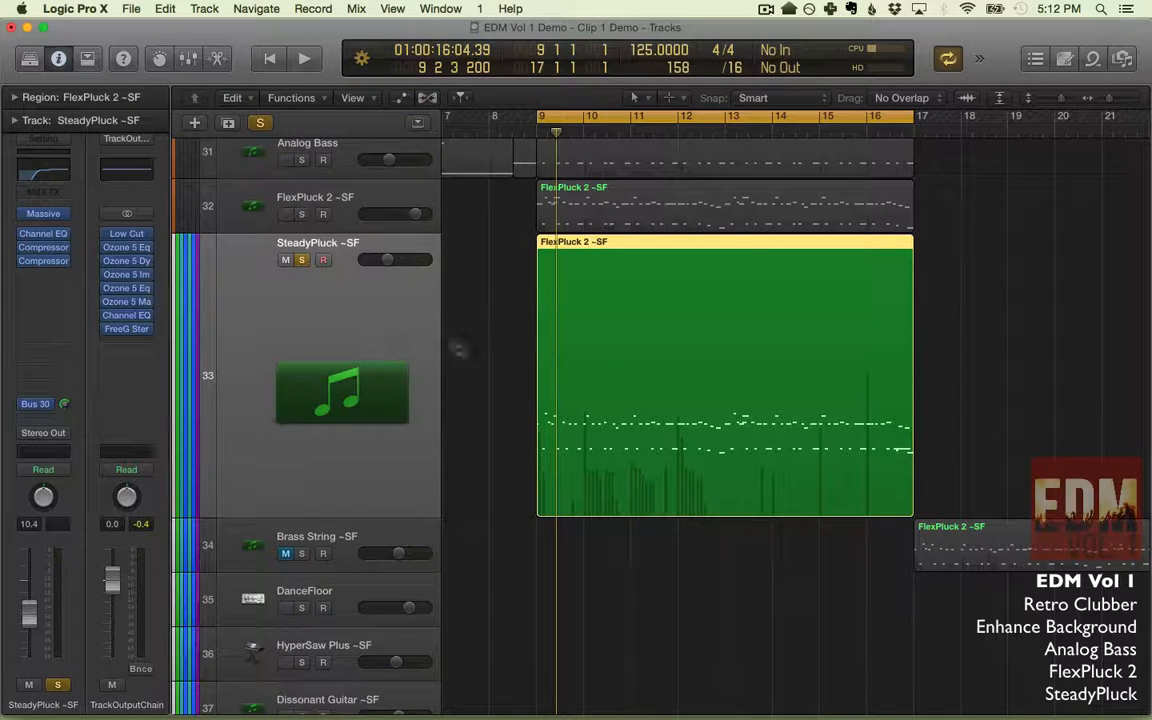
Play the soloed SteadyPluck track and inspect its region's notes in the Piano Roll.
key("space")
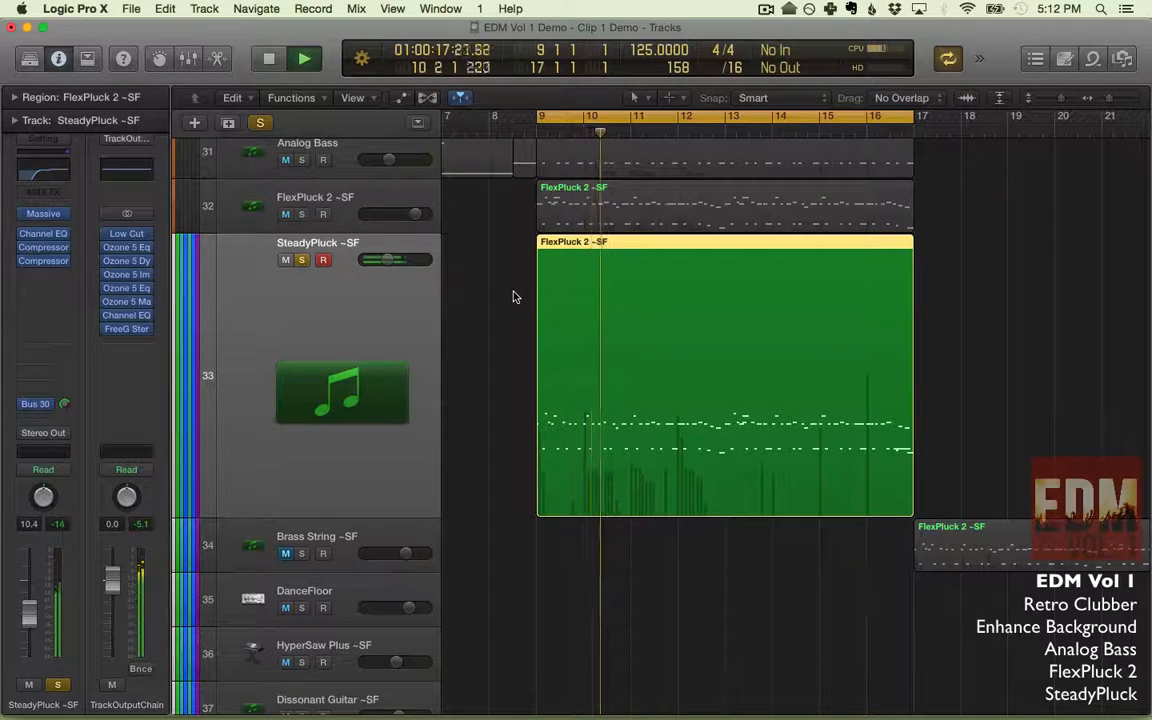
double_click(558, 314)
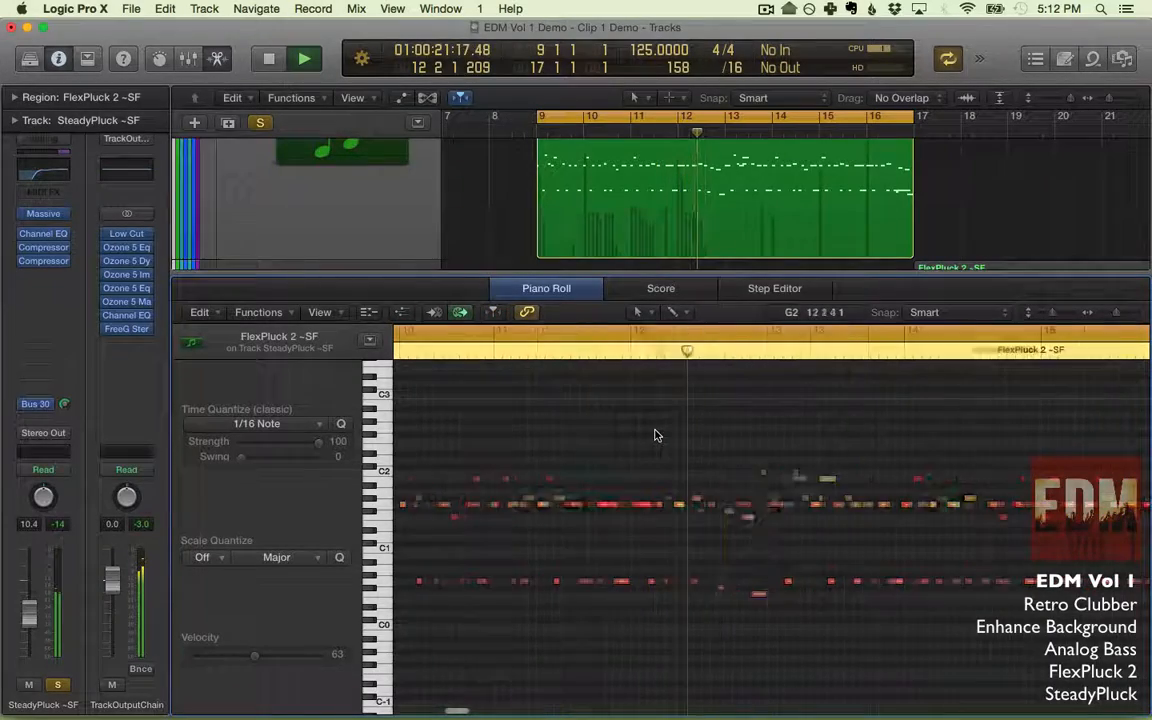
key("space")
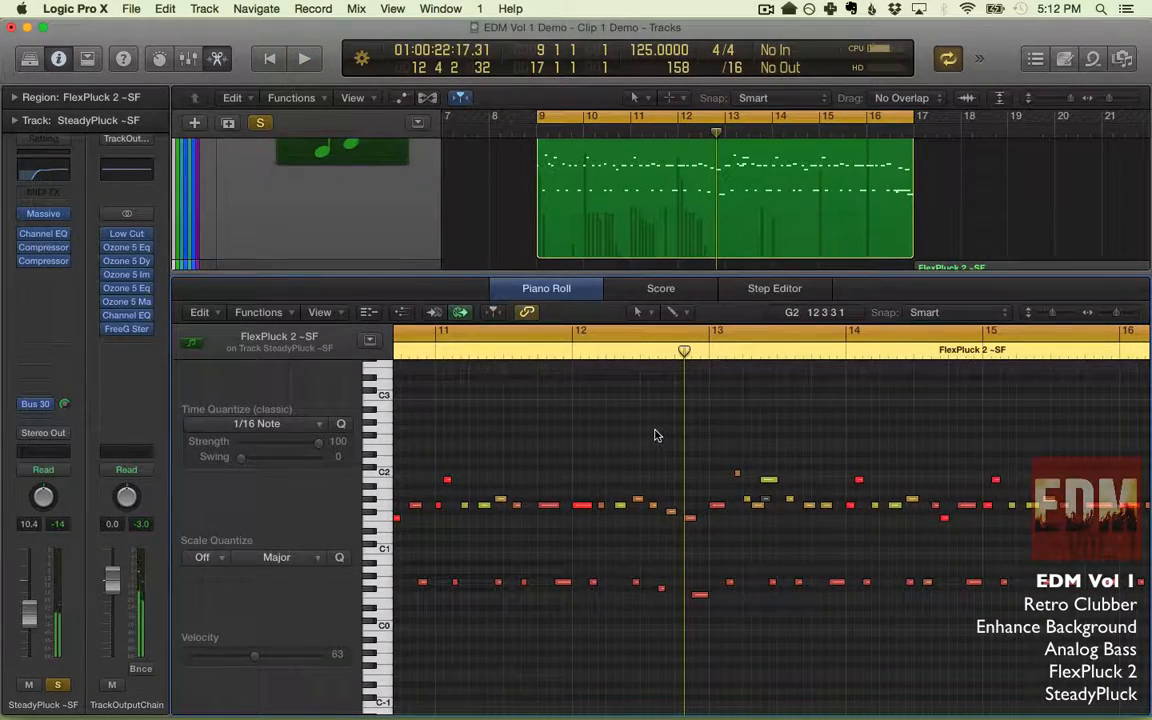
key("e")
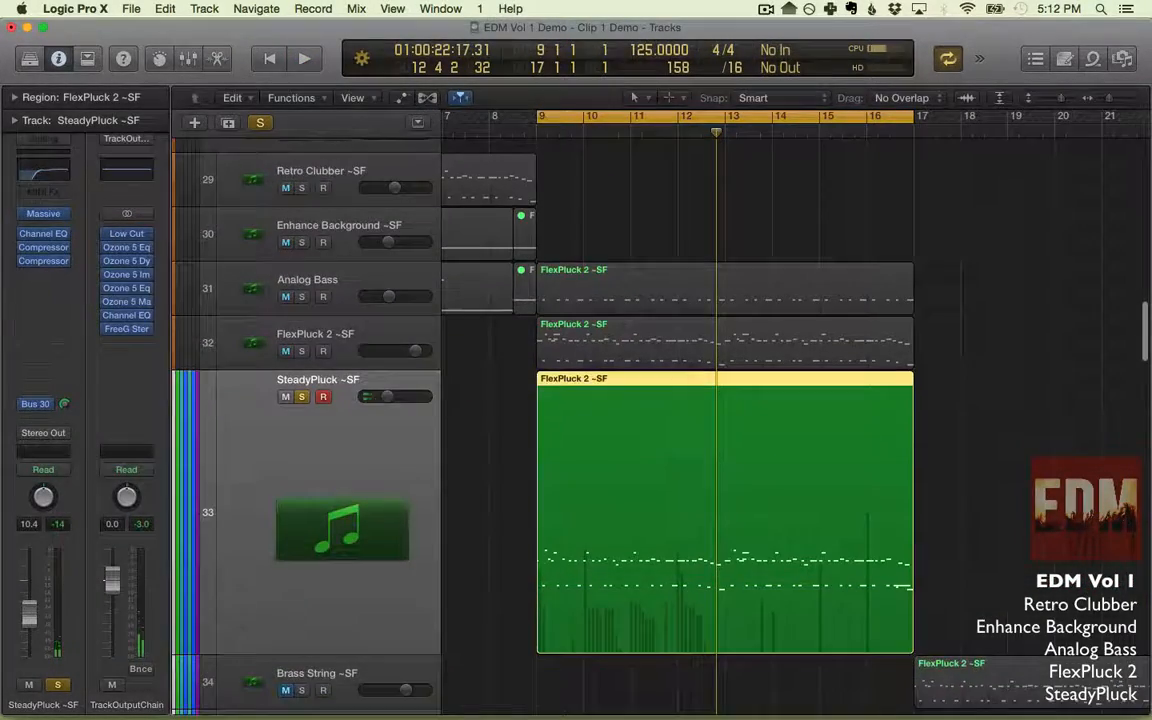
double_click(602, 490)
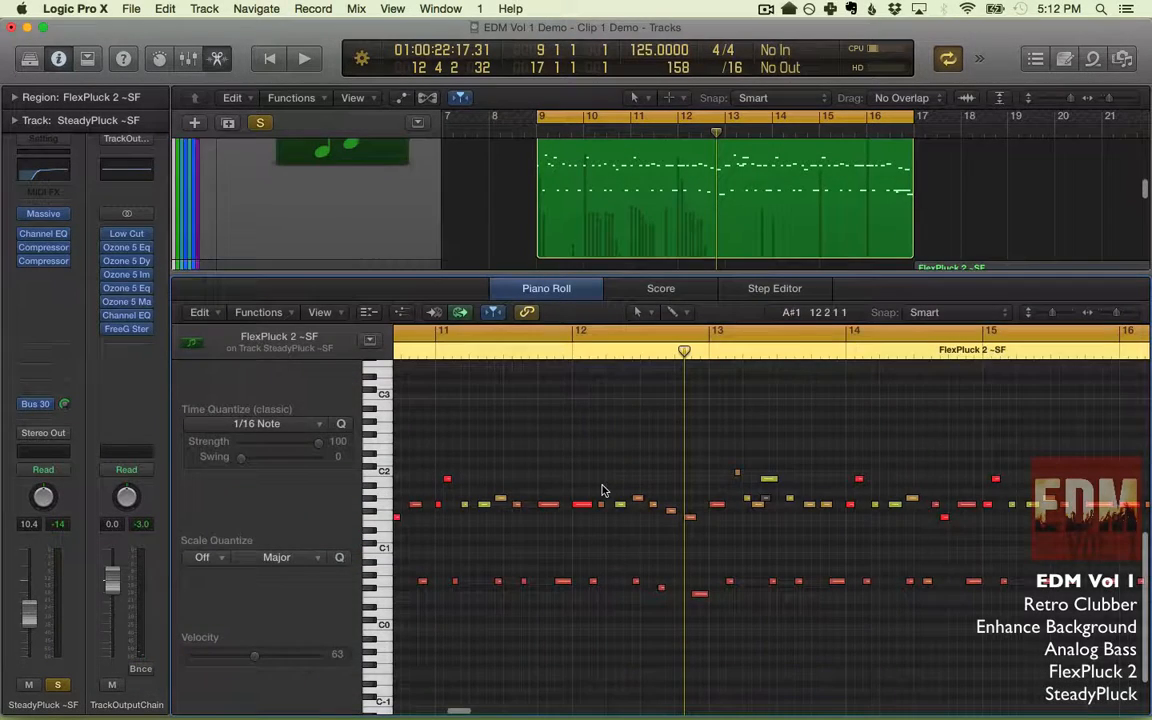
key("e")
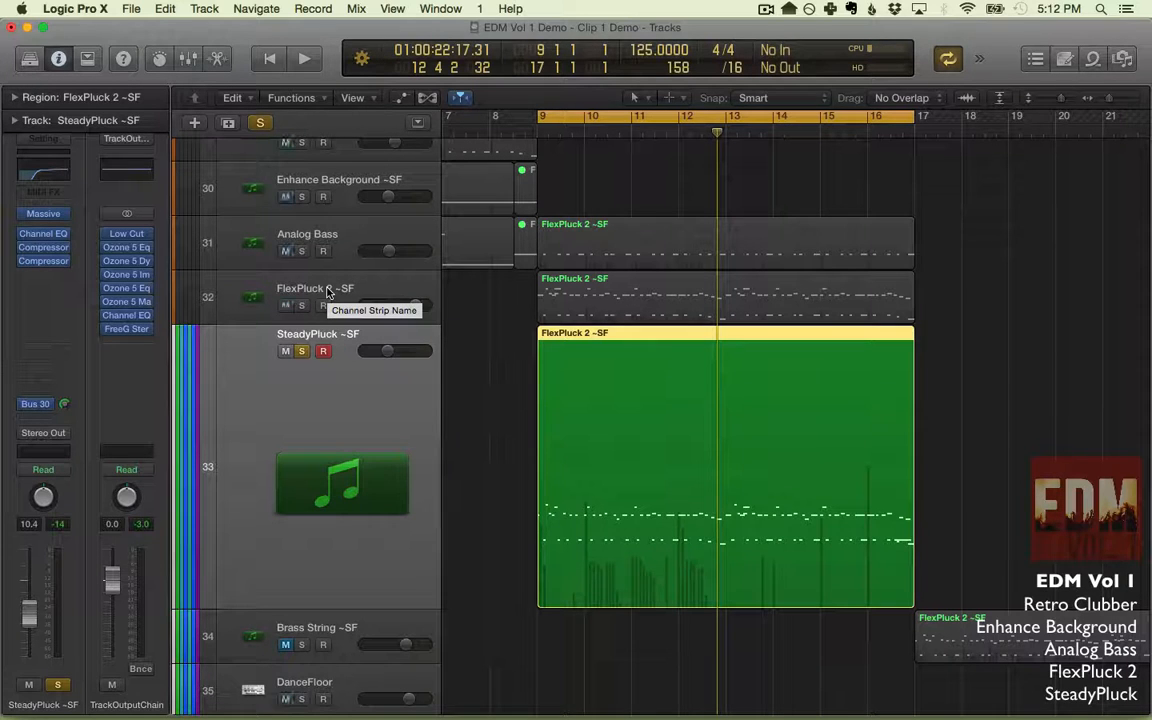
Solo FlexPluck 2 together with SteadyPluck and toggle SteadyPluck's solo during playback to compare the layered sound.
left_click(327, 291)
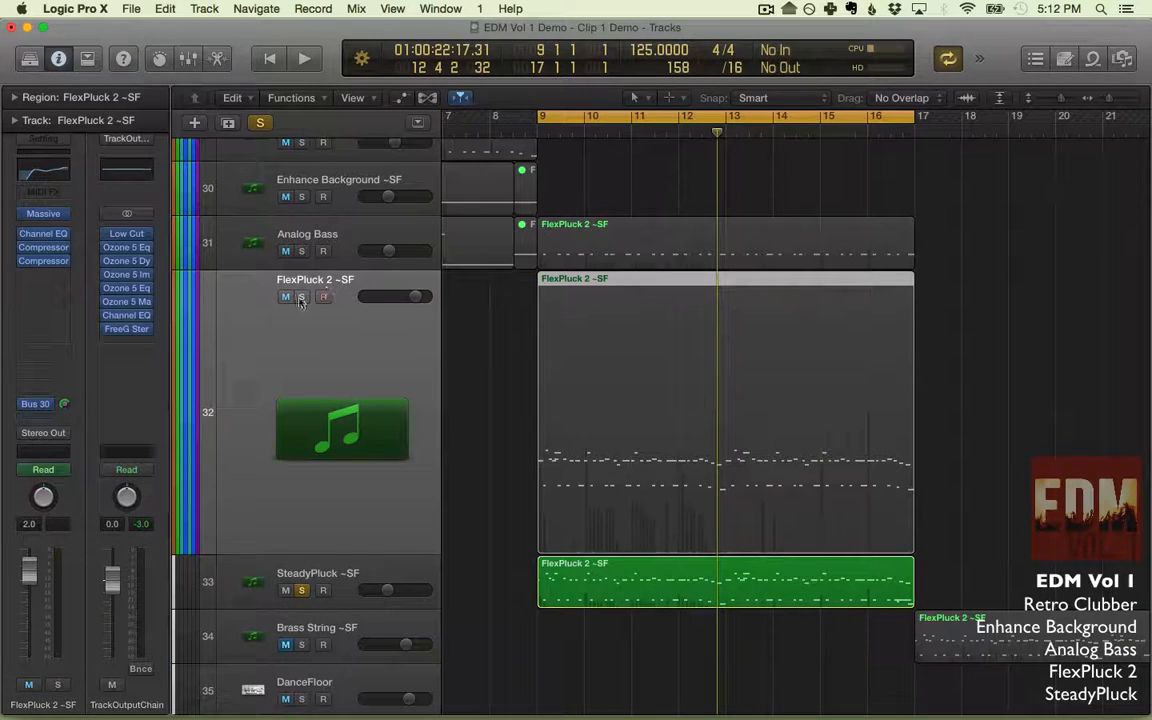
left_click(302, 297)
key("space")
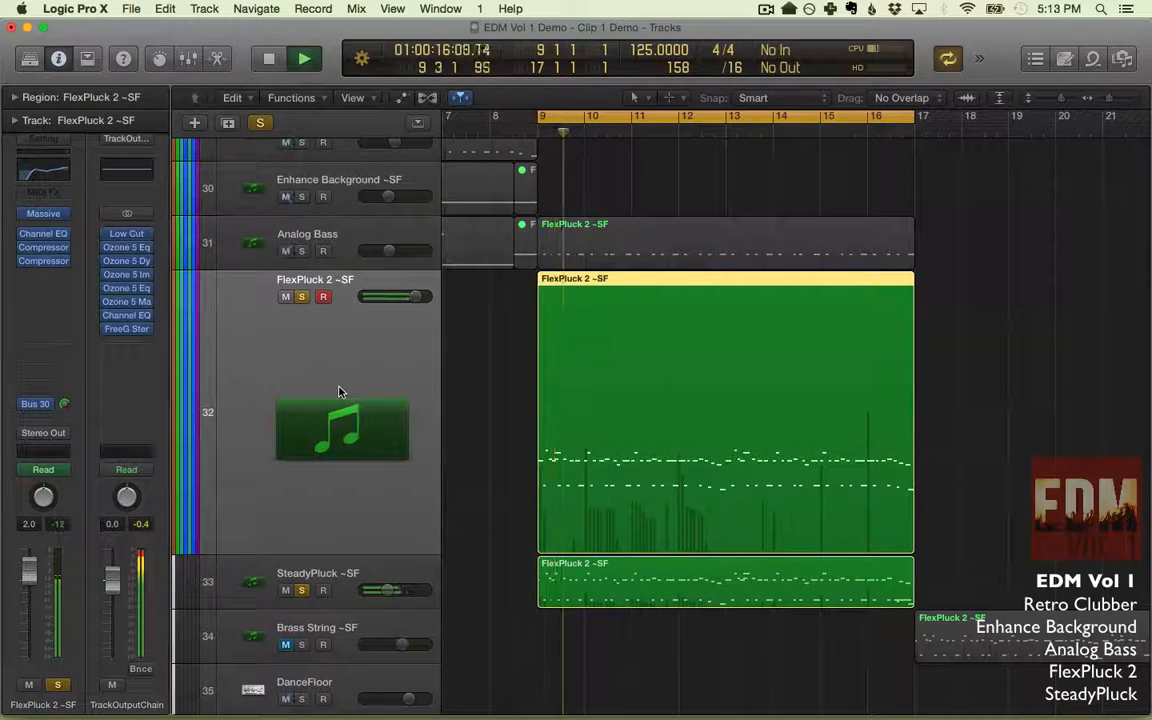
left_click(301, 591)
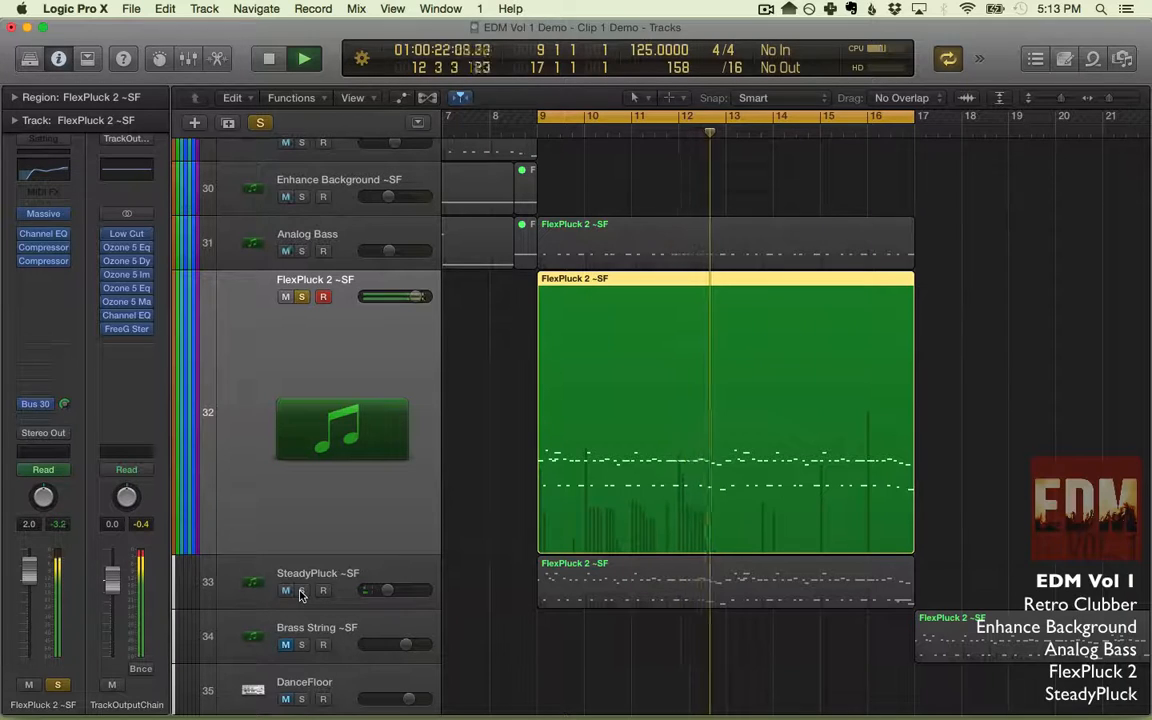
left_click(301, 591)
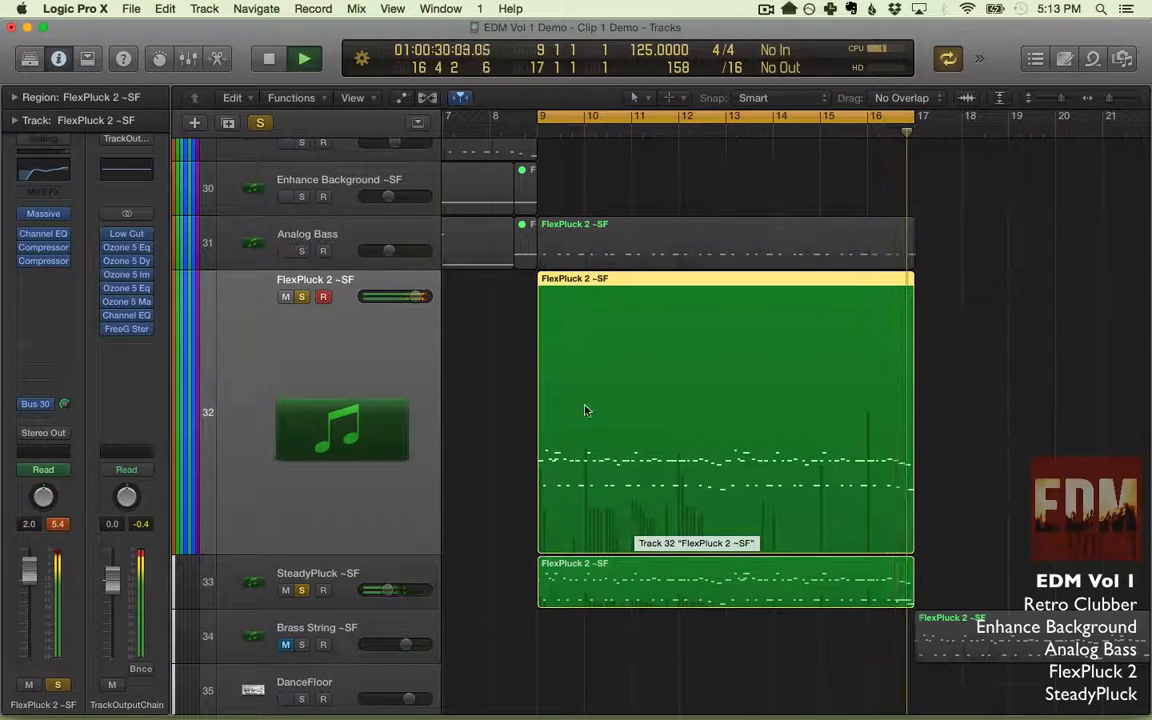
key("space")
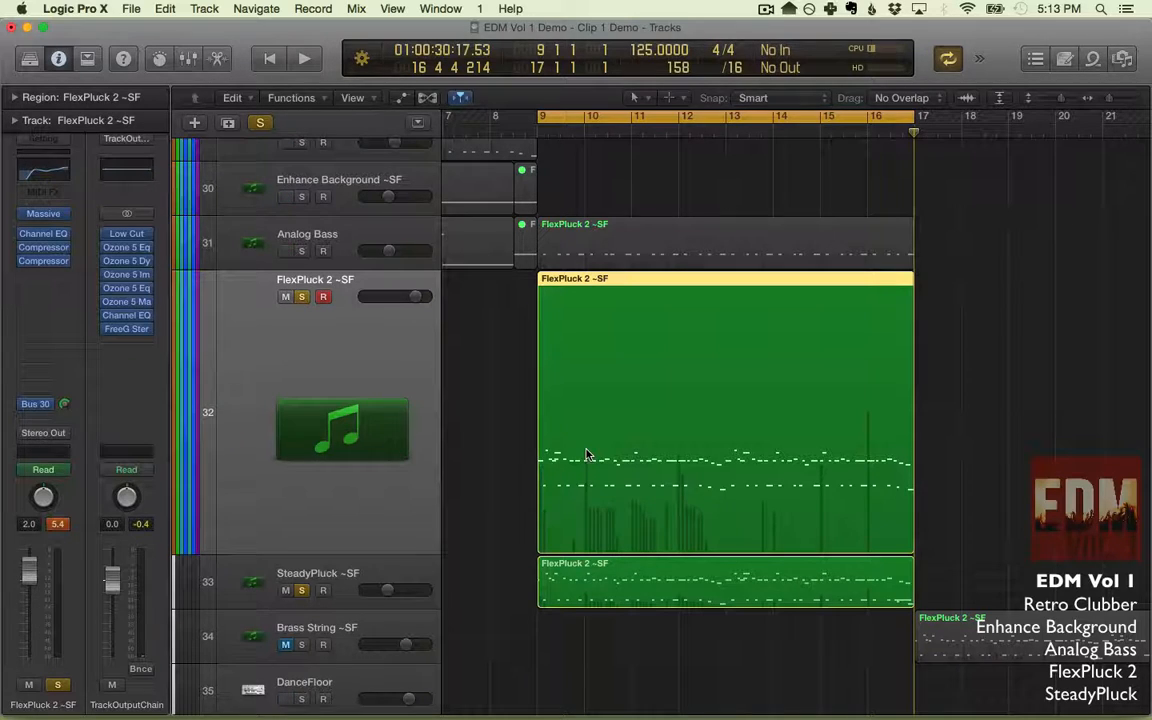
Take FlexPluck 2 and SteadyPluck out of solo and play the bars 9 to 17 cycle with the full mix.
left_click(303, 297)
scroll(558, 345, "down", 20)
scroll(558, 345, "up", 15)
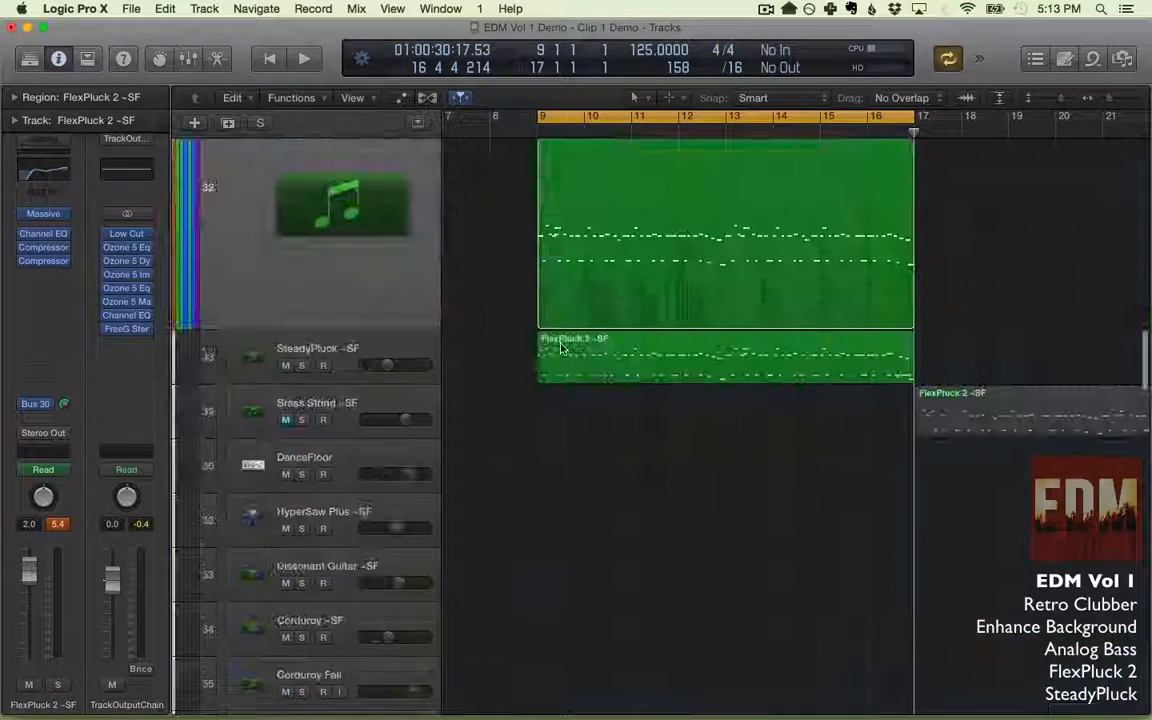
scroll(561, 348, "up", 12)
key("space")
scroll(561, 348, "down", 9)
scroll(561, 348, "up", 3)
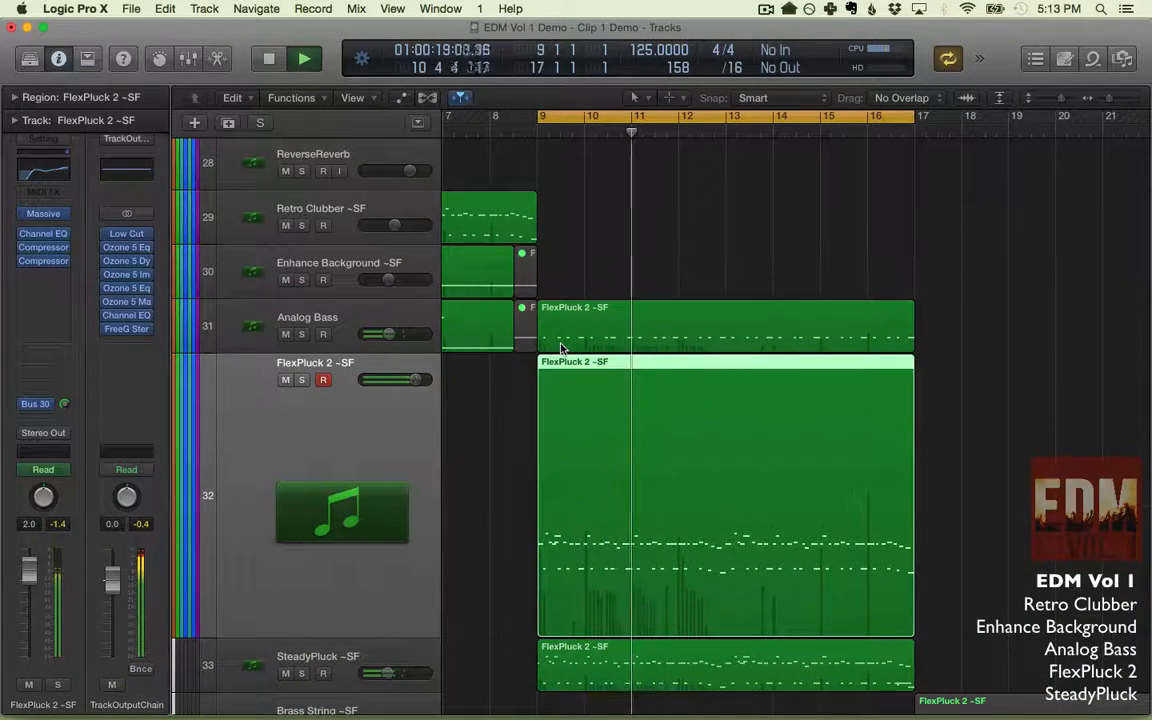
scroll(561, 348, "down", 2)
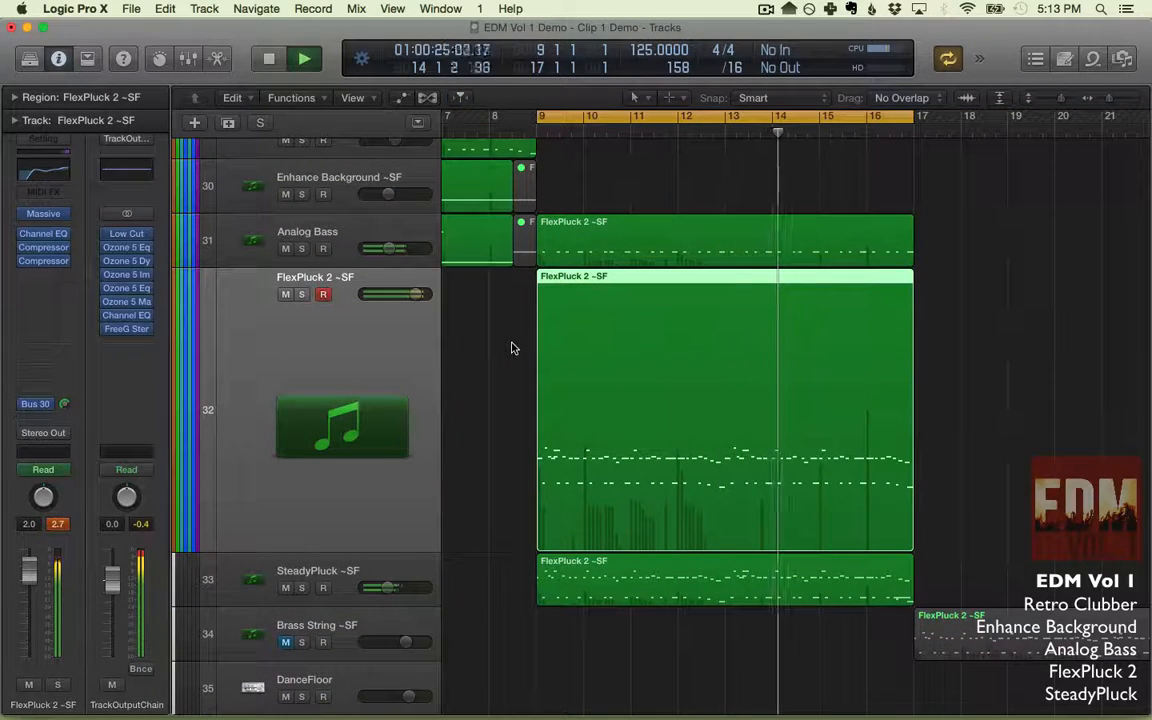
scroll(511, 348, "left", 1)
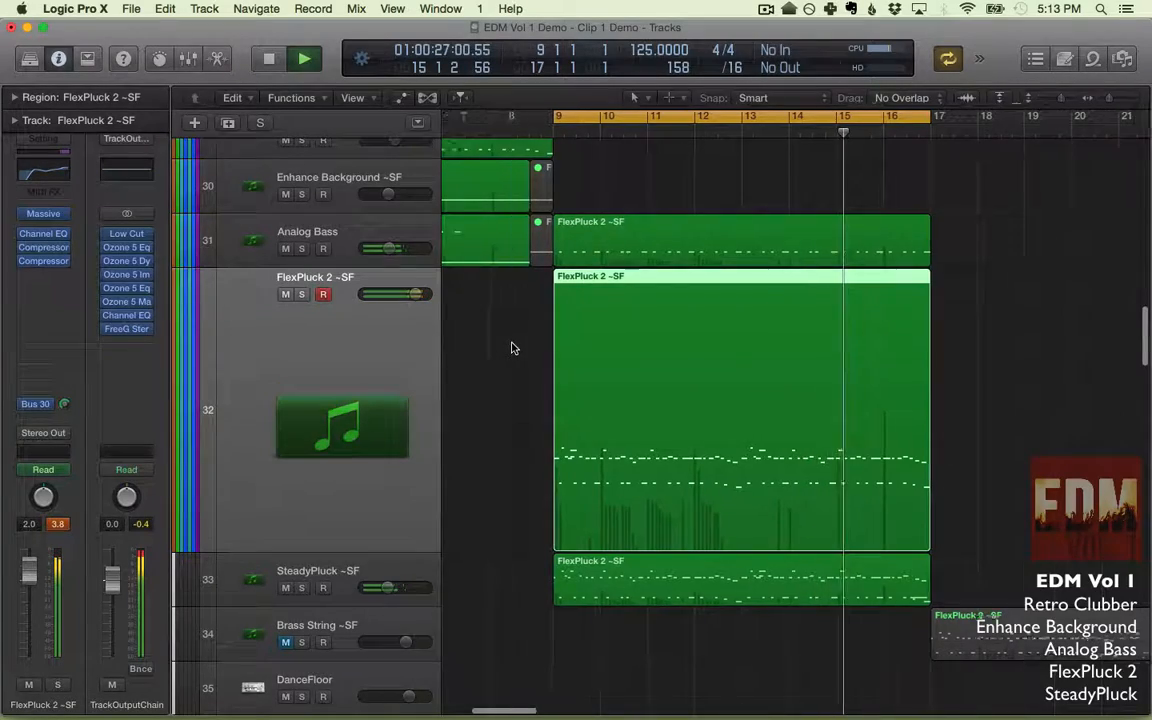
scroll(511, 348, "up", 5)
scroll(511, 348, "left", 5)
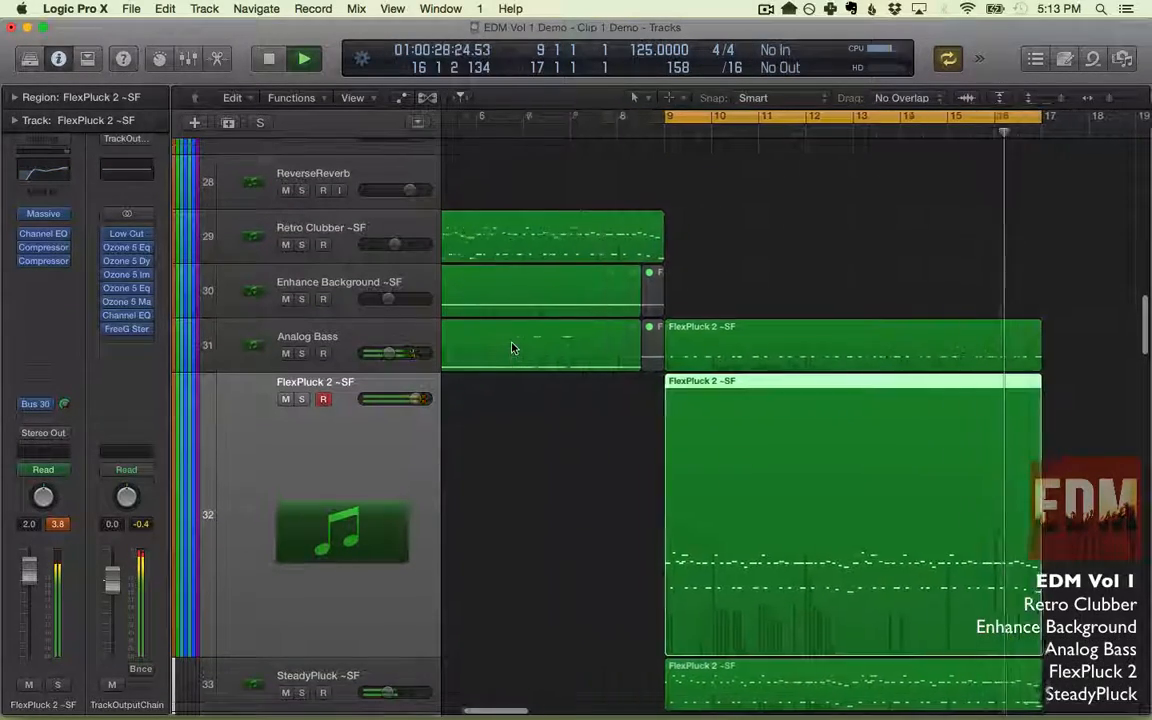
Stop playback and extend the cycle range to cover bars 0 to 17, from the ReverseReverb region's start.
key("super+Left")
key("super+Left")
key("space")
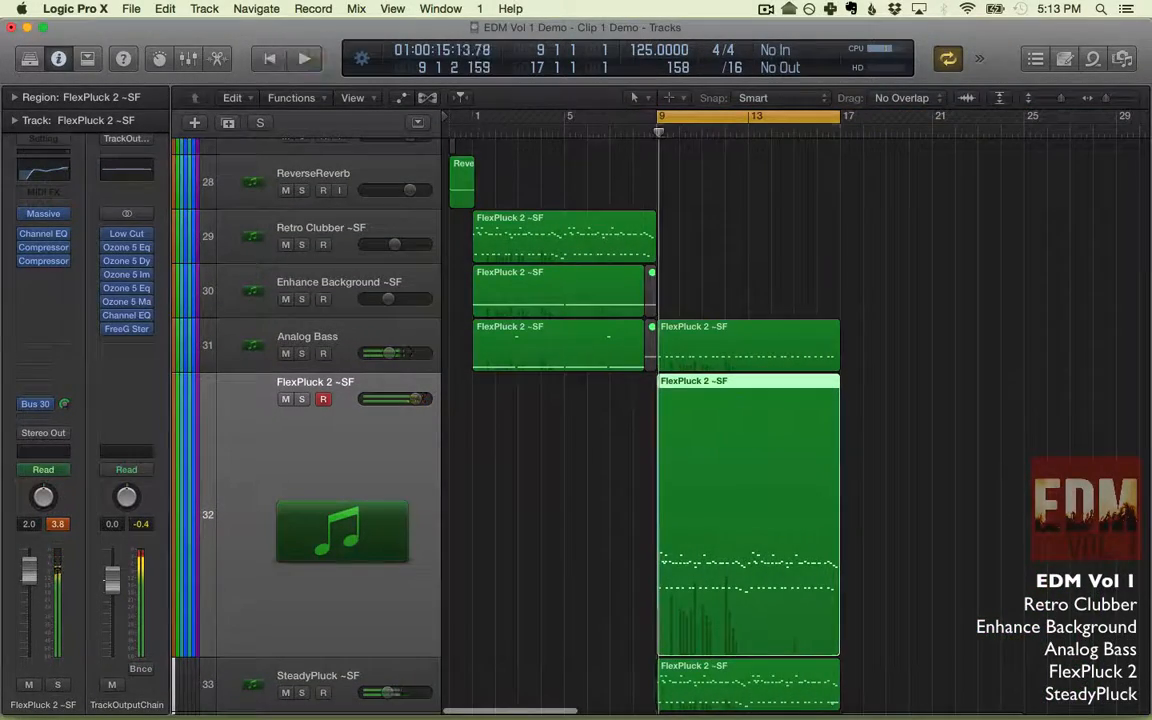
left_click_drag(475, 117, 841, 154)
left_click(709, 190)
scroll(707, 190, "left", 1)
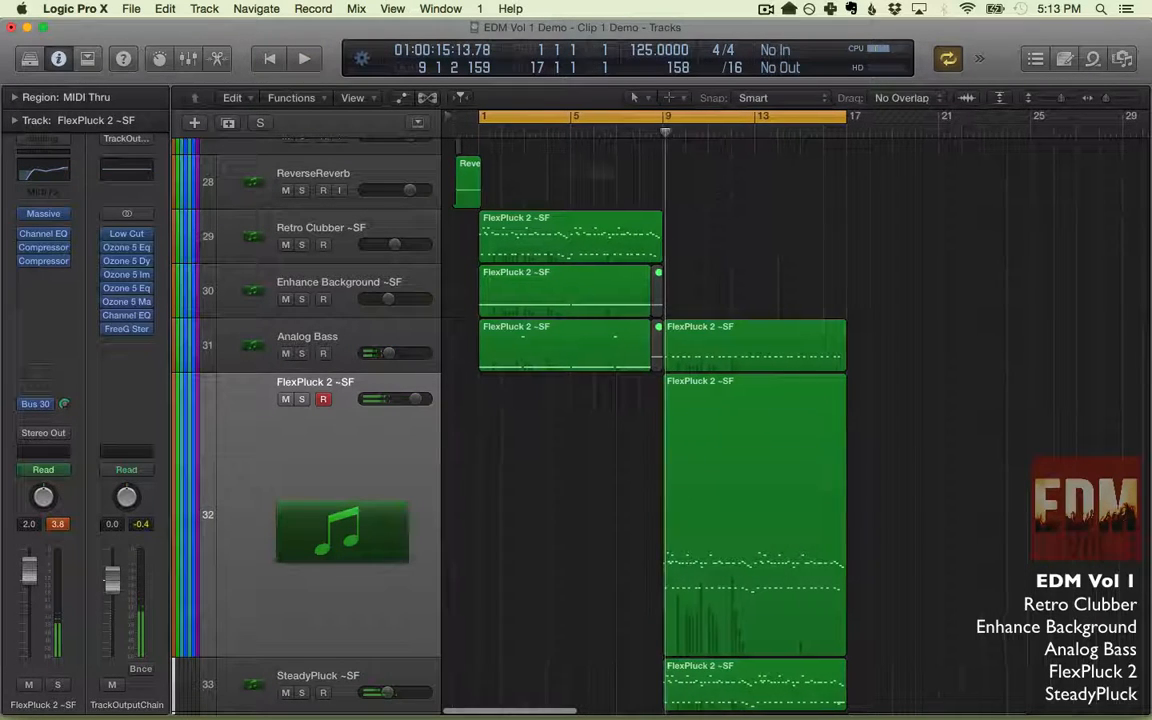
left_click_drag(475, 117, 451, 117)
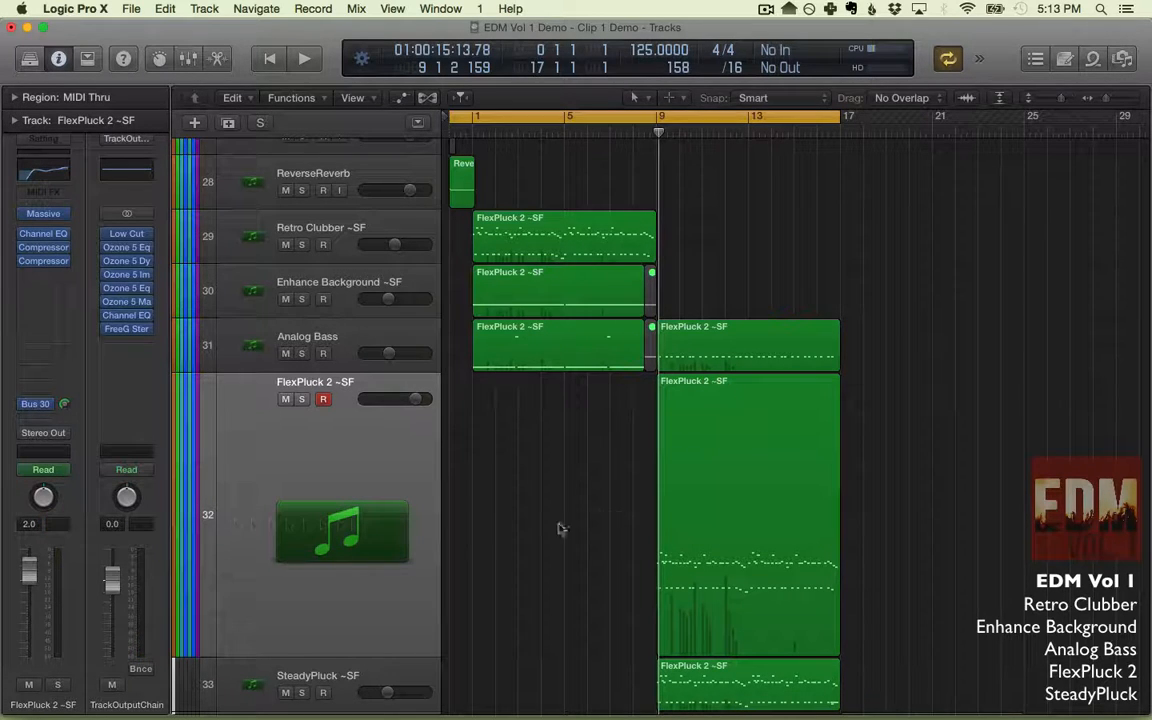
Go through the tracks of the clip one by one, from Retro Clubber through Enhance Background and Analog Bass to SteadyPluck.
scroll(557, 527, "up", 3)
left_click(330, 270)
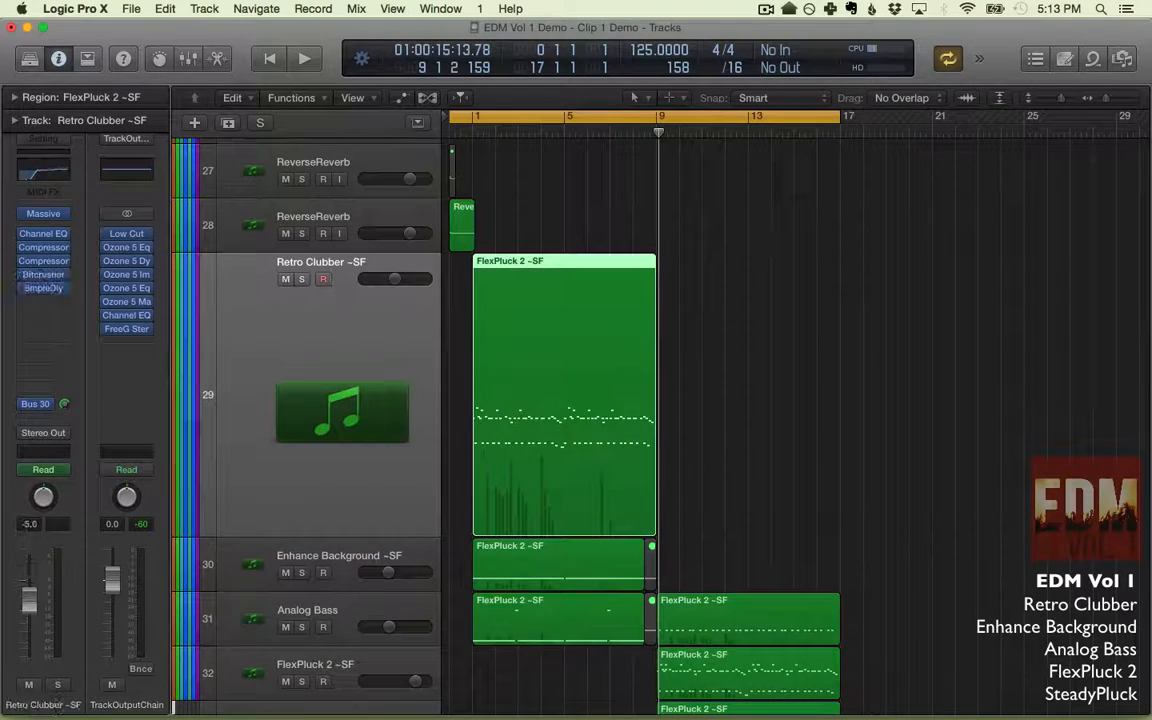
left_click(343, 556)
scroll(341, 556, "down", 3)
left_click(352, 475)
scroll(352, 473, "down", 2)
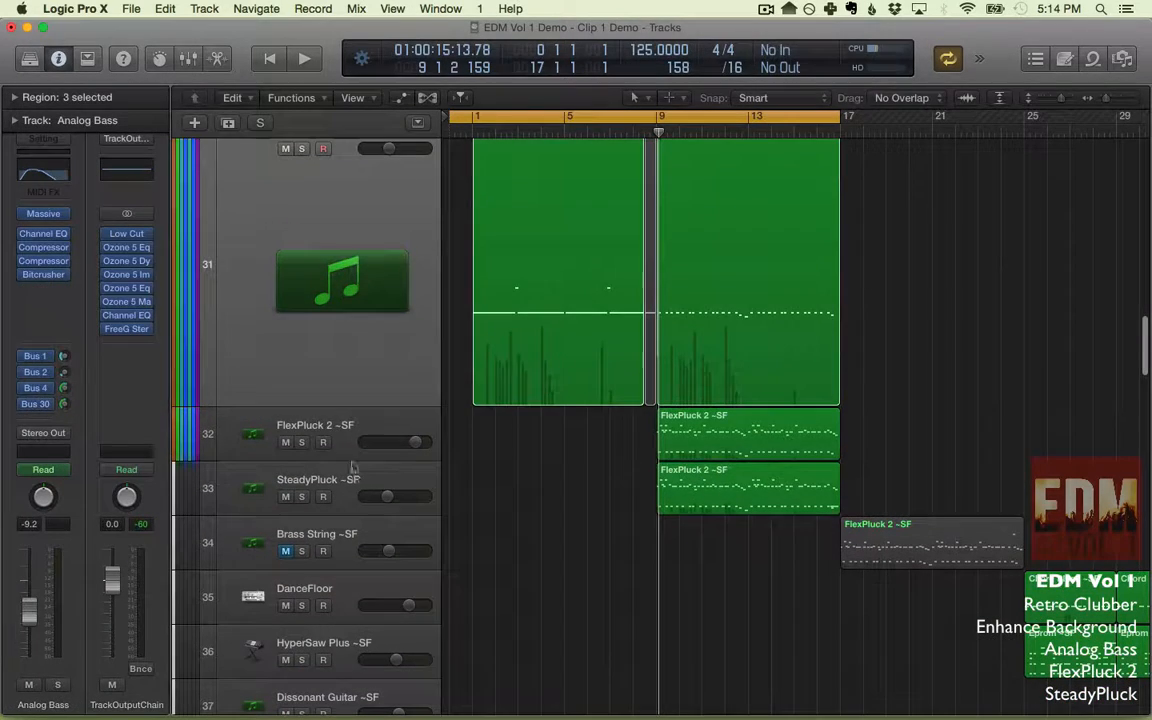
left_click(349, 450)
left_click(335, 487)
scroll(586, 507, "up", 5)
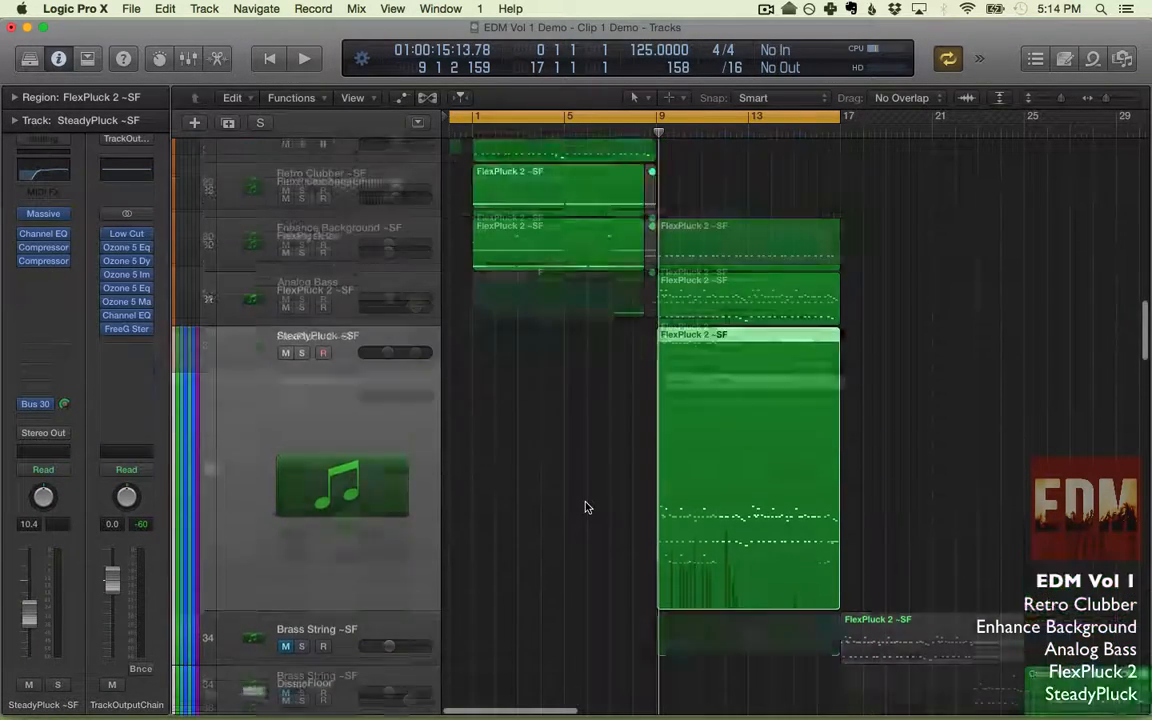
left_click(586, 508)
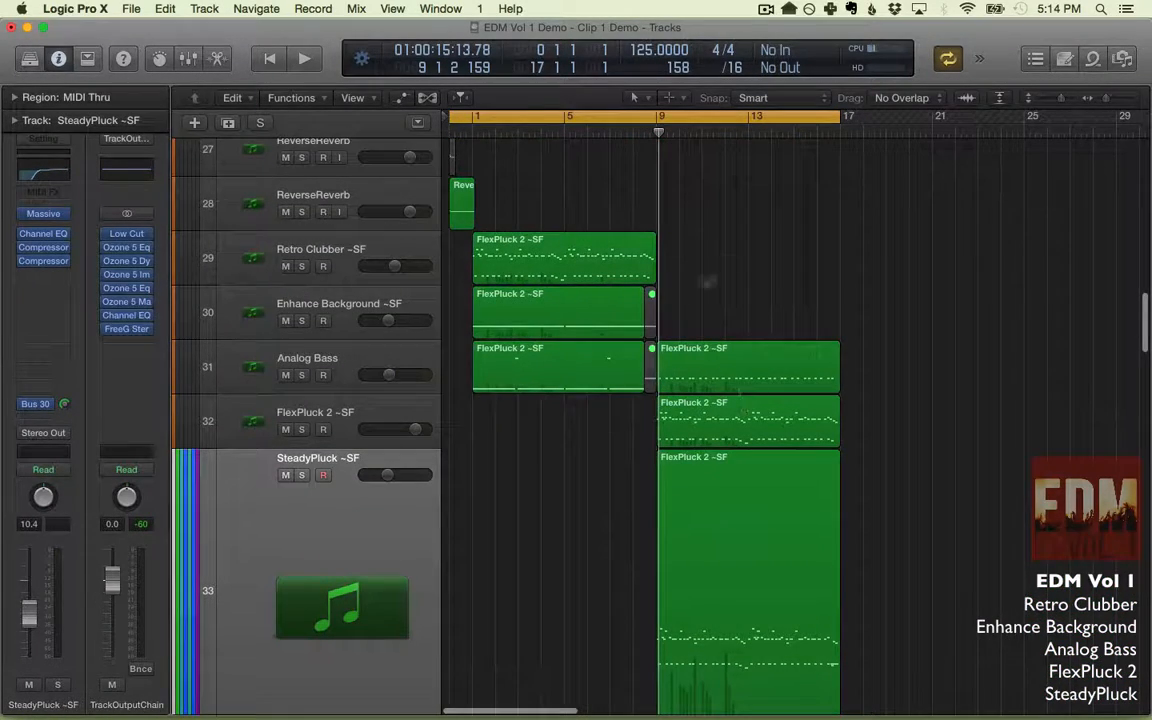
Play the intro from the ReverseReverb region at bar 0 into Retro Clubber's entry, and return the playhead to the start.
scroll(696, 298, "up", 1)
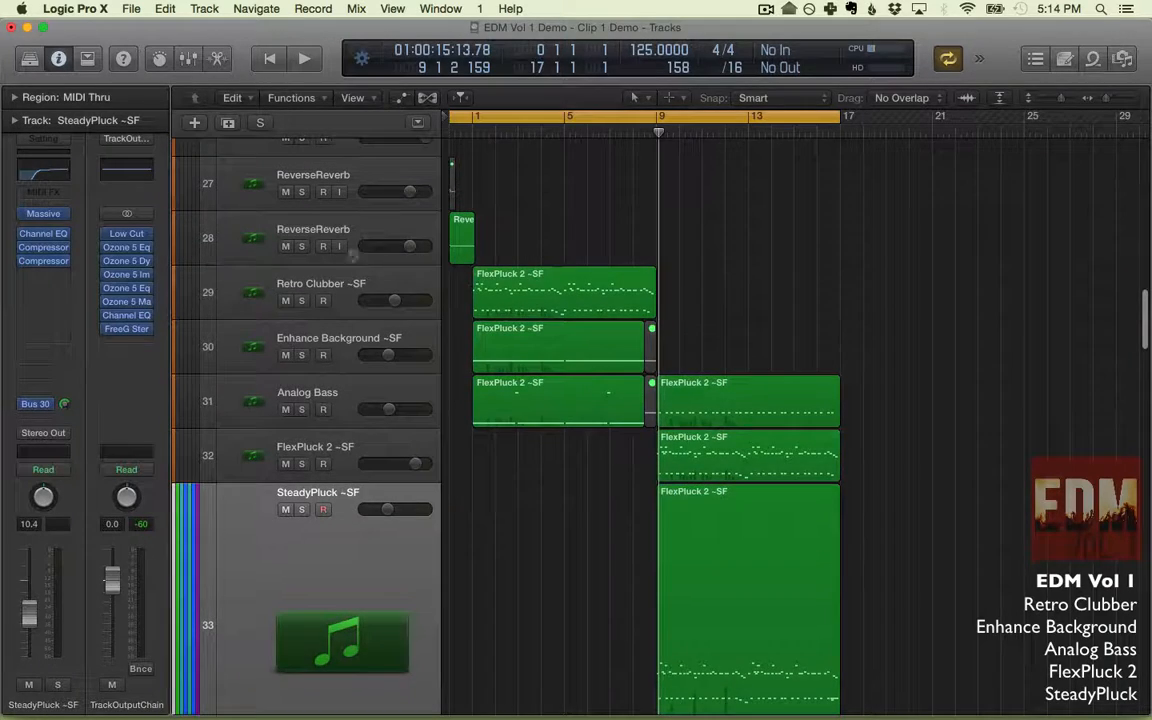
left_click(322, 229)
key("super+Right")
key("super+Right")
scroll(611, 271, "down", 3)
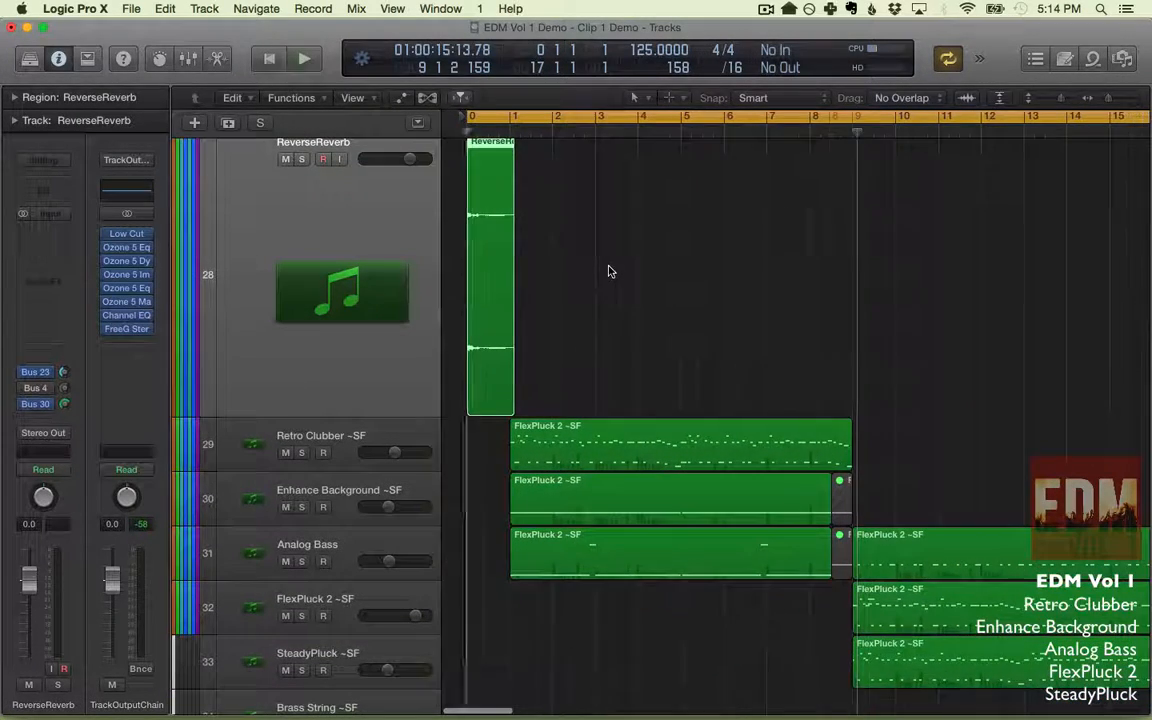
key("space")
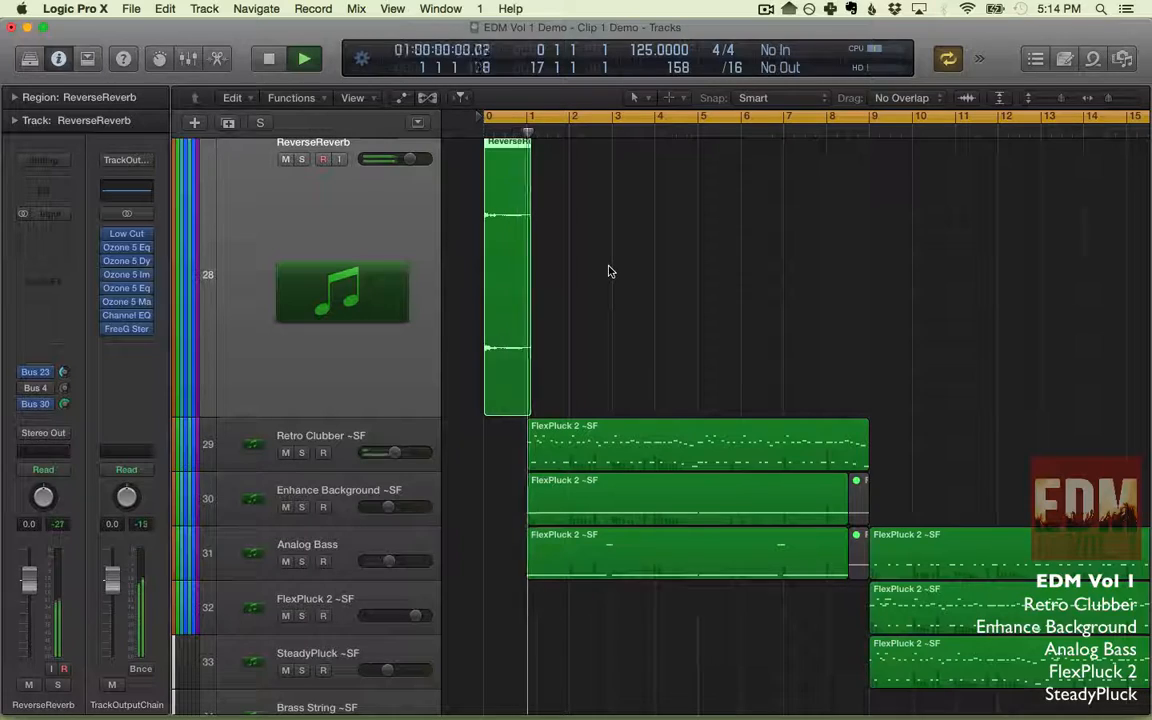
key("space")
left_click(334, 447)
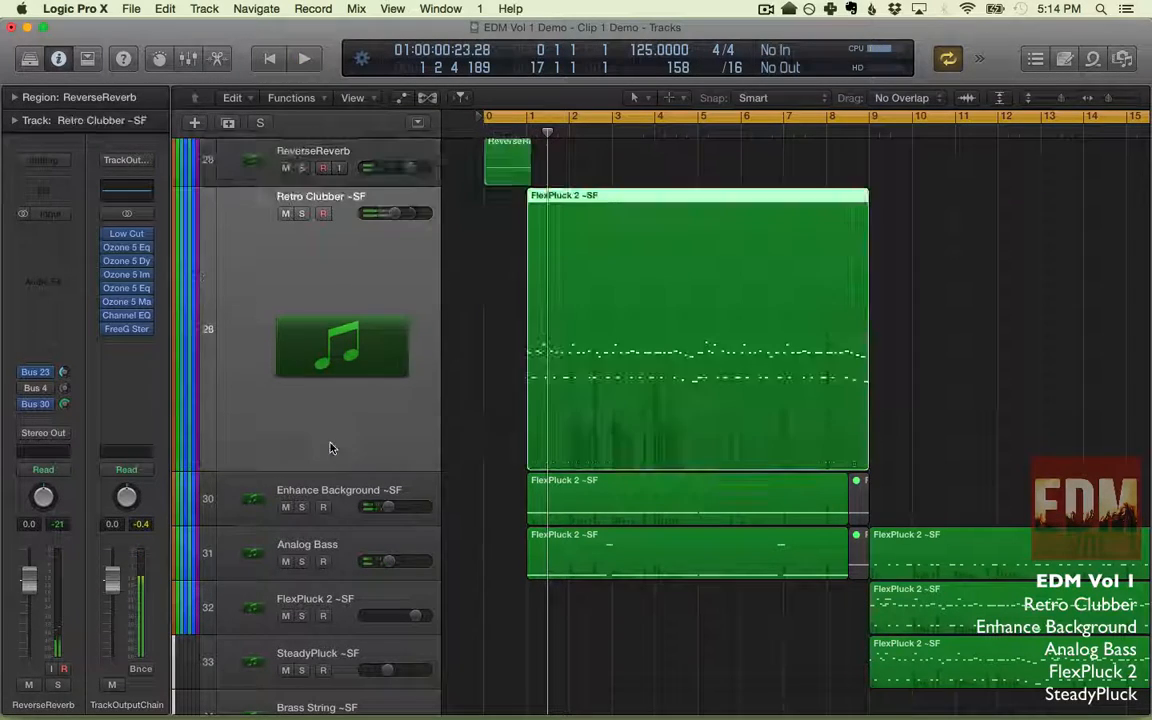
key("Return")
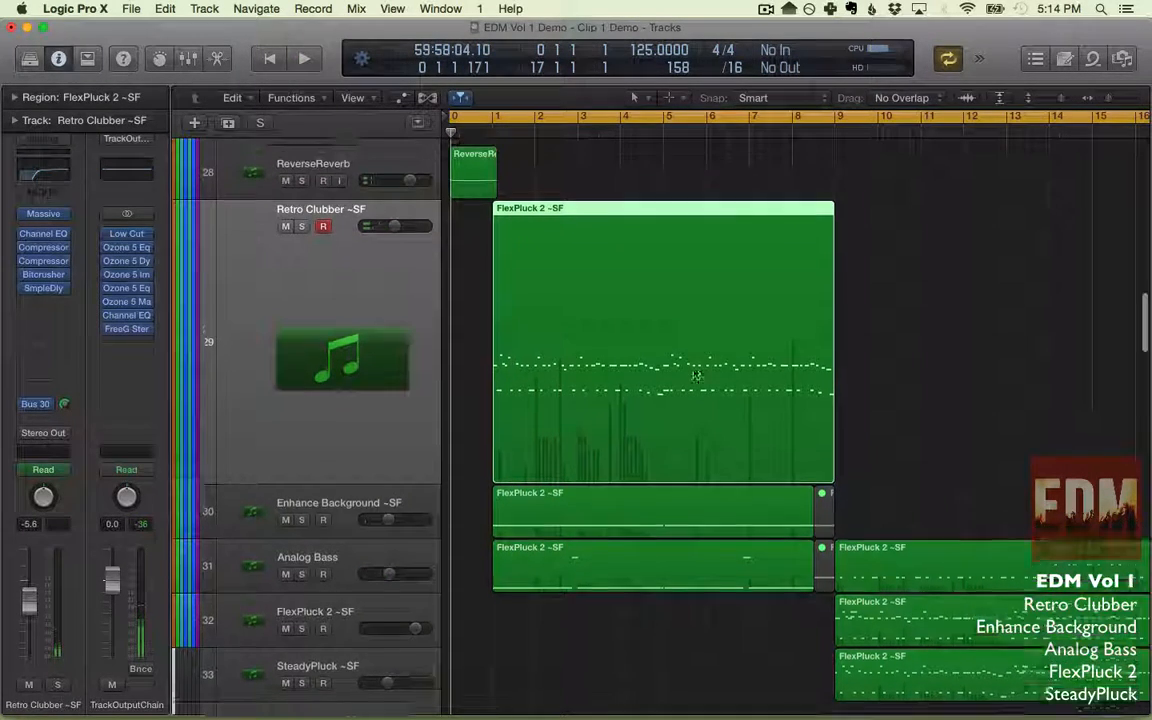
Solo the ReverseReverb track 27 and play its Retro Clubber bounce region with the Space Designer, Compressor and Channel EQ bypassed.
scroll(695, 372, "up", 3)
left_click(354, 256)
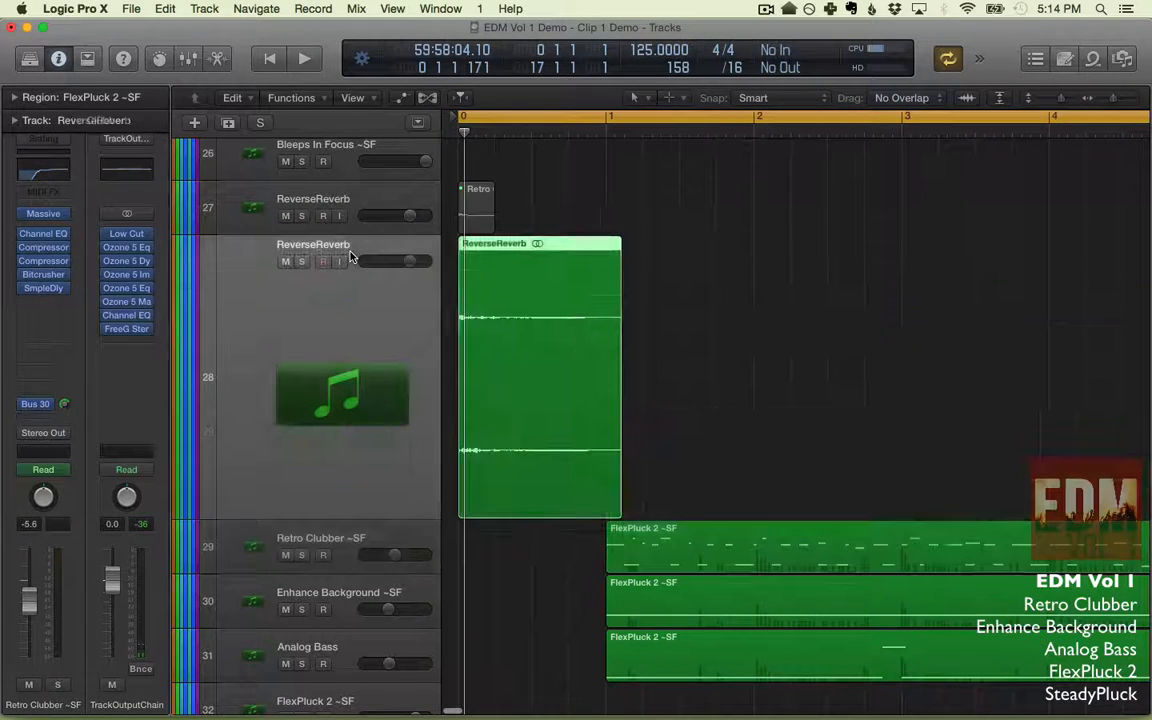
left_click(336, 194)
left_click(602, 368)
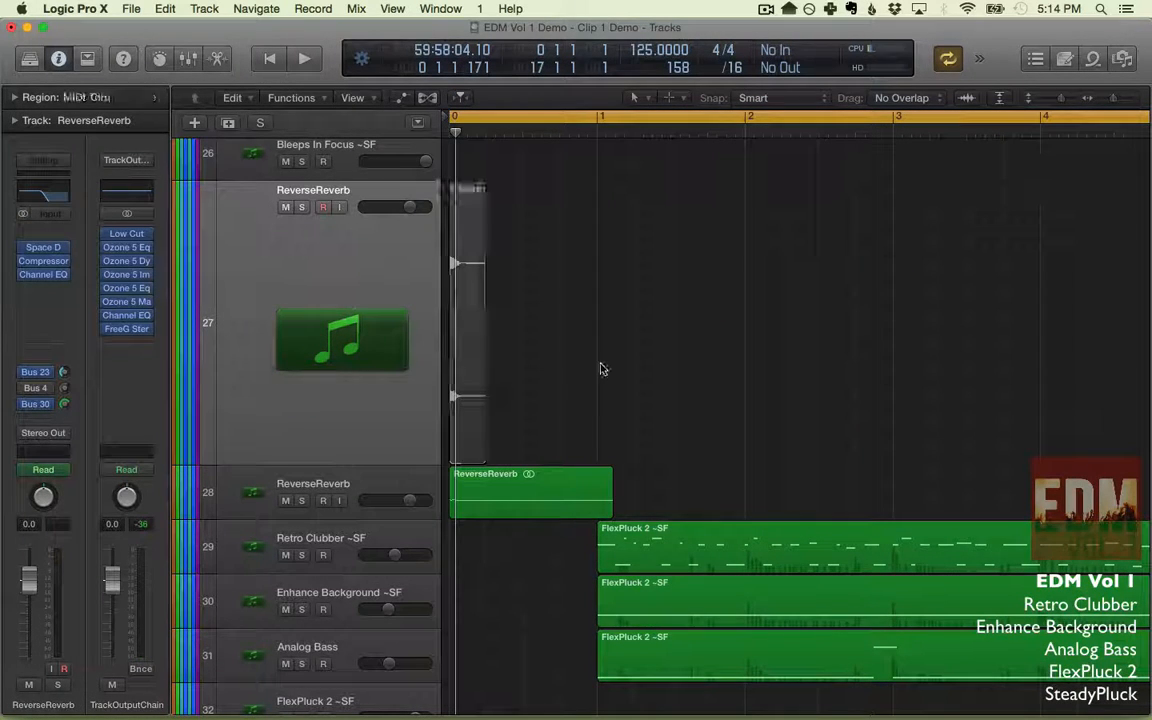
left_click(433, 290)
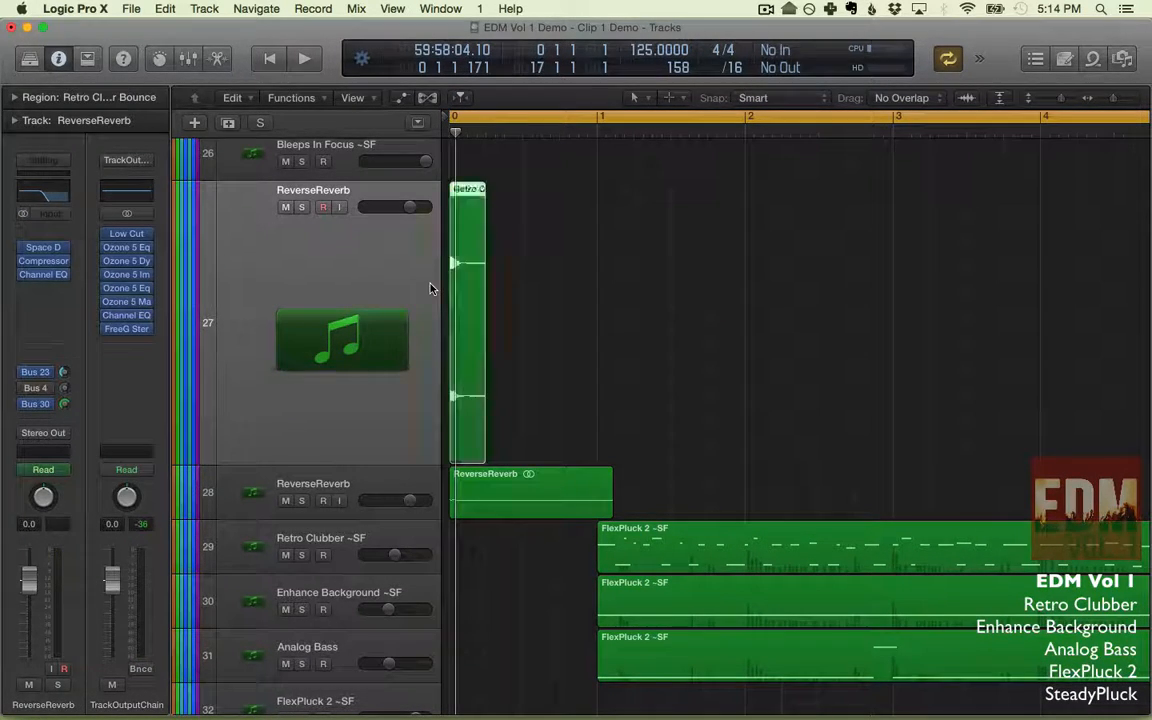
left_click(301, 207)
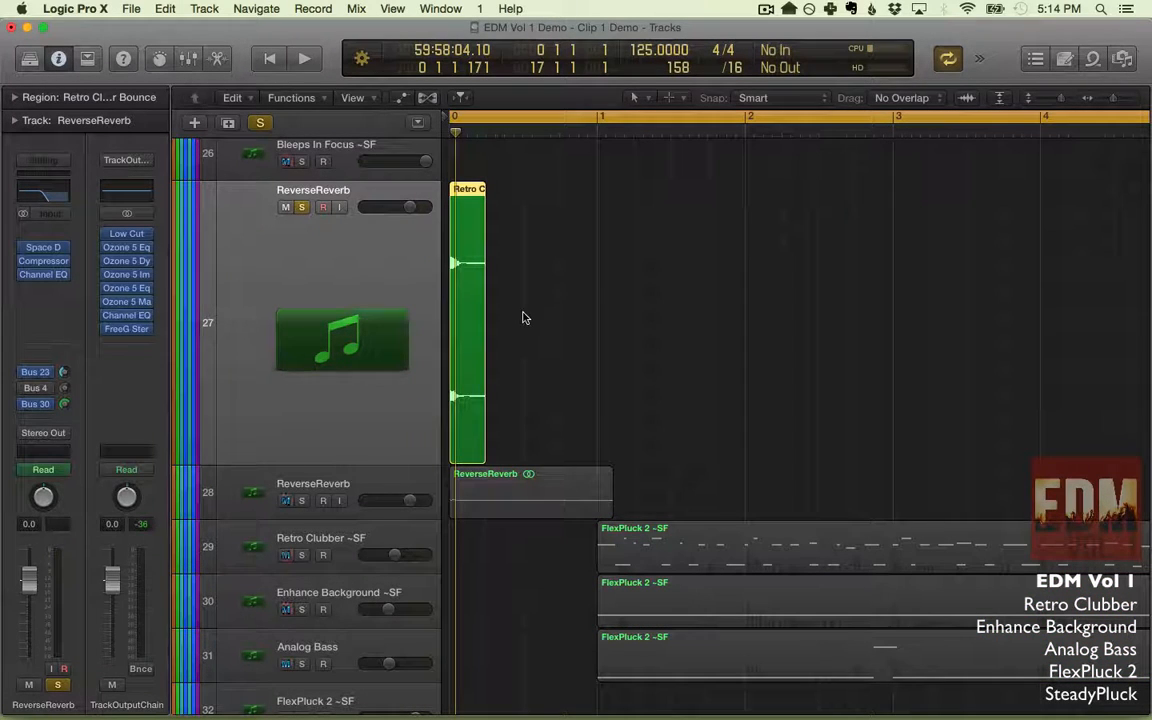
key("space")
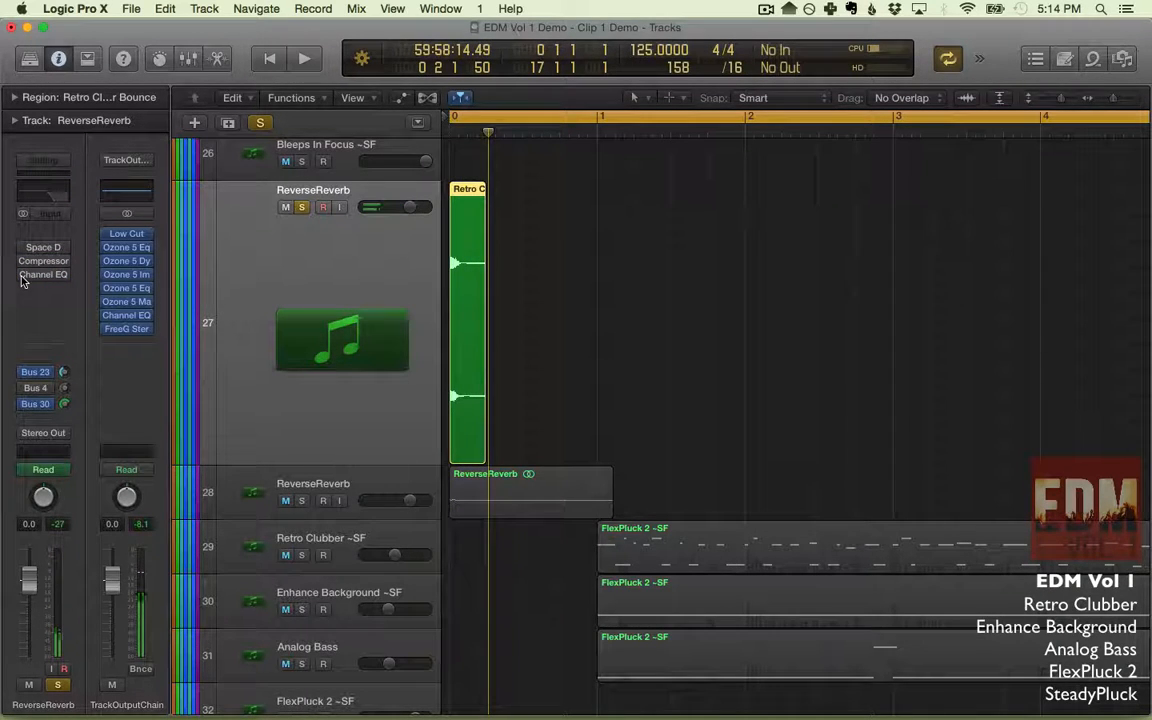
Briefly solo the Retro Clubber track alongside ReverseReverb and point out its region starting at bar 1.
left_click(301, 555)
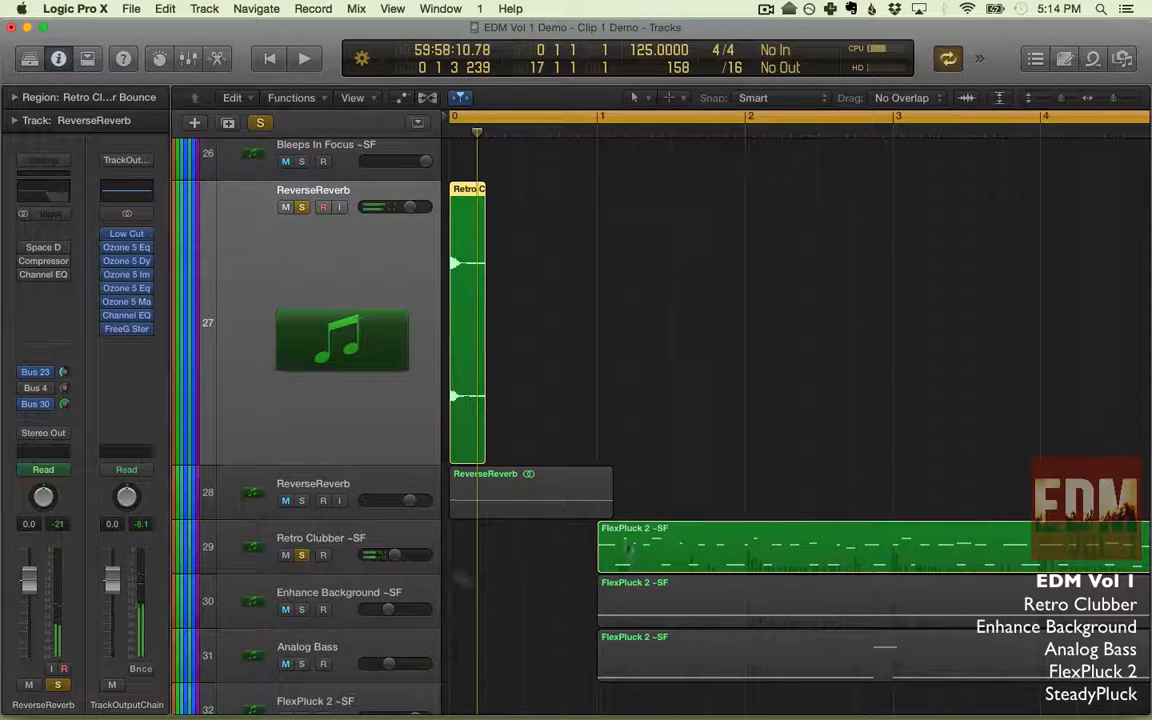
left_click(301, 555)
left_click(668, 557)
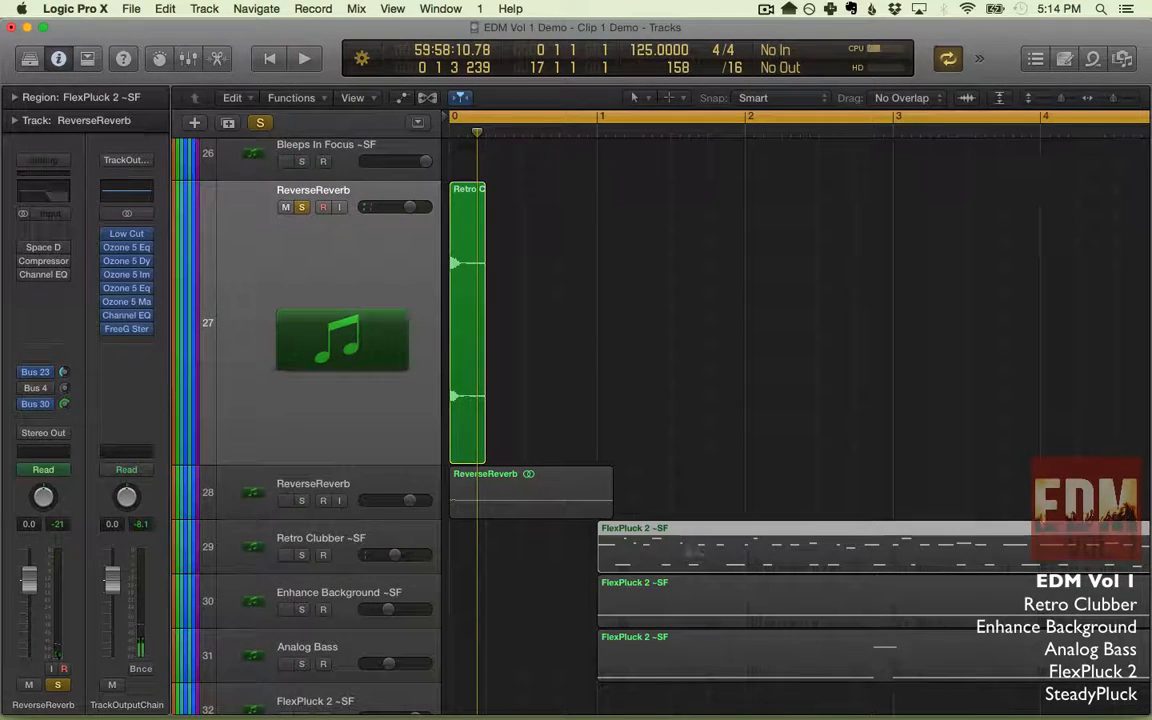
Inspect track 27's Channel EQ High Cut Frequency automation, hide the automation, and play the soloed track with its effects enabled.
left_click(316, 258)
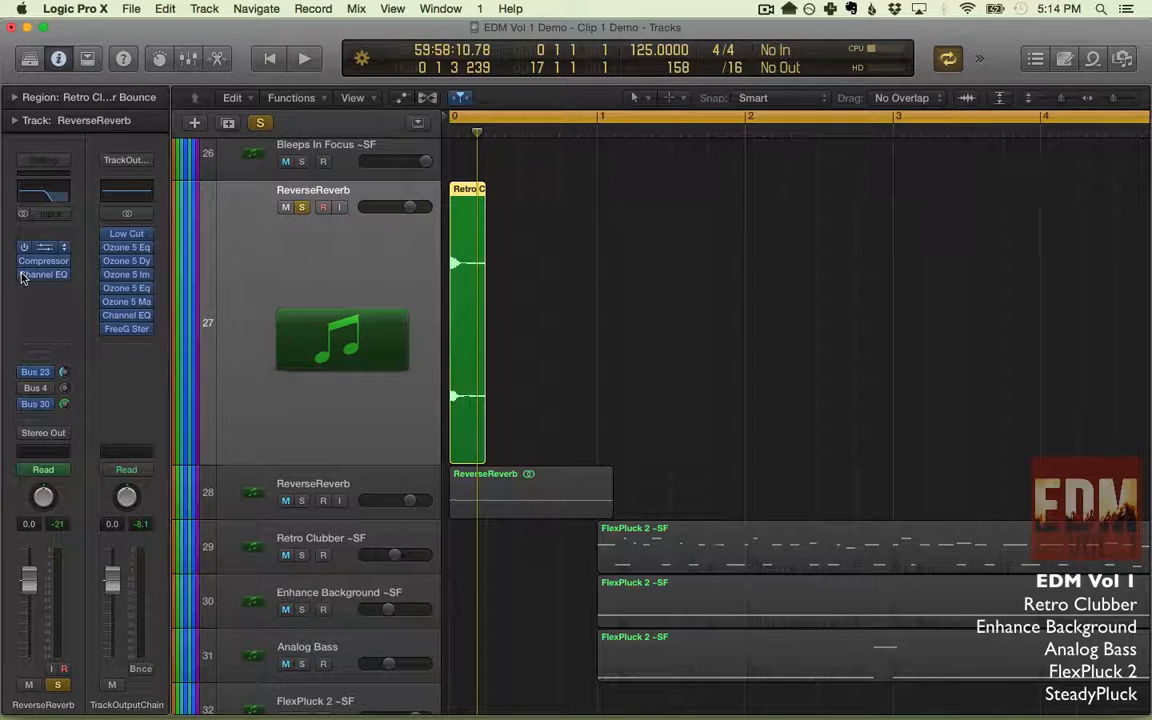
key("a")
left_click(391, 227)
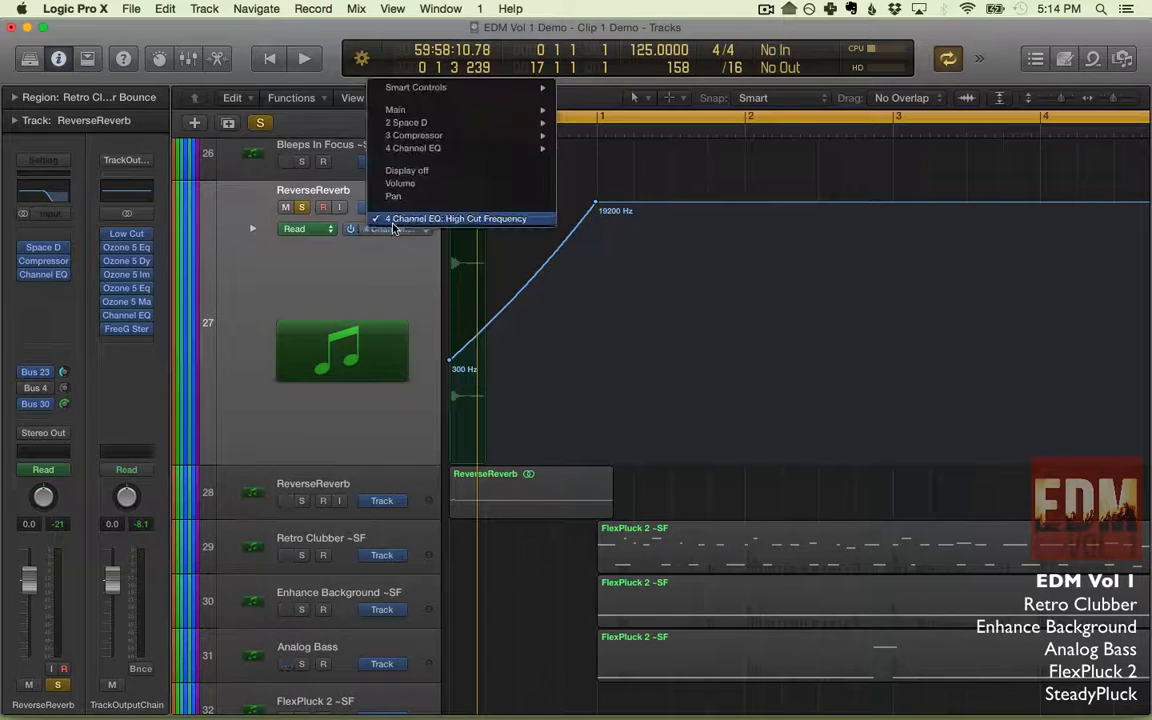
left_click(722, 204)
key("a")
key("a")
key("a")
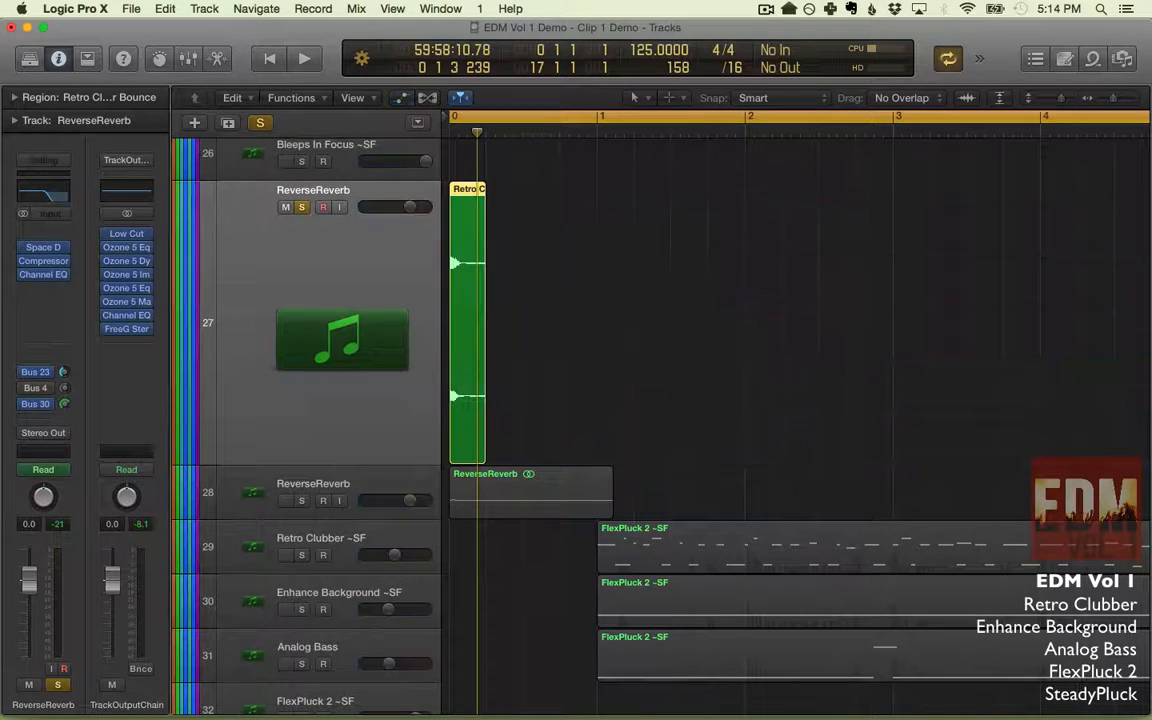
key("space")
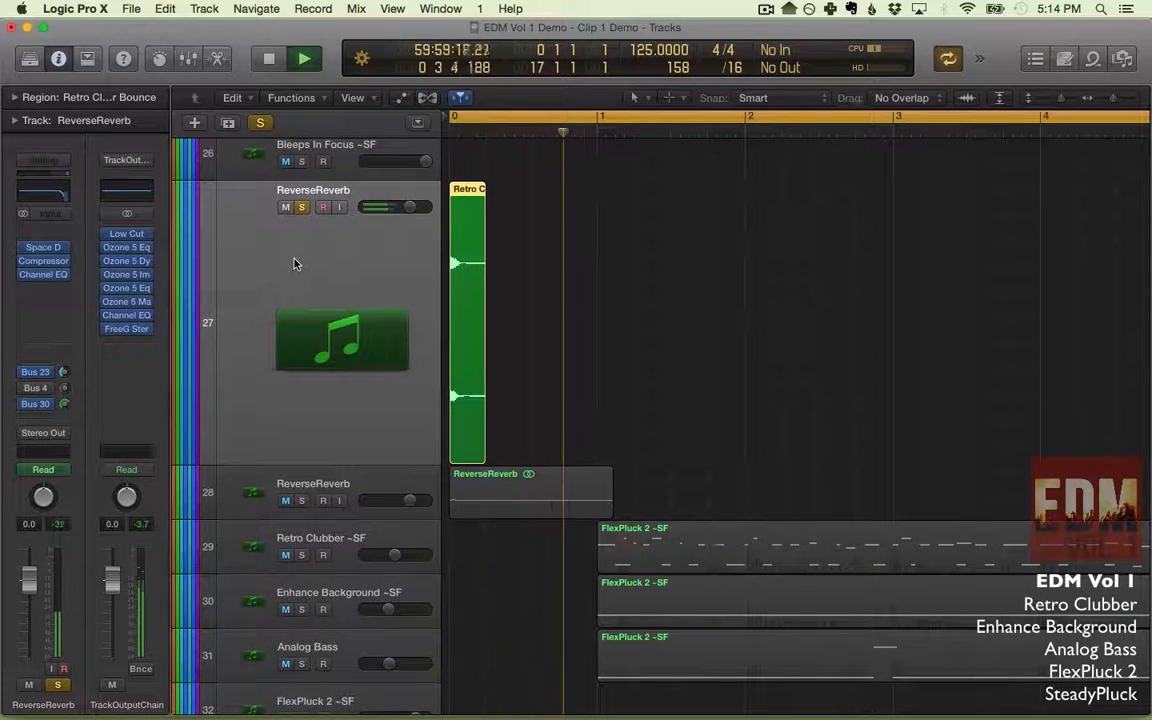
key("space")
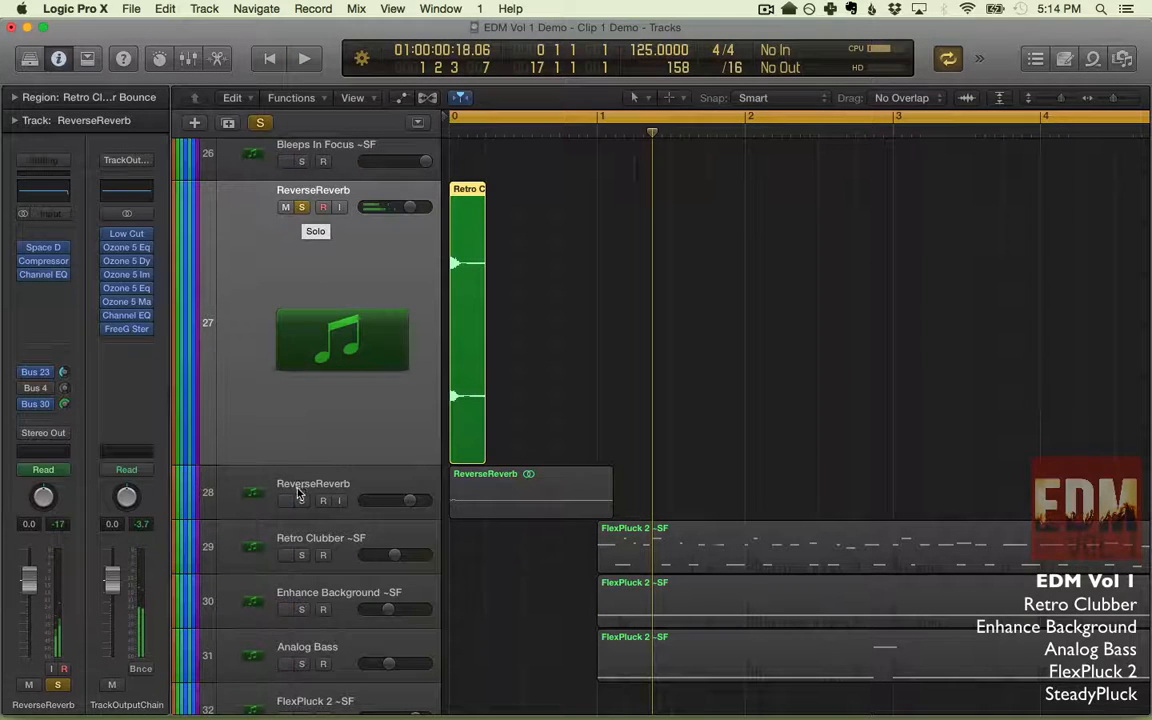
Mute ReverseReverb track 27 and play the audio region on ReverseReverb track 28 in solo, ending the solo when finished.
left_click(301, 499)
left_click(301, 208)
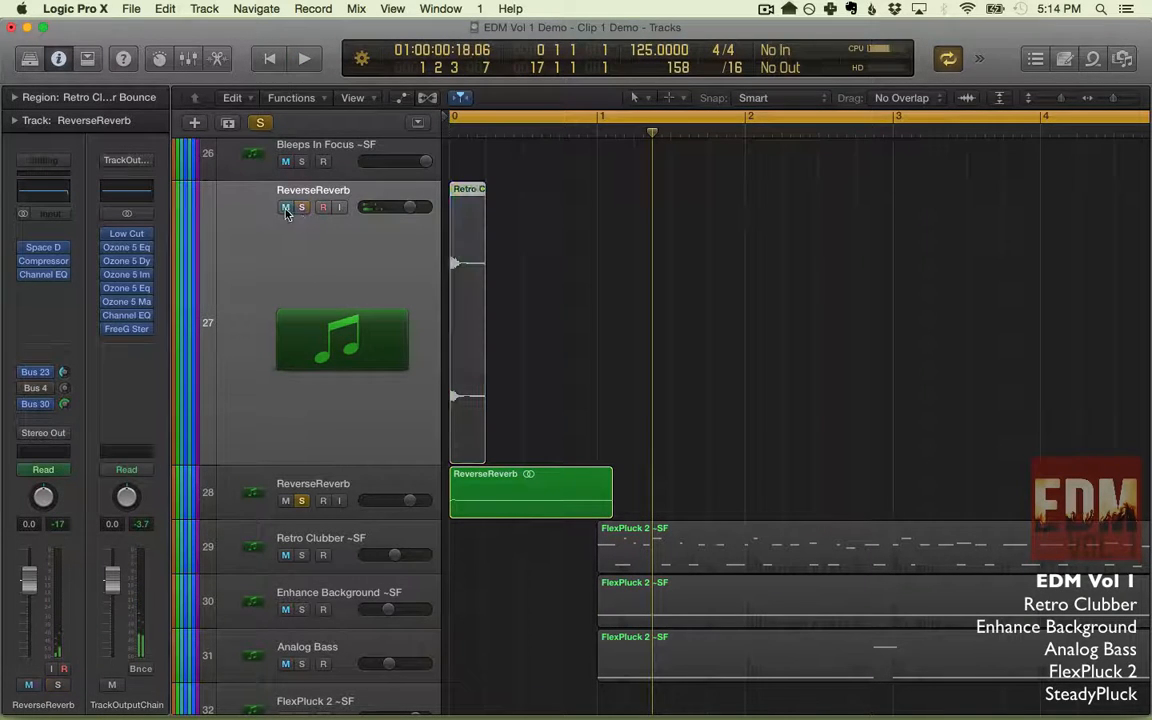
left_click(346, 488)
key("space")
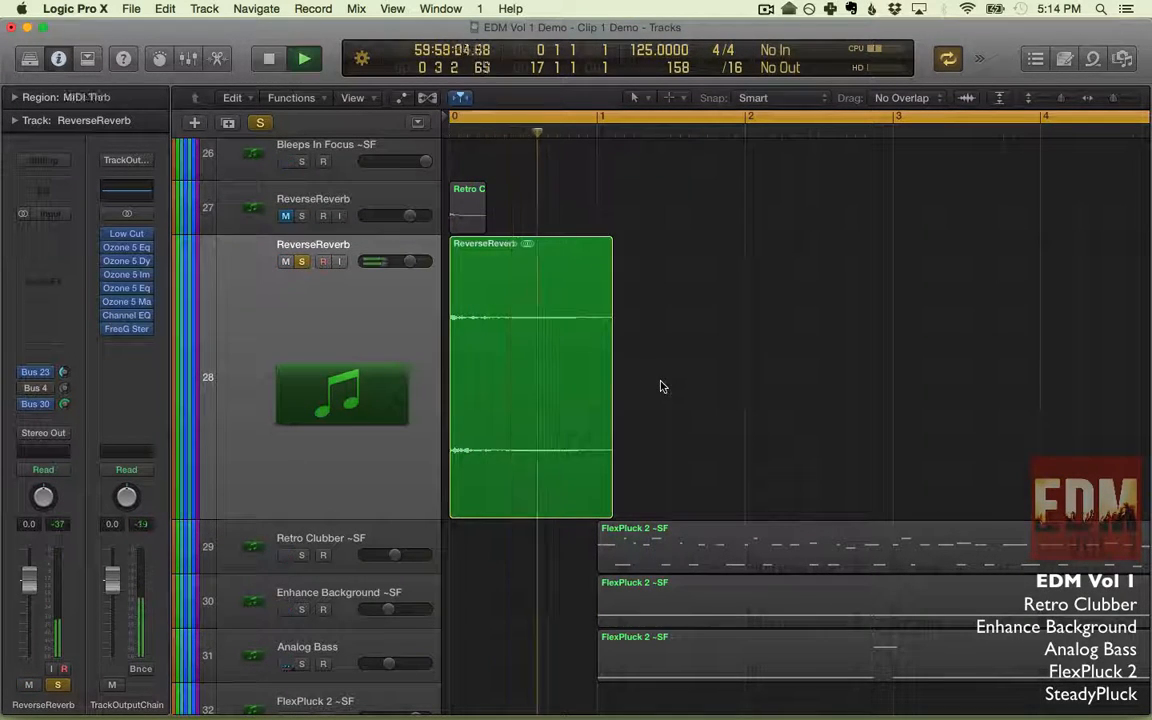
key("space")
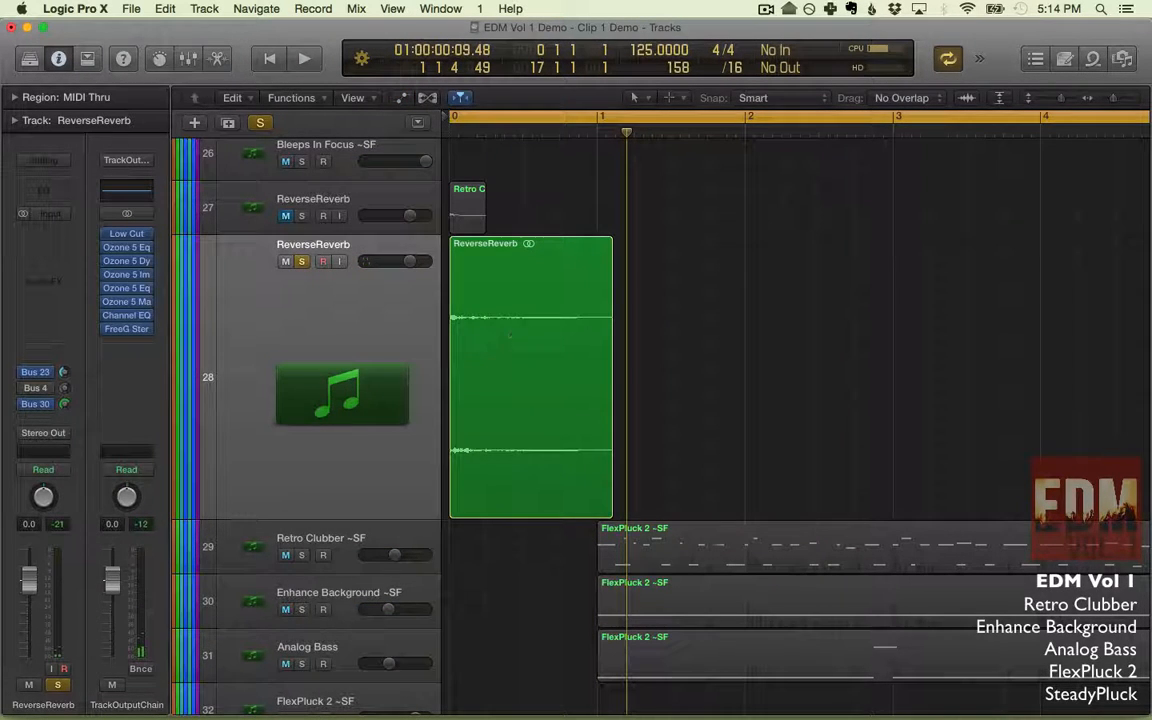
key("super+Left")
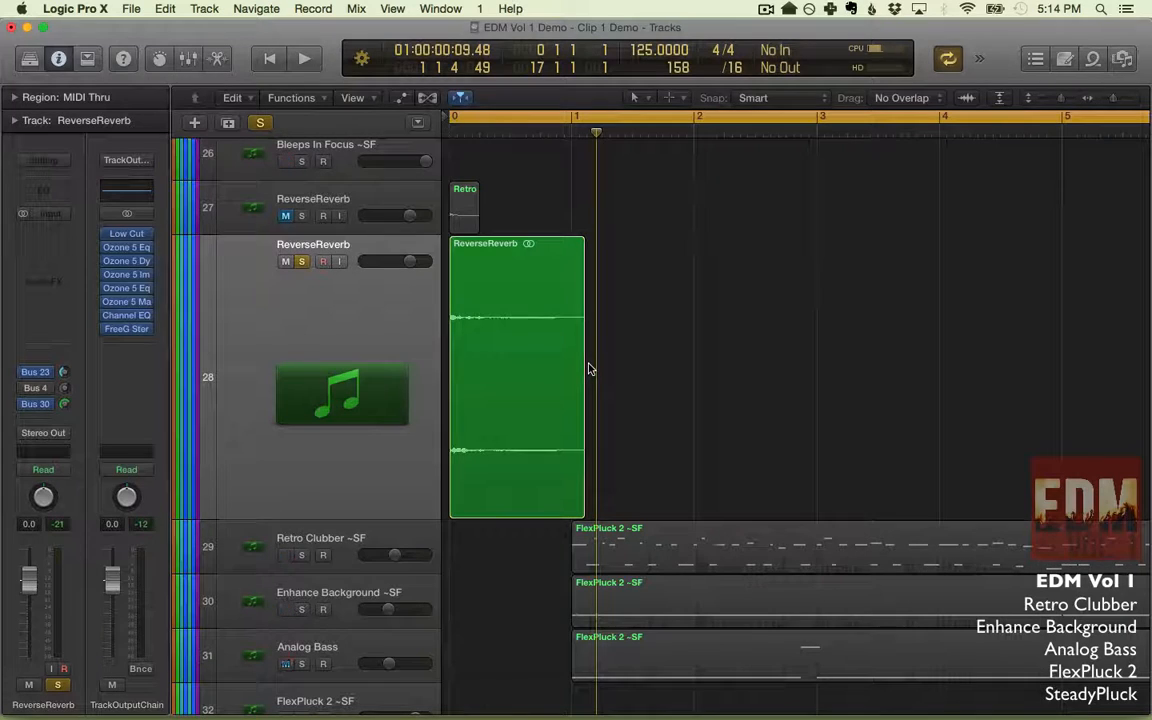
left_click(302, 263)
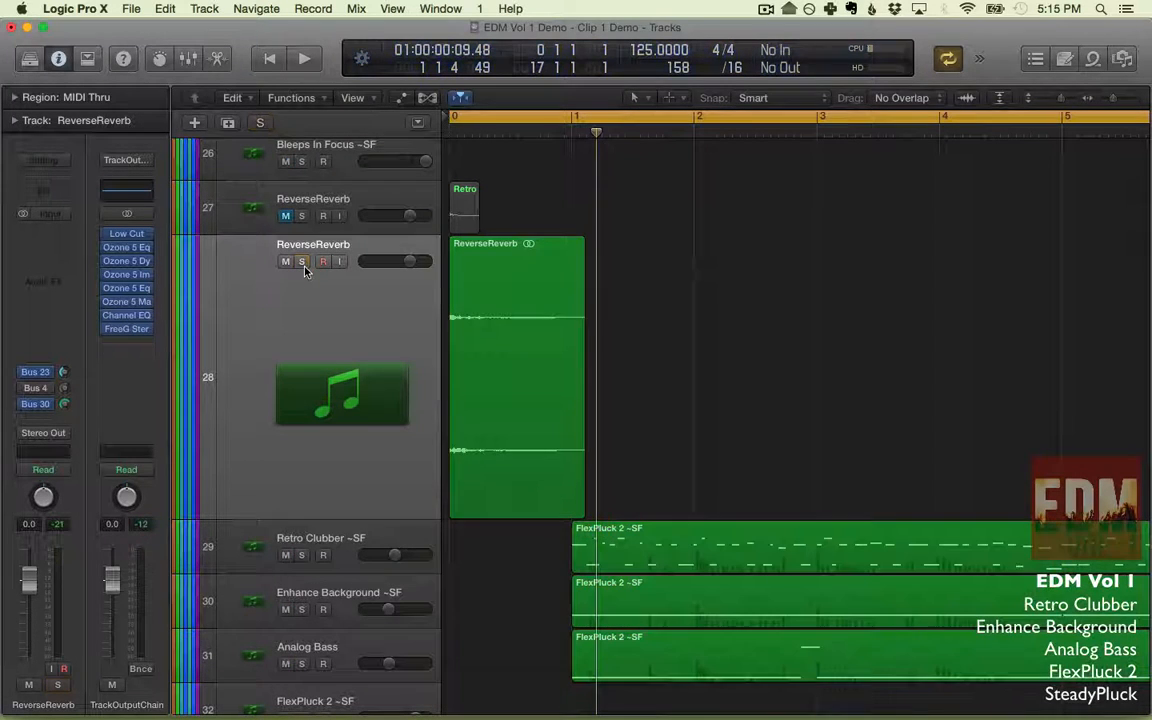
Open Space Designer on ReverseReverb track 27, examine its reversed volume envelope settings, and close the plug-in window.
left_click(621, 538)
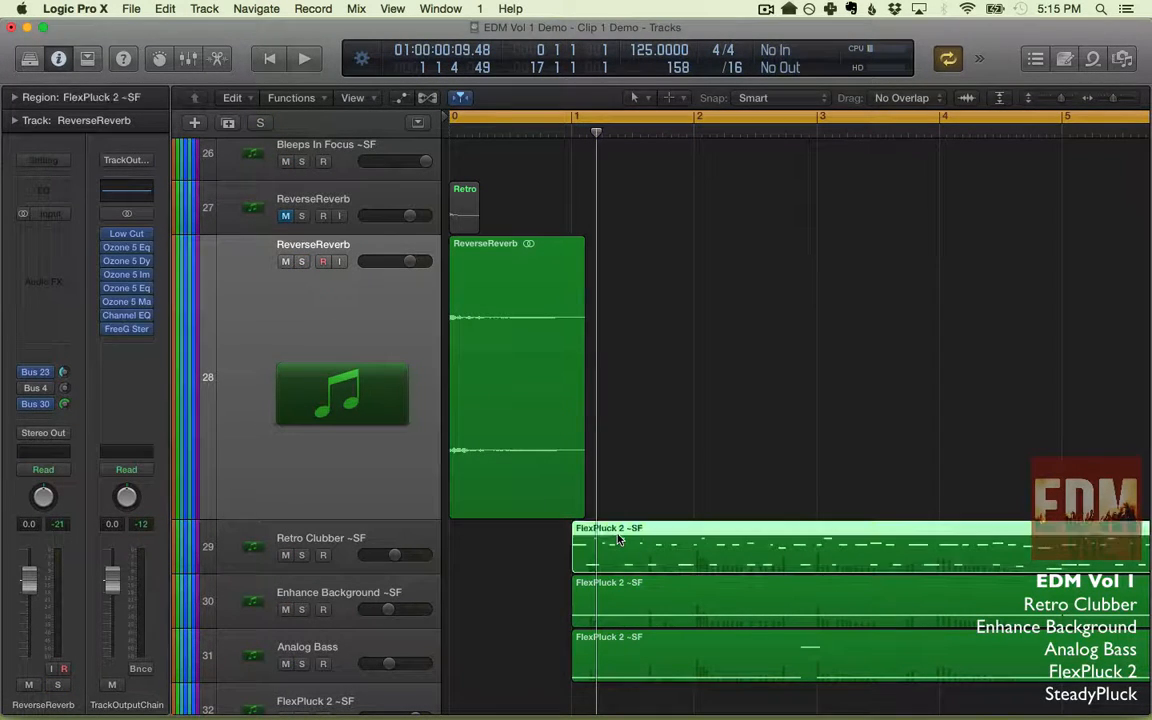
left_click(322, 205)
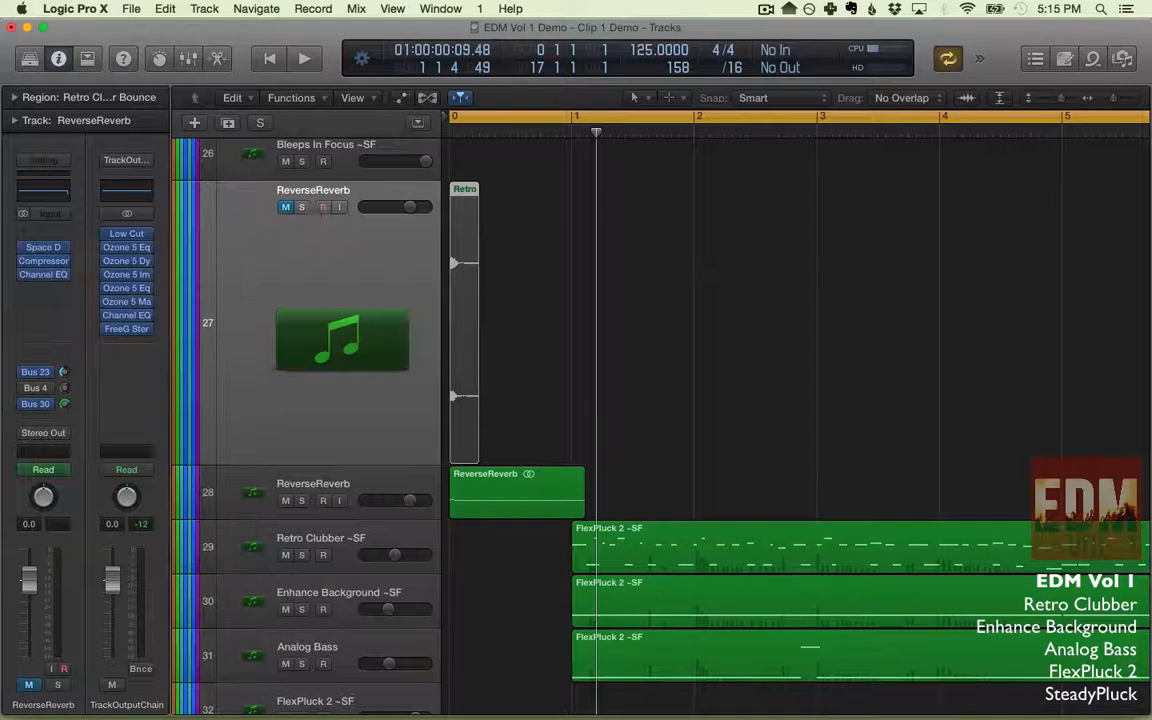
left_click(42, 248)
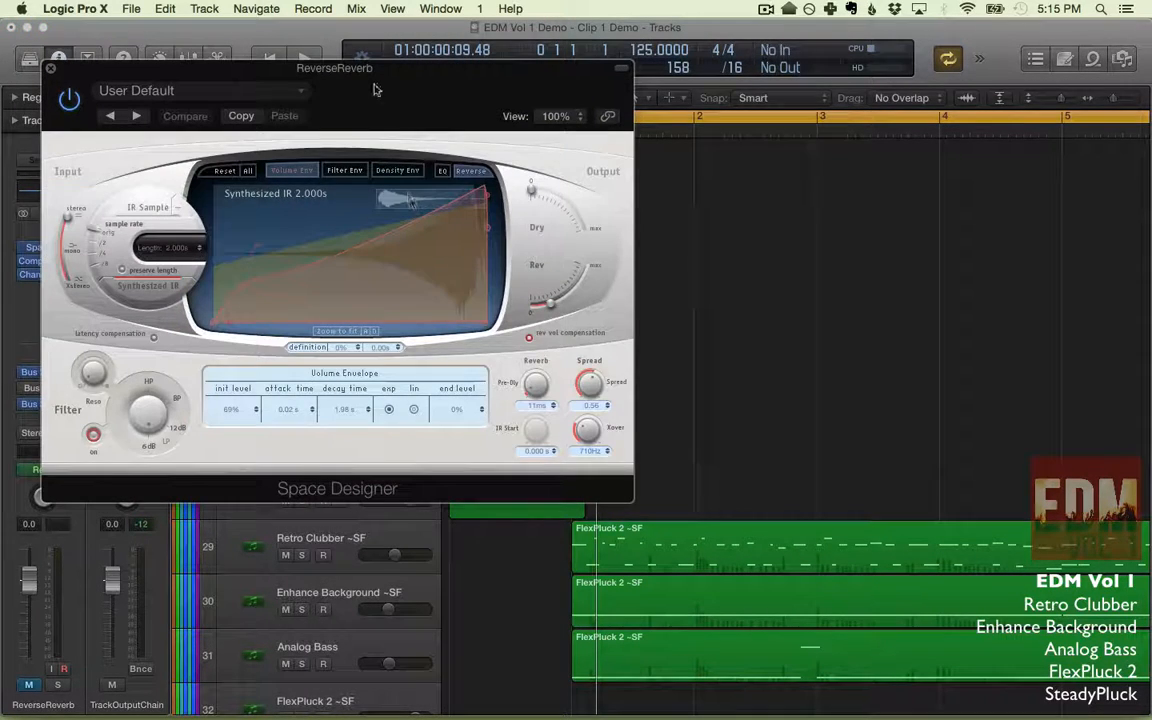
left_click_drag(374, 90, 447, 102)
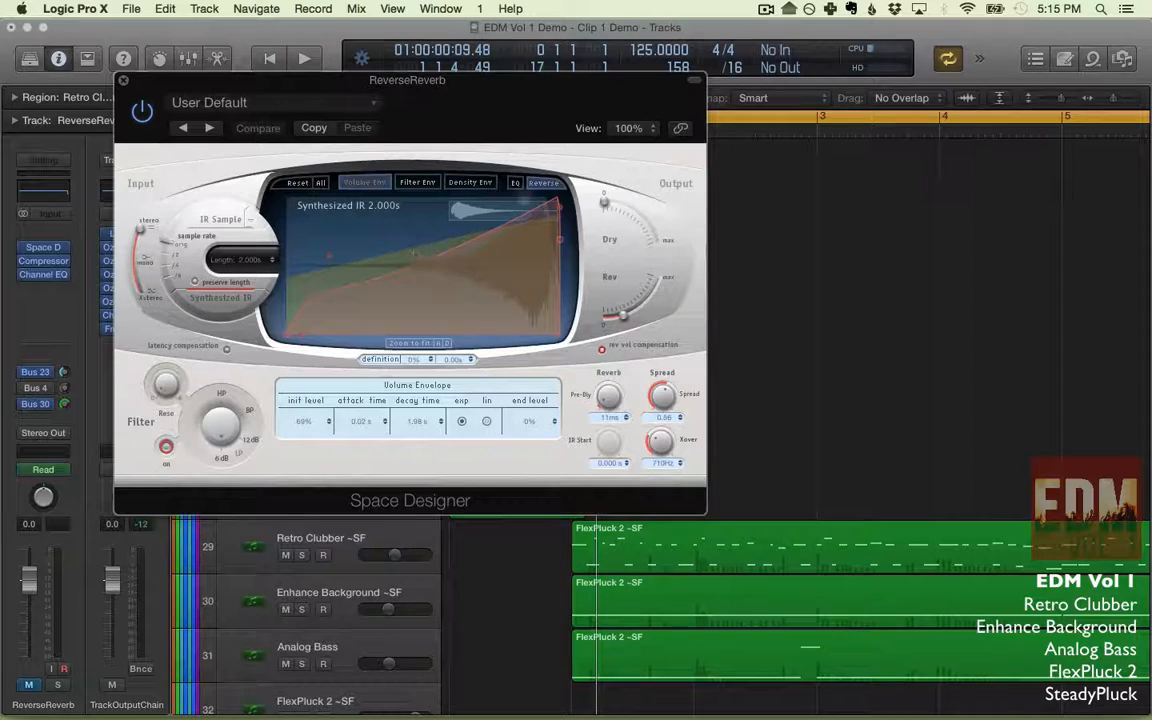
left_click(123, 80)
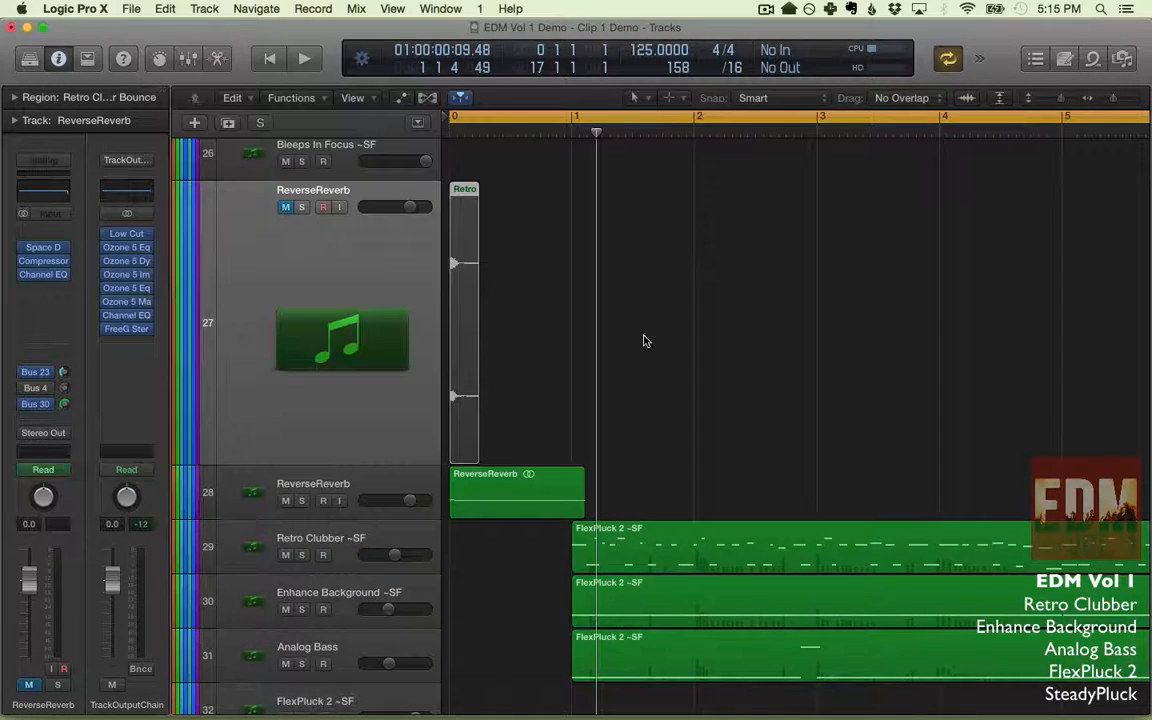
scroll(643, 337, "down", 3)
scroll(320, 336, "down", 2)
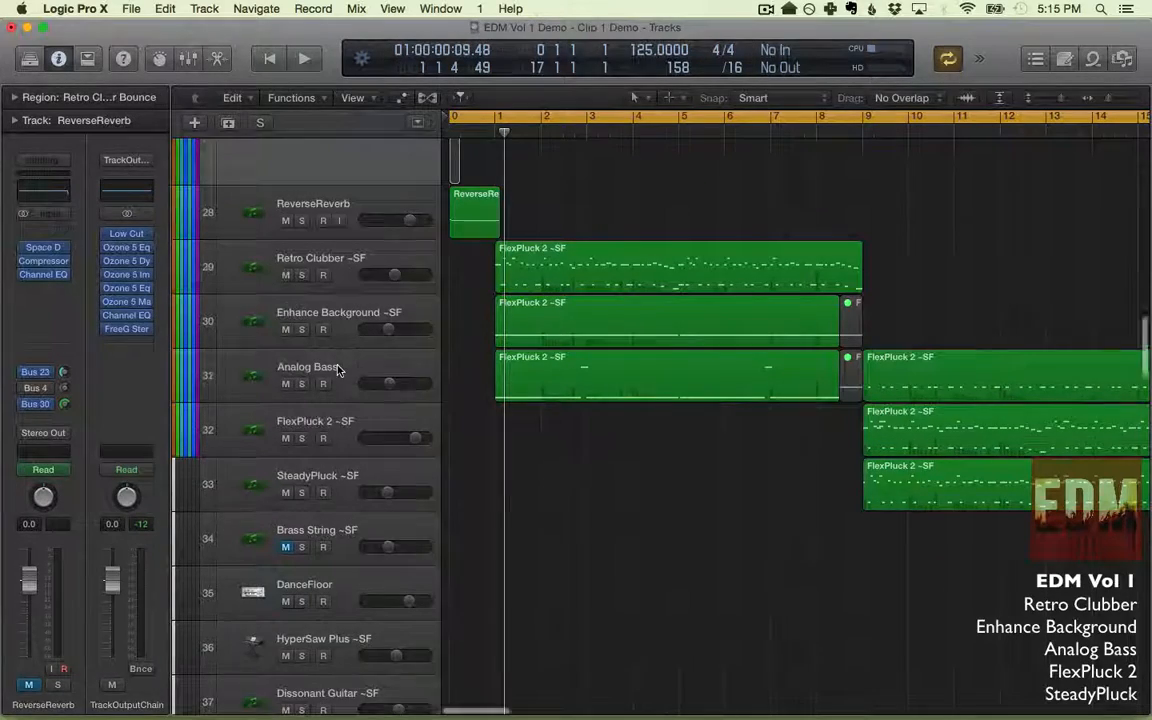
scroll(345, 345, "down", 1)
scroll(581, 380, "up", 5)
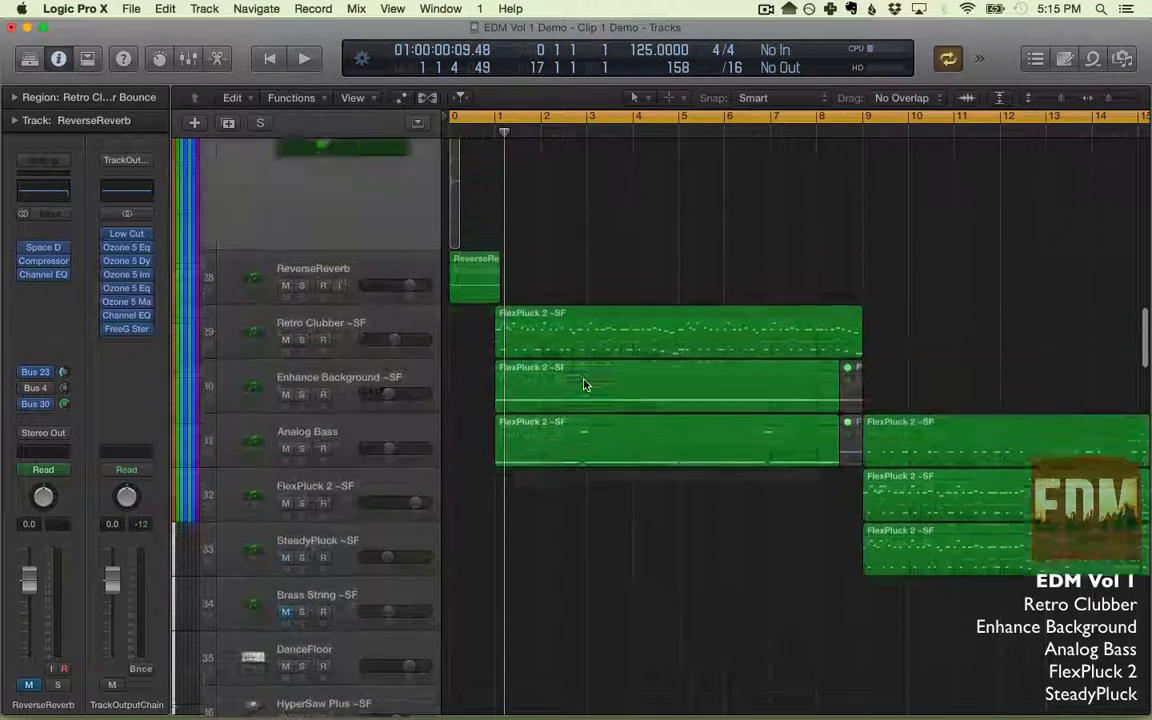
left_click(586, 385)
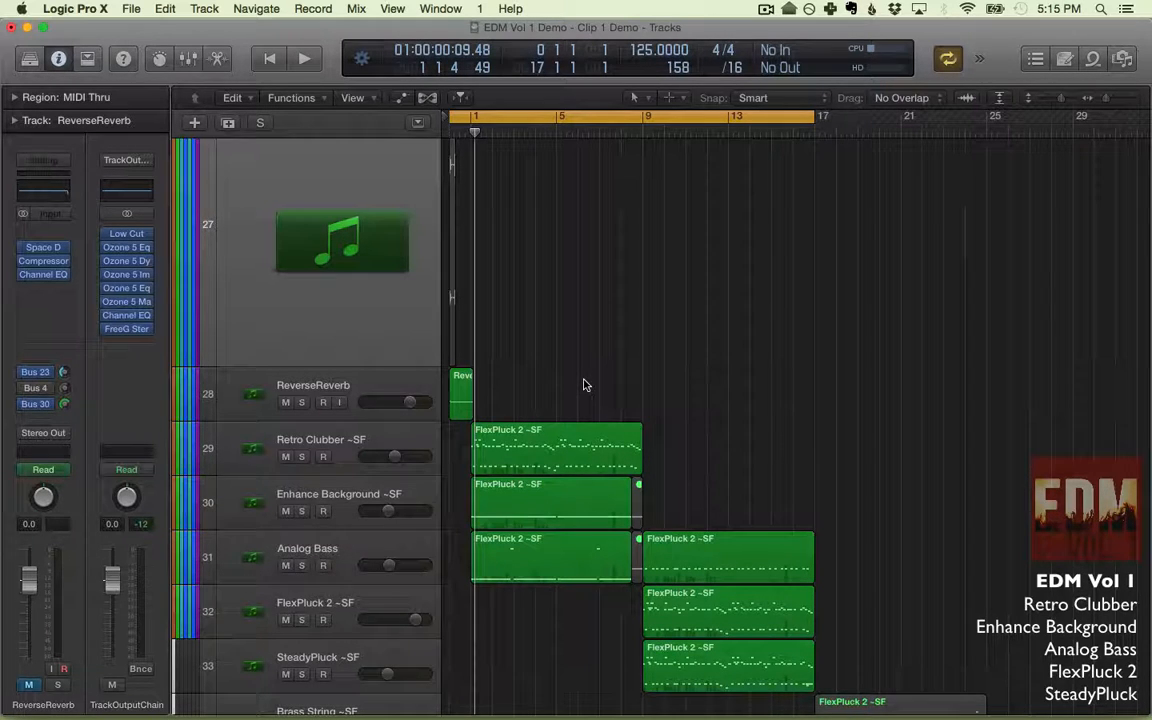
scroll(586, 385, "down", 1)
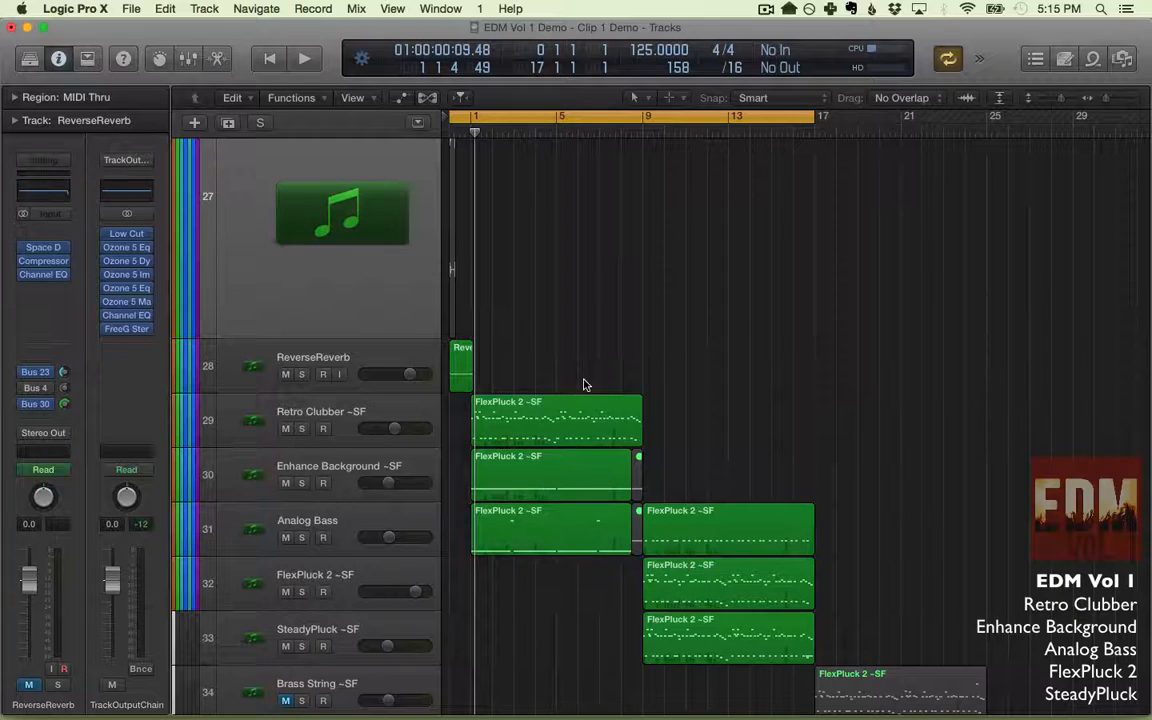